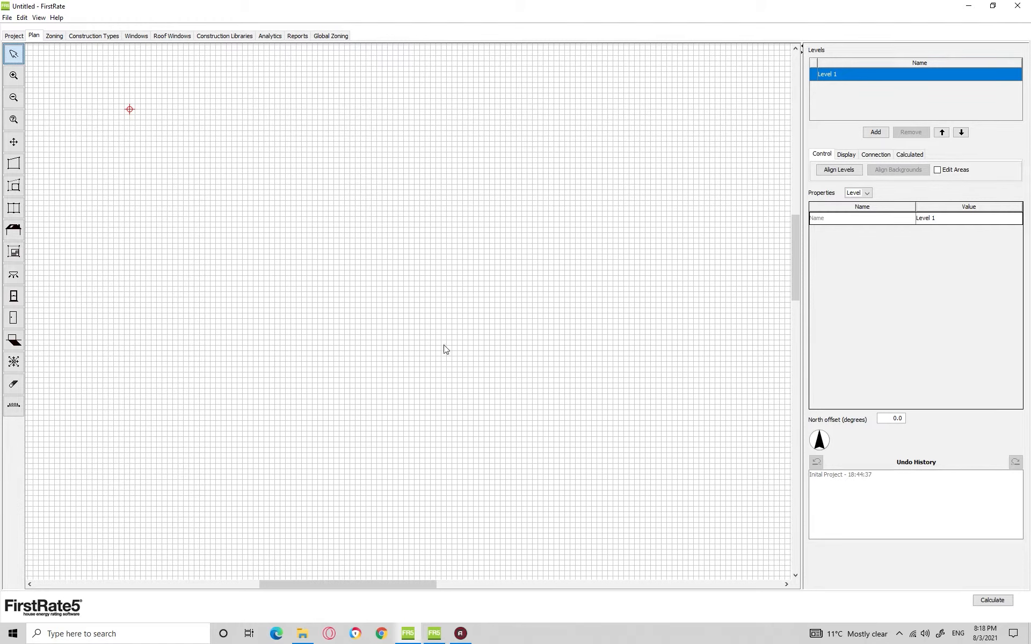
right_click(292, 263)
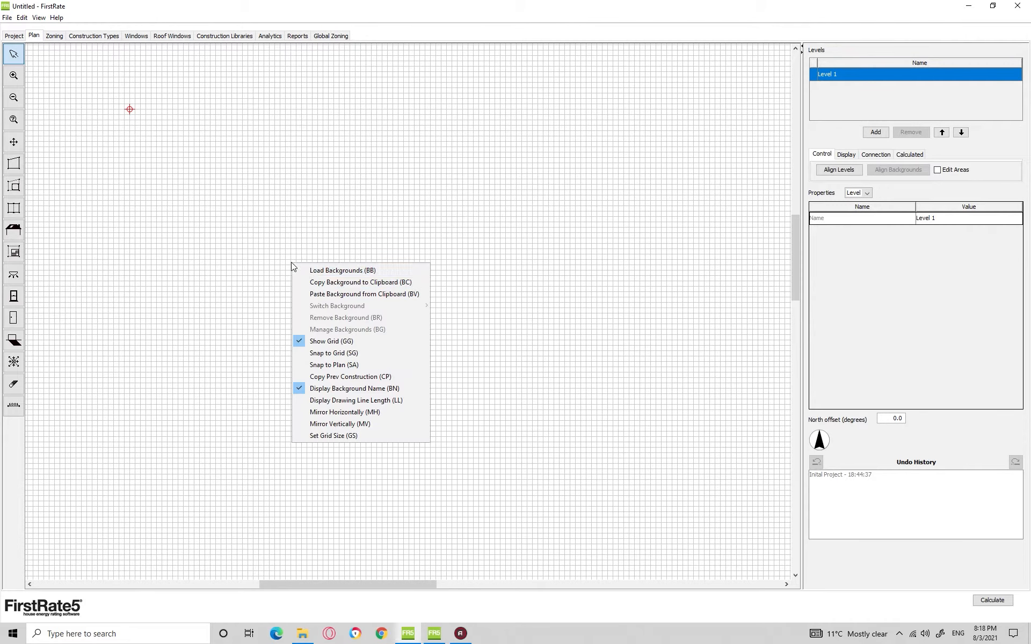
click(324, 273)
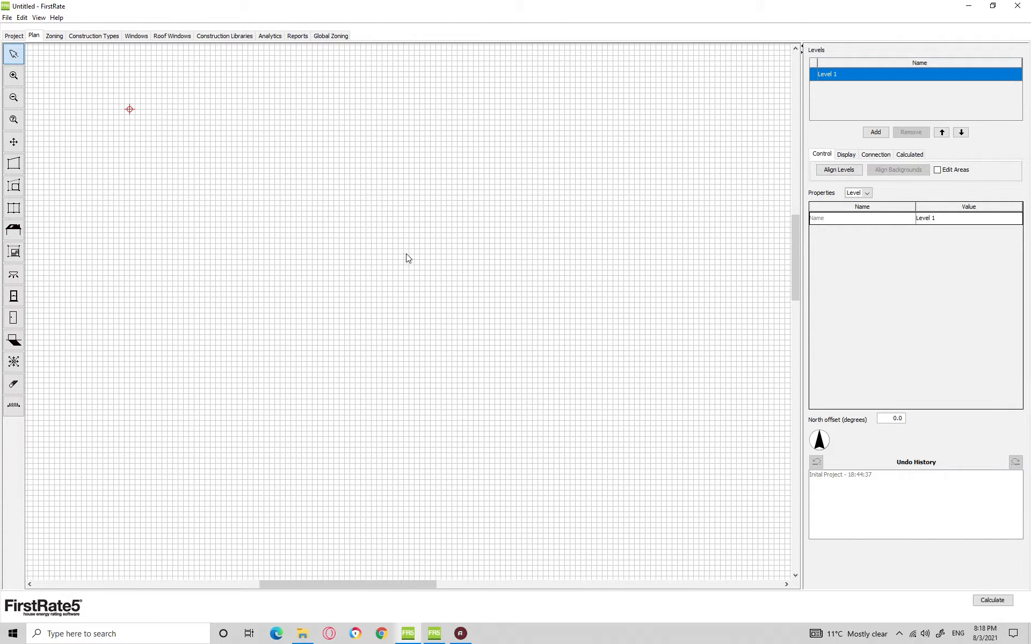
right_click(294, 231)
click(254, 207)
Load page 1 of Plan Drawing - CLASS EXAMPLE.pdf from the WEEK 2 folder as the level's background, with Find Snappable Points enabled.
right_click(307, 249)
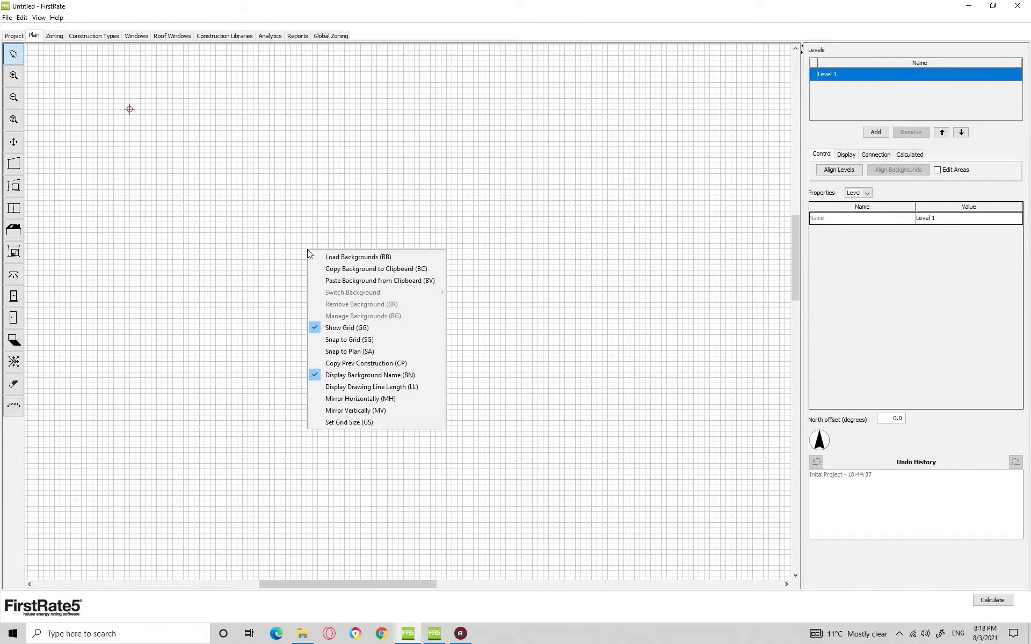
click(355, 254)
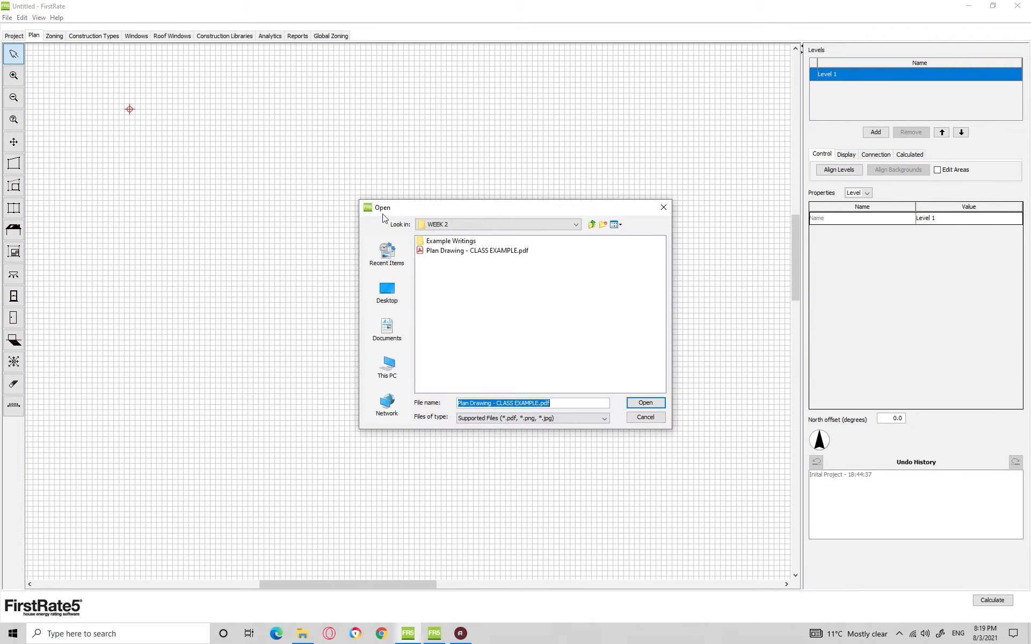
drag(383, 214, 379, 167)
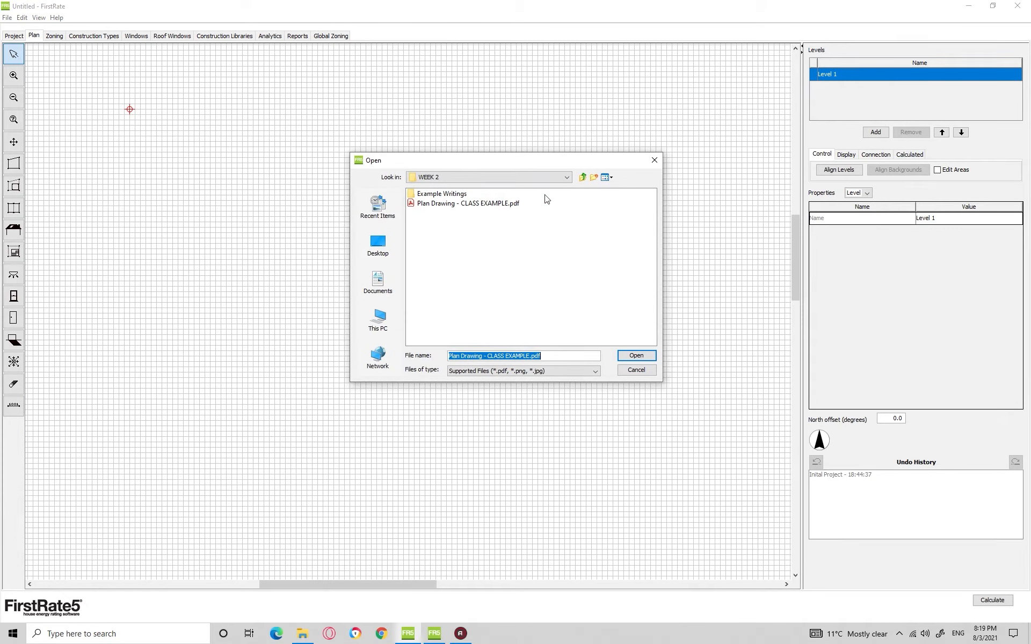
click(433, 205)
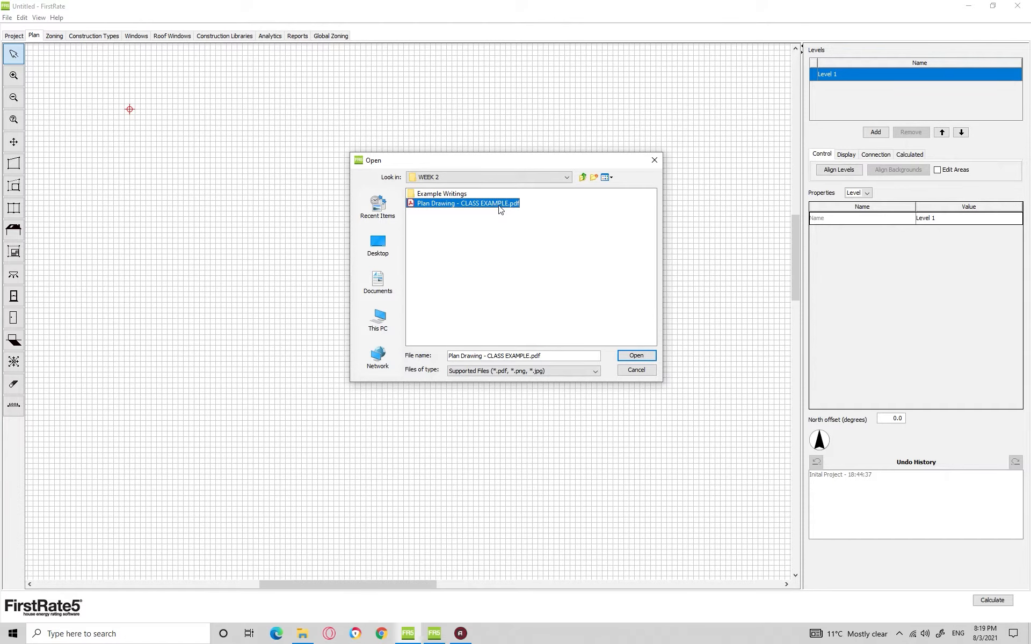
click(637, 355)
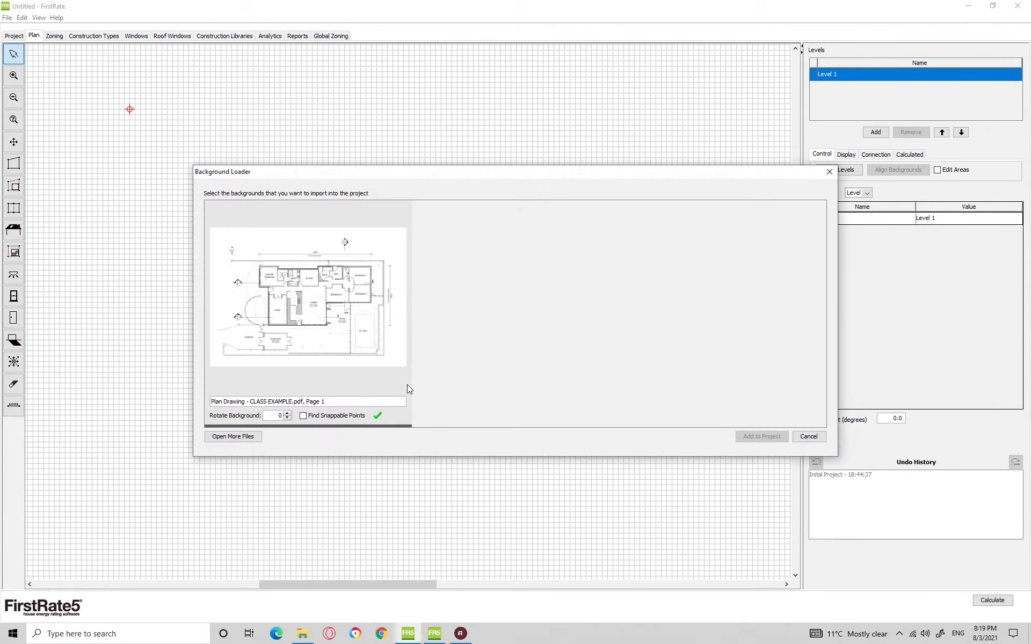
click(304, 417)
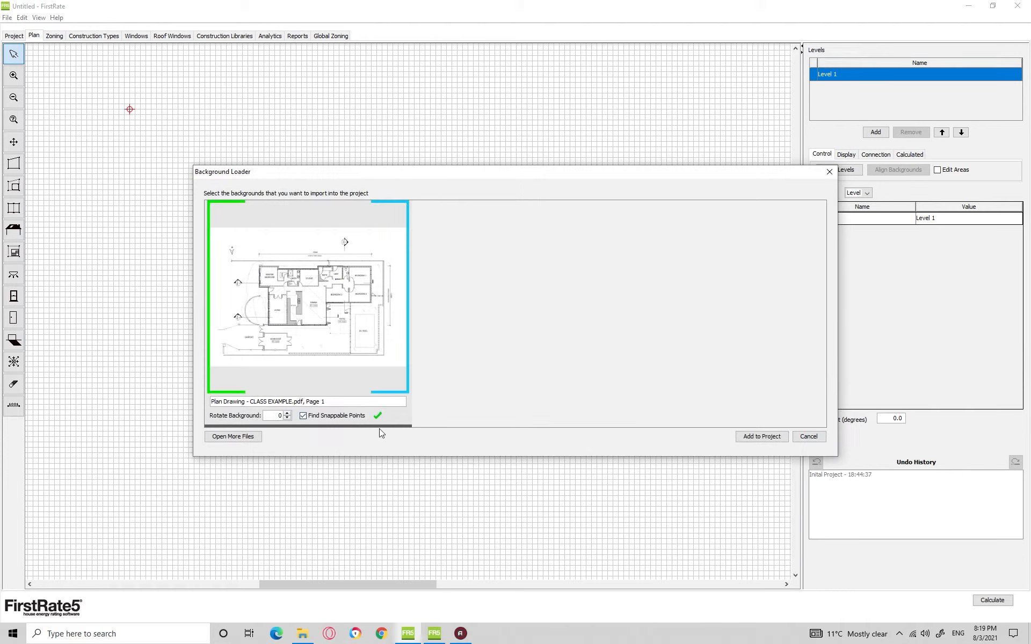
click(755, 438)
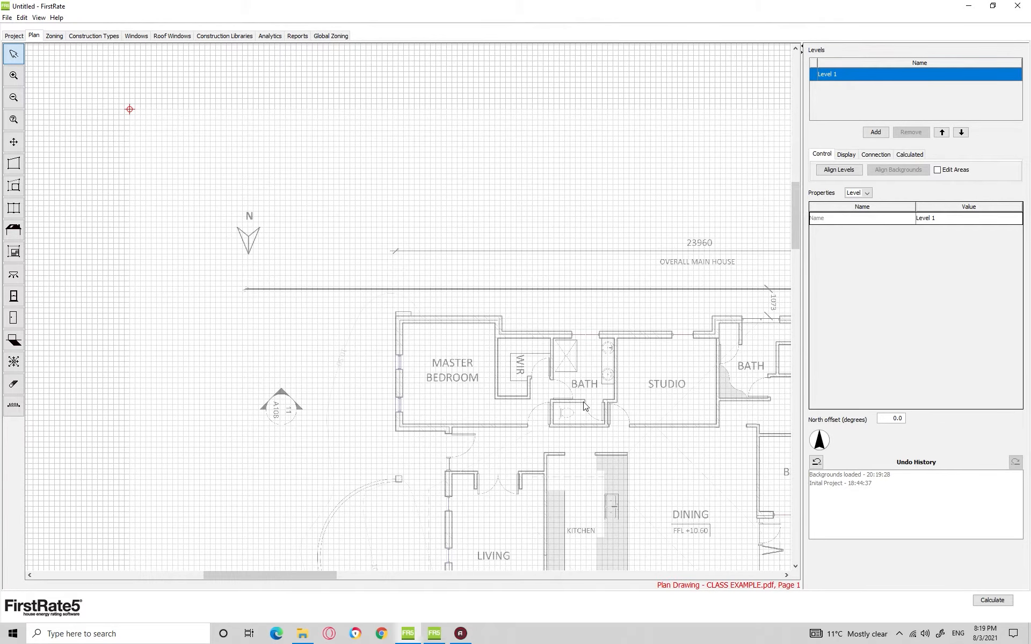
Examine the loaded floor plan and its overall main house dimension above the master bedroom, studio and Bedroom 1.
scroll(584, 406, down, 3)
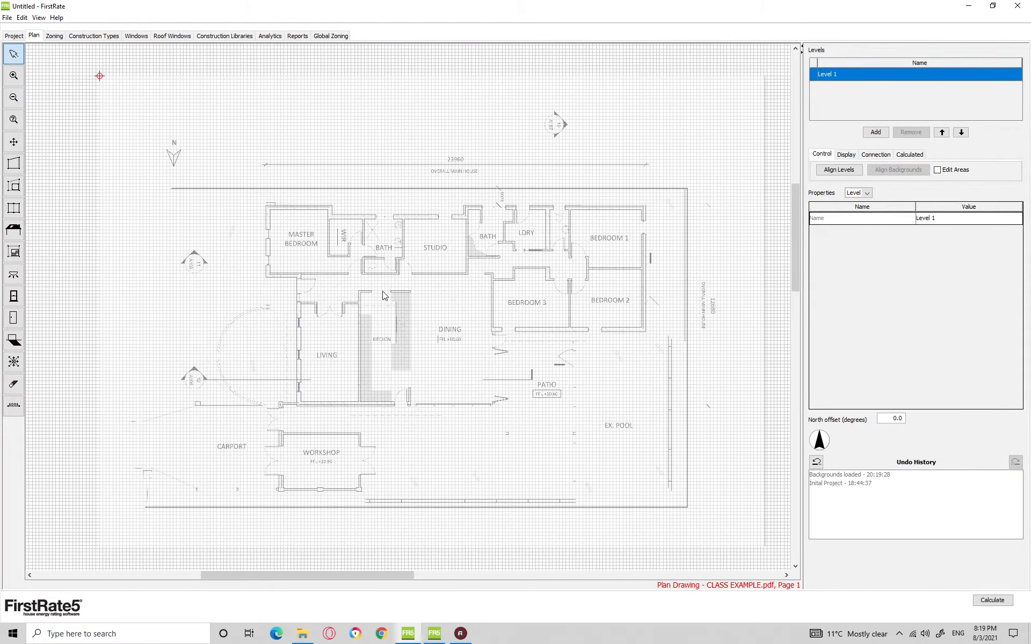
drag(380, 300, 348, 309)
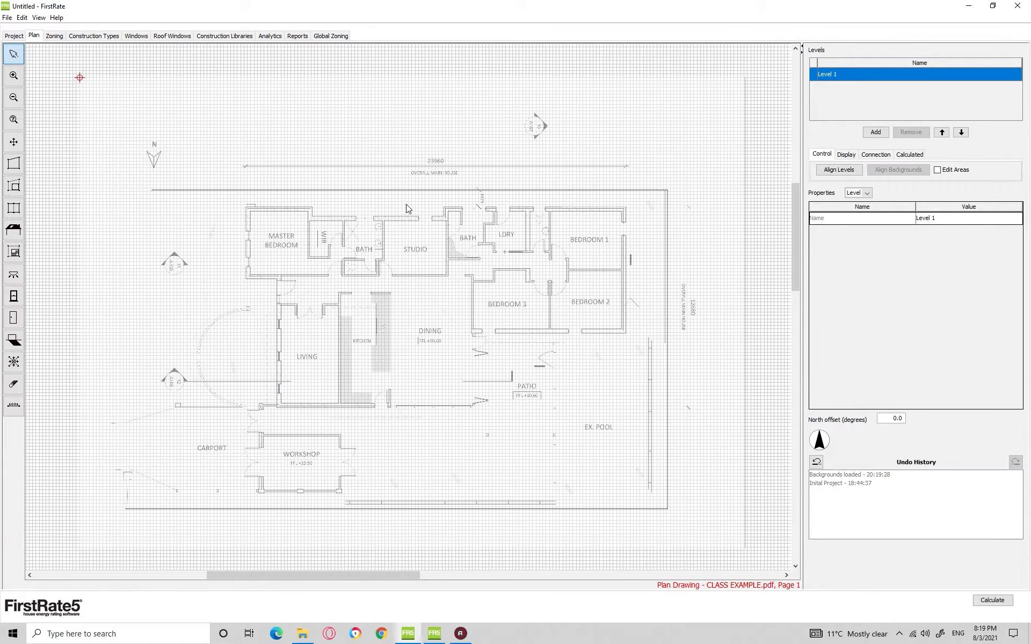
scroll(408, 214, up, 1)
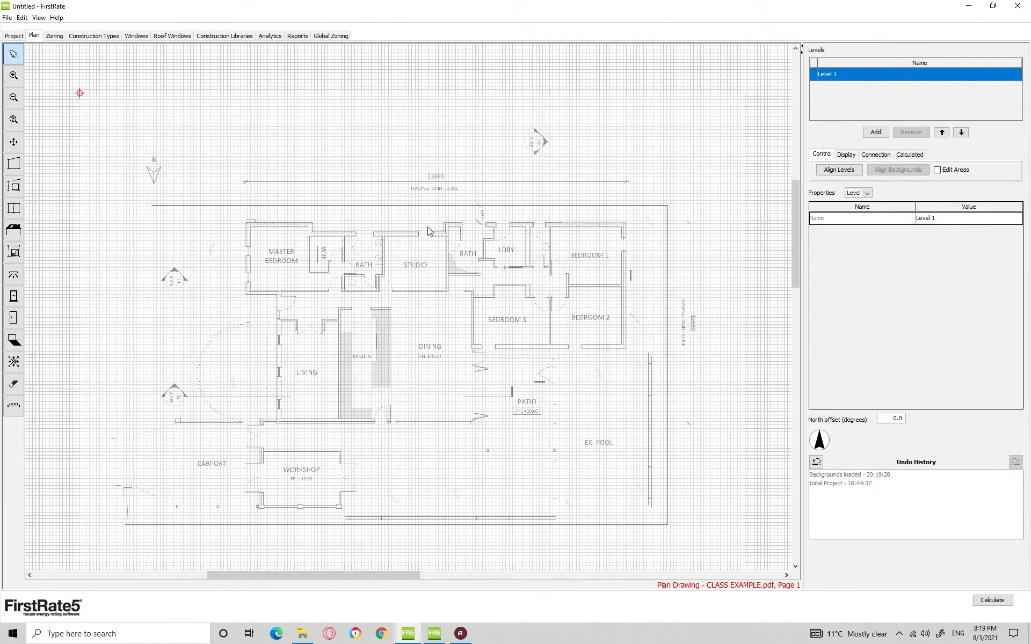
scroll(432, 228, up, 3)
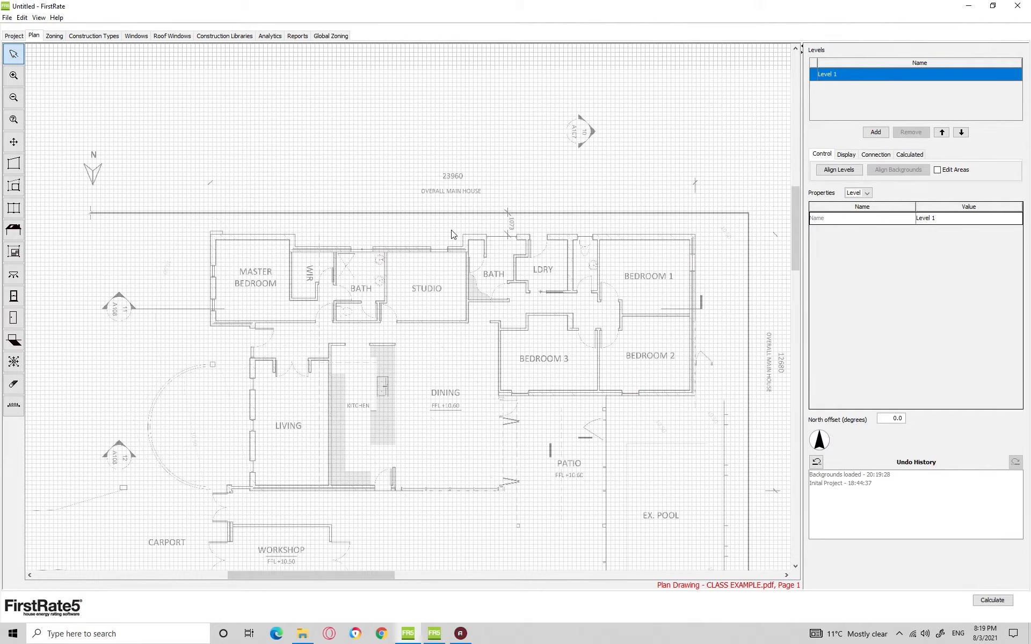
scroll(451, 233, down, 1)
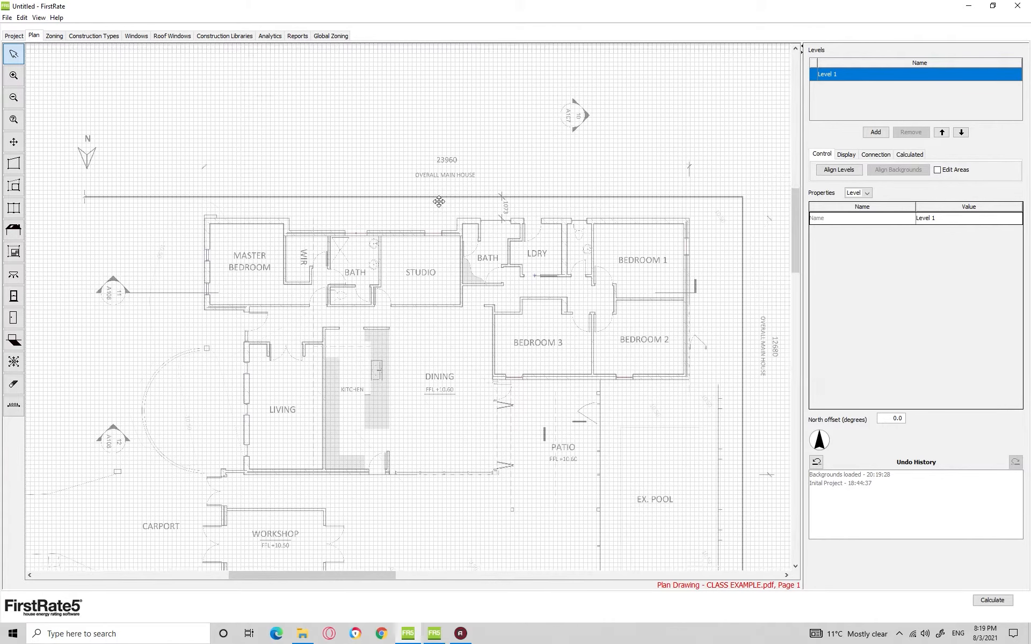
scroll(172, 243, up, 3)
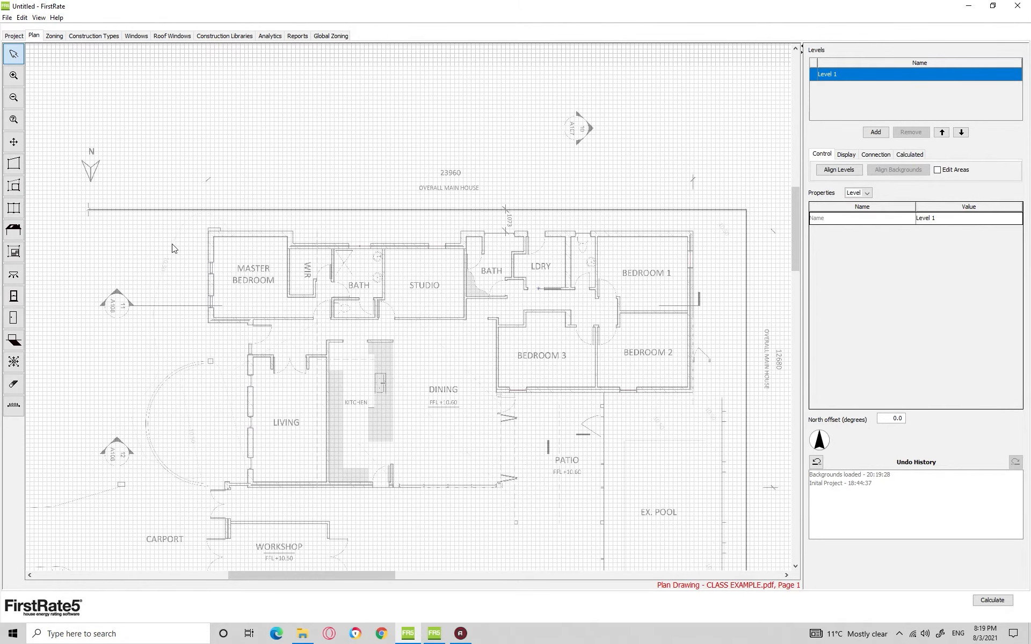
scroll(366, 209, up, 2)
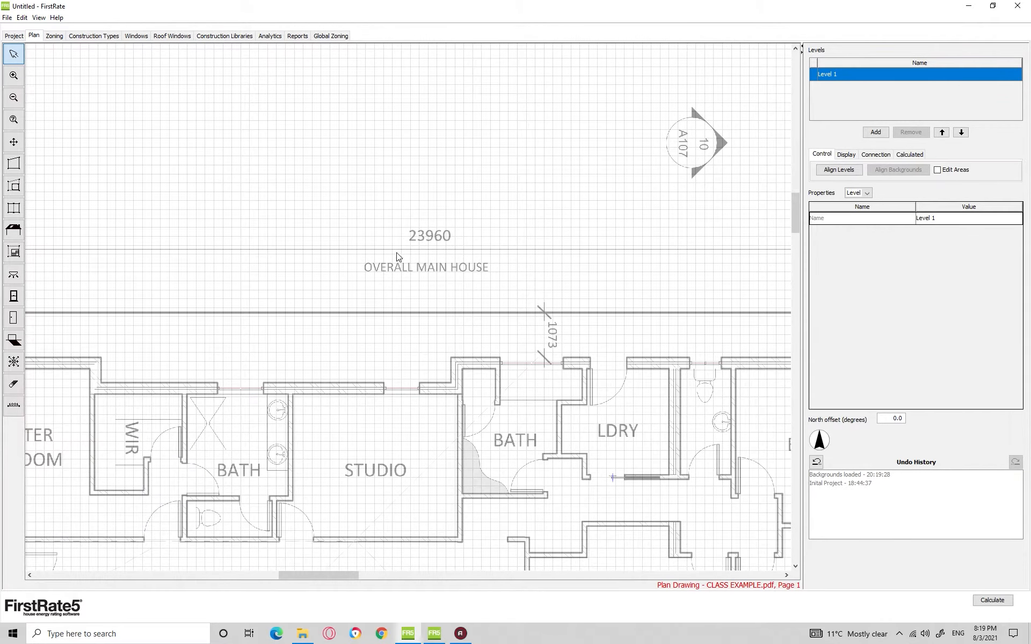
scroll(393, 254, down, 1)
scroll(393, 249, up, 3)
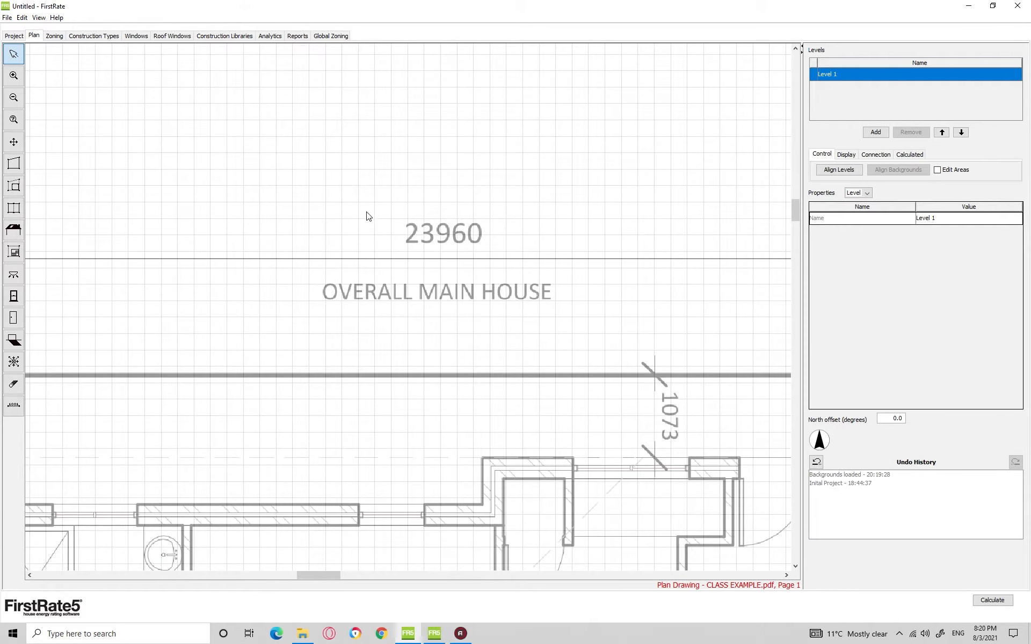
scroll(486, 234, down, 4)
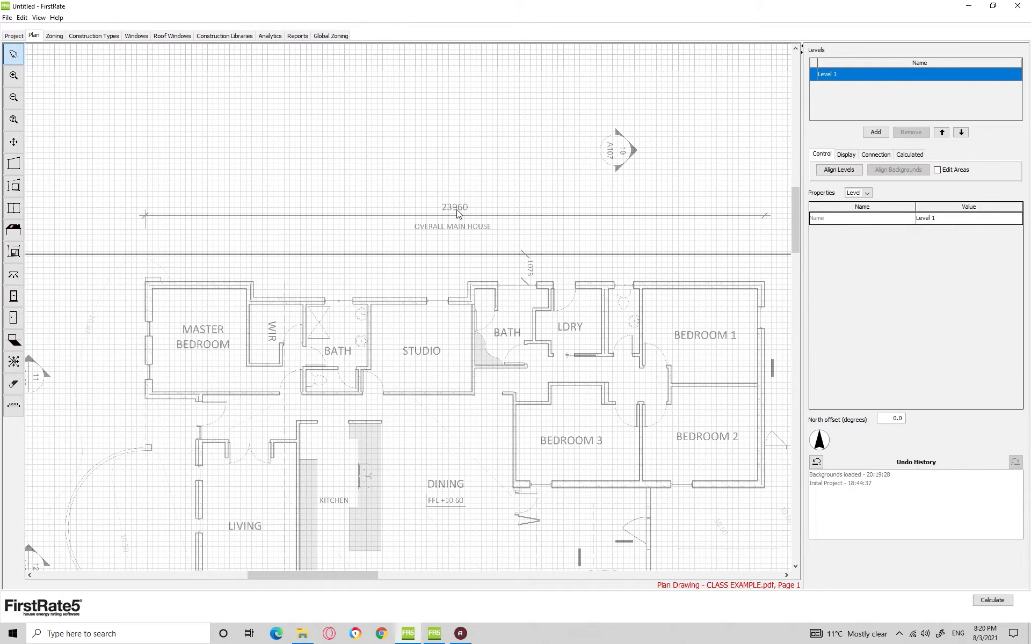
drag(293, 271, 271, 248)
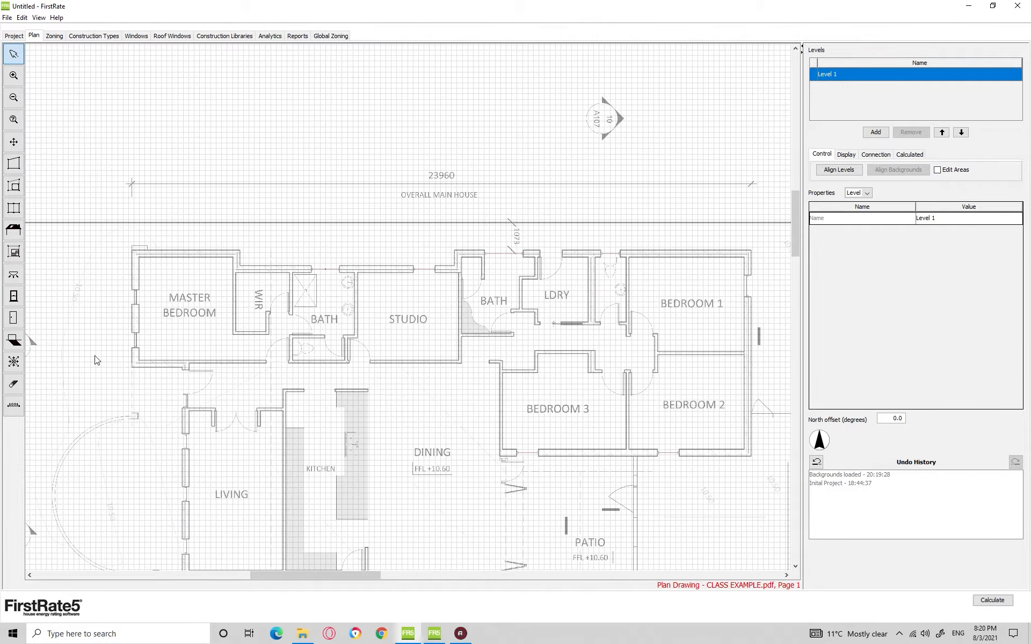
mouse_move(387, 252)
mouse_down()
mouse_move(395, 211)
mouse_move(445, 223)
mouse_move(456, 204)
mouse_move(429, 242)
mouse_move(383, 218)
mouse_move(356, 228)
mouse_move(344, 215)
mouse_move(383, 265)
mouse_up()
scroll(361, 243, up, 2)
scroll(361, 244, down, 1)
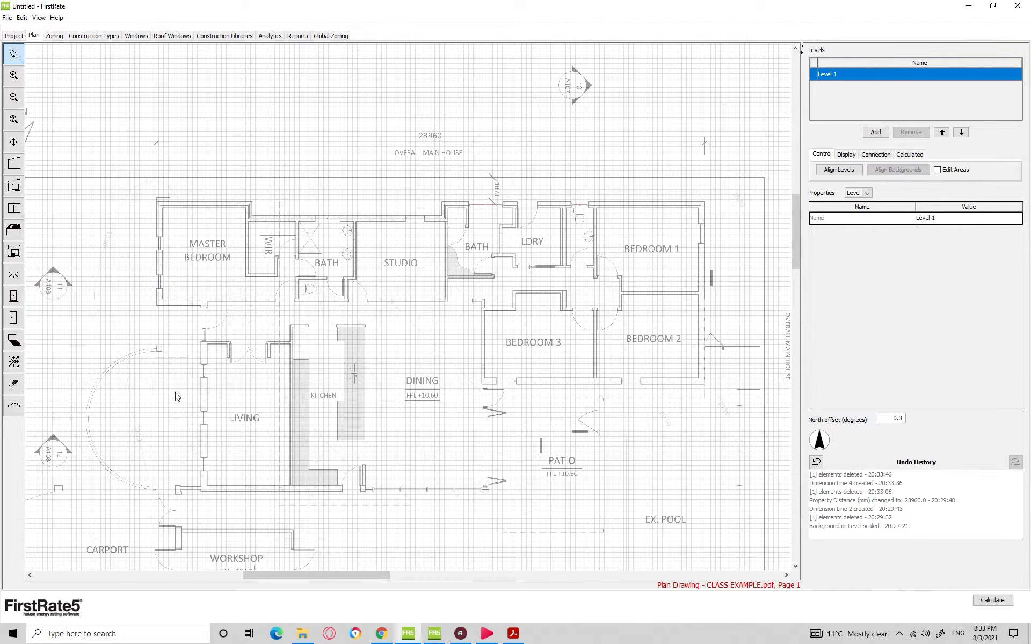
Draw a horizontal dimension line along the plan's 23960 overall main house dimension, from the master bedroom end tick to the Bedroom 1 end tick.
click(13, 408)
scroll(265, 253, up, 2)
scroll(312, 254, up, 3)
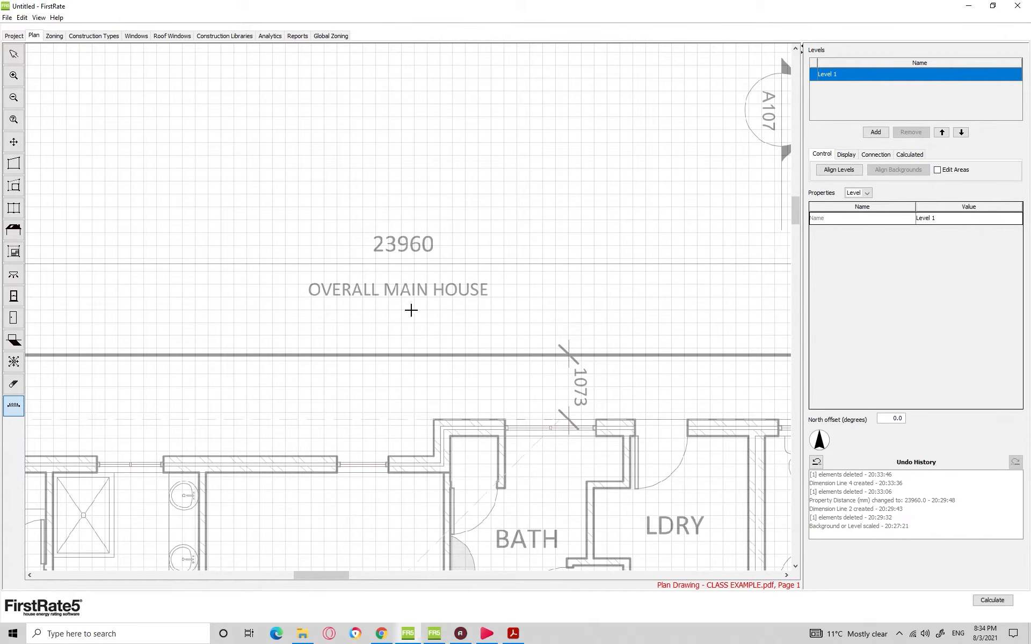
scroll(414, 311, down, 4)
drag(260, 306, 533, 284)
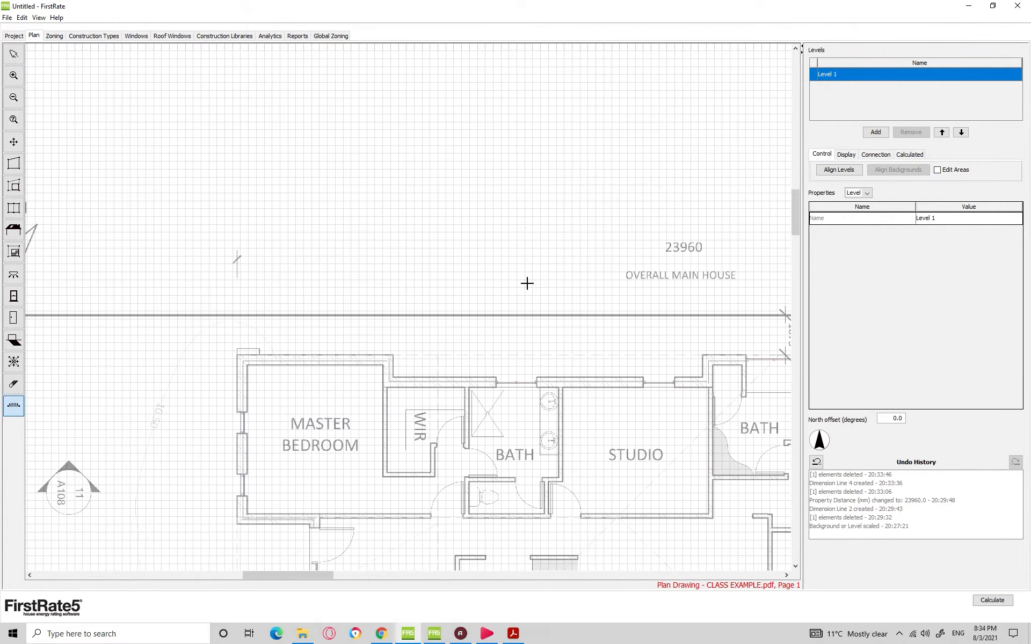
scroll(287, 272, up, 5)
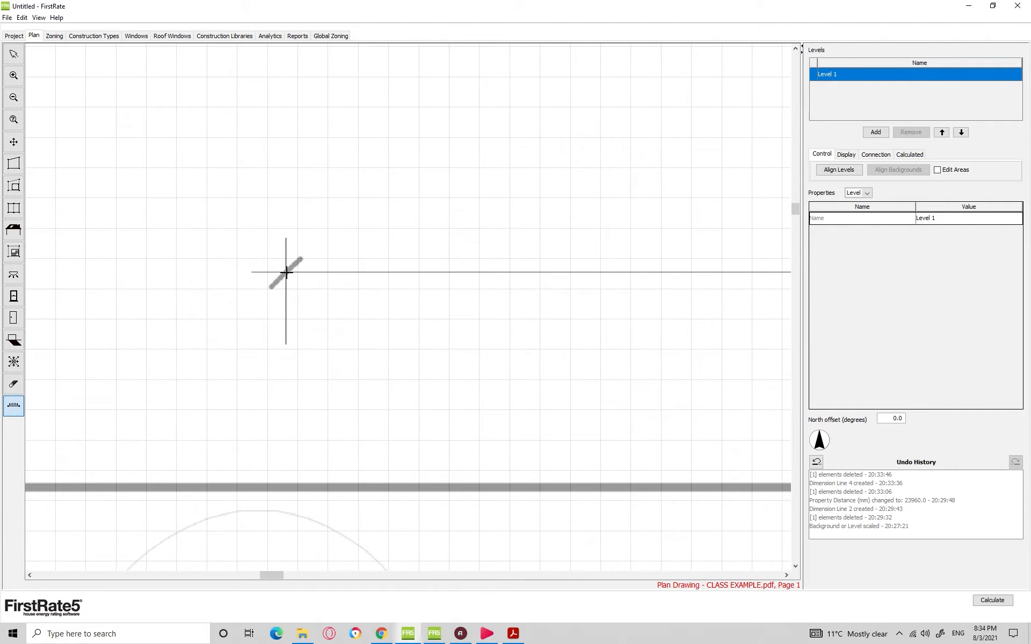
click(285, 272)
scroll(247, 370, down, 5)
drag(498, 357, 152, 315)
drag(643, 316, 505, 319)
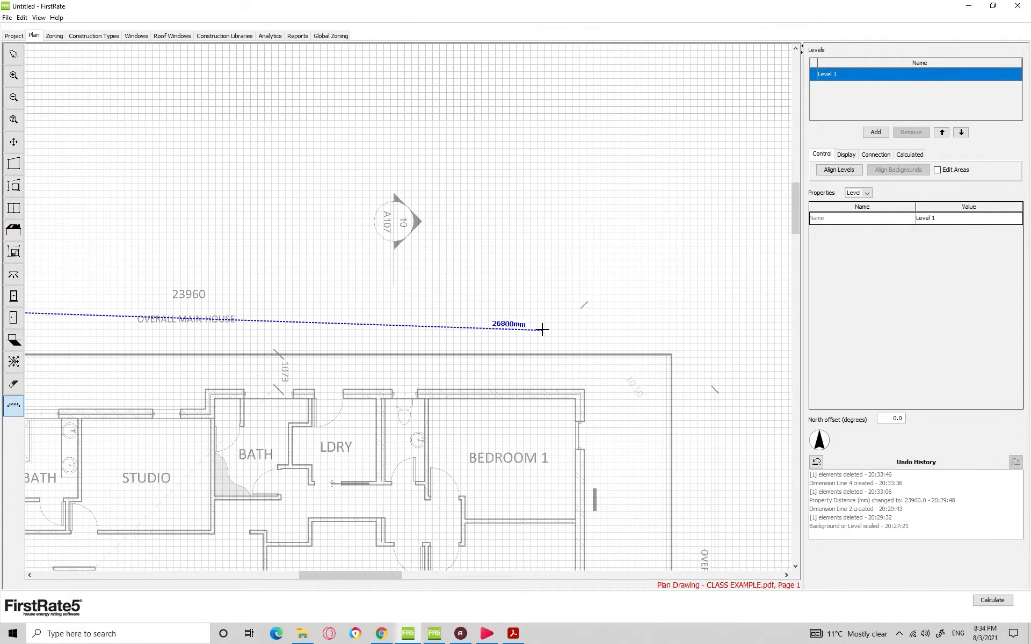
scroll(544, 329, down, 1)
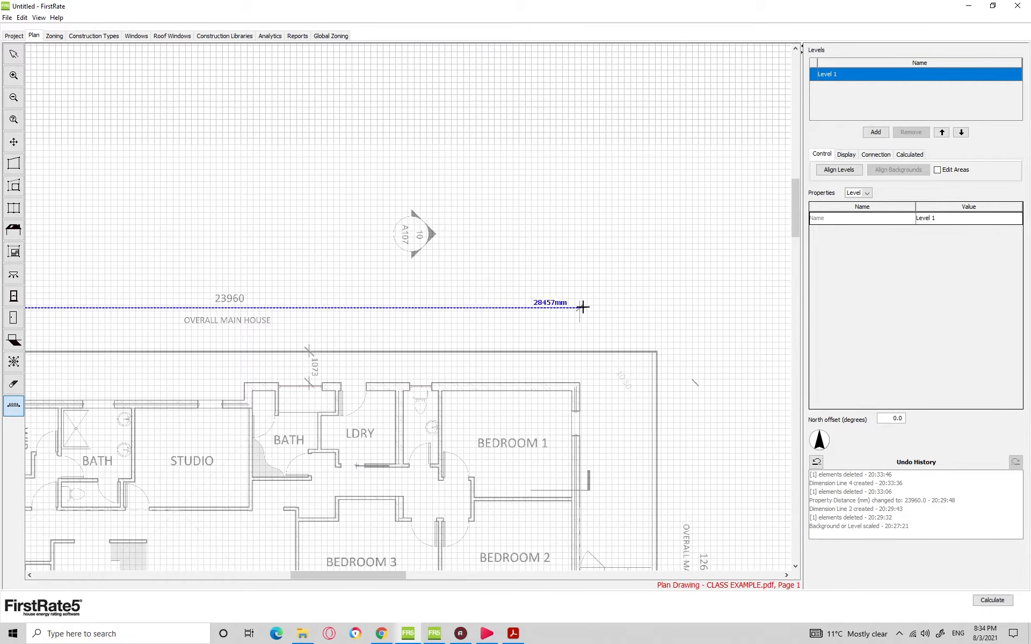
scroll(587, 308, down, 3)
drag(372, 297, 505, 331)
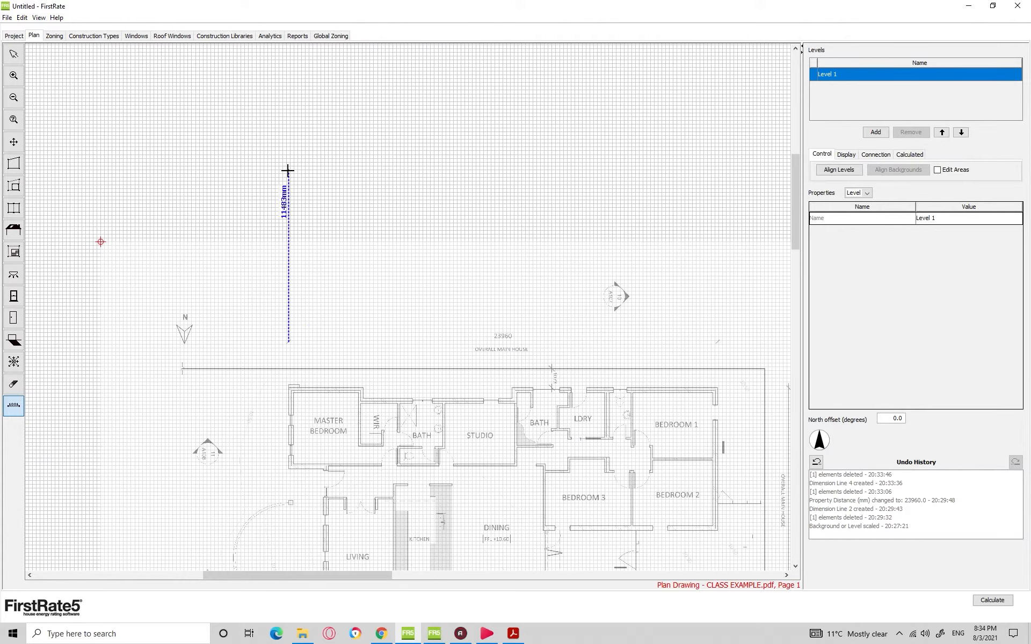
drag(427, 261, 379, 230)
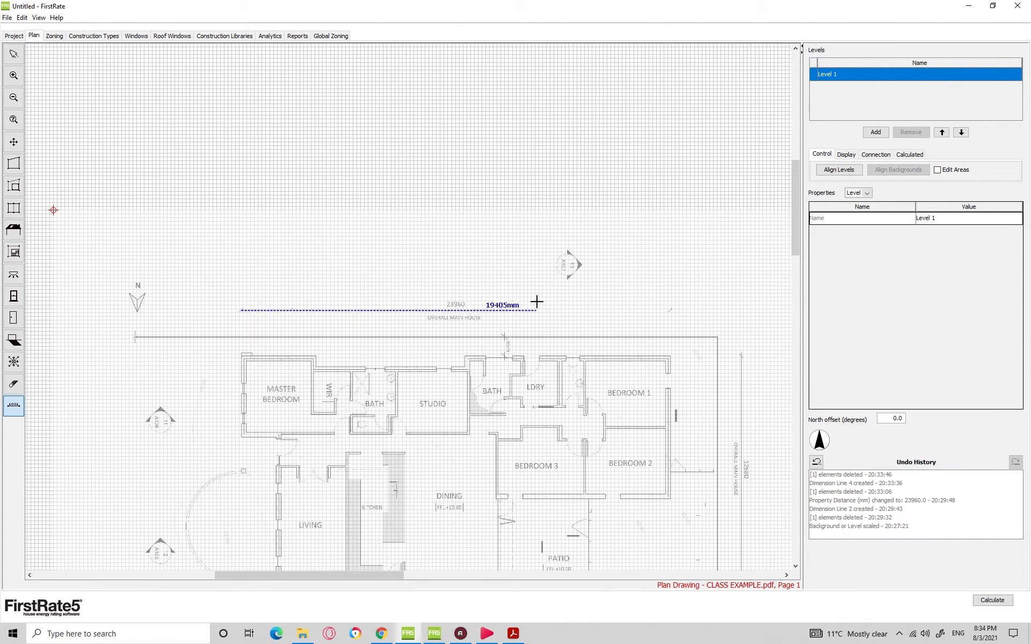
drag(490, 303, 371, 295)
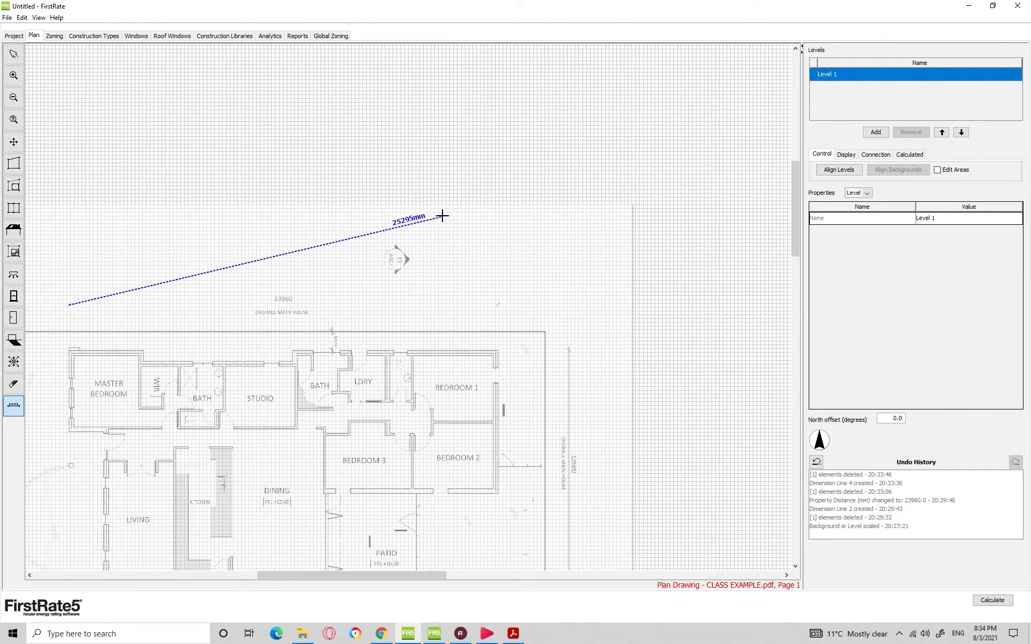
scroll(471, 285, up, 2)
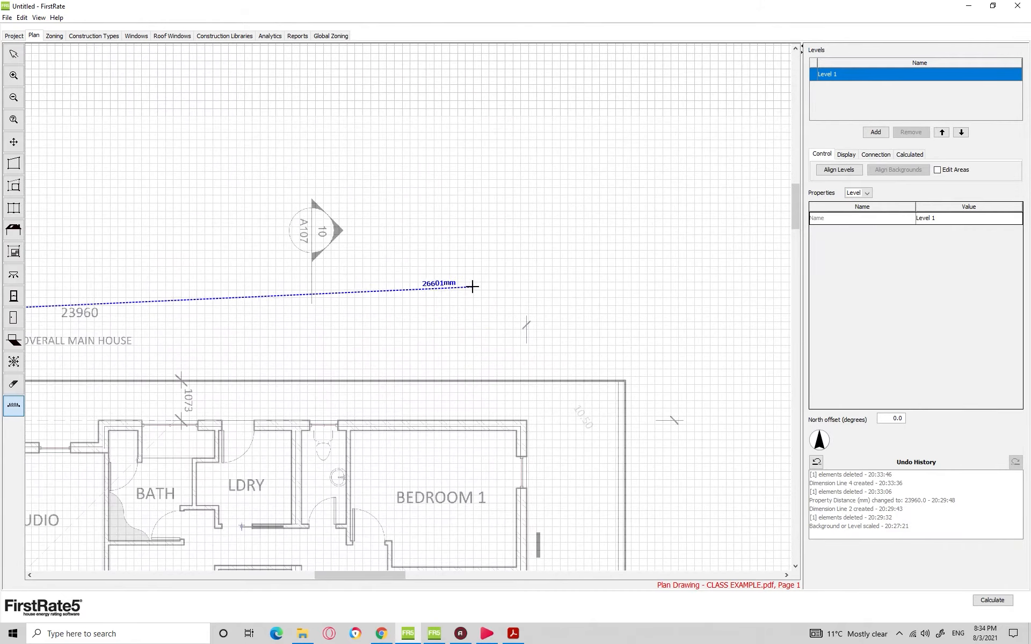
scroll(508, 321, up, 3)
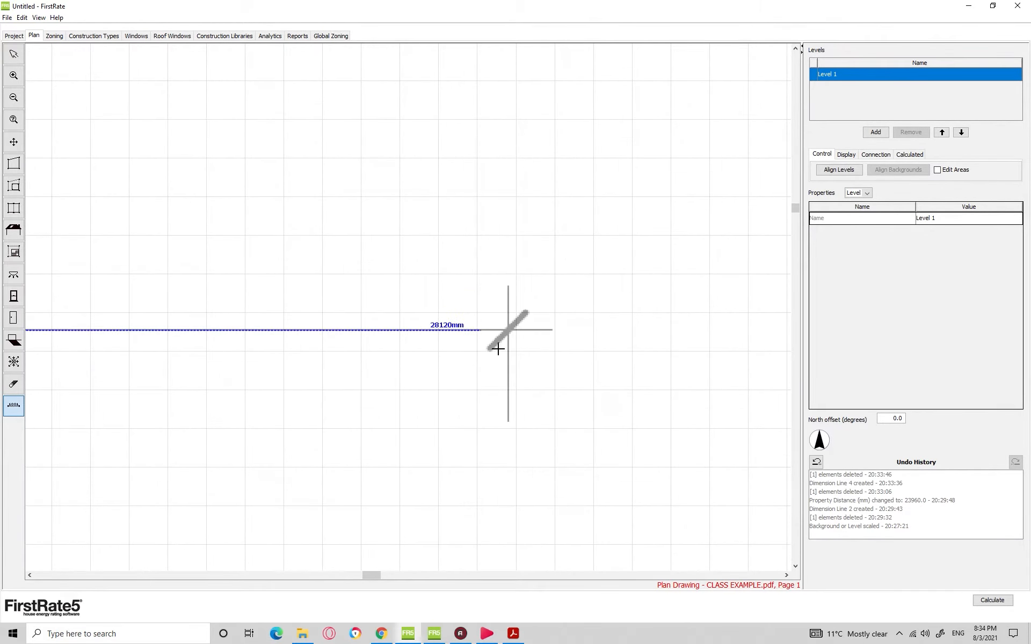
click(509, 338)
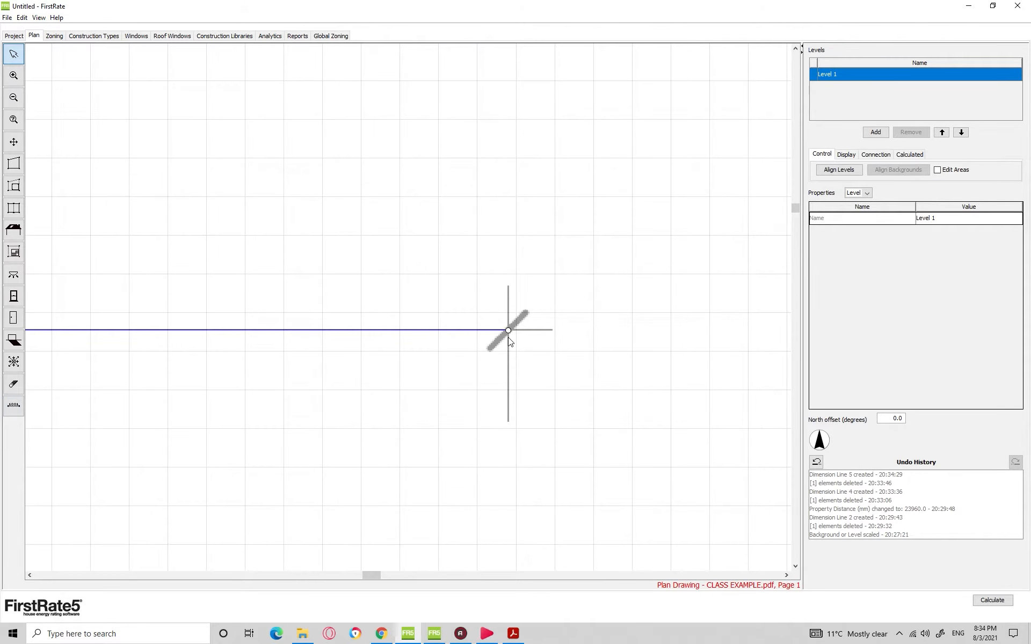
Set the scale from the dimension line along the overall main house dimension, using a length of 23960 mm.
scroll(610, 284, down, 5)
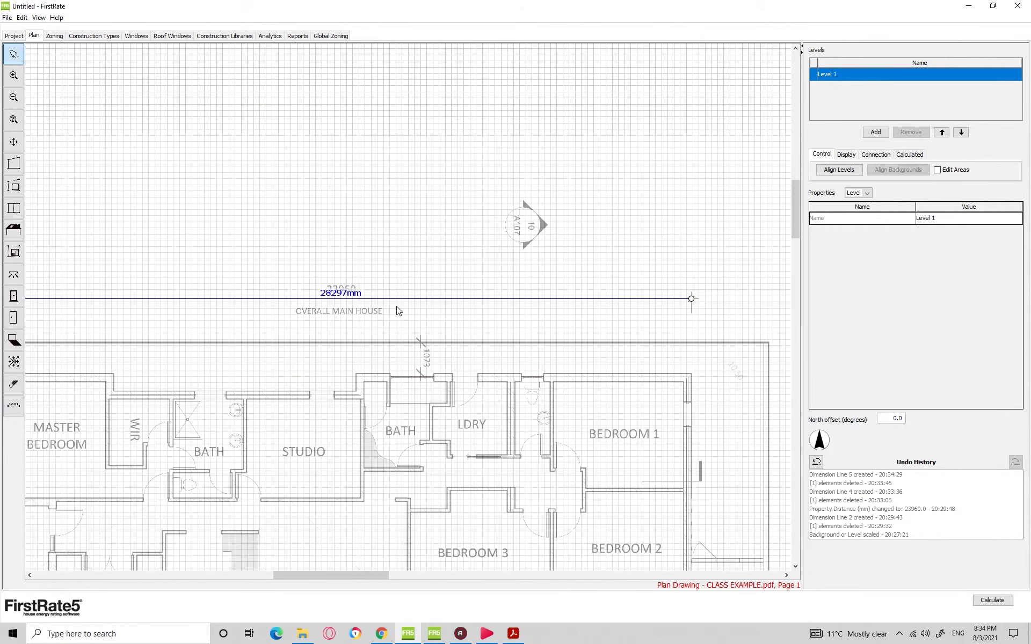
scroll(585, 305, up, 5)
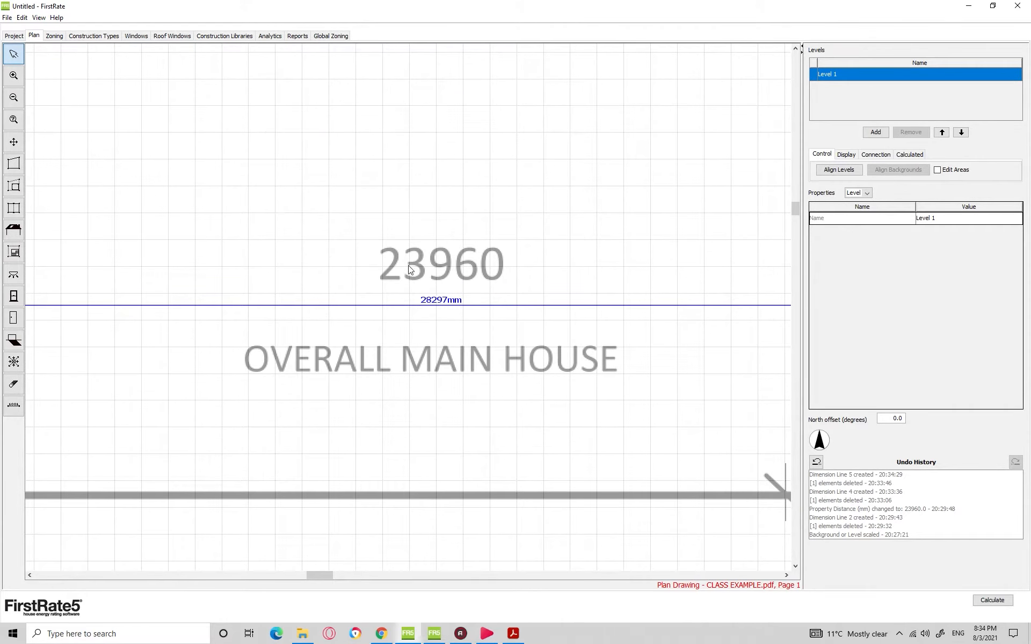
click(440, 303)
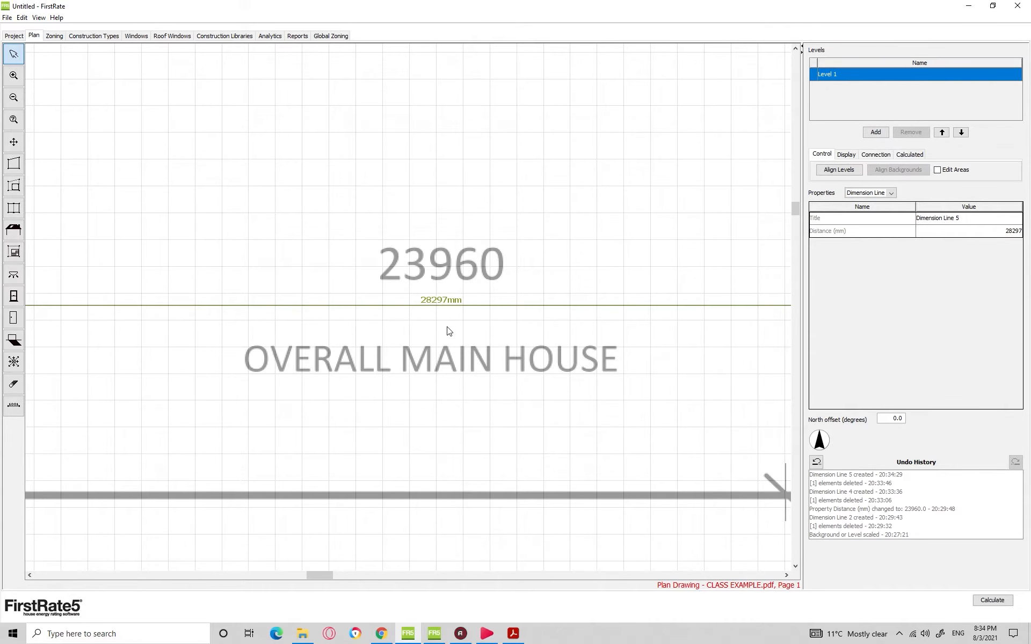
scroll(435, 322, down, 5)
scroll(426, 309, up, 3)
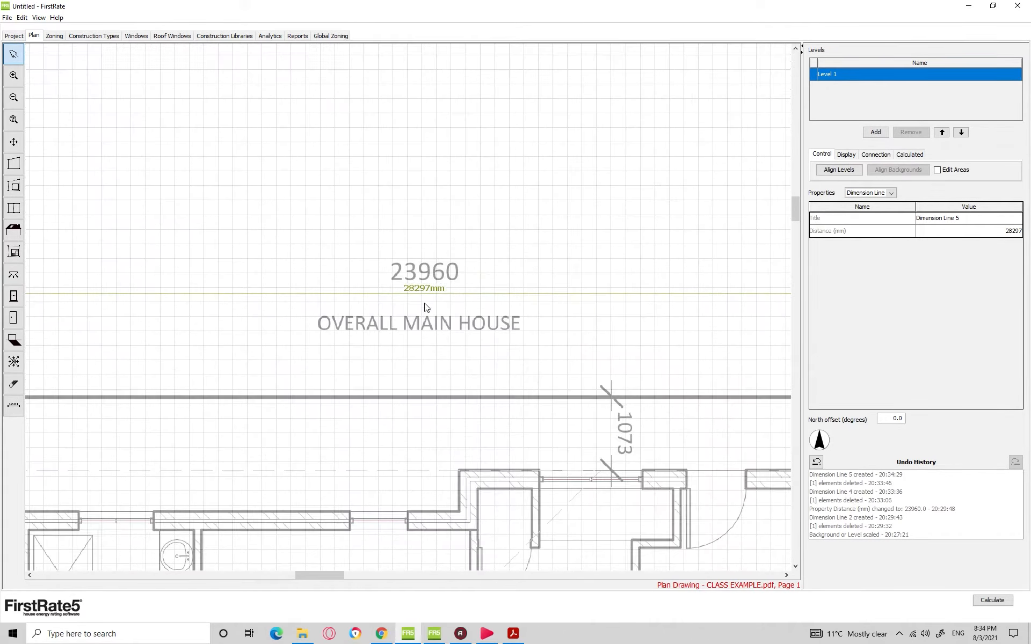
scroll(408, 305, down, 2)
scroll(397, 300, up, 5)
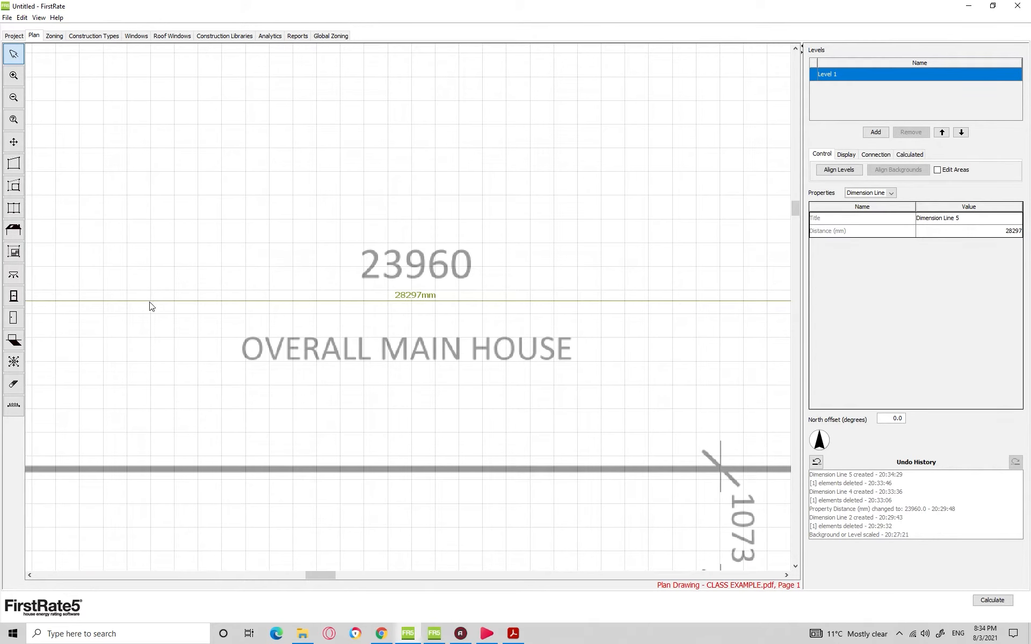
right_click(411, 299)
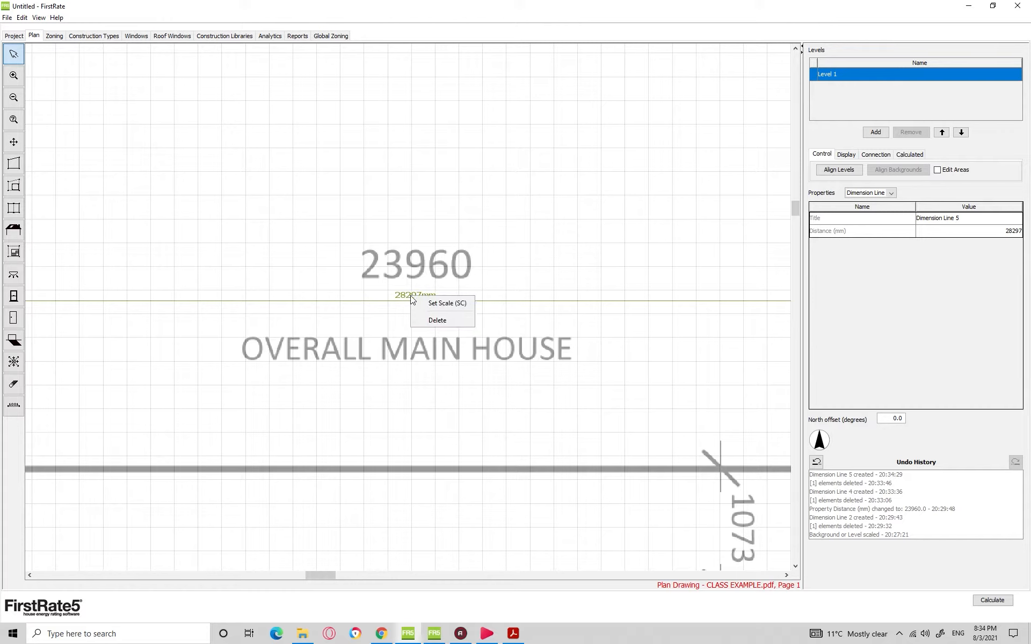
click(445, 304)
drag(488, 272, 598, 157)
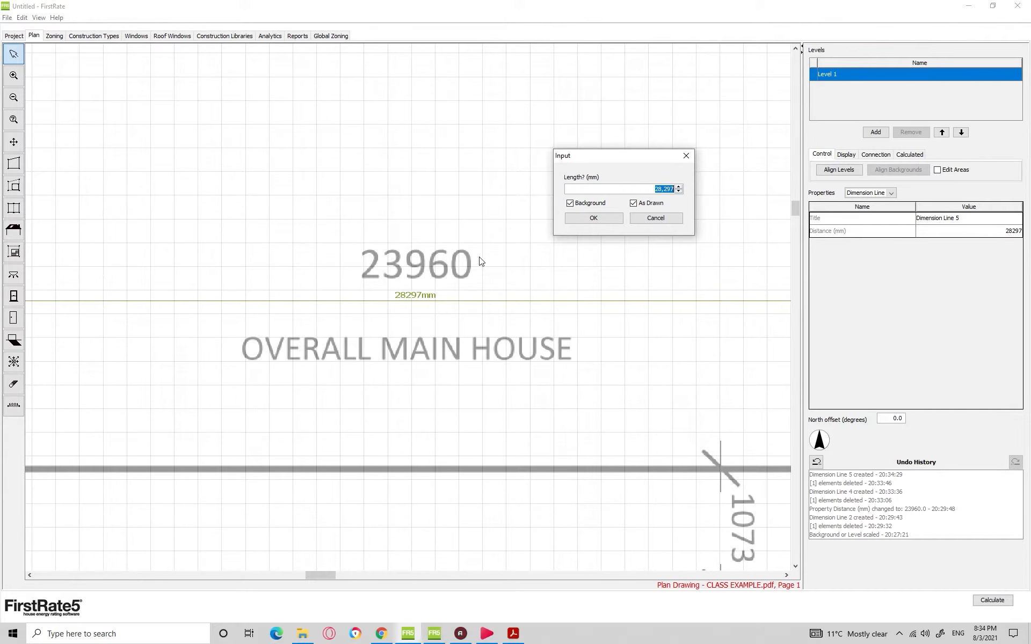
text(239)
click(600, 220)
Move the dimension line up, clear of the plan's overall main house dimension, and bring it back down just above it.
drag(617, 278, 422, 245)
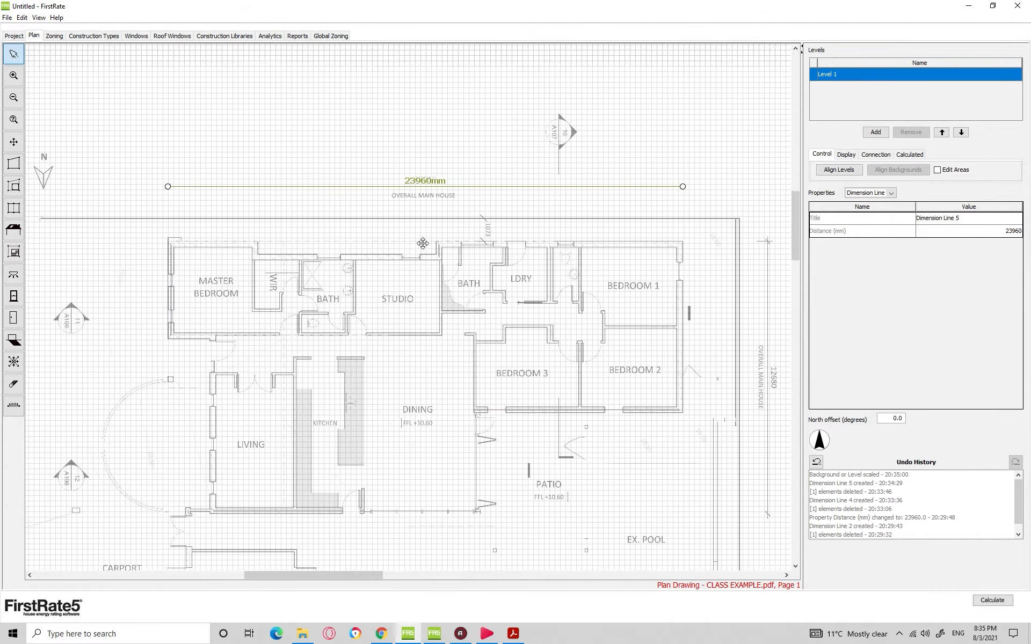
scroll(423, 231, down, 1)
drag(424, 195, 424, 170)
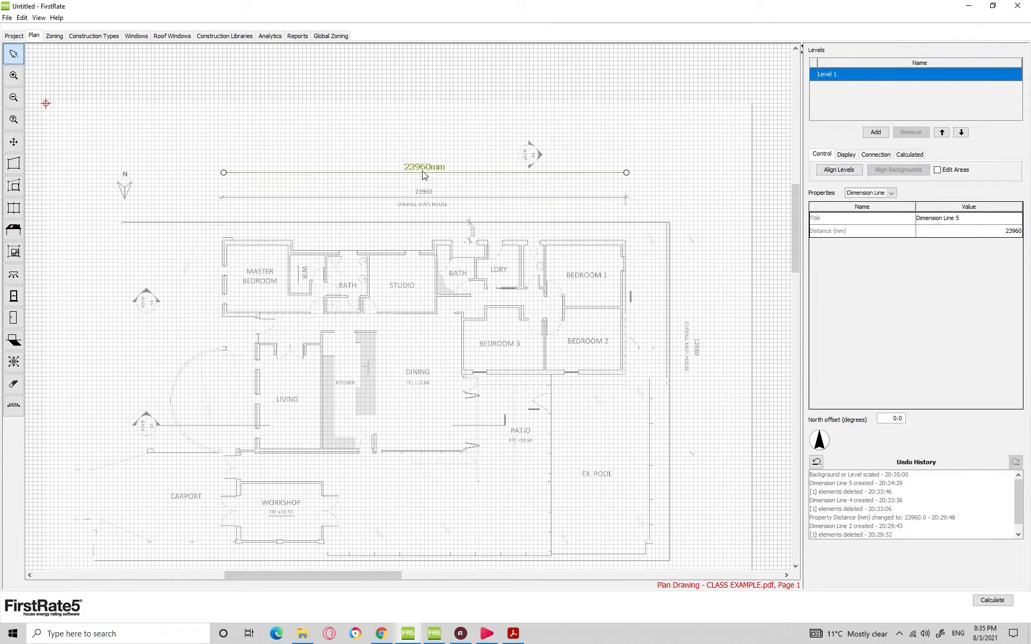
drag(434, 259, 433, 242)
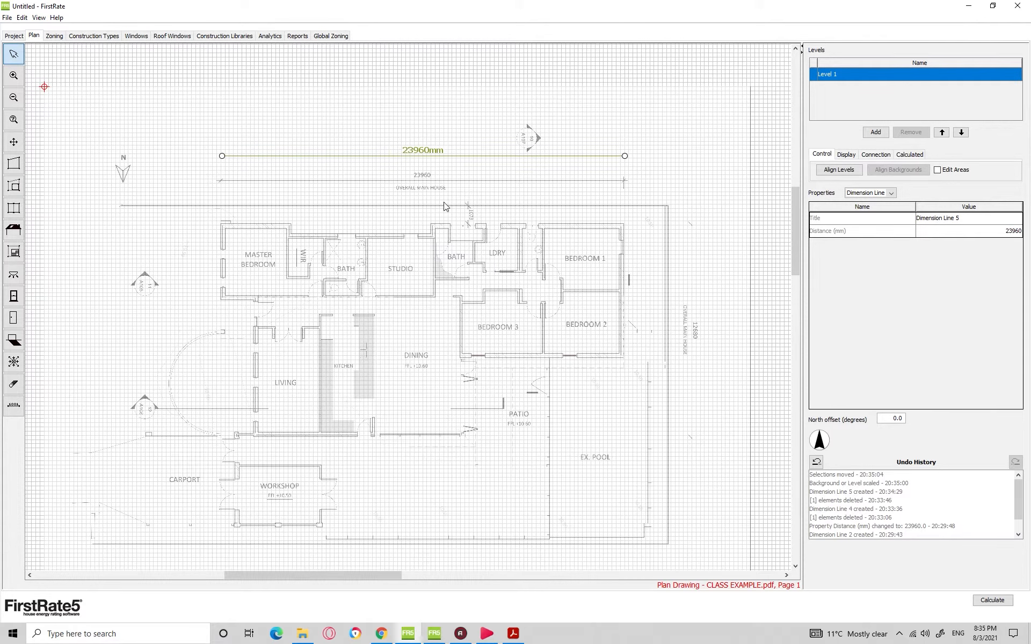
drag(429, 155, 430, 172)
scroll(486, 307, up, 3)
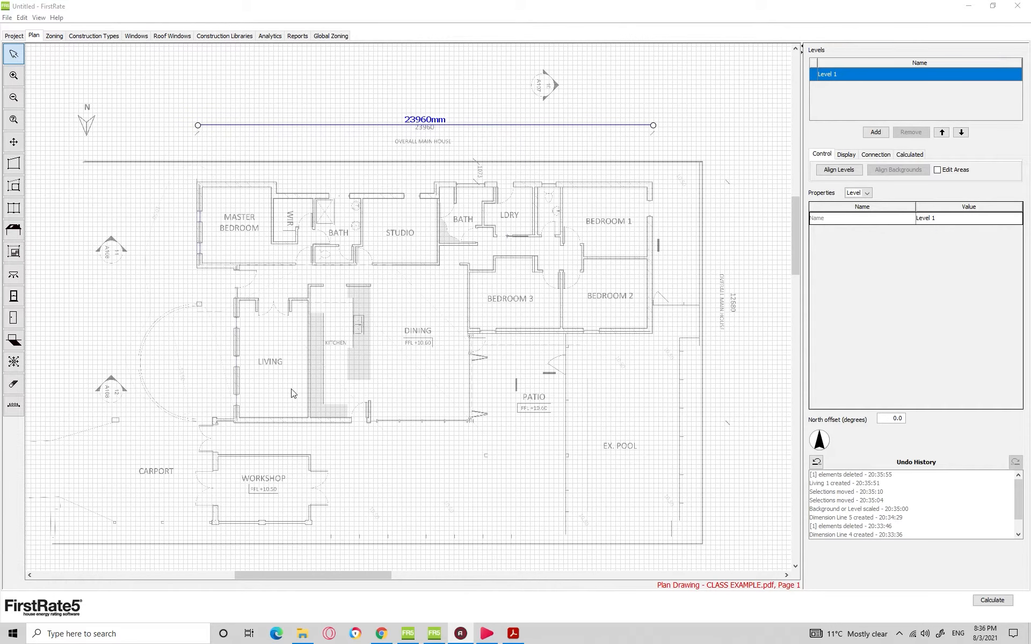
Draw a closed six-corner zone along the inner wall faces of Bedroom 1, including the recess at its doorway.
drag(528, 261, 444, 290)
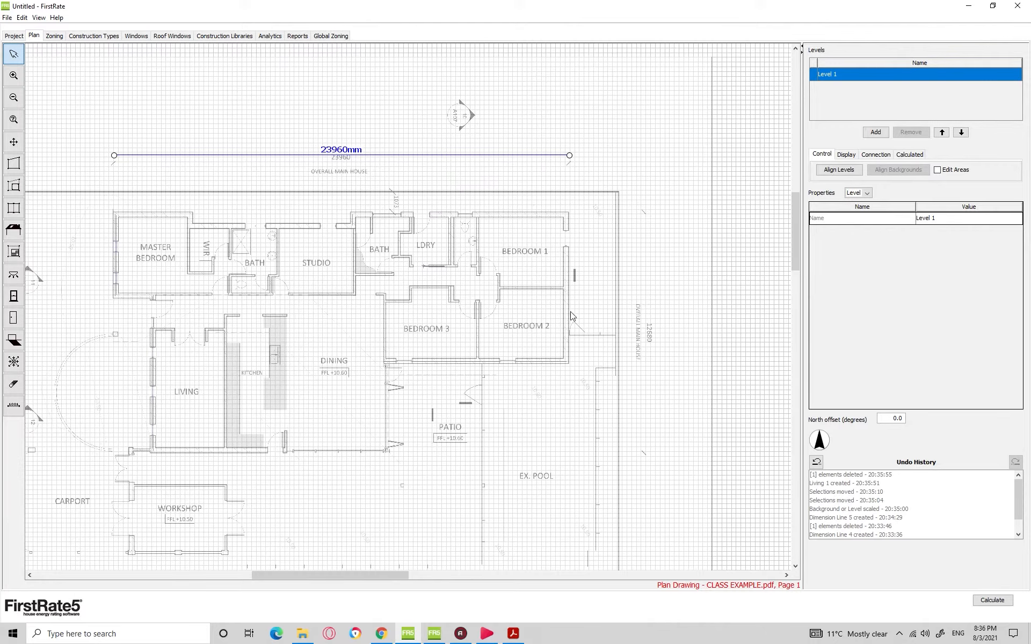
scroll(528, 250, up, 2)
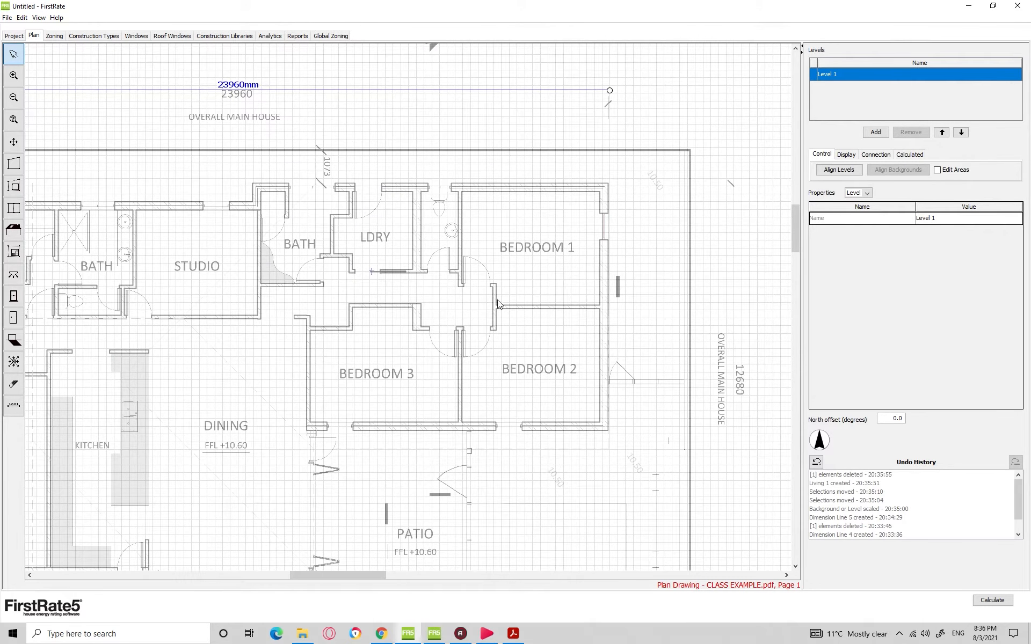
scroll(494, 214, up, 4)
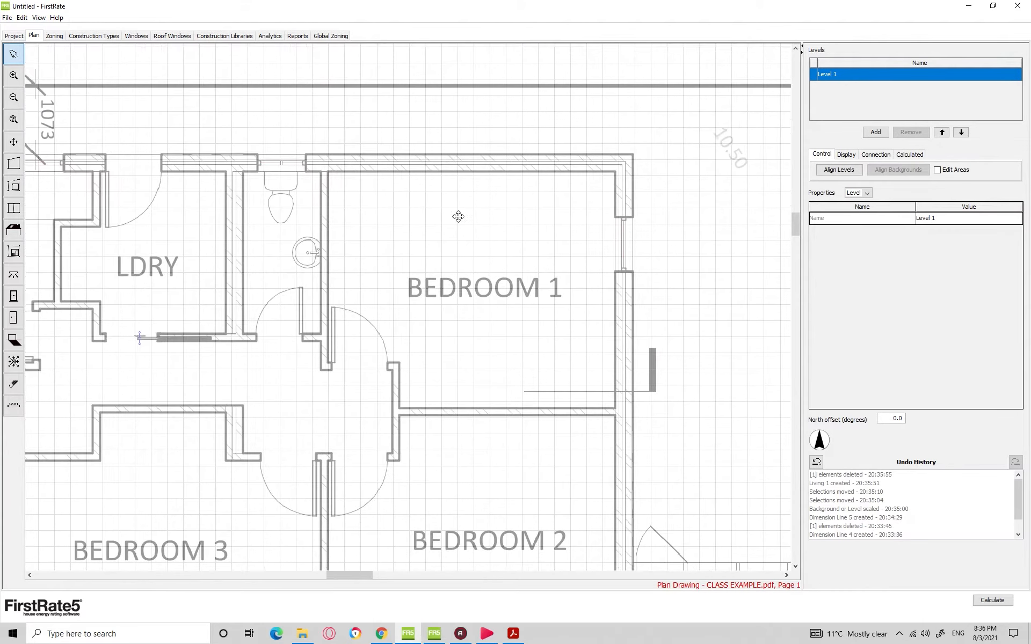
click(13, 168)
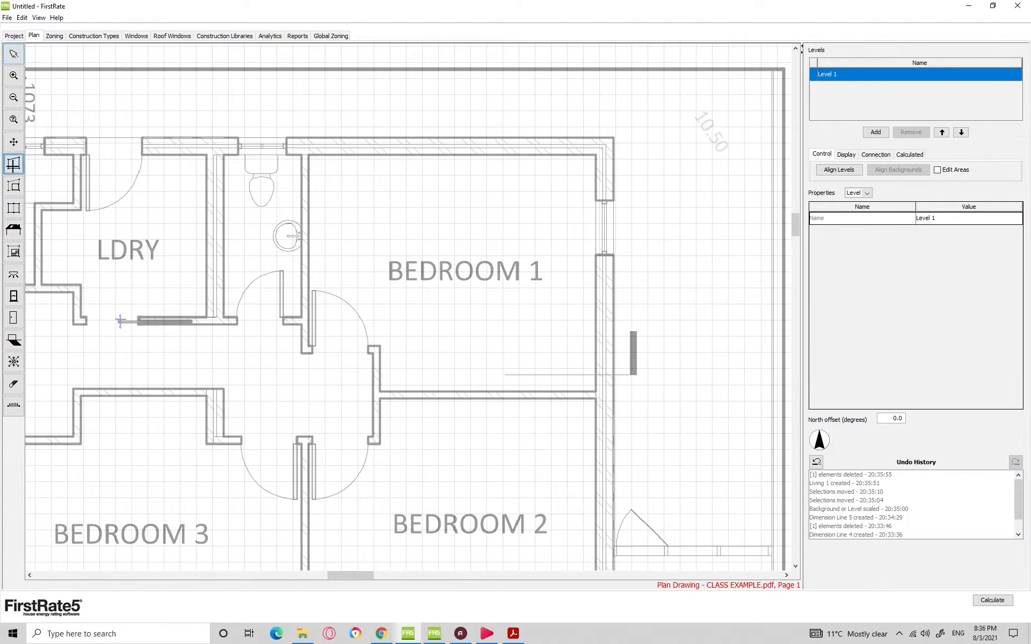
click(307, 155)
click(595, 155)
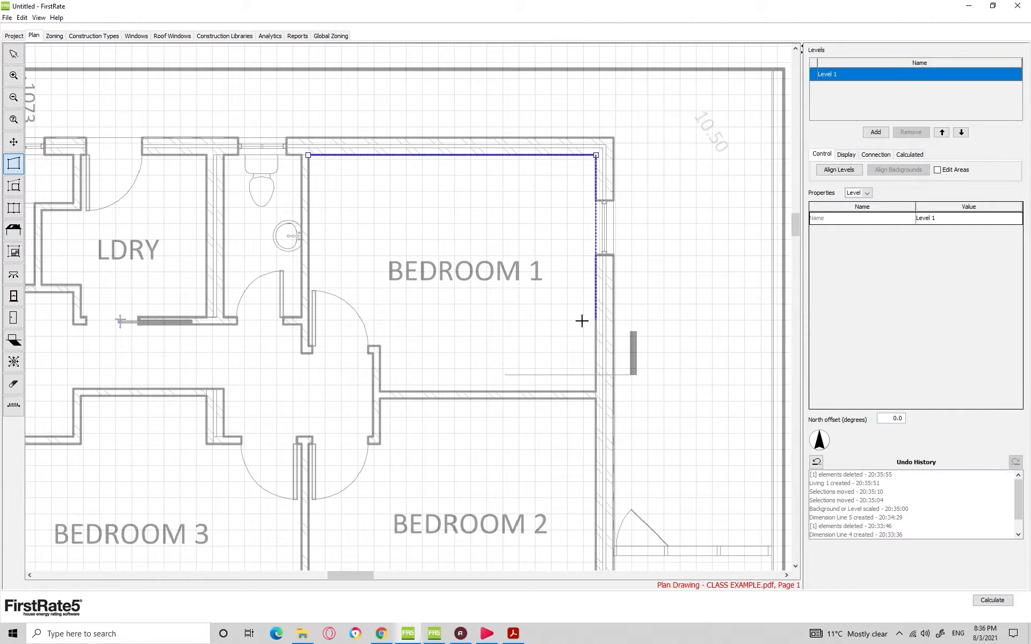
click(595, 392)
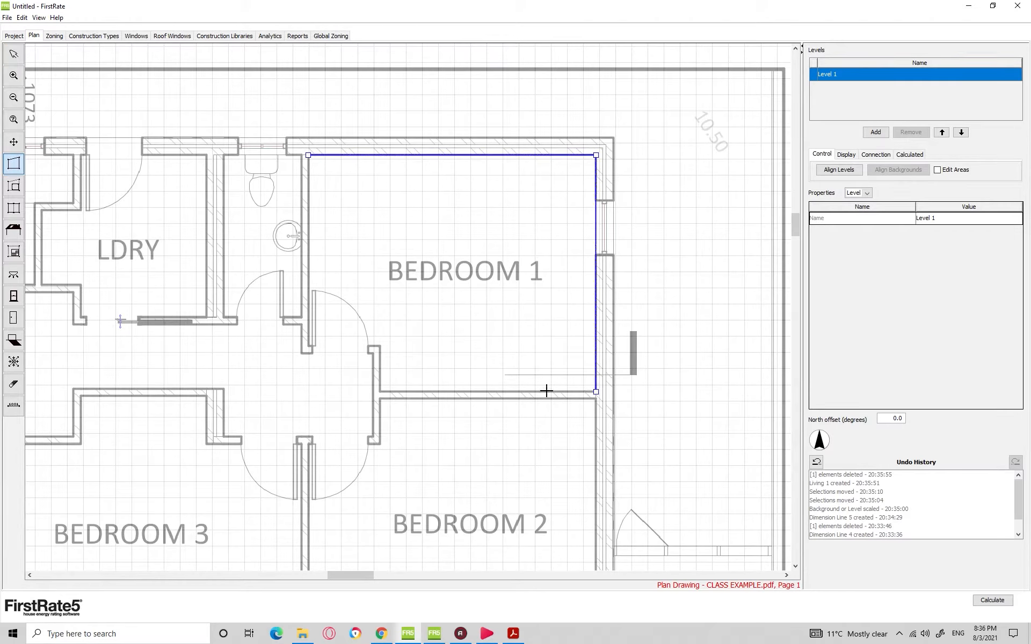
click(381, 391)
click(379, 346)
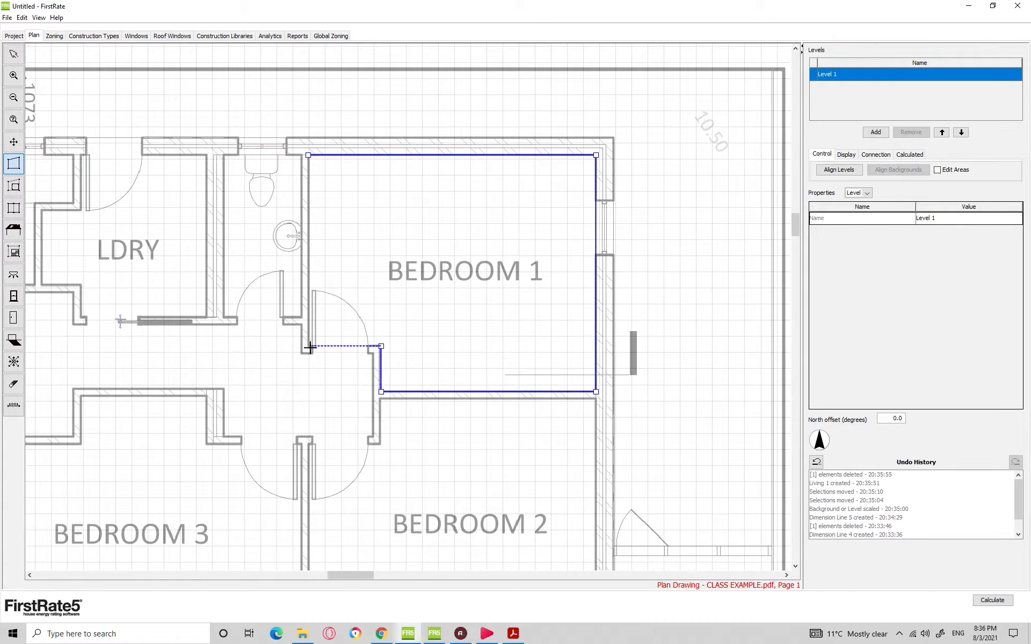
click(307, 346)
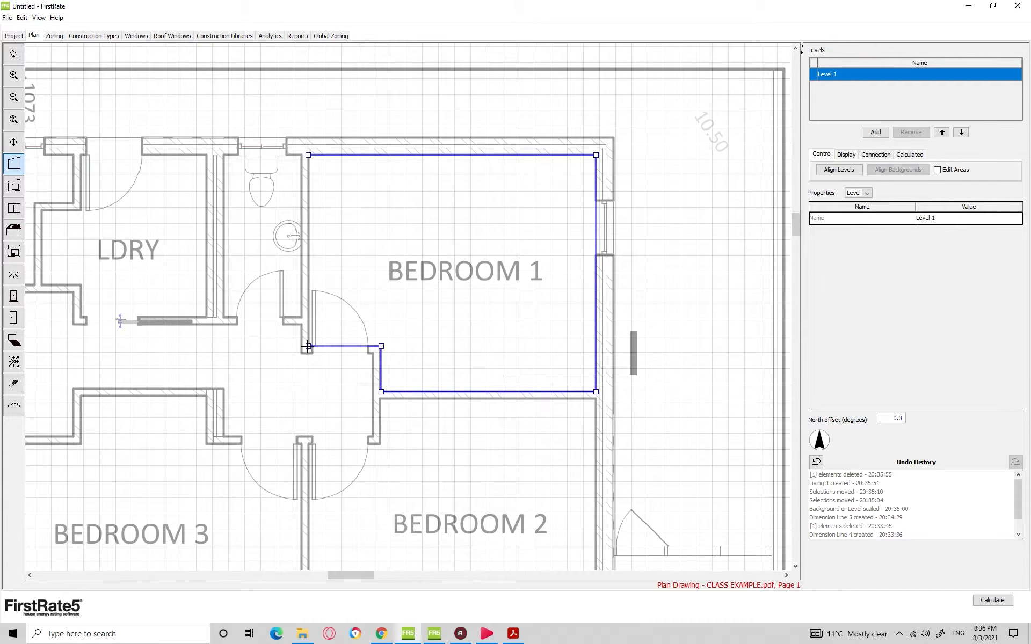
click(308, 155)
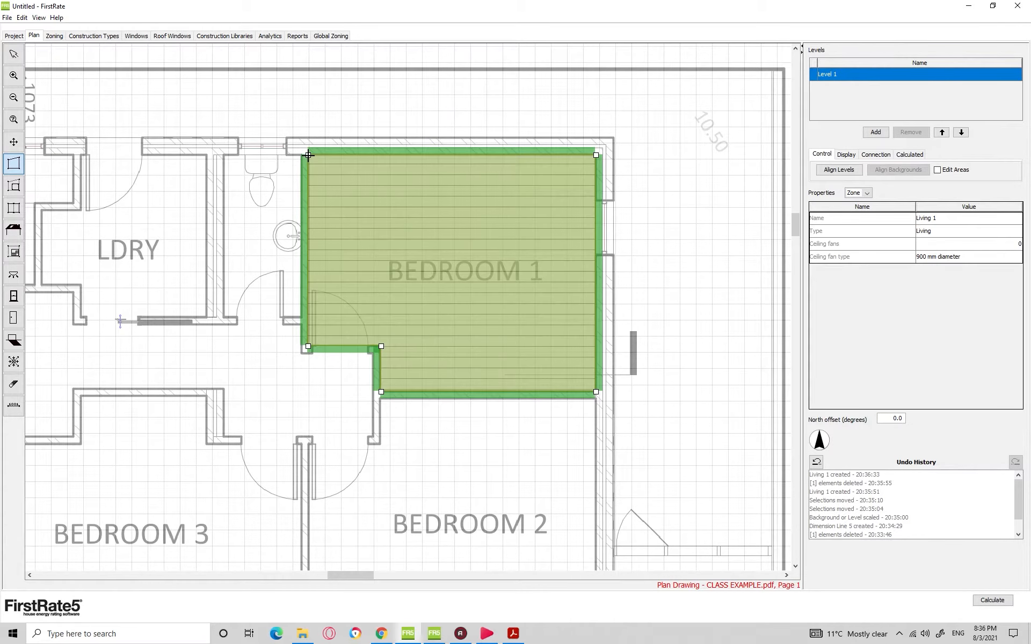
scroll(523, 247, down, 1)
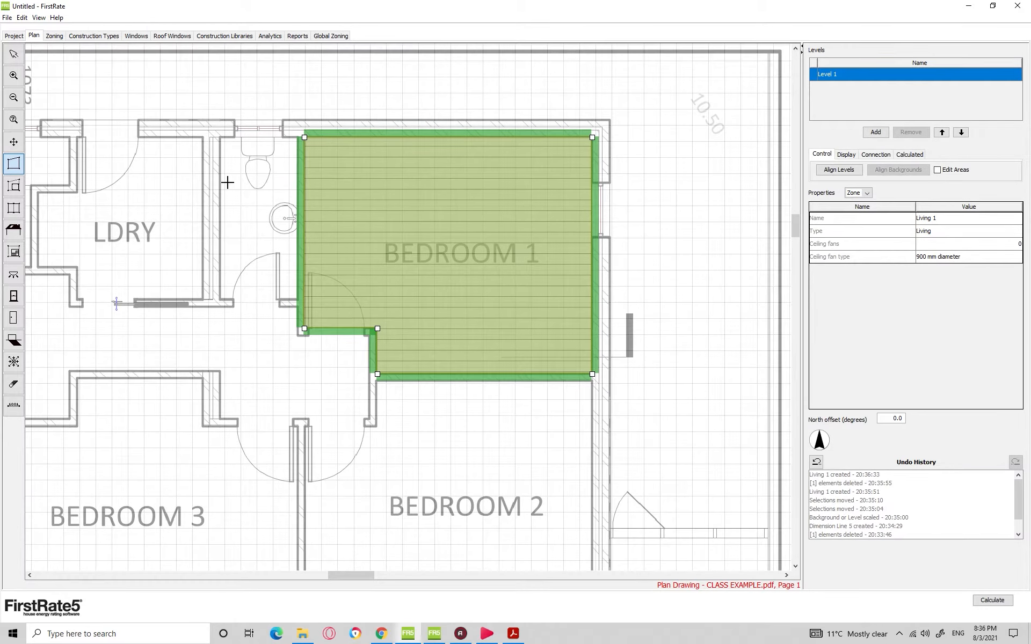
Set the type of the zone covering Bedroom 1 to Bedroom and deselect the zone.
click(14, 57)
drag(331, 184, 351, 196)
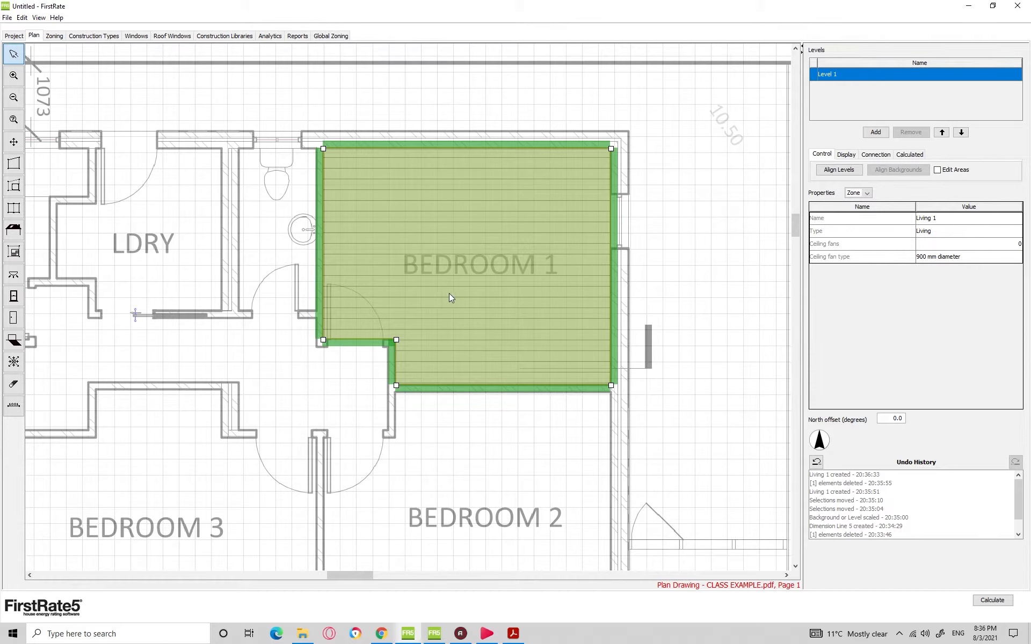
click(691, 243)
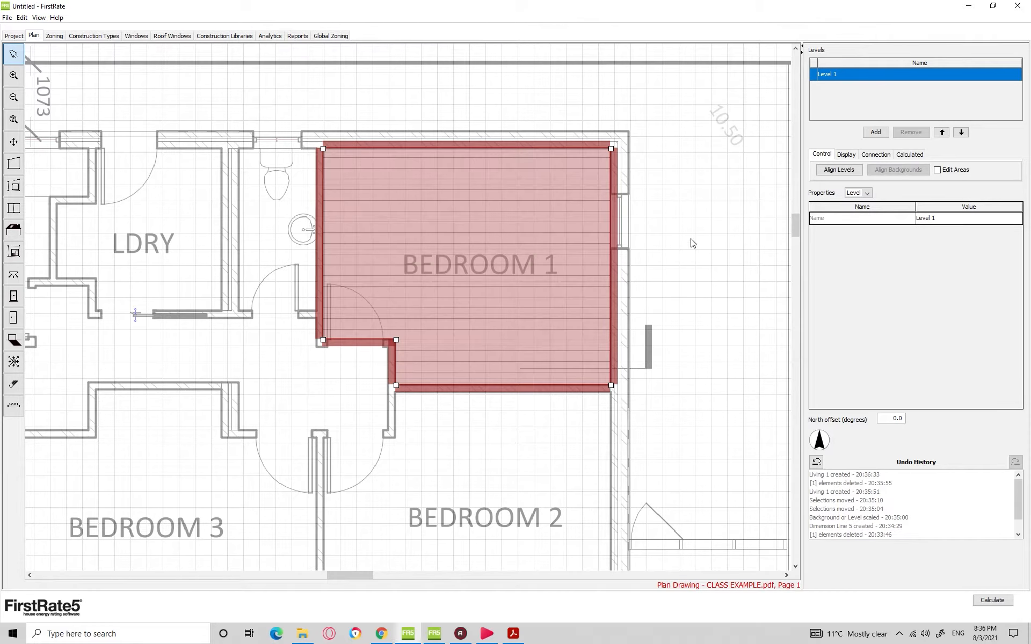
click(481, 244)
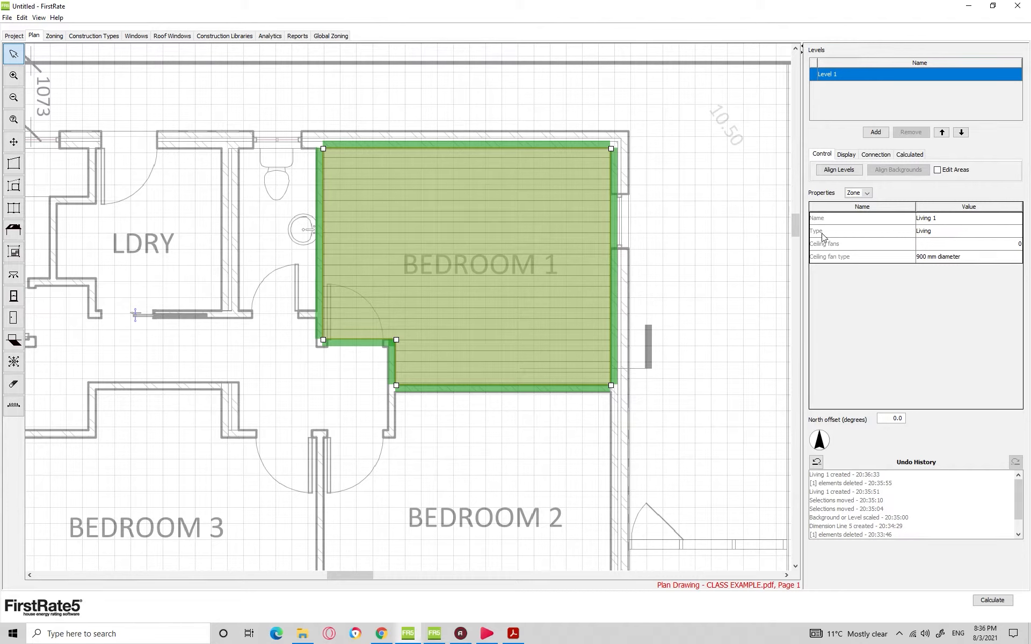
click(937, 233)
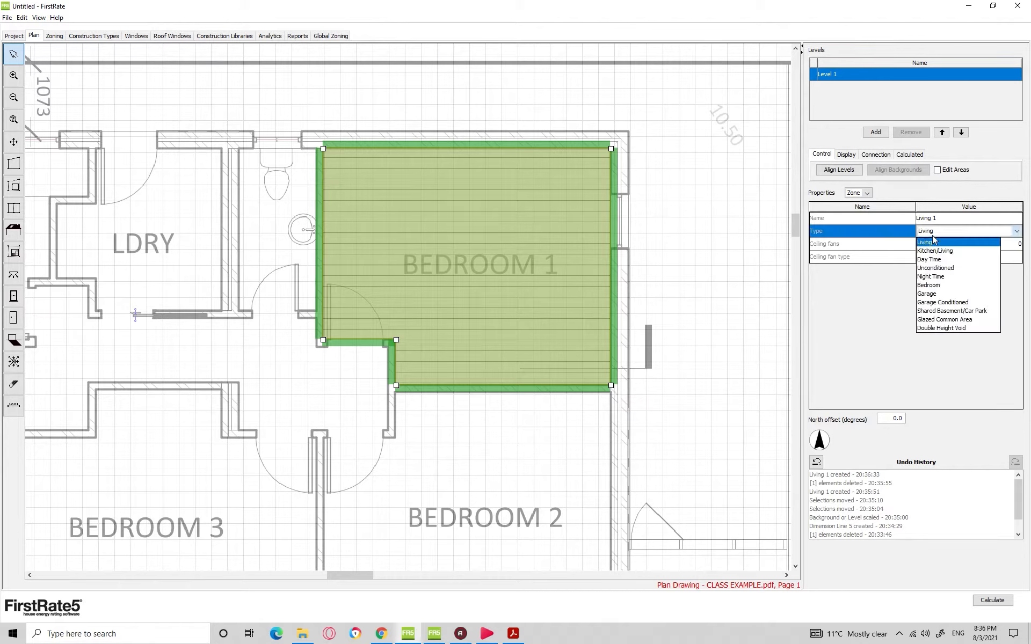
click(928, 286)
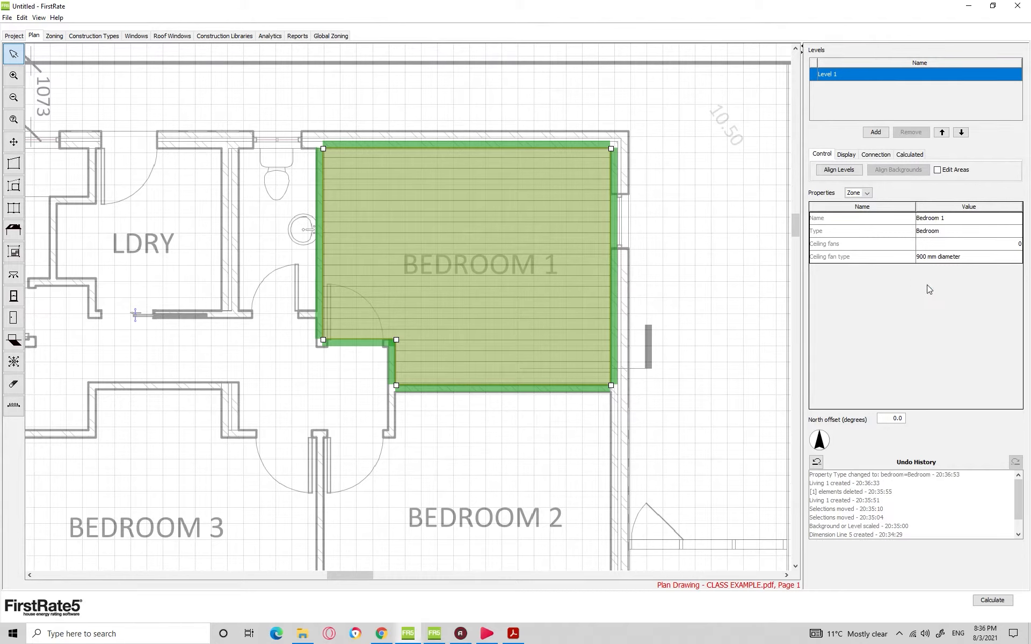
click(672, 310)
Examine the floor and ceiling properties of the Bedroom 1 area, then leave area editing.
mouse_move(672, 295)
mouse_down()
mouse_move(652, 265)
mouse_move(656, 289)
mouse_up()
scroll(656, 290, down, 1)
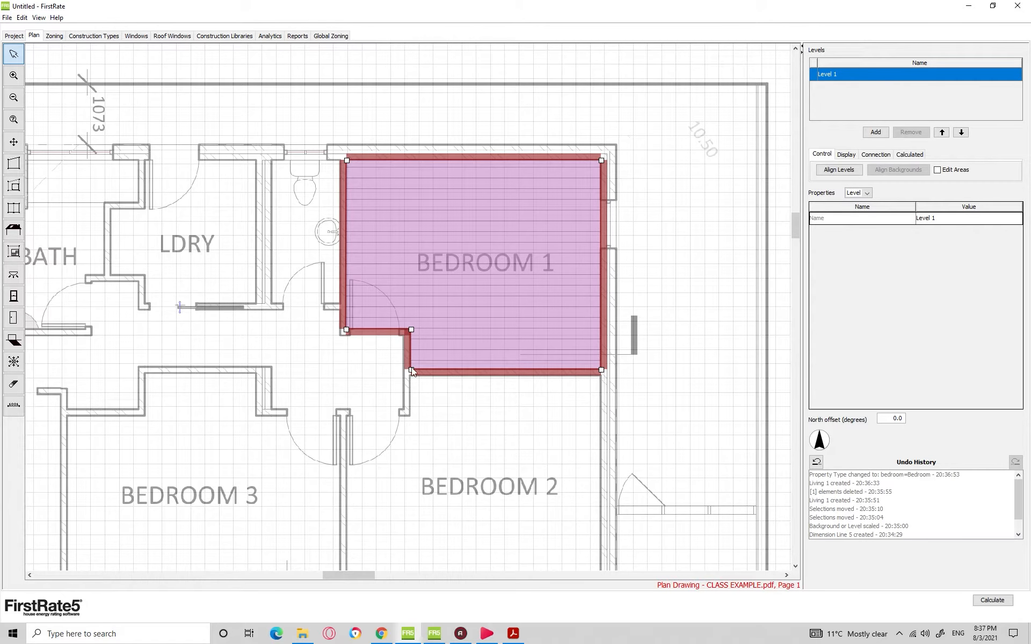
double_click(384, 226)
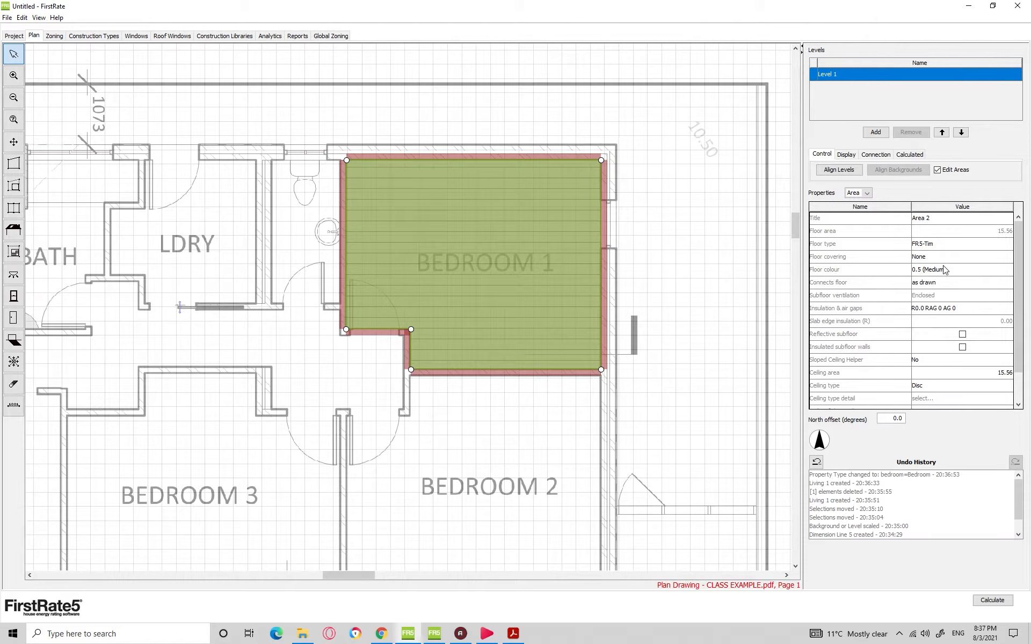
click(675, 243)
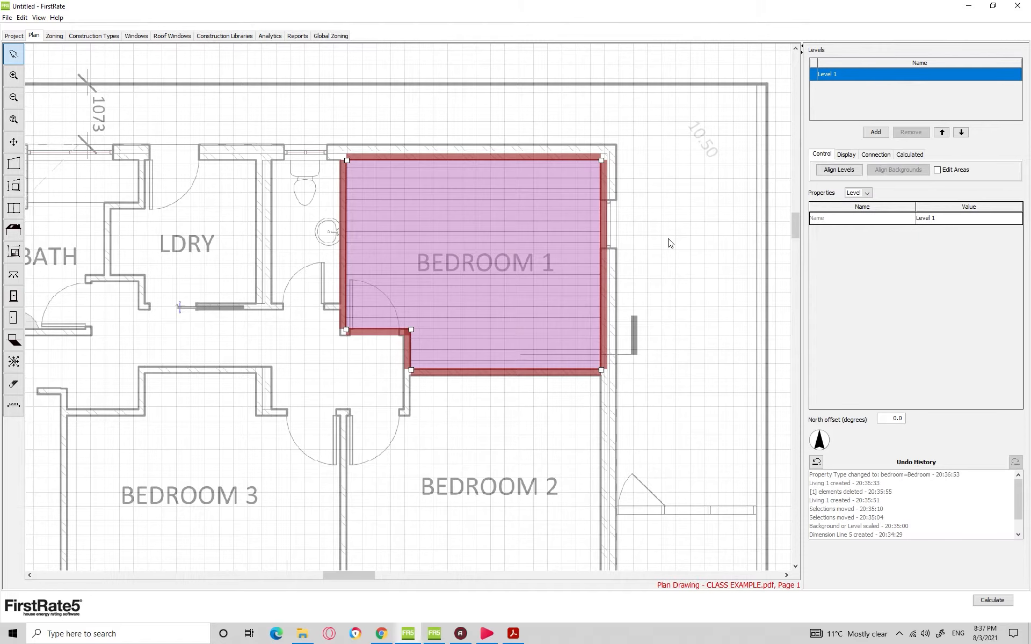
Examine the properties of each wall around the Bedroom 1 zone, ending with the east wall.
click(604, 170)
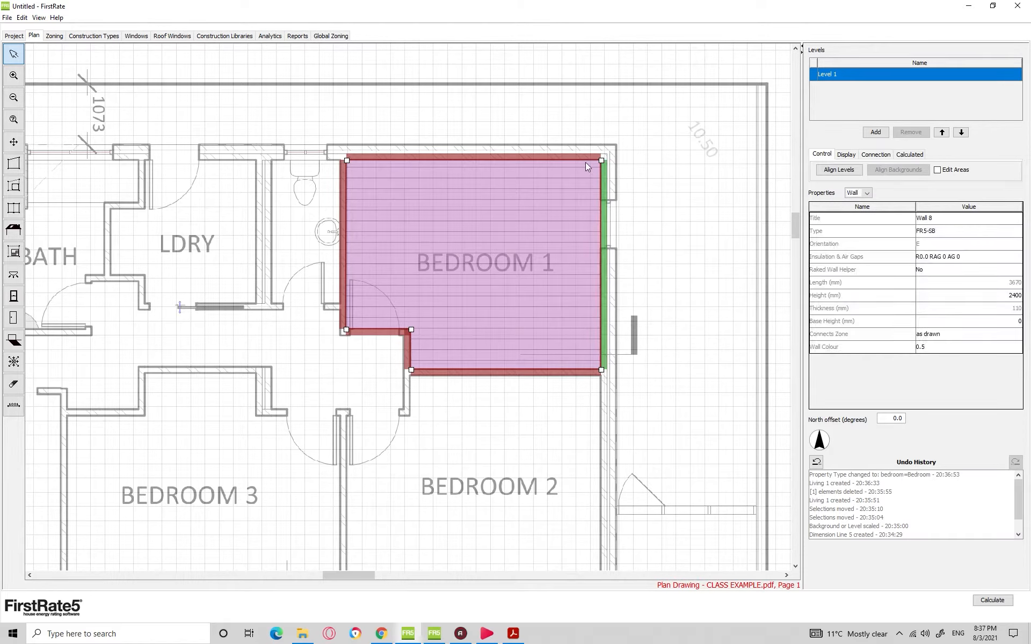
click(571, 155)
click(342, 192)
click(379, 332)
click(405, 343)
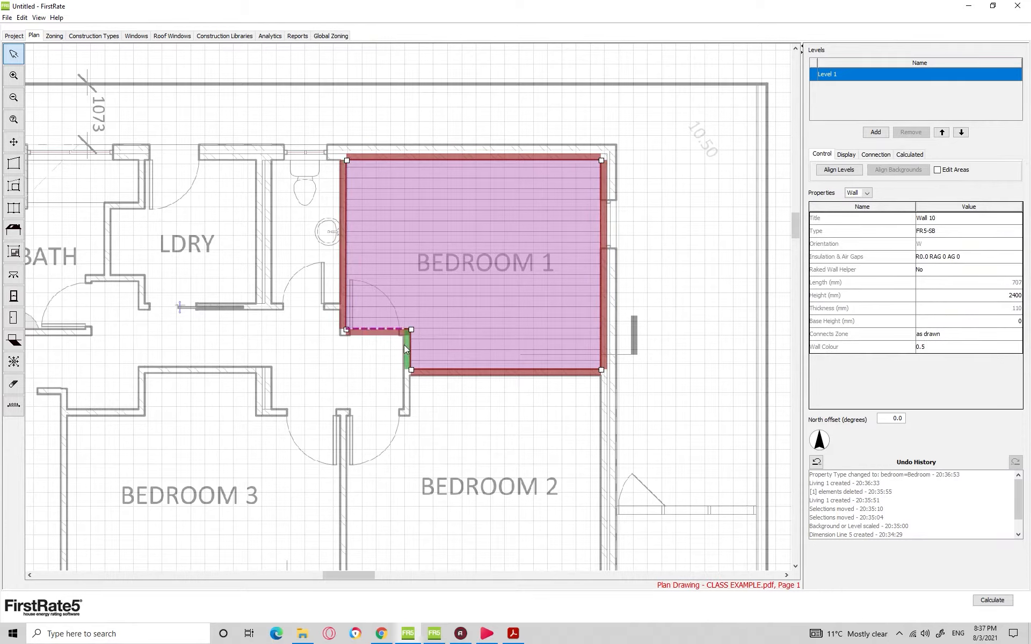
click(464, 367)
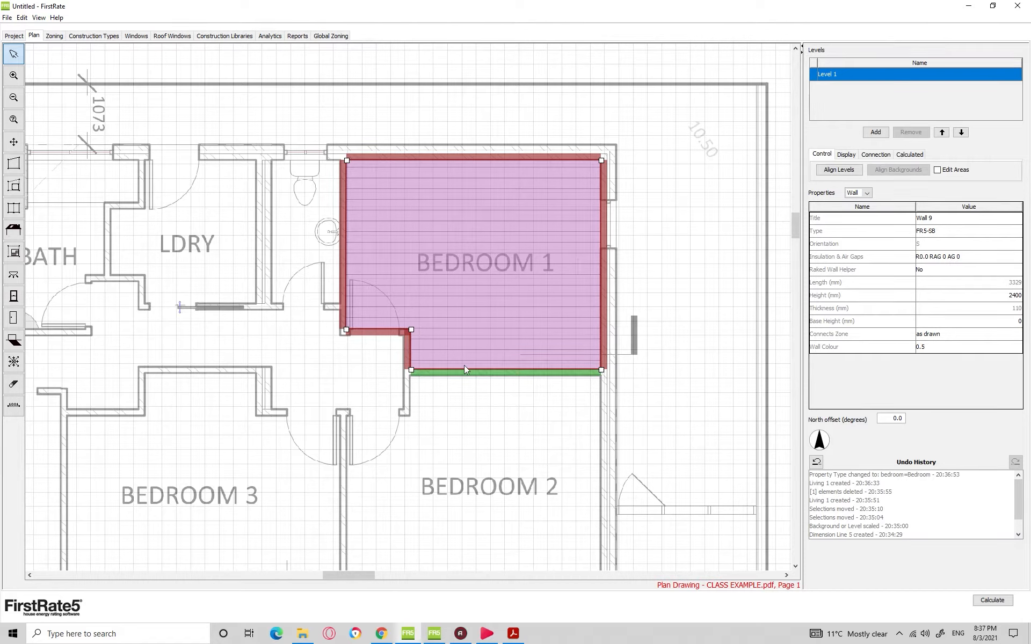
click(605, 309)
drag(667, 259, 625, 258)
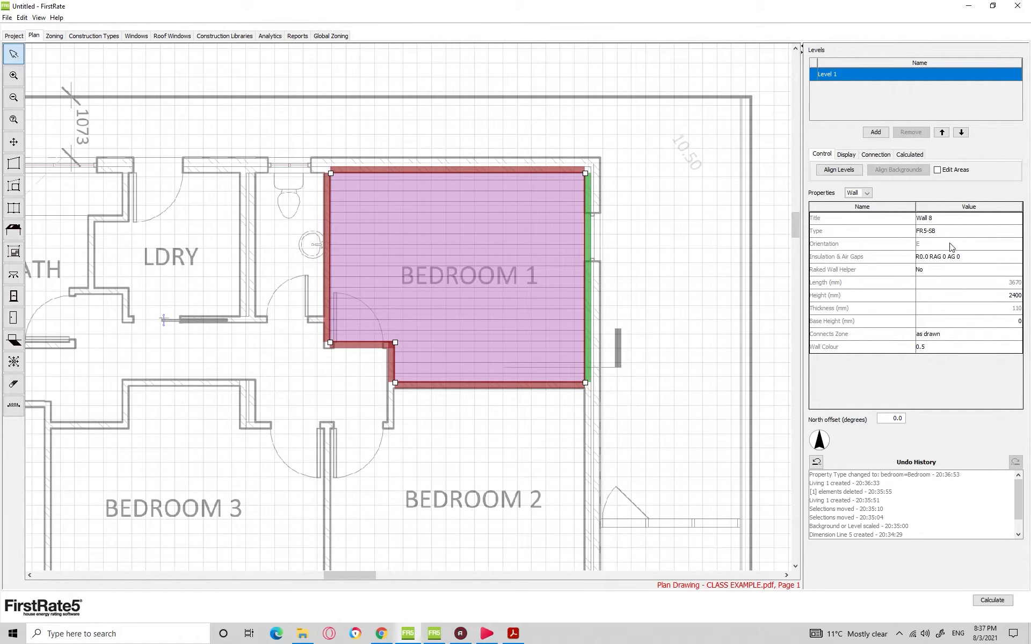
click(720, 316)
Insert an opening in the east wall of the Bedroom 1 zone at the window shown on the plan.
scroll(674, 315, down, 3)
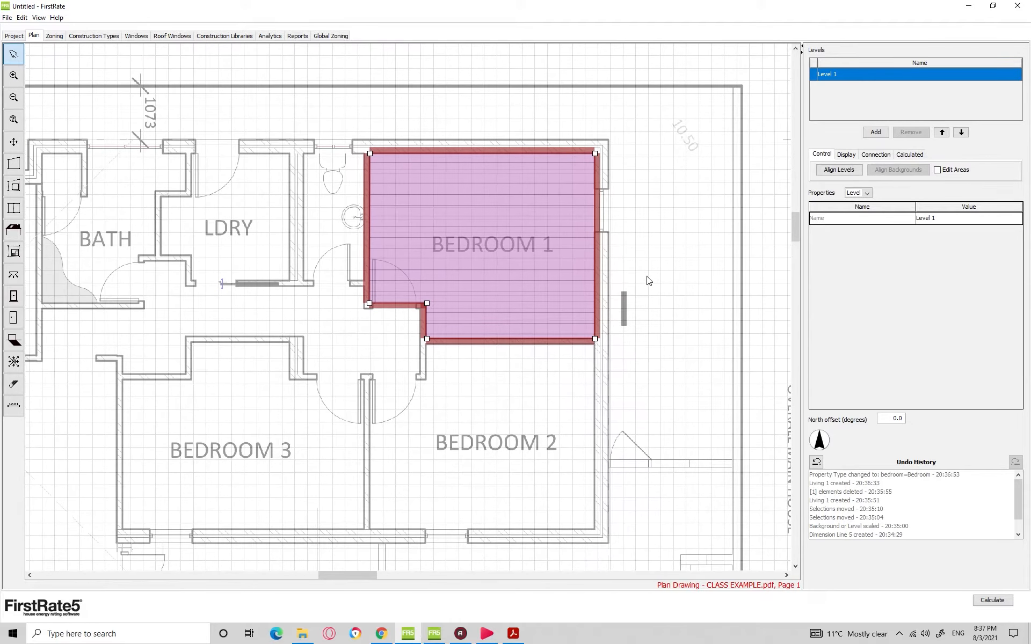
click(13, 296)
scroll(345, 319, up, 3)
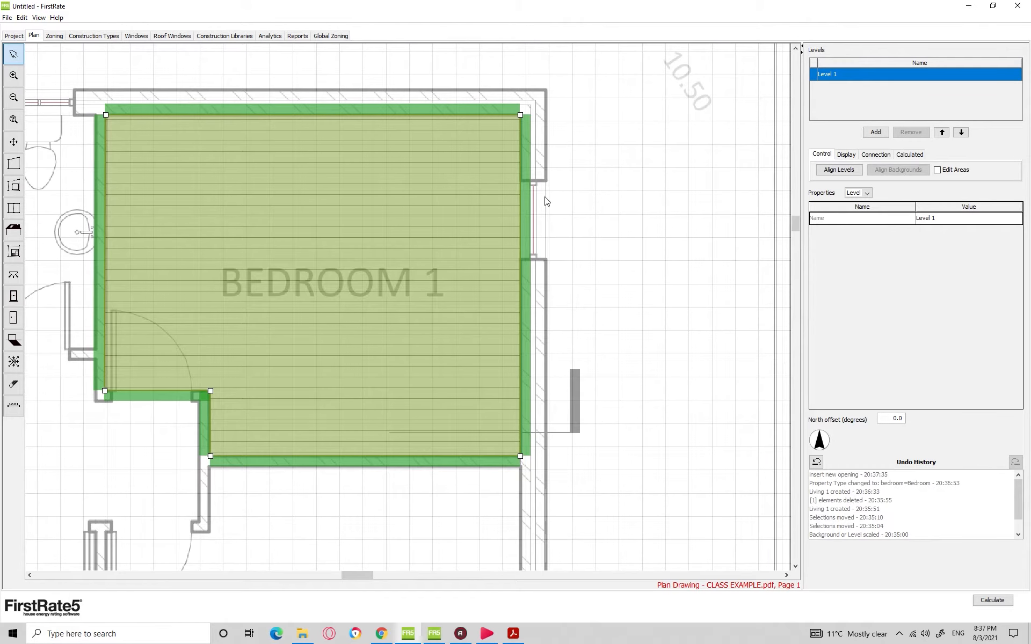
click(525, 186)
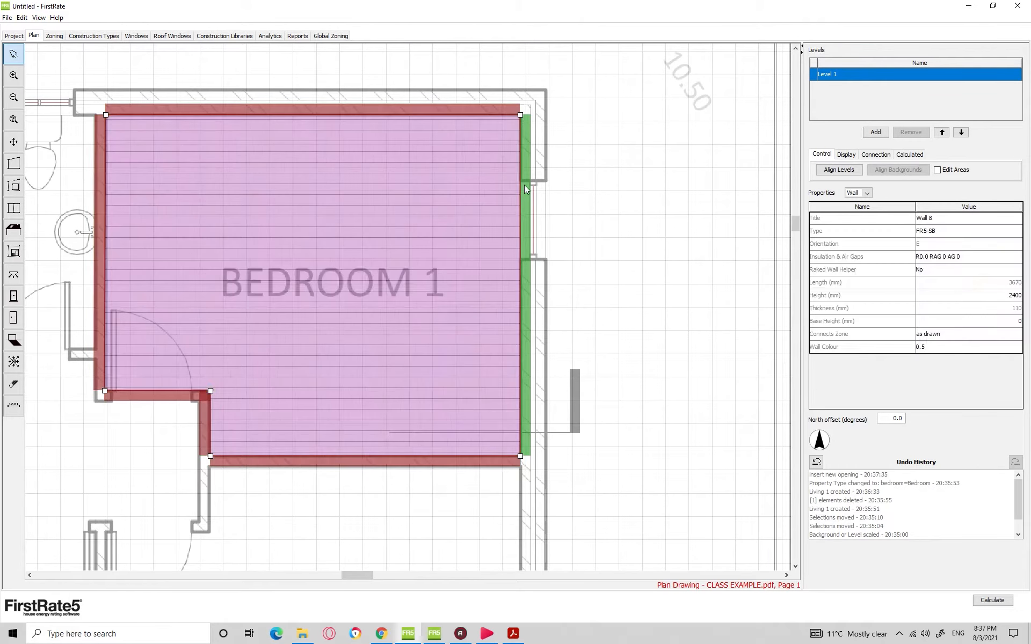
click(13, 300)
click(522, 213)
key(Escape)
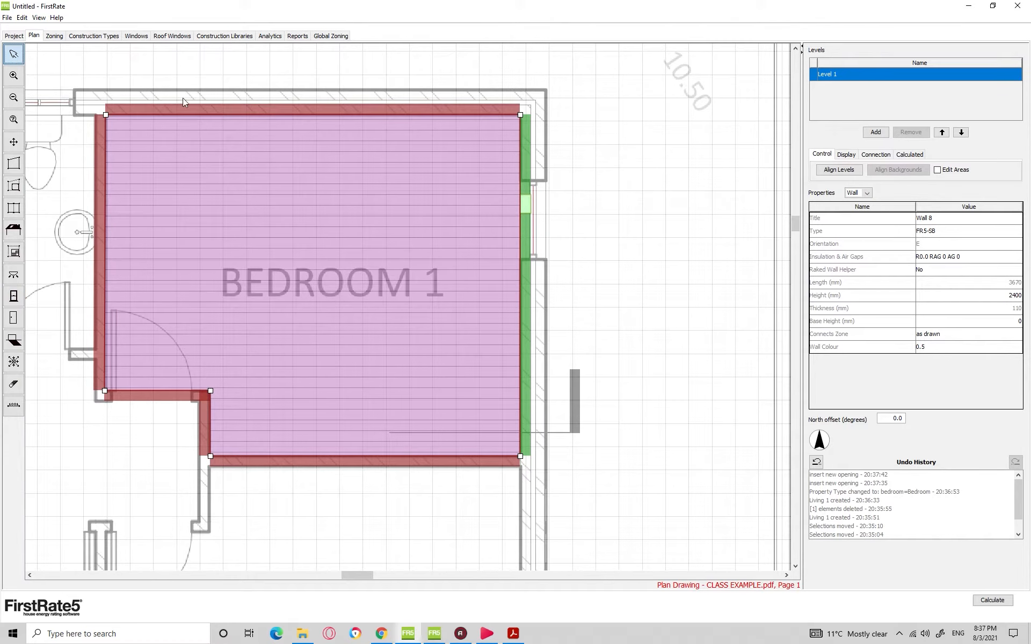
Stretch both ends of the Bedroom 1 opening to match the window reveal on the plan.
click(563, 183)
scroll(525, 220, up, 3)
click(520, 221)
drag(517, 224, 516, 219)
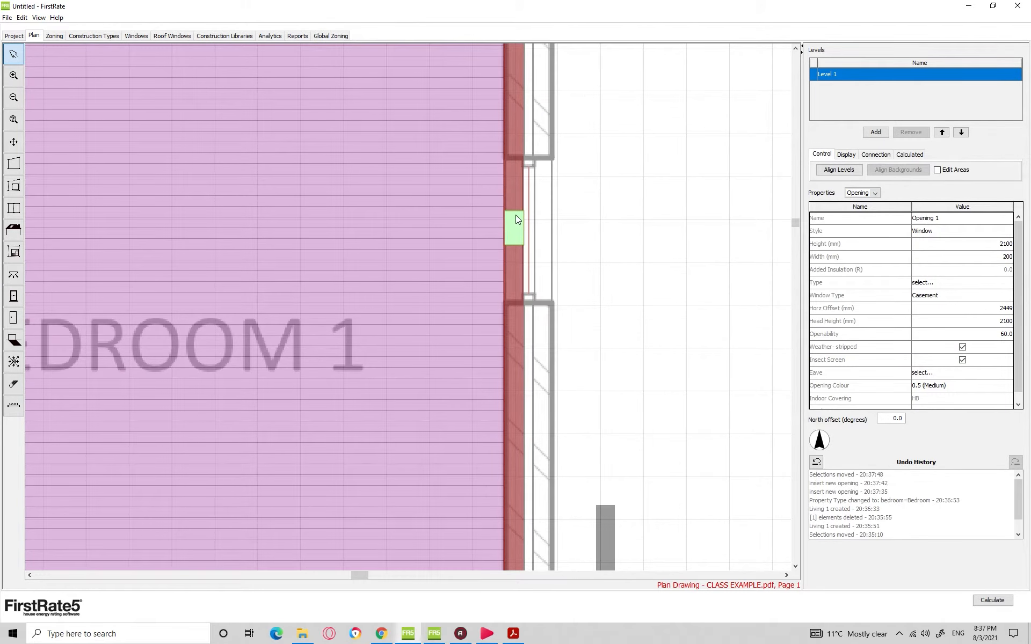
drag(519, 162, 519, 159)
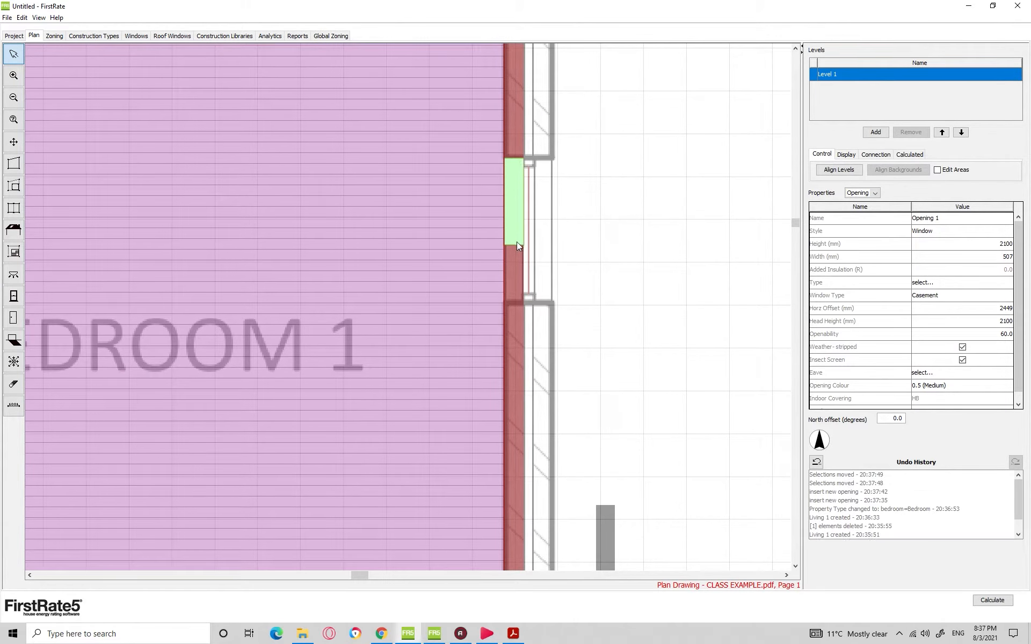
drag(520, 302, 519, 299)
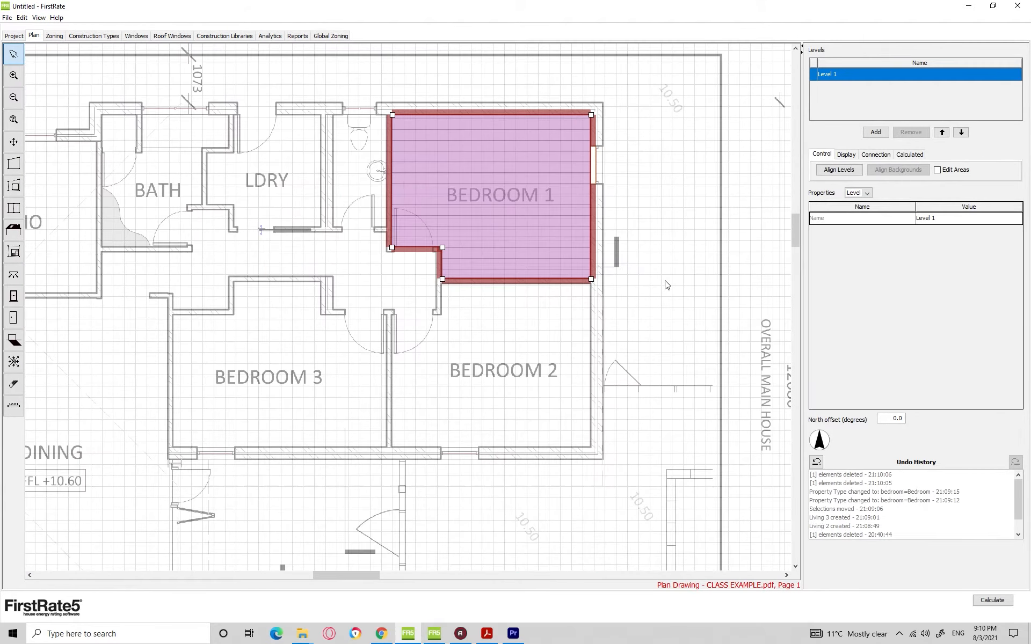
Draw a closed six-corner zone along the inner wall faces of Bedroom 2, including the recess at its doorway.
scroll(636, 311, up, 2)
click(13, 163)
scroll(360, 280, up, 1)
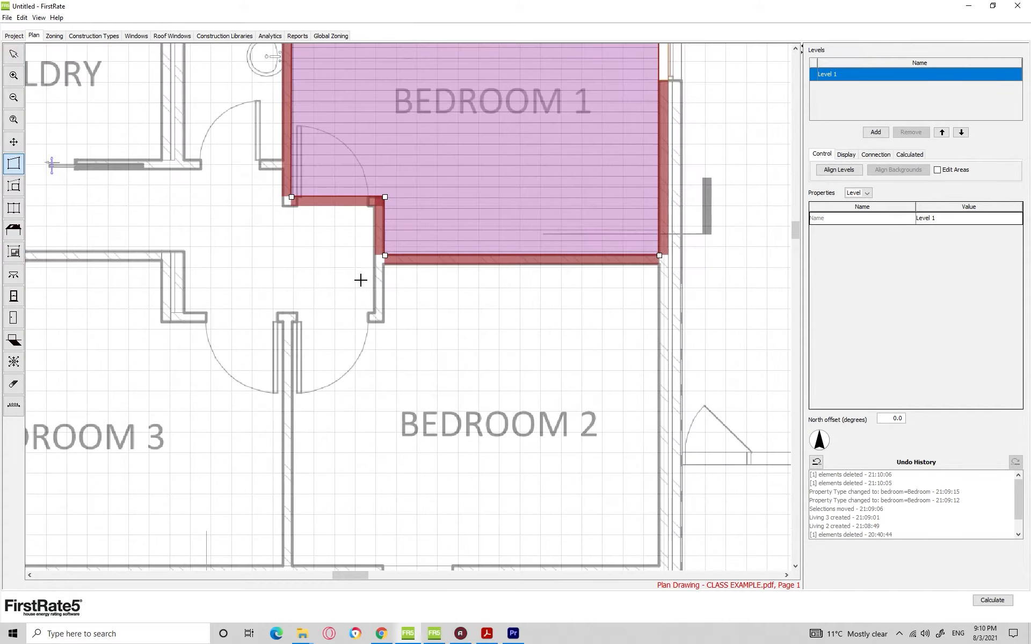
click(382, 261)
click(658, 258)
scroll(605, 437, down, 3)
click(650, 359)
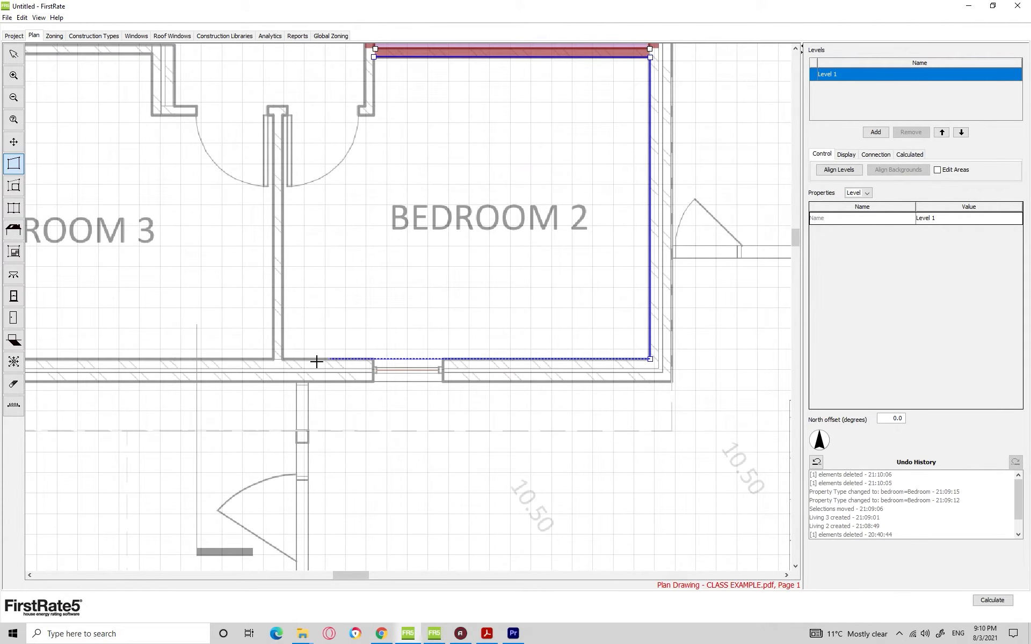
click(281, 359)
click(282, 116)
click(373, 115)
scroll(376, 119, up, 1)
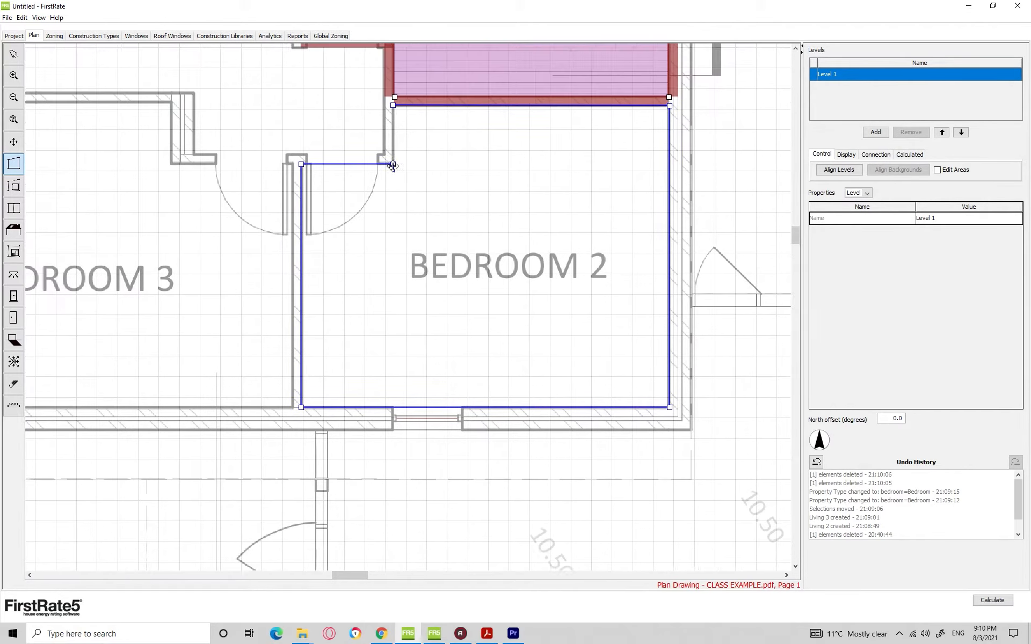
click(396, 126)
Draw a closed eight-corner zone along the inner wall faces of Bedroom 3, including its northern alcove, and finish zone drawing.
scroll(396, 126, left, 5)
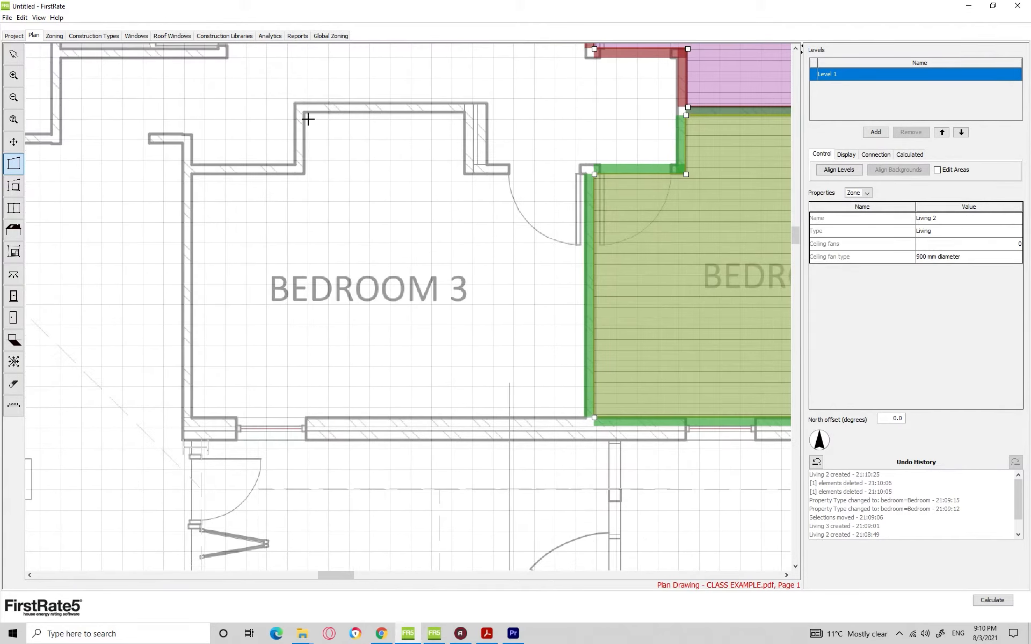
click(305, 114)
click(465, 113)
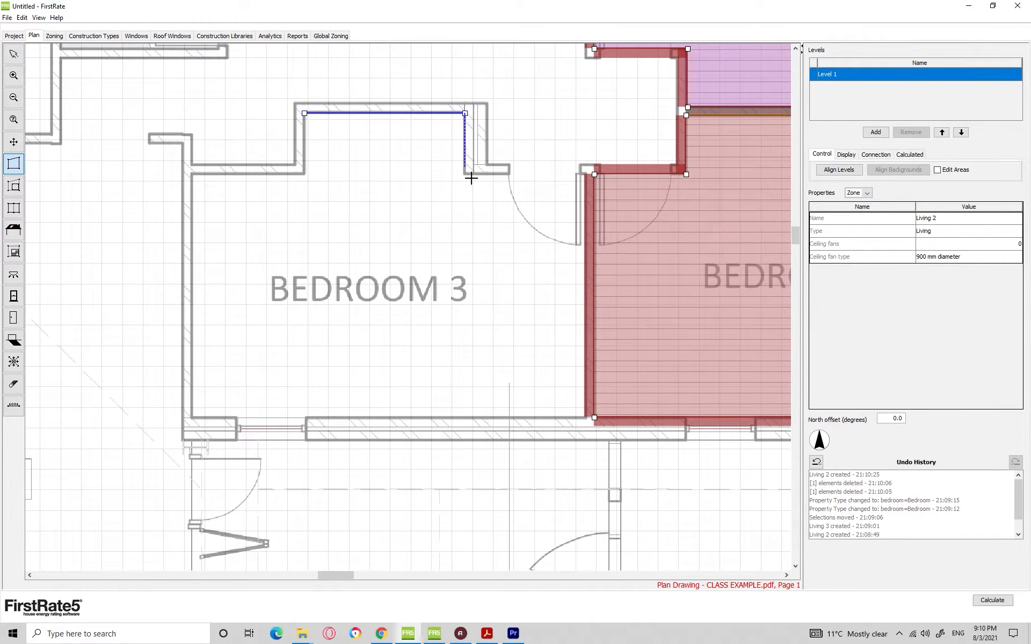
click(465, 174)
click(587, 174)
scroll(360, 410, down, 1)
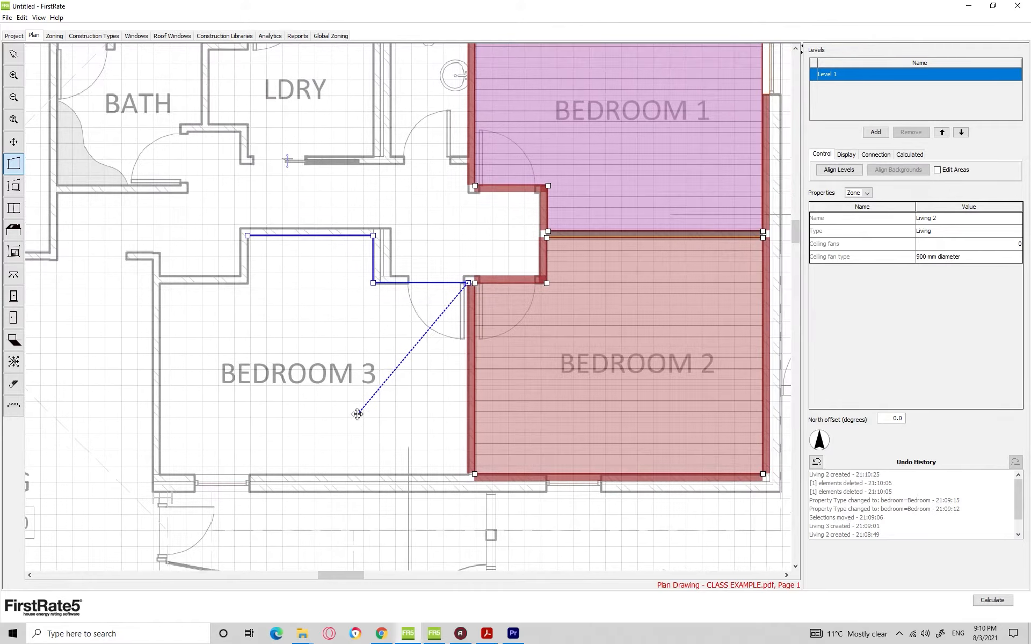
drag(402, 272, 305, 330)
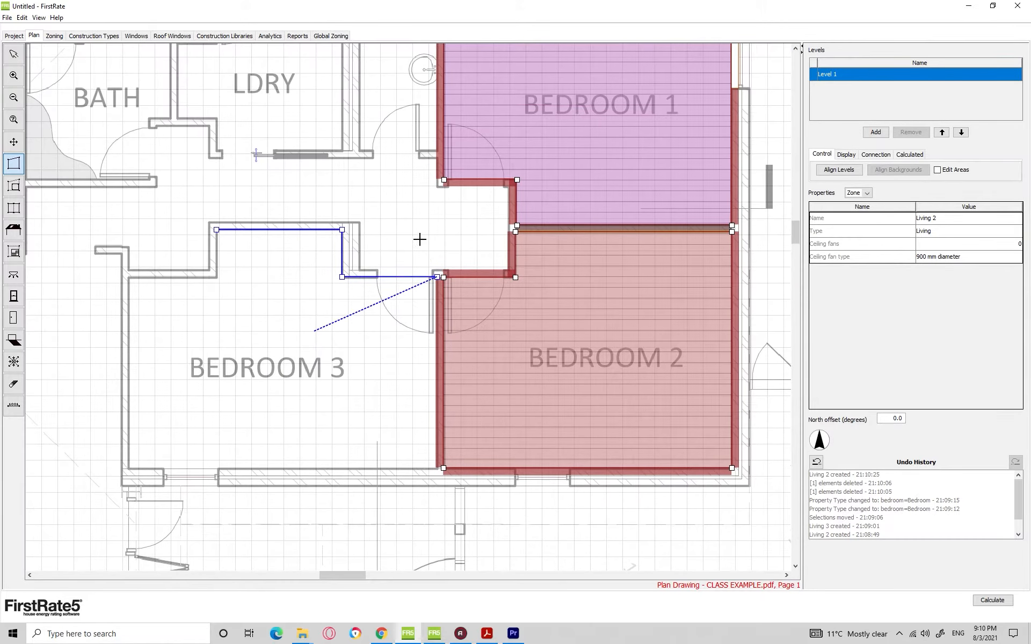
drag(434, 207, 388, 287)
drag(493, 423, 617, 262)
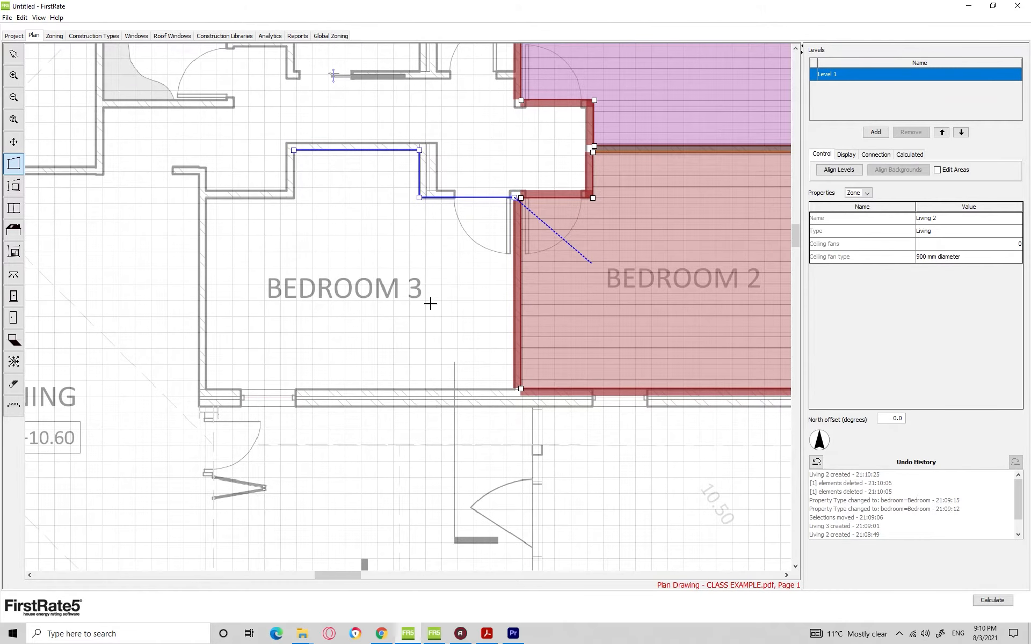
scroll(511, 390, up, 2)
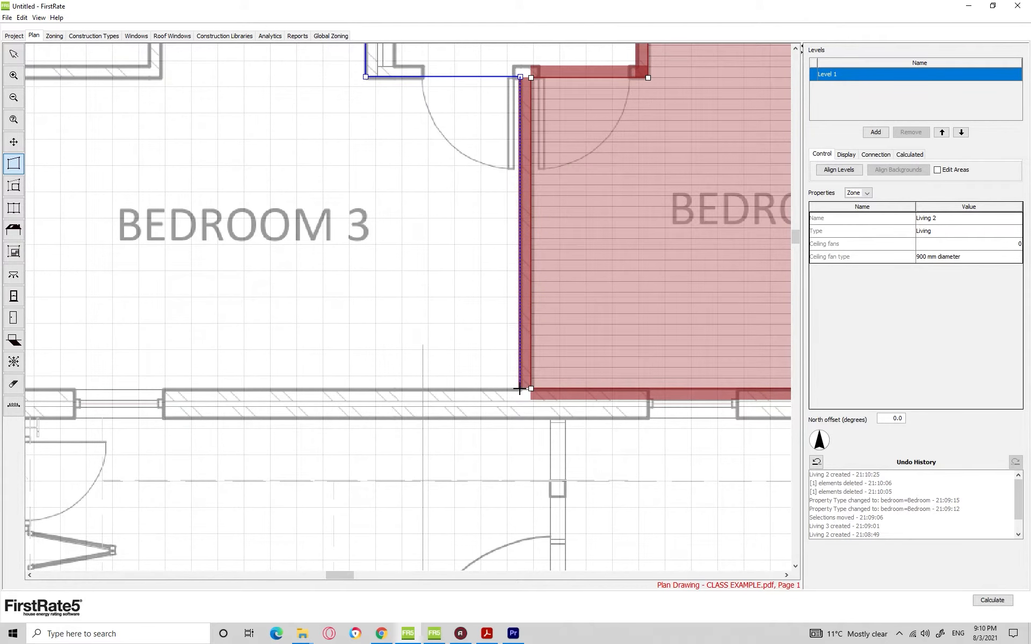
click(519, 390)
drag(308, 369, 545, 356)
drag(374, 319, 316, 339)
click(196, 399)
drag(223, 247, 232, 352)
click(216, 222)
click(359, 222)
click(358, 144)
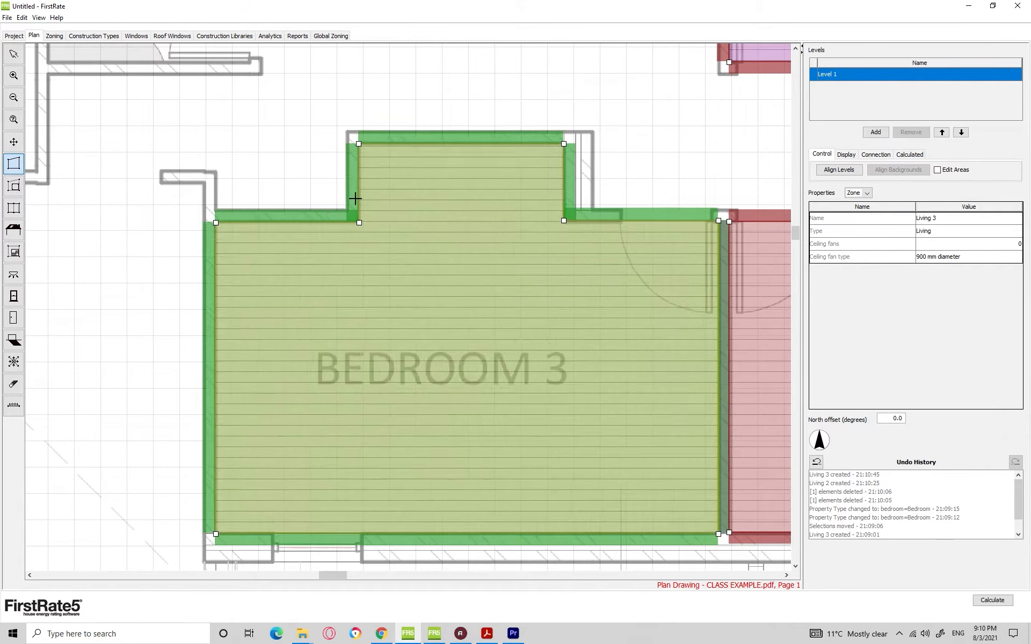
scroll(529, 244, down, 2)
drag(562, 204, 377, 255)
key(Escape)
Compare the zone properties of Bedroom 1, Bedroom 2 and Bedroom 3.
scroll(454, 231, down, 1)
click(542, 189)
click(545, 324)
click(372, 352)
click(560, 187)
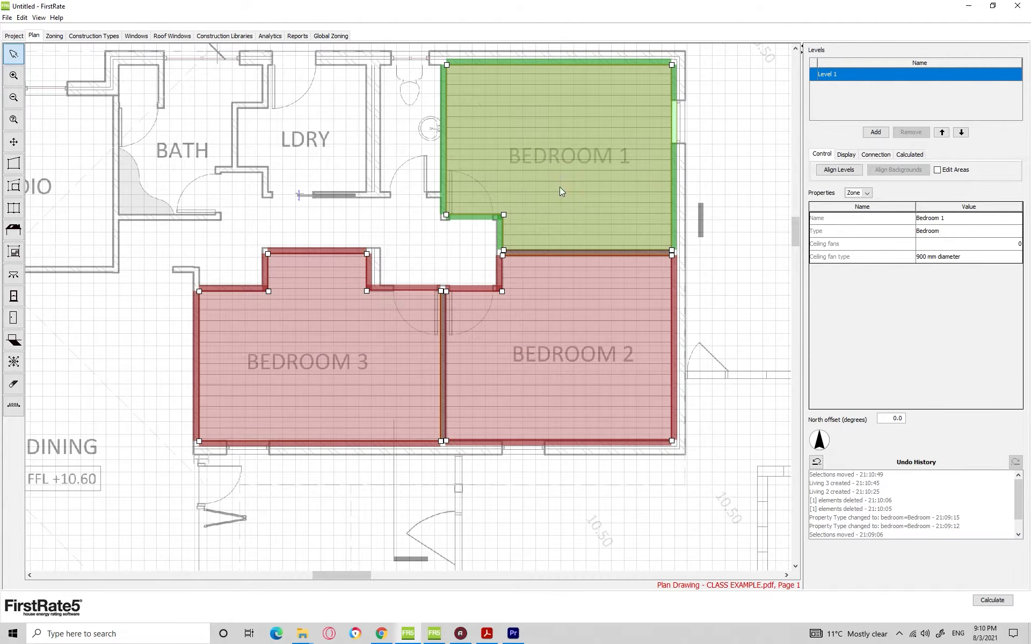
click(562, 326)
click(476, 268)
click(588, 321)
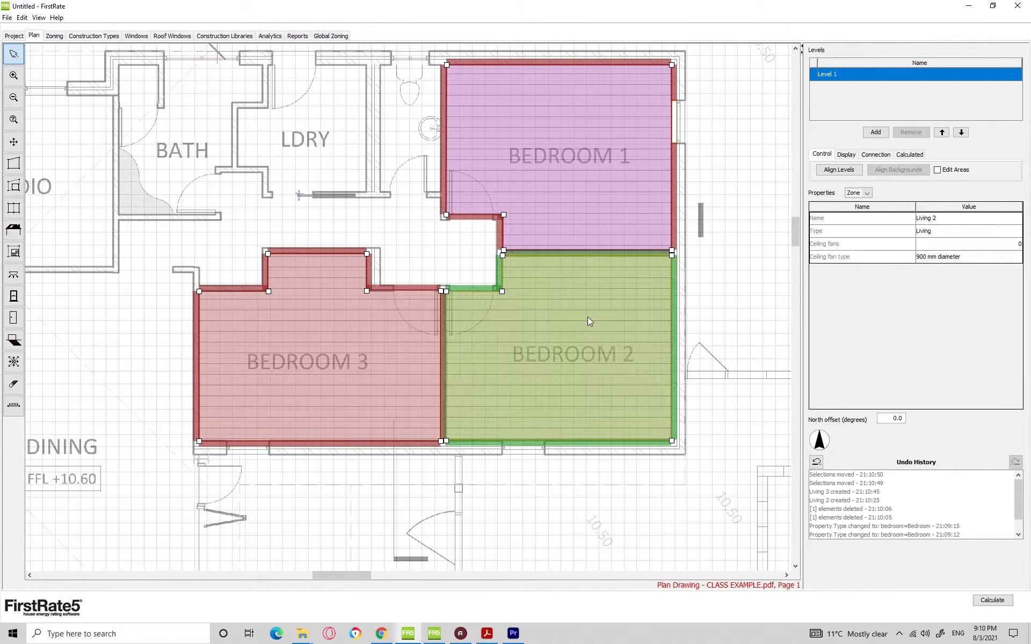
click(571, 215)
click(574, 323)
click(354, 340)
Set the type of the zone covering Bedroom 2 to Bedroom.
click(584, 331)
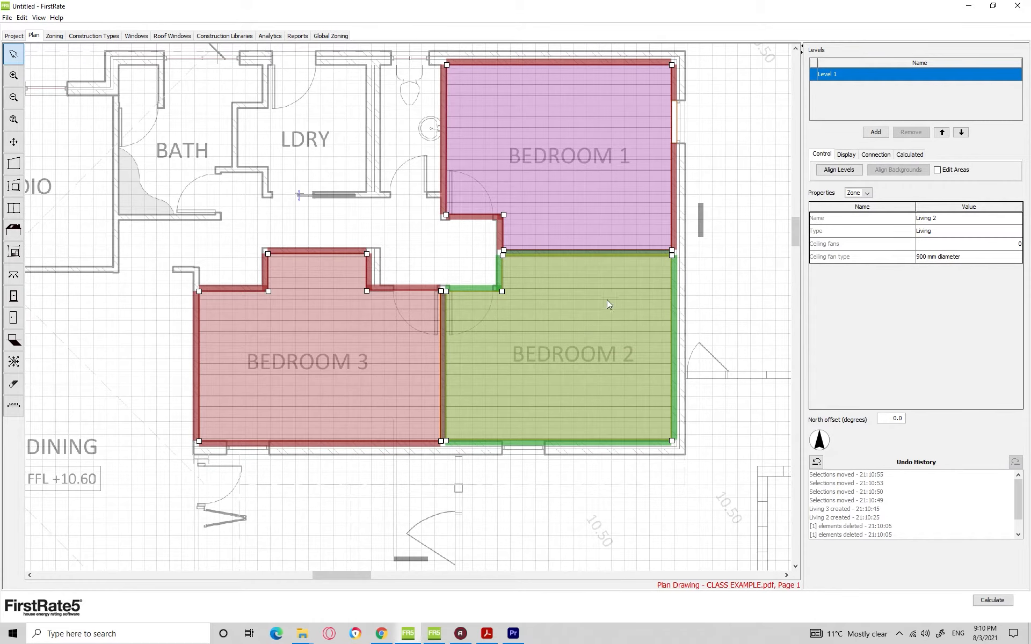
click(933, 231)
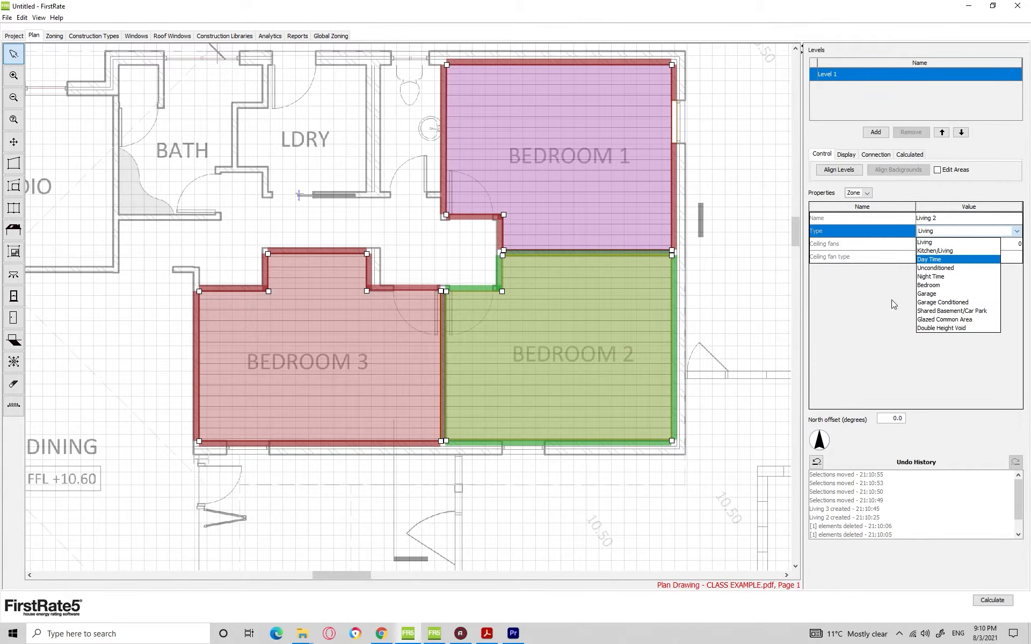
click(926, 285)
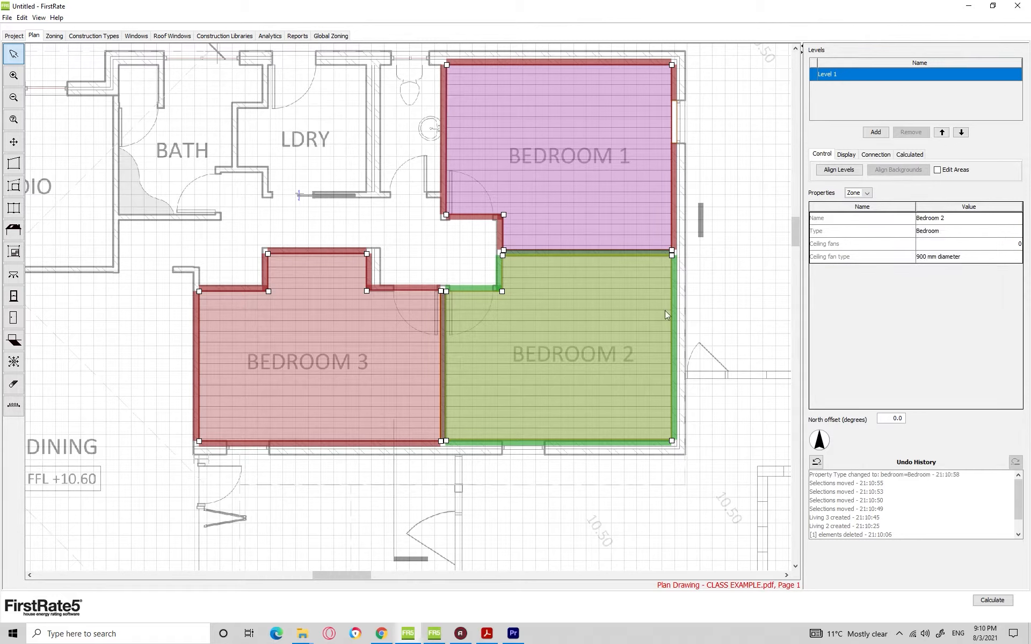
click(347, 367)
click(446, 261)
click(564, 193)
click(569, 302)
ctrl+click(563, 174)
ctrl+click(365, 316)
click(447, 252)
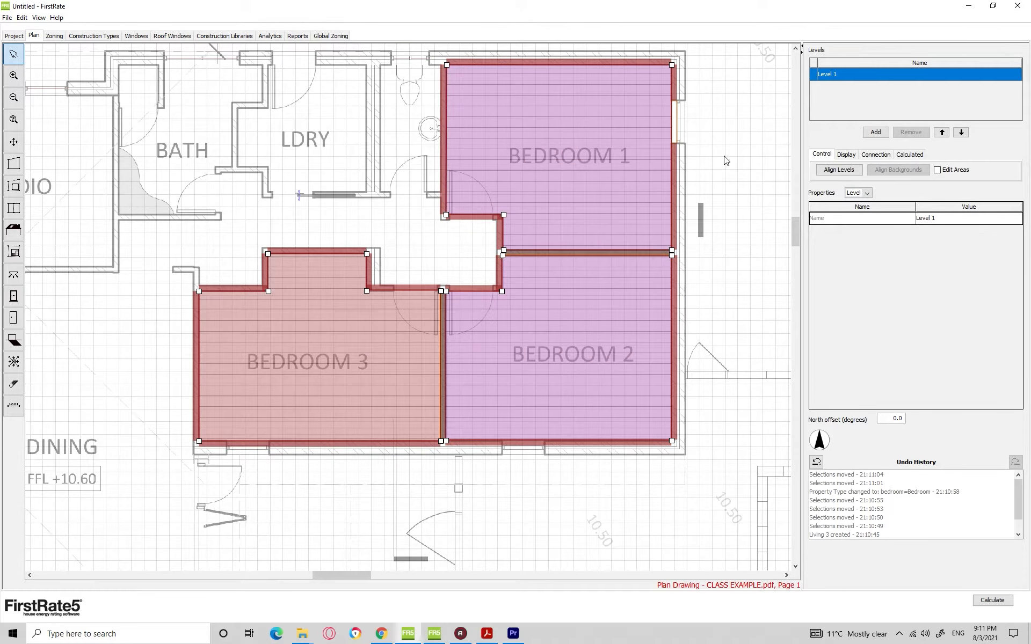
Select all three bedroom zones together, set their type to Bedroom, and deselect them.
click(607, 117)
ctrl+click(596, 298)
ctrl+click(354, 333)
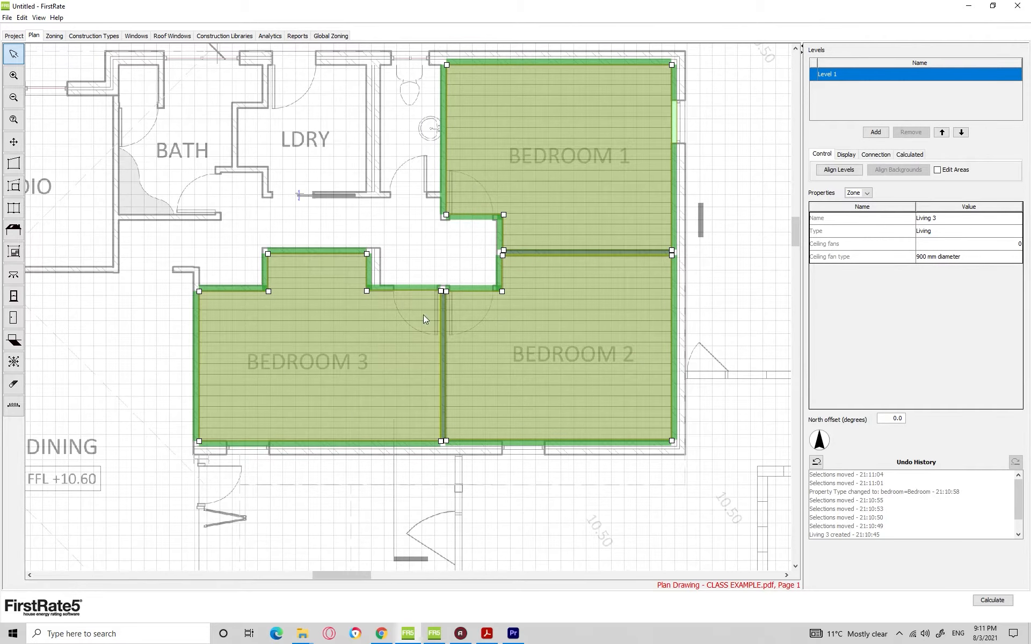
click(938, 236)
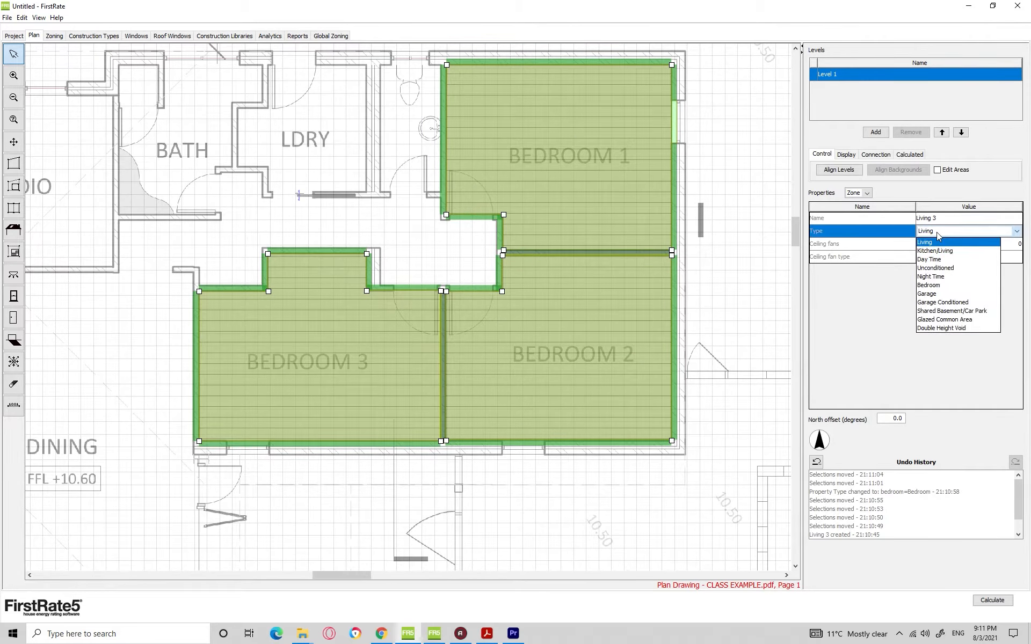
click(937, 285)
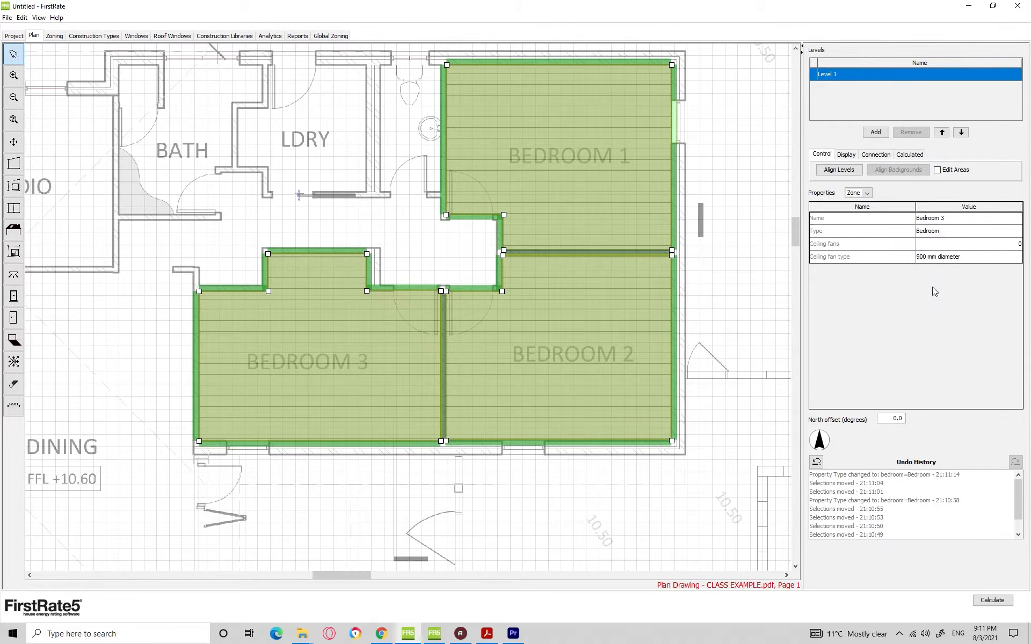
click(742, 309)
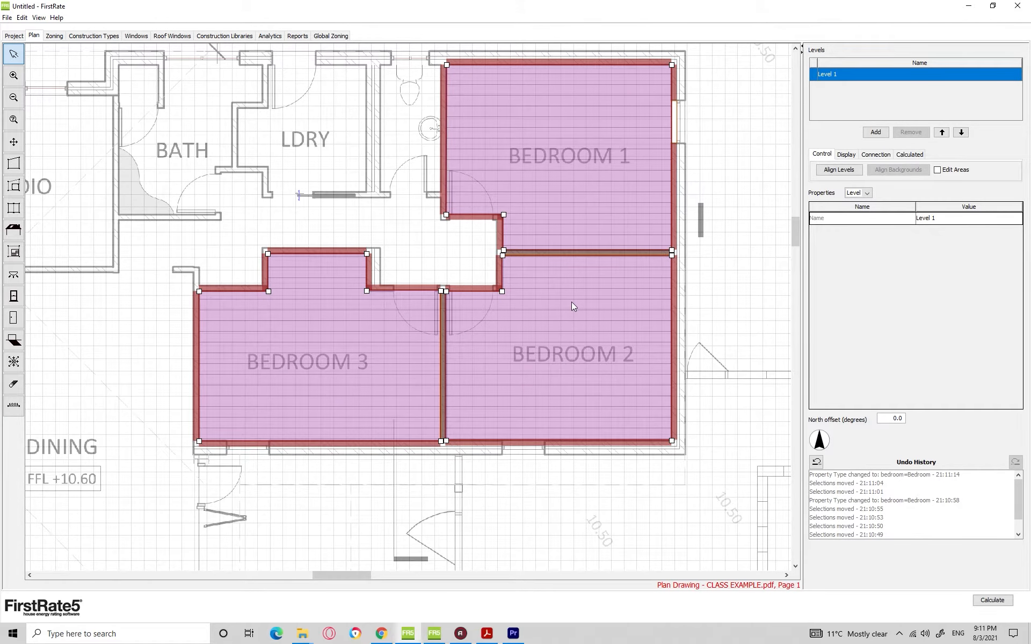
Set the Bedroom 1 west wall and the bedroom walls around the hallway's east end together to FR5-SB : Single Brick, then deselect them.
drag(308, 156, 370, 155)
drag(483, 186, 408, 174)
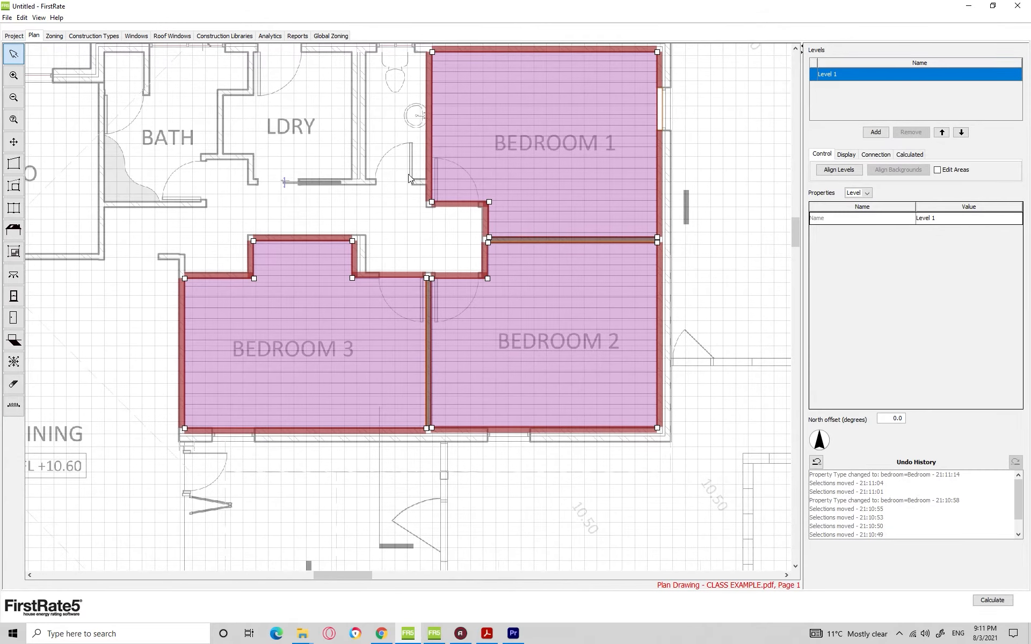
scroll(448, 194, up, 3)
click(431, 240)
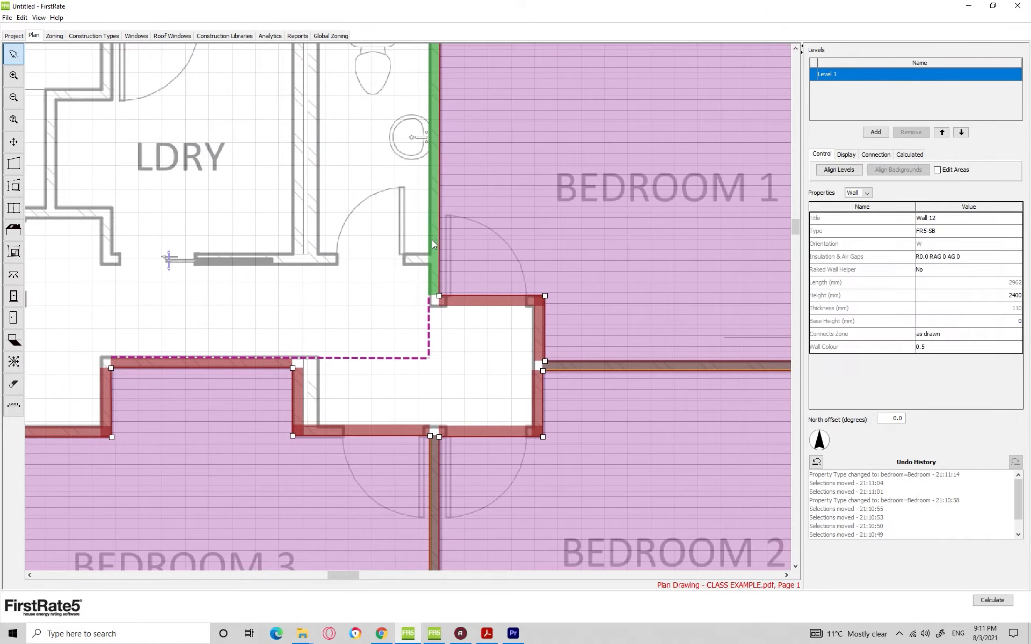
shift+click(477, 302)
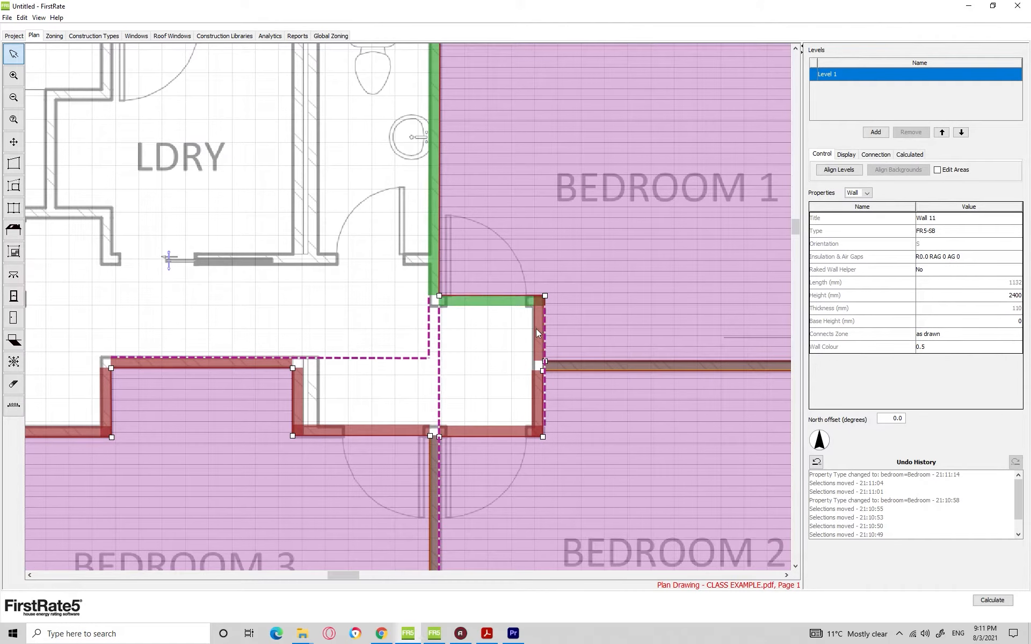
shift+click(536, 329)
shift+click(533, 399)
shift+click(483, 433)
shift+click(390, 427)
drag(467, 321, 459, 290)
click(944, 232)
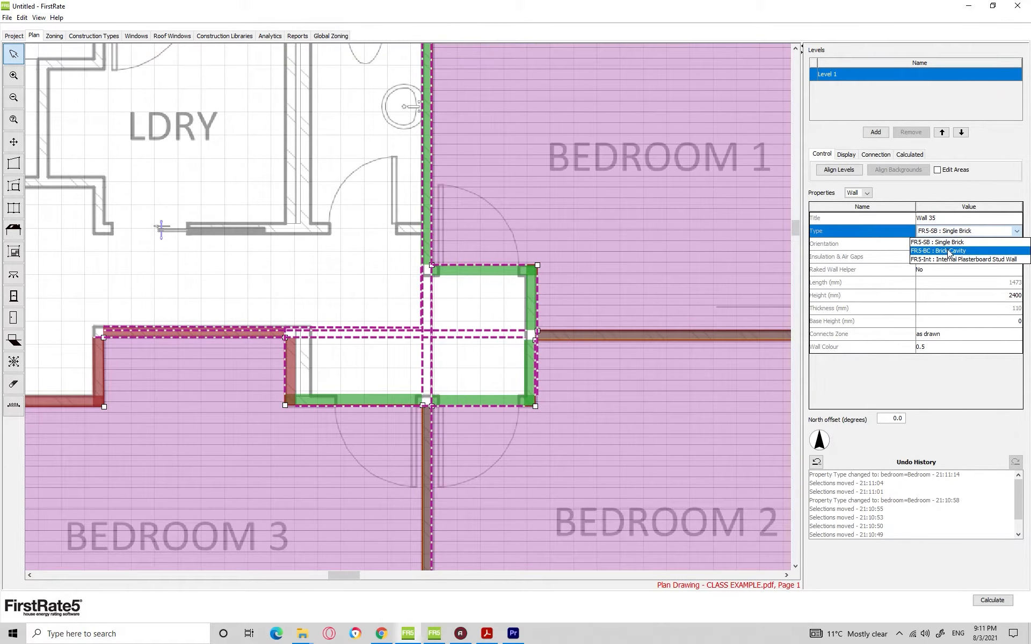
click(949, 243)
click(487, 298)
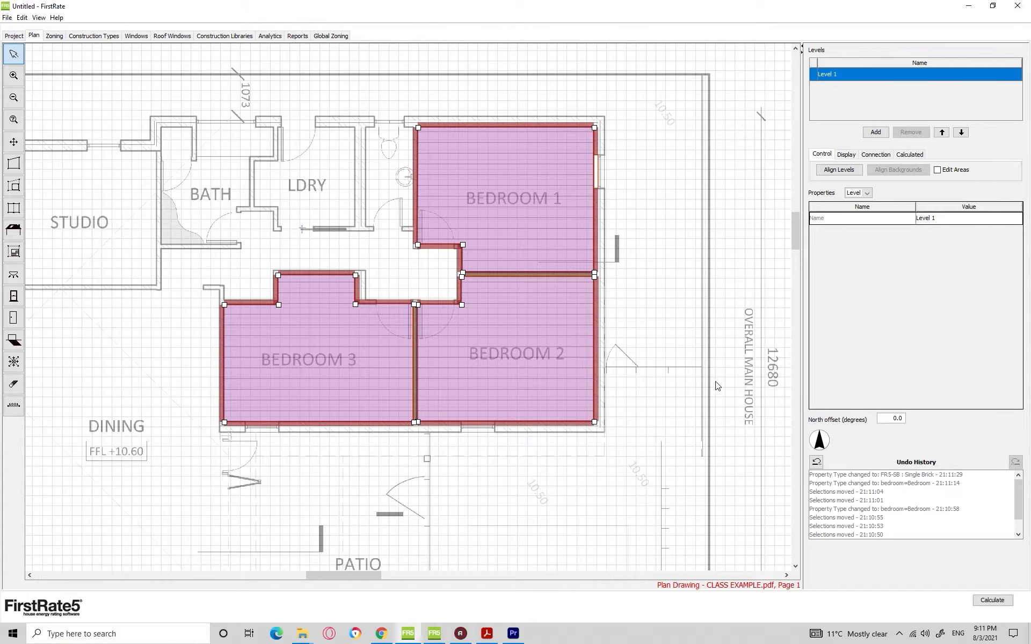
Check the north arrow on the background drawing and set the plan's north offset to 180 degrees.
scroll(698, 376, down, 3)
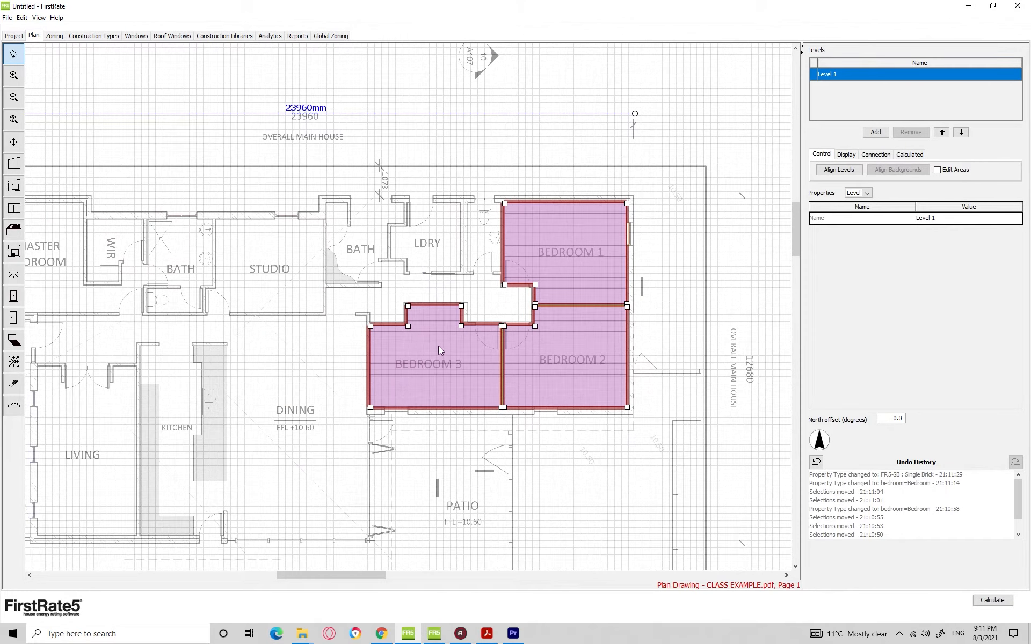
scroll(323, 284, down, 1)
scroll(477, 259, up, 2)
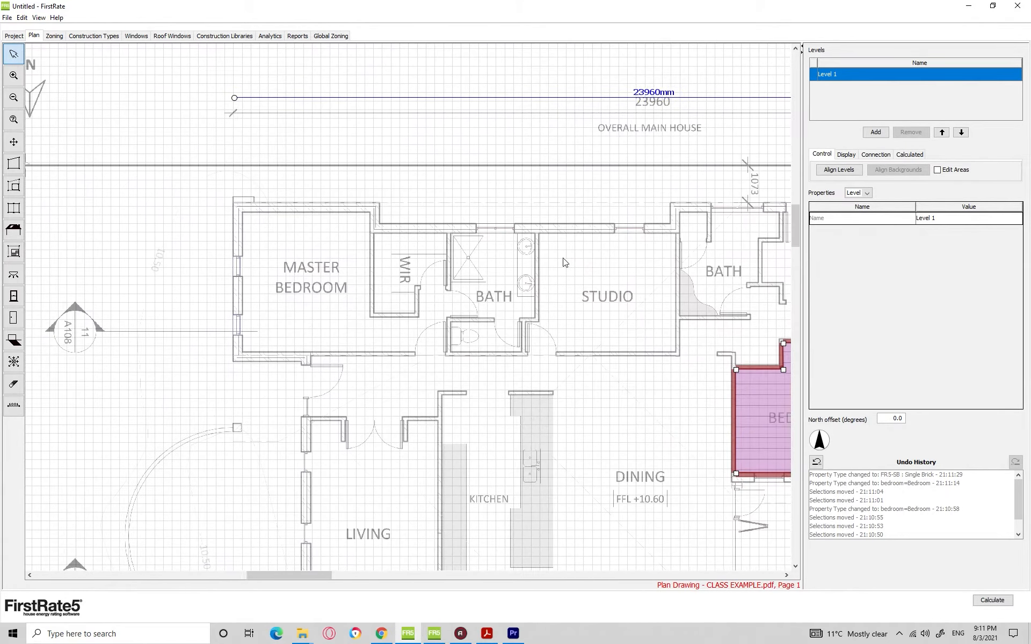
drag(287, 205, 397, 346)
scroll(282, 217, up, 3)
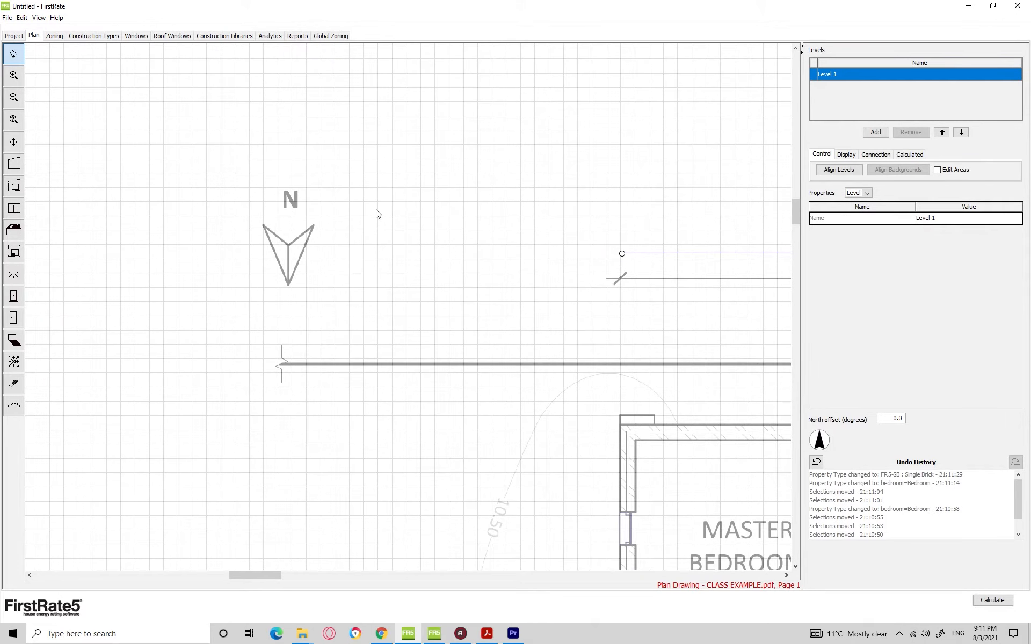
scroll(256, 226, down, 3)
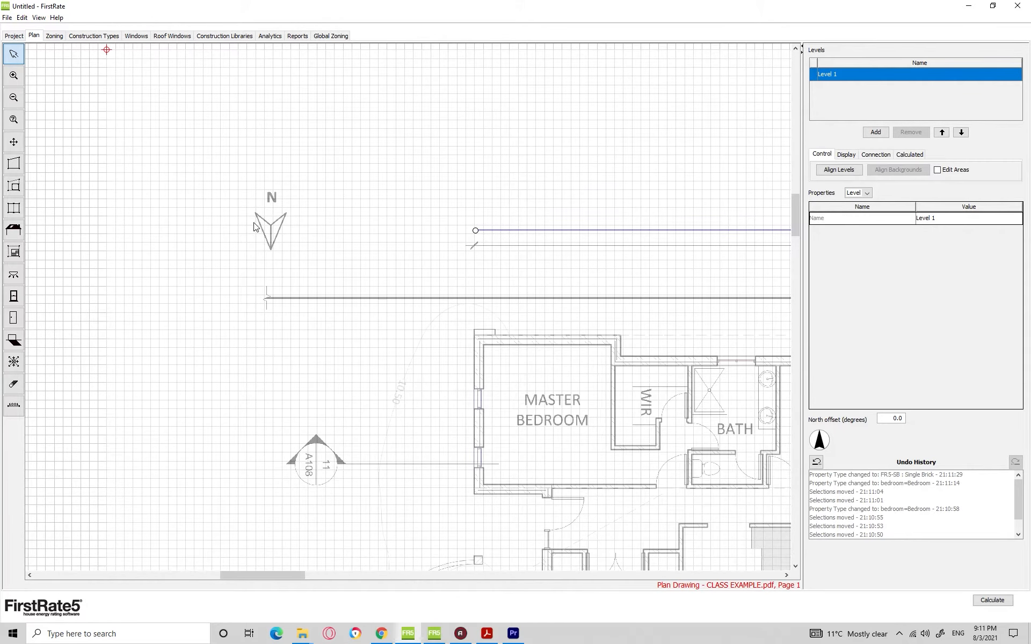
scroll(537, 335, down, 2)
drag(554, 330, 359, 253)
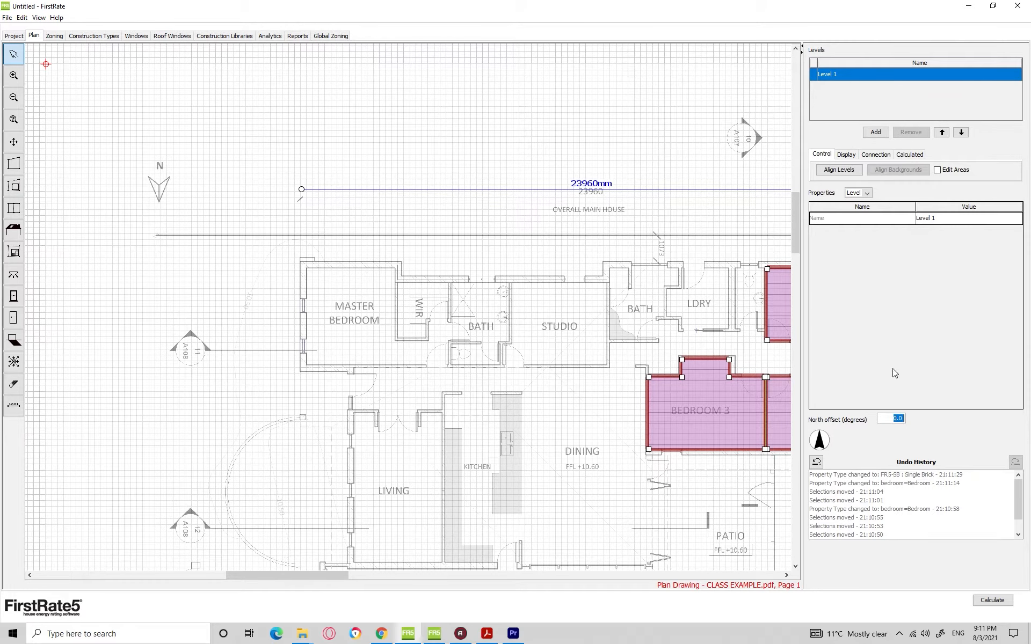
key(Return)
drag(469, 343, 407, 334)
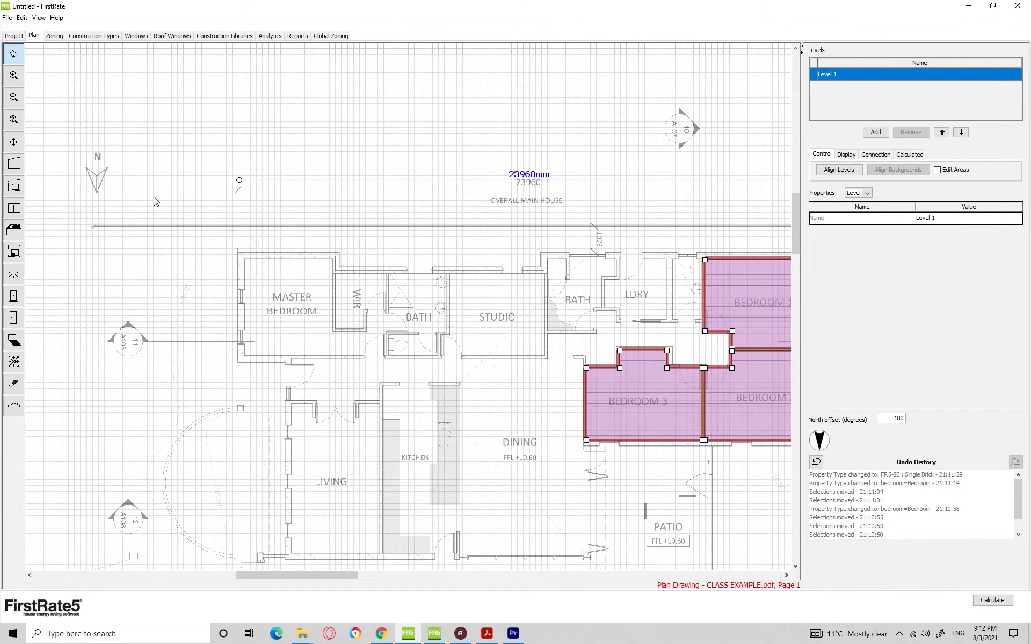
scroll(318, 262, down, 3)
drag(384, 251, 353, 197)
scroll(321, 277, up, 2)
drag(323, 269, 338, 231)
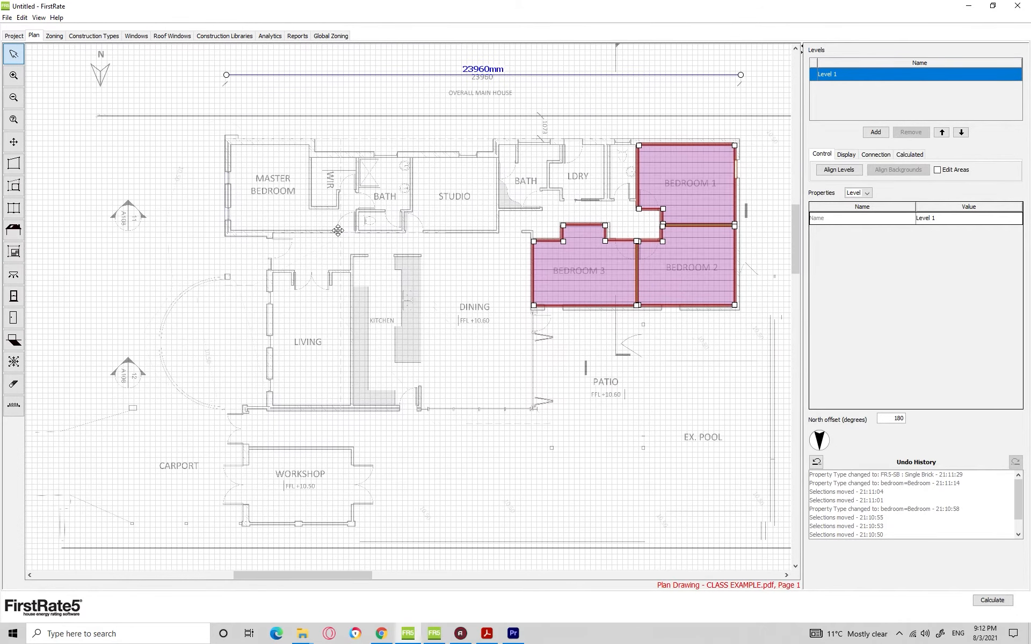
scroll(379, 262, down, 1)
drag(388, 260, 393, 273)
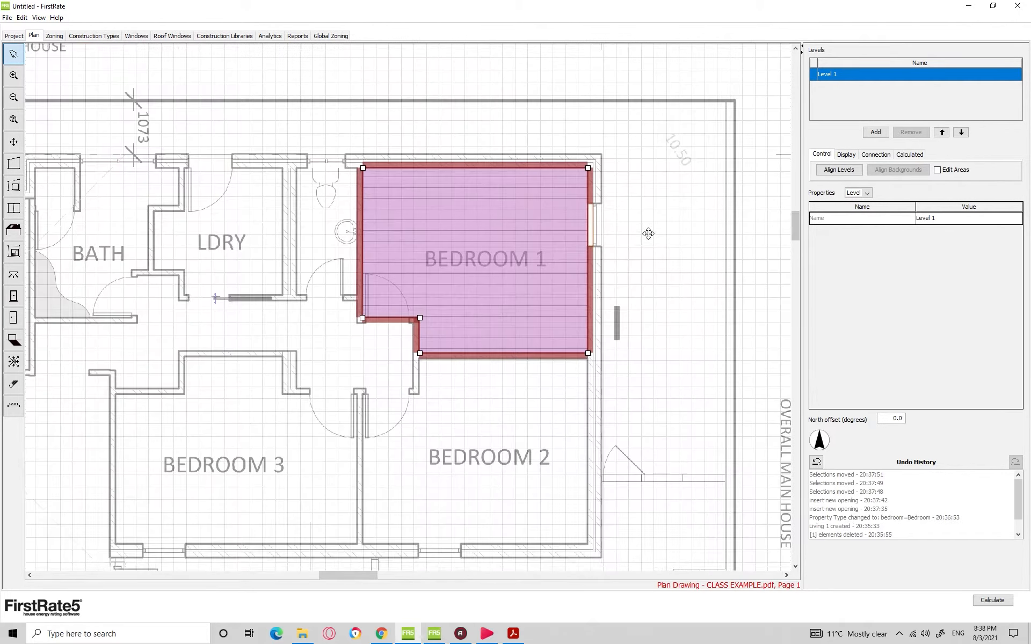
Examine the zone types available for the Bedroom 1 zone and deselect the zone.
scroll(529, 280, up, 5)
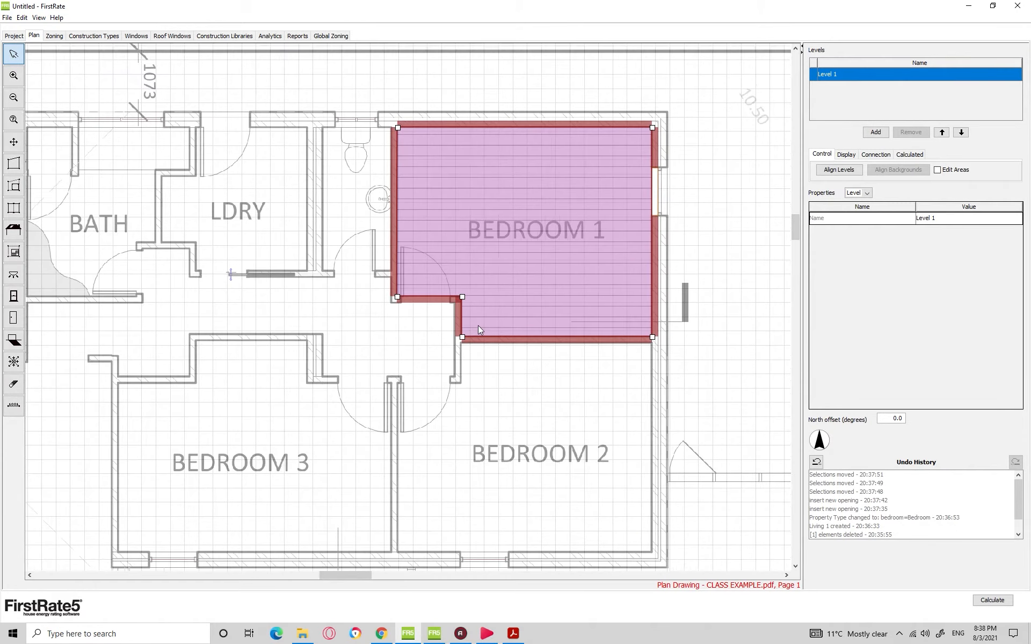
scroll(526, 282, down, 3)
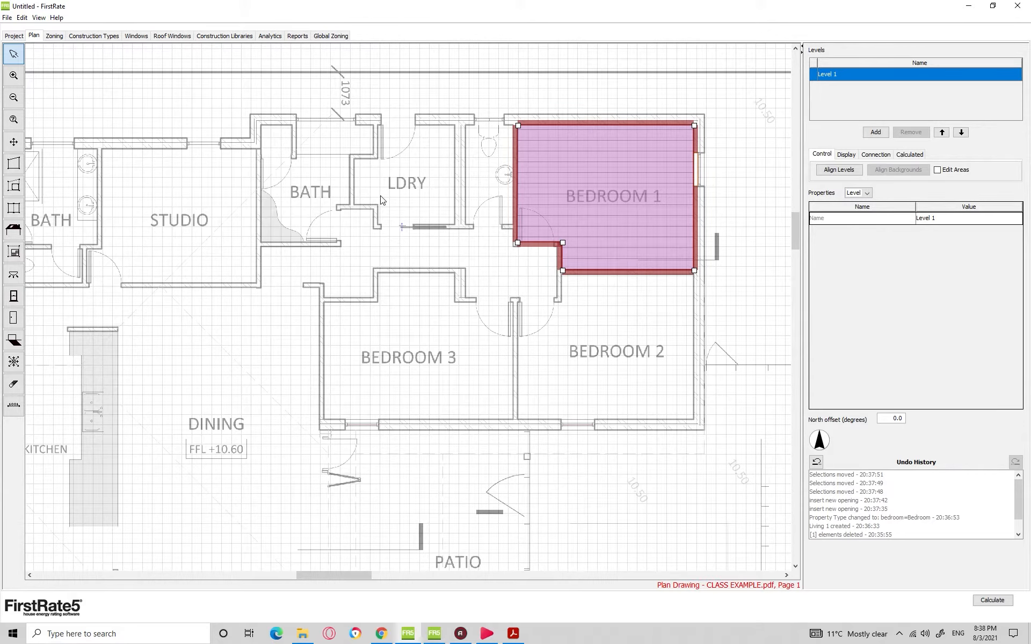
scroll(424, 204, up, 1)
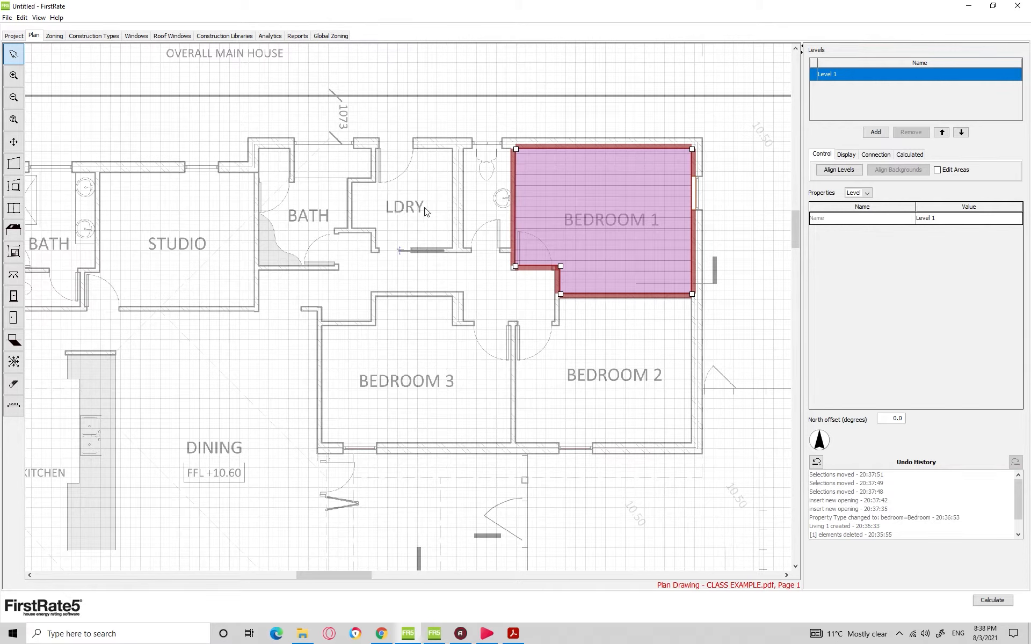
click(640, 222)
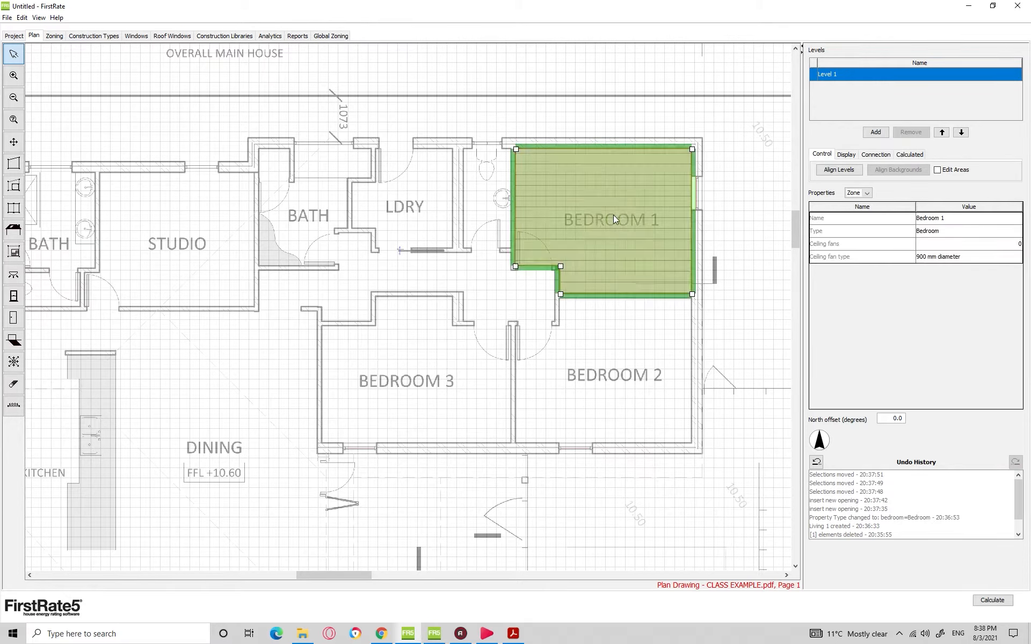
click(936, 236)
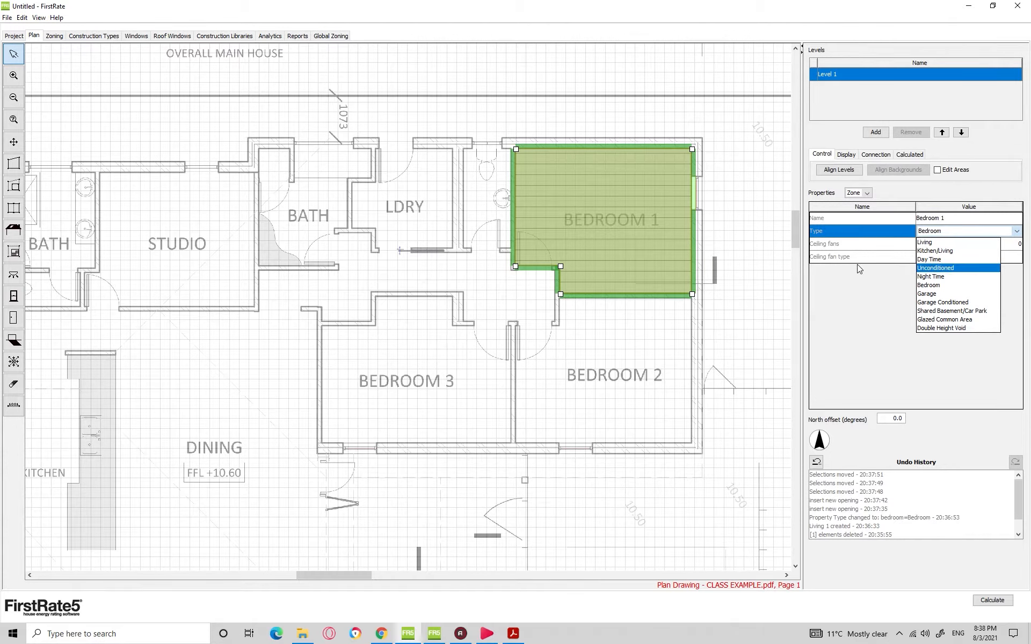
click(724, 269)
click(464, 210)
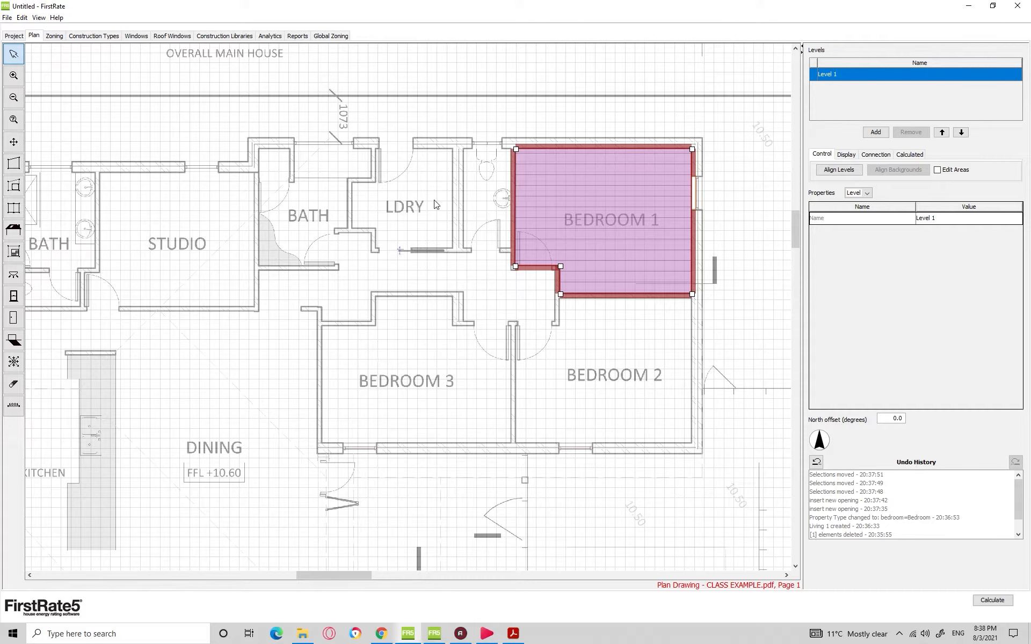
Open the FirstRate5 user manual.
click(57, 18)
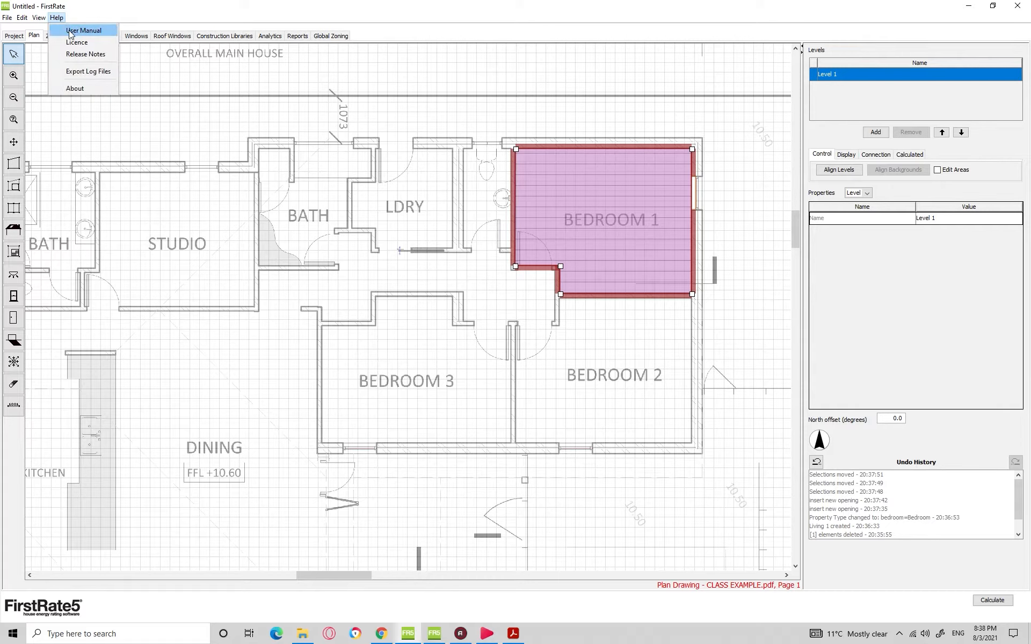
click(70, 31)
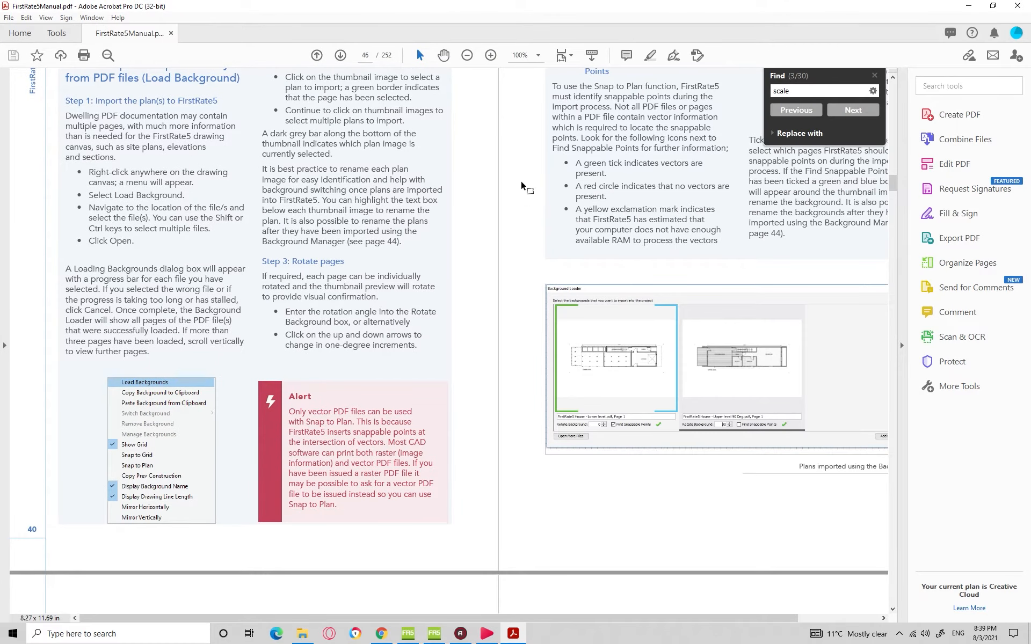
scroll(438, 370, up, 2)
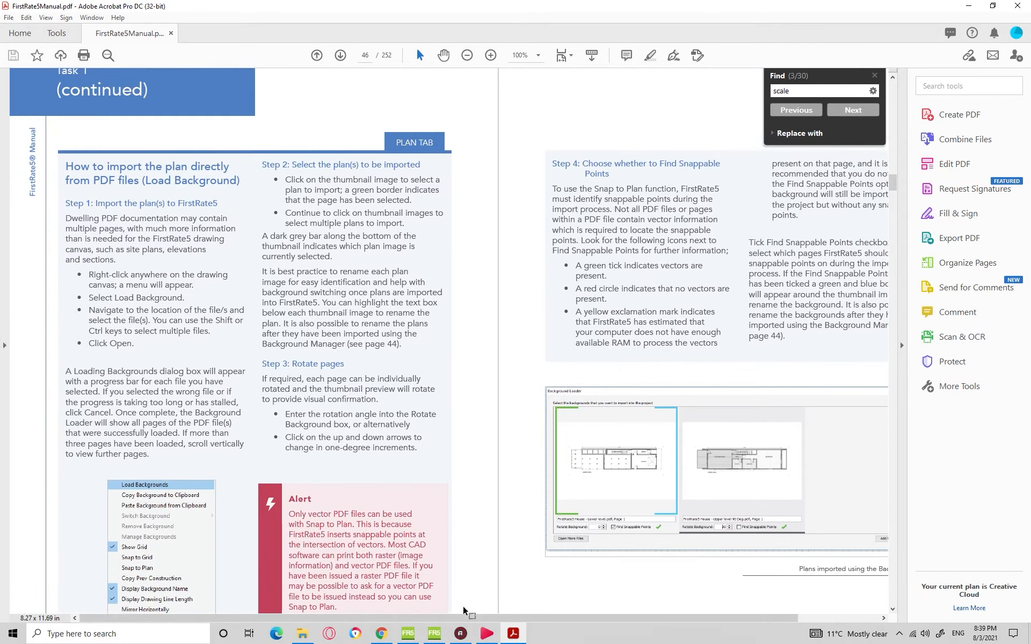
View the zoned plan in the completed CLASS EXAMPLE project, return to the untitled project and review Bedroom 1's zone type options.
click(434, 633)
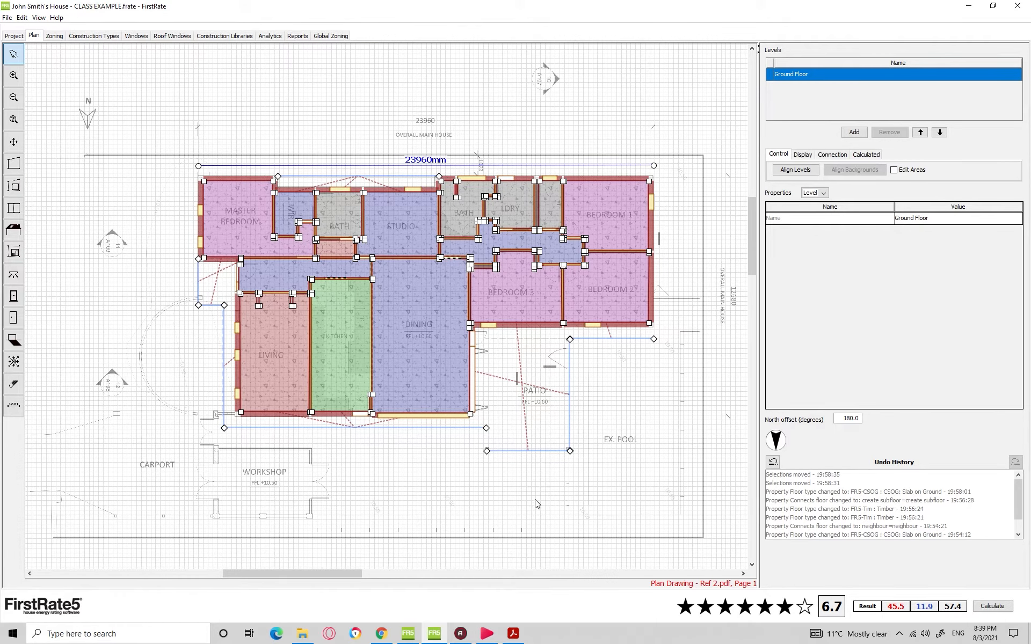
click(408, 634)
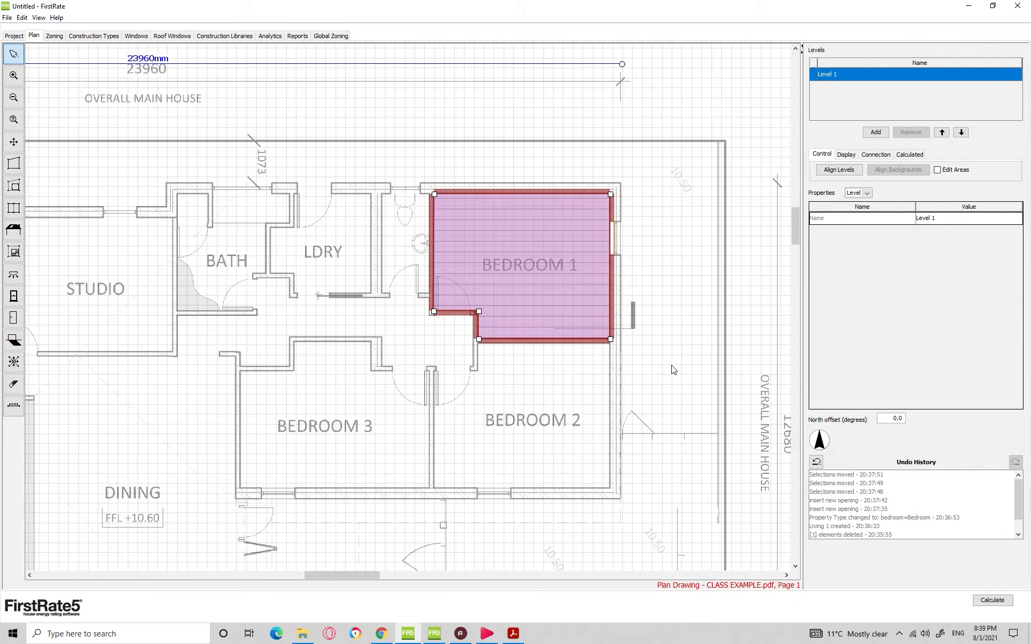
drag(673, 370, 664, 354)
click(593, 326)
click(944, 232)
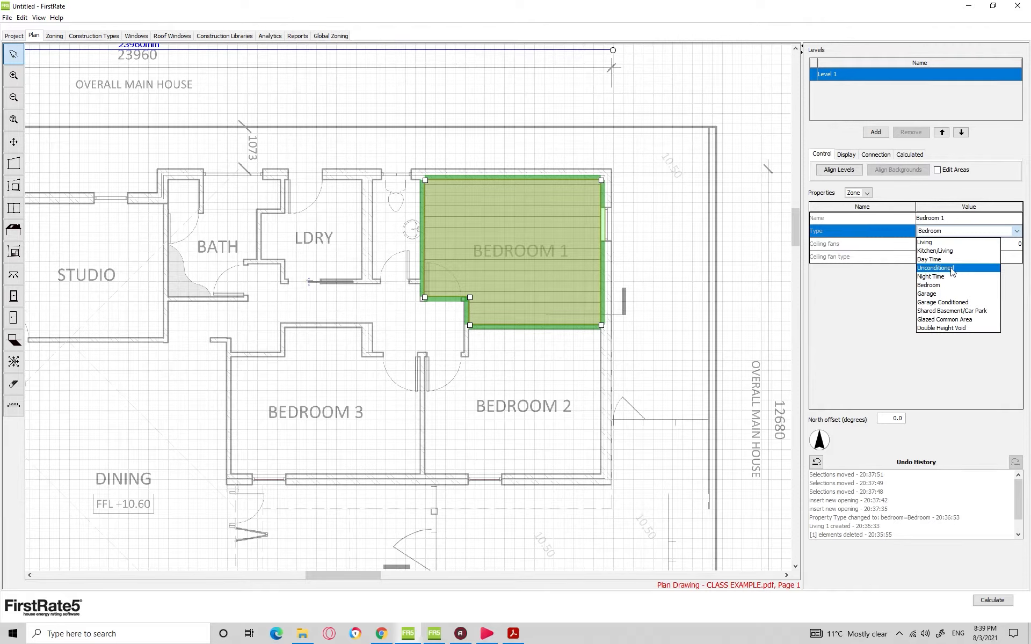
click(650, 346)
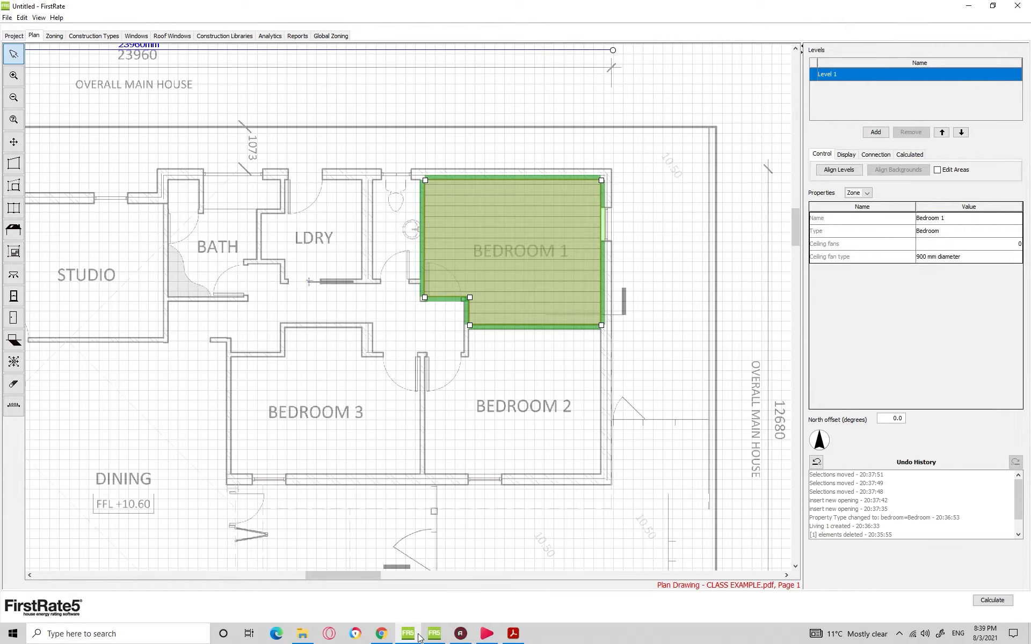
Switch to the manual in Acrobat and search it for "unconditioned" to find the rules for assigning an occupancy to a zone.
click(512, 634)
double_click(805, 95)
text(unconditioned)
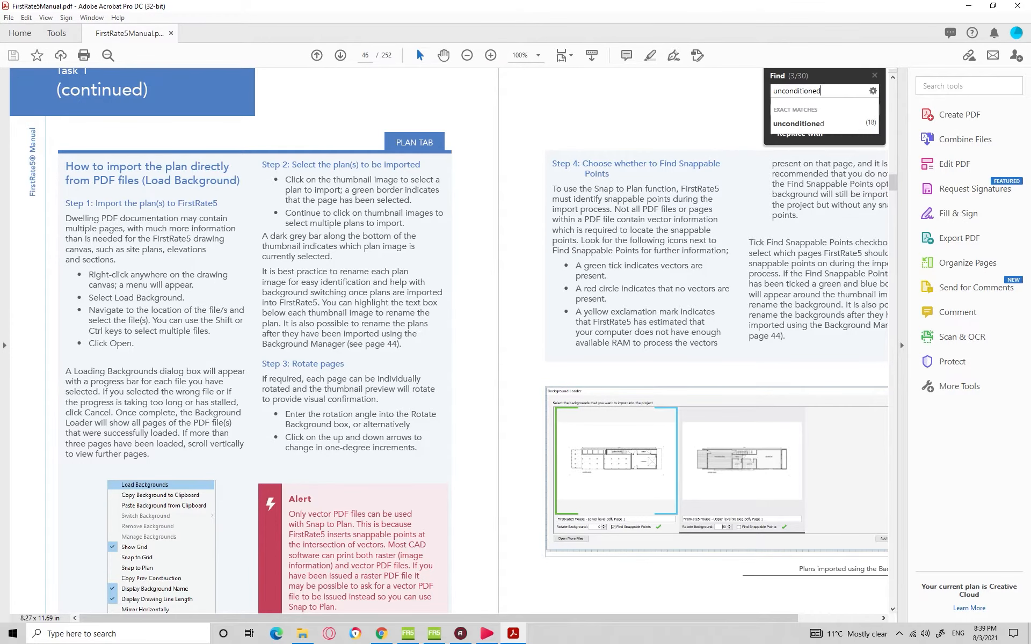
key(Return)
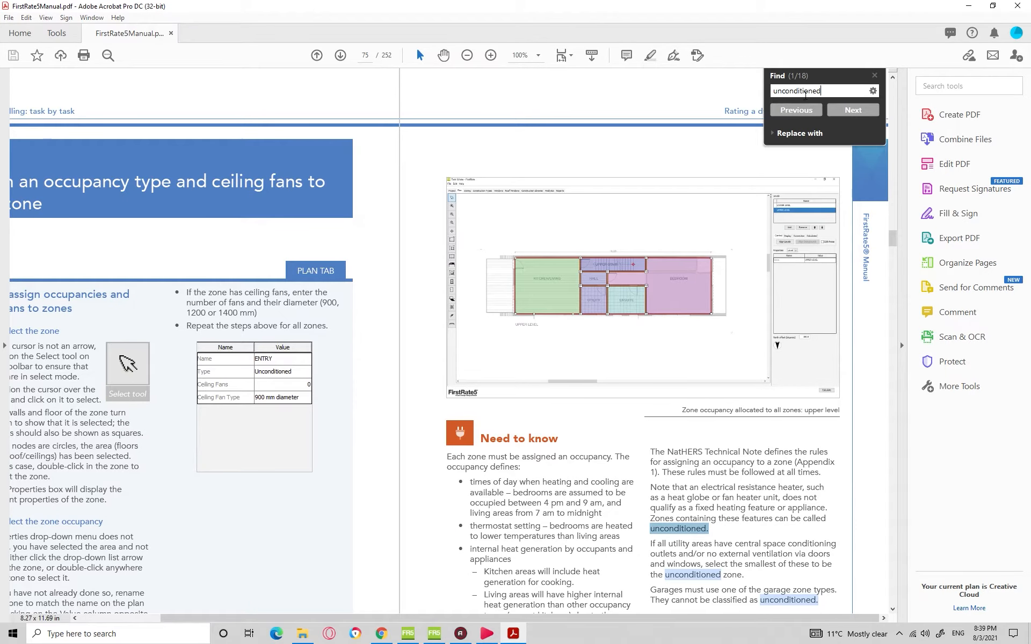
click(859, 110)
click(859, 110)
click(862, 111)
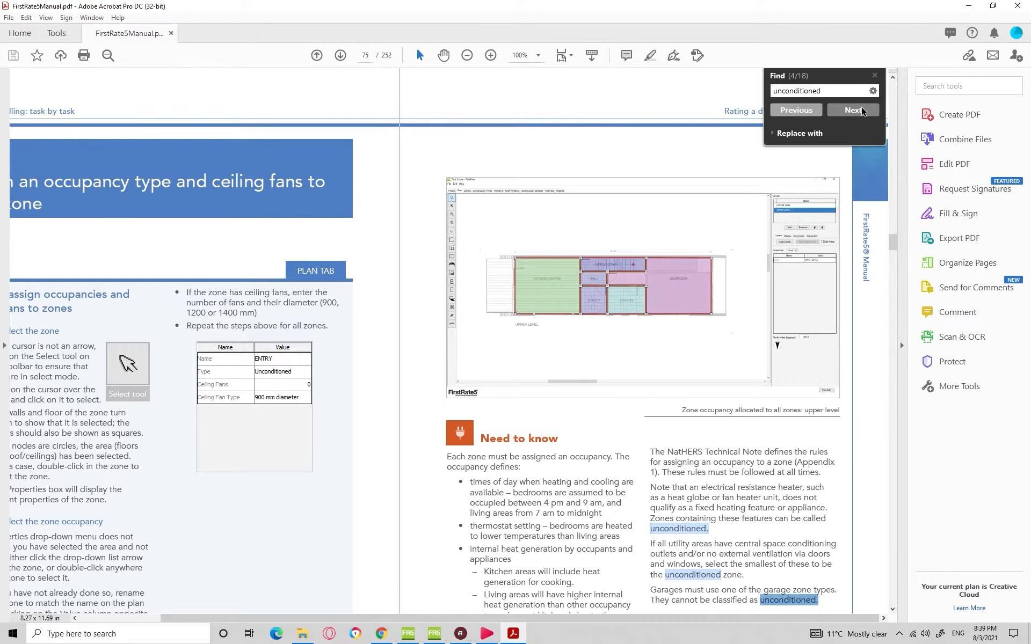
click(862, 110)
key(ctrl+minus)
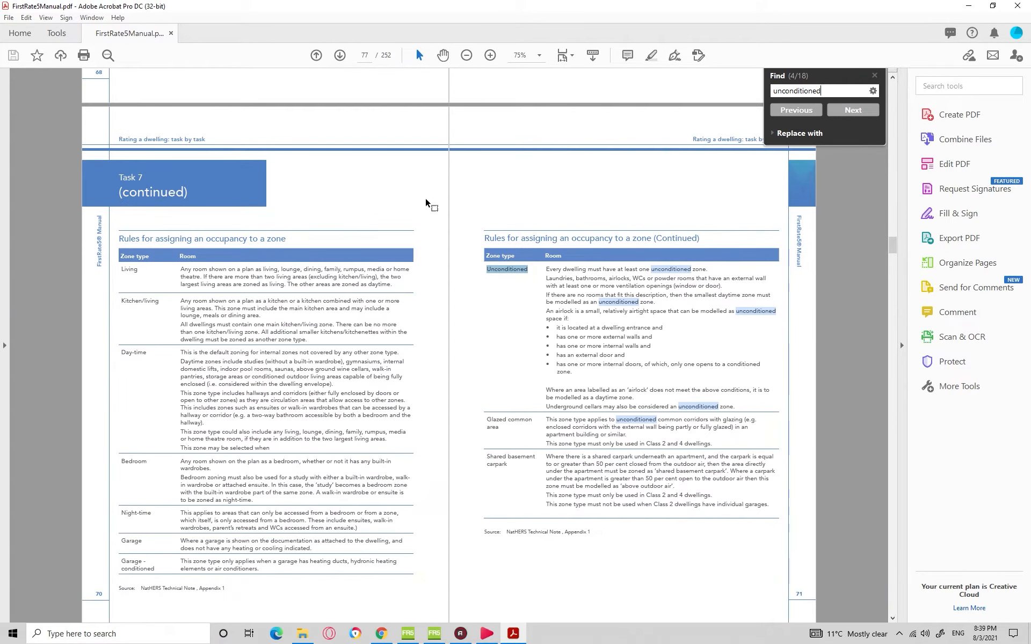
Read the zone occupancy rules table, focusing on which rooms qualify as Unconditioned.
scroll(356, 187, down, 1)
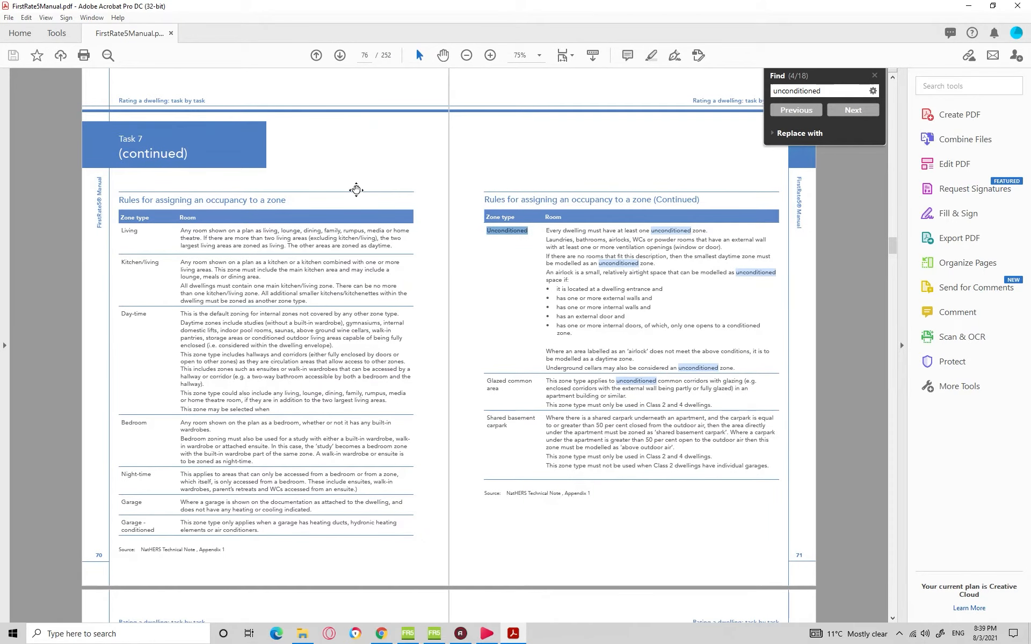
drag(121, 220, 137, 231)
double_click(135, 232)
click(128, 315)
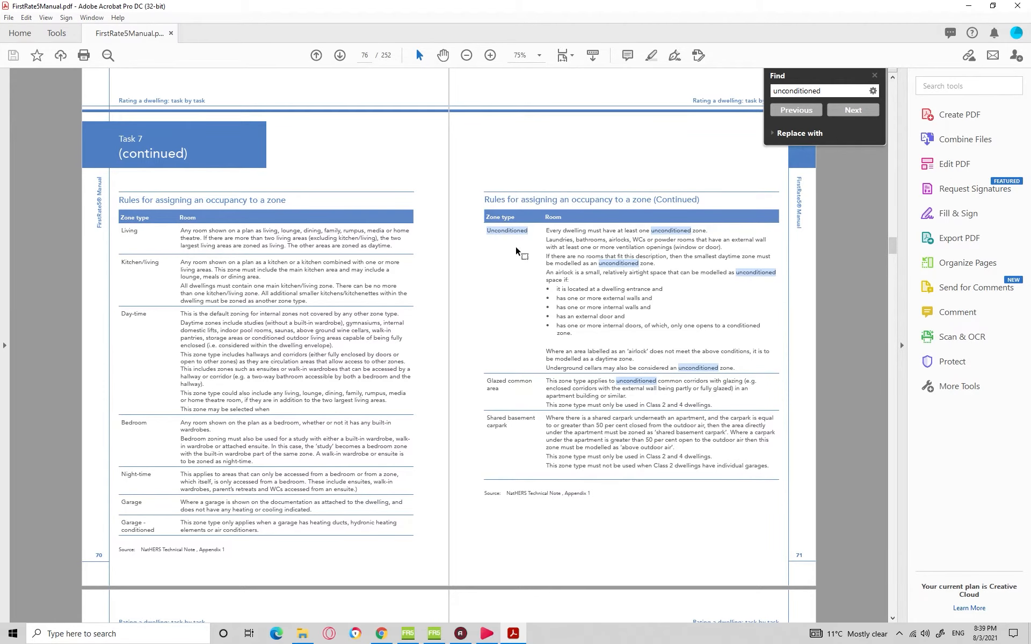
drag(491, 230, 517, 231)
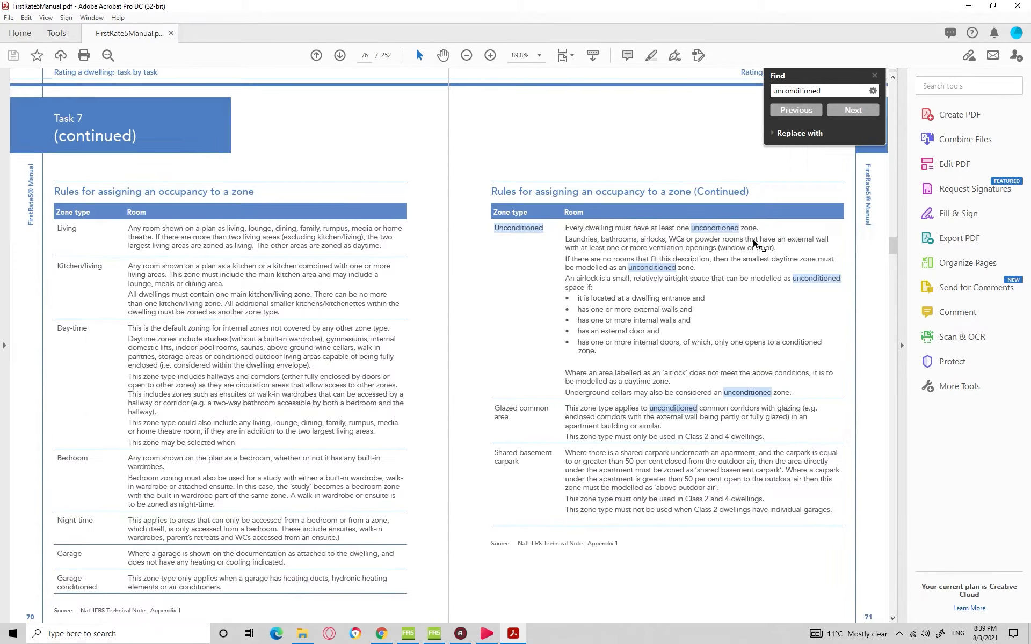
scroll(716, 256, up, 3)
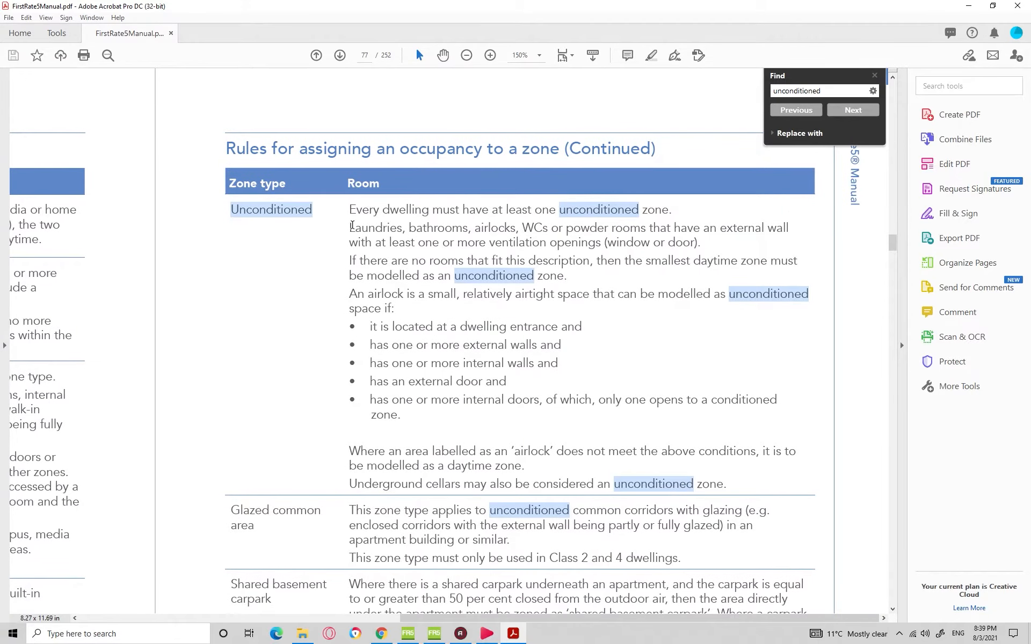
drag(349, 226, 762, 229)
click(497, 236)
drag(230, 212, 314, 212)
click(314, 212)
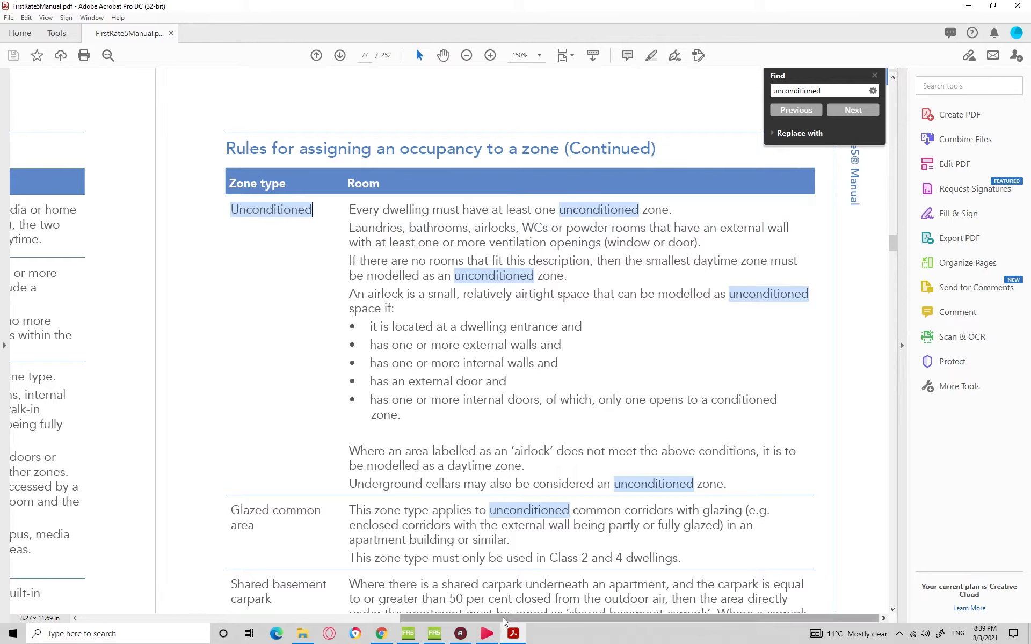
Return to the untitled FirstRate project, deselect Bedroom 1 and examine the bathroom, laundry and WC for external walls and openings.
mouse_move(434, 633)
click(434, 584)
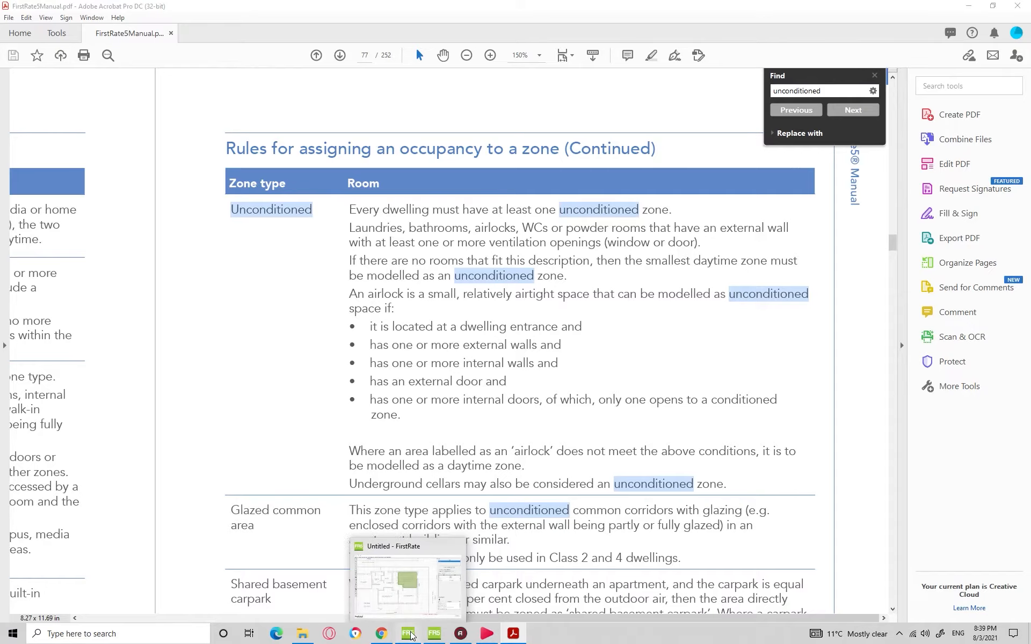
click(412, 633)
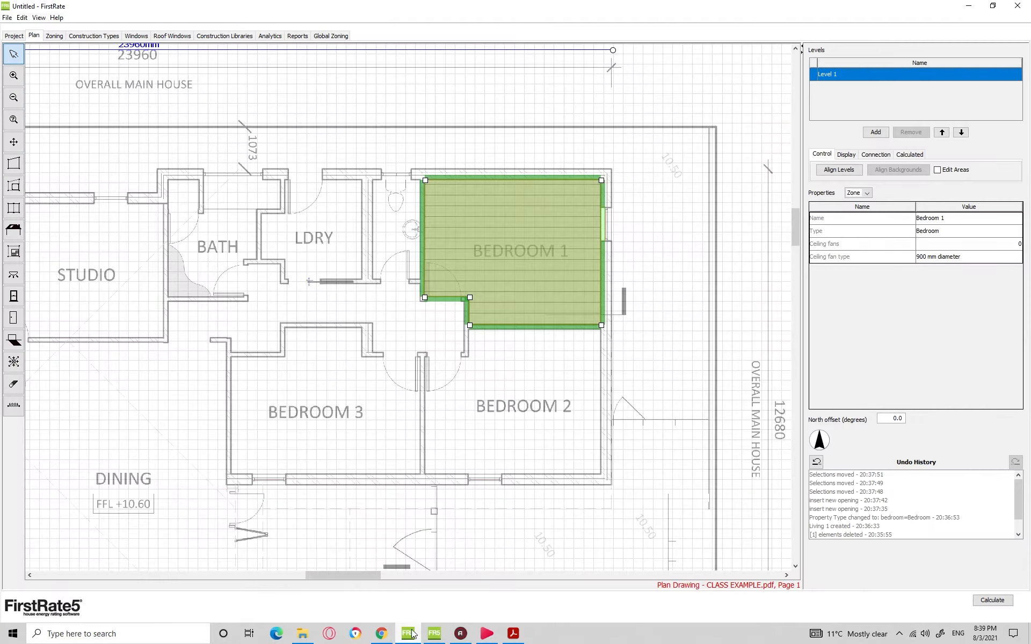
click(368, 194)
scroll(370, 198, up, 2)
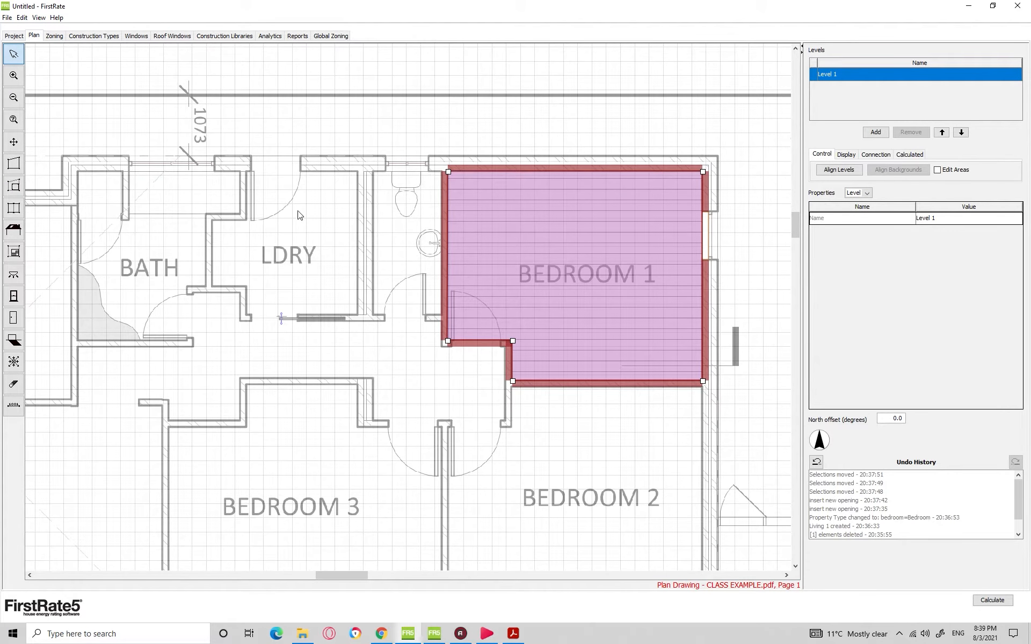
drag(169, 240, 329, 218)
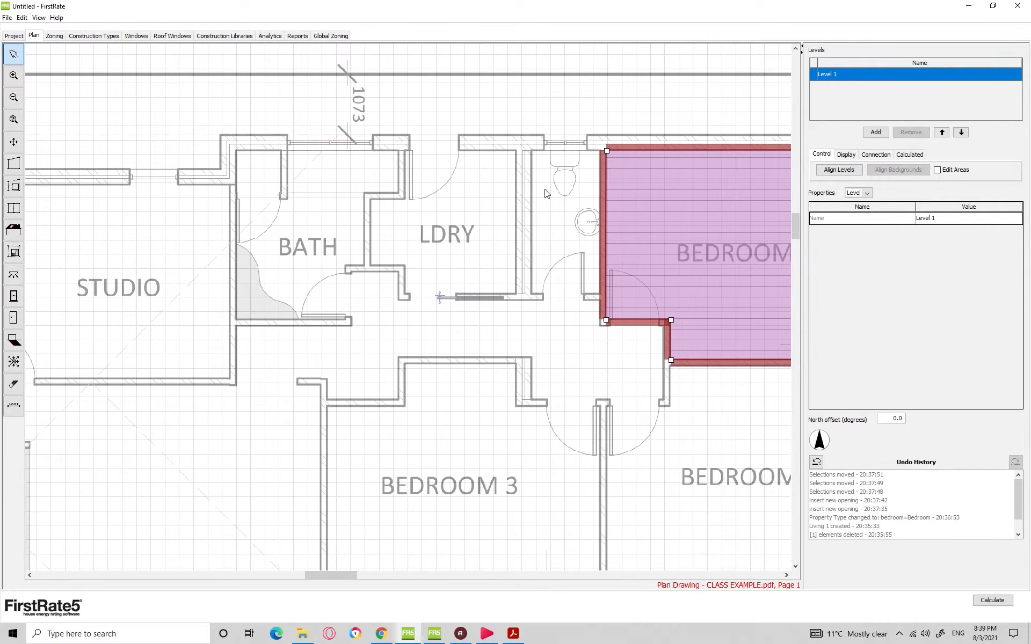
scroll(473, 210, down, 2)
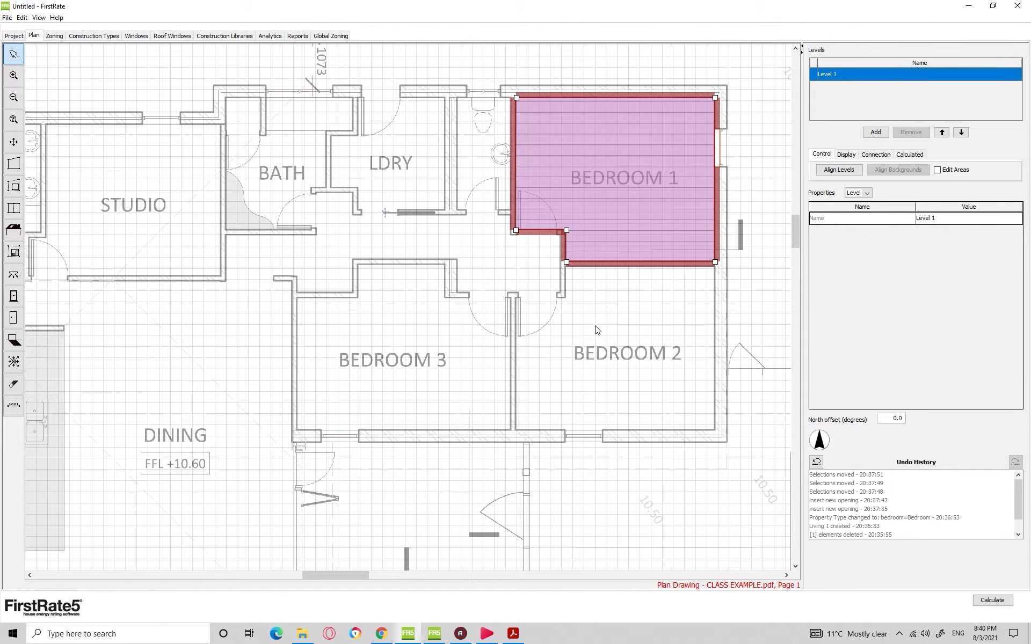
Select the Bedroom 1 zone and review its name and type properties.
click(620, 176)
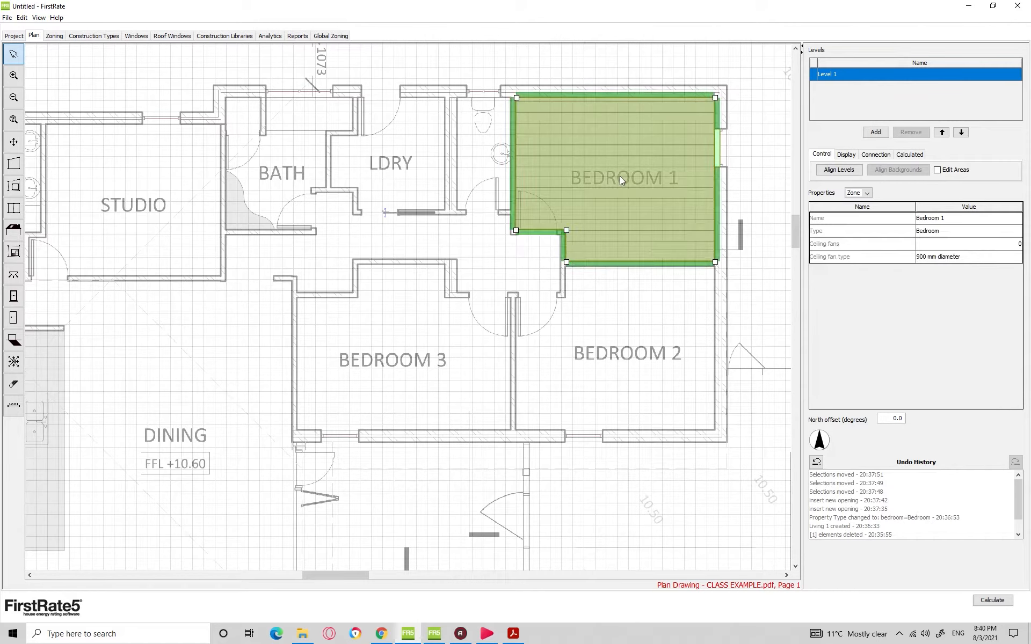
drag(582, 325, 554, 368)
click(583, 256)
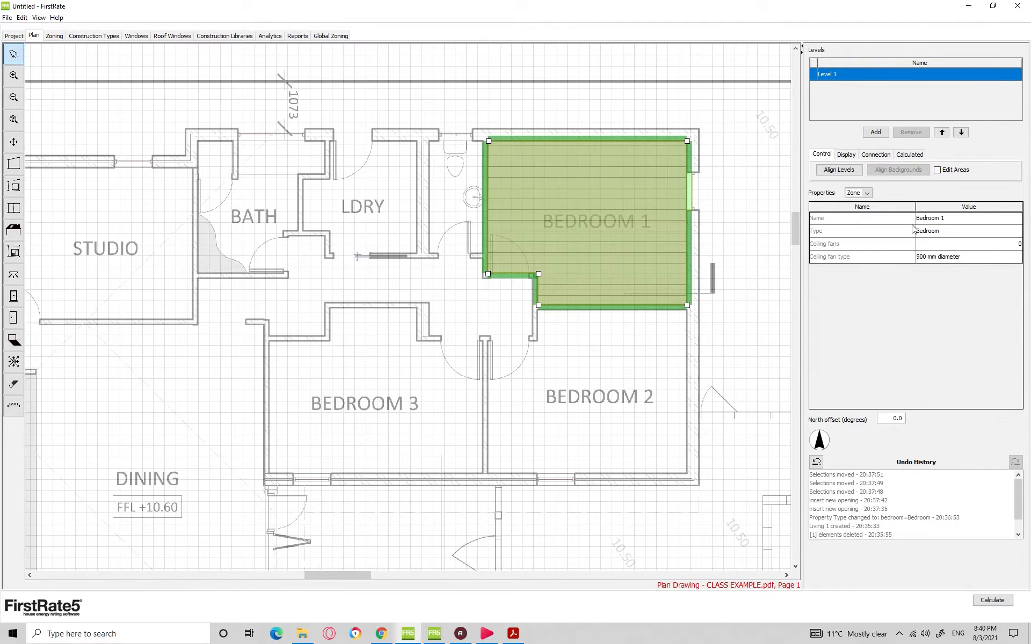
click(902, 218)
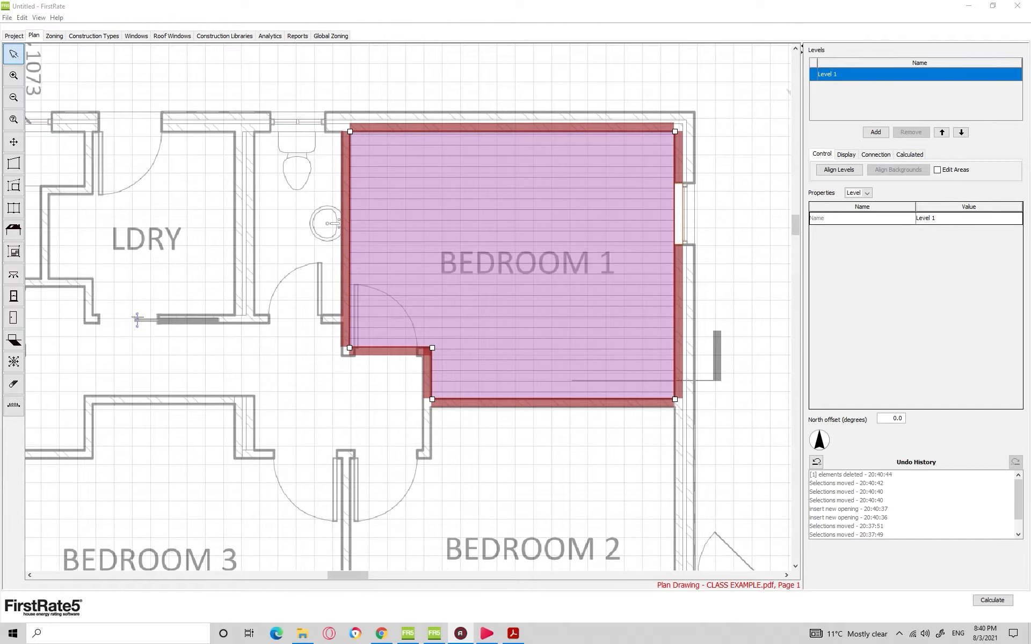
Select the window opening in Bedroom 1's external wall and review its style options, including Permanent.
scroll(521, 314, down, 3)
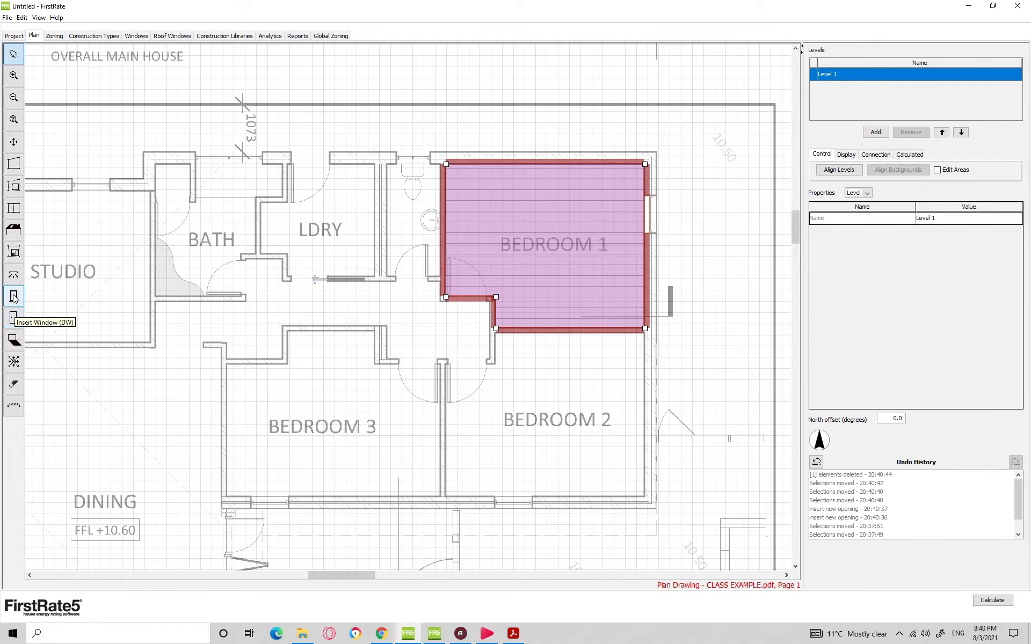
scroll(495, 270, up, 5)
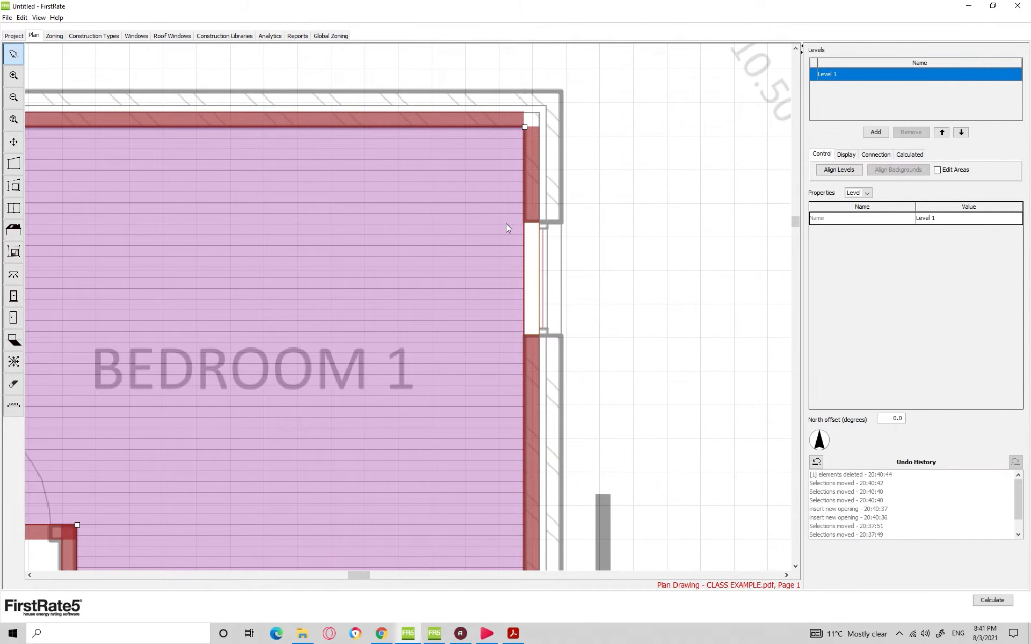
click(536, 253)
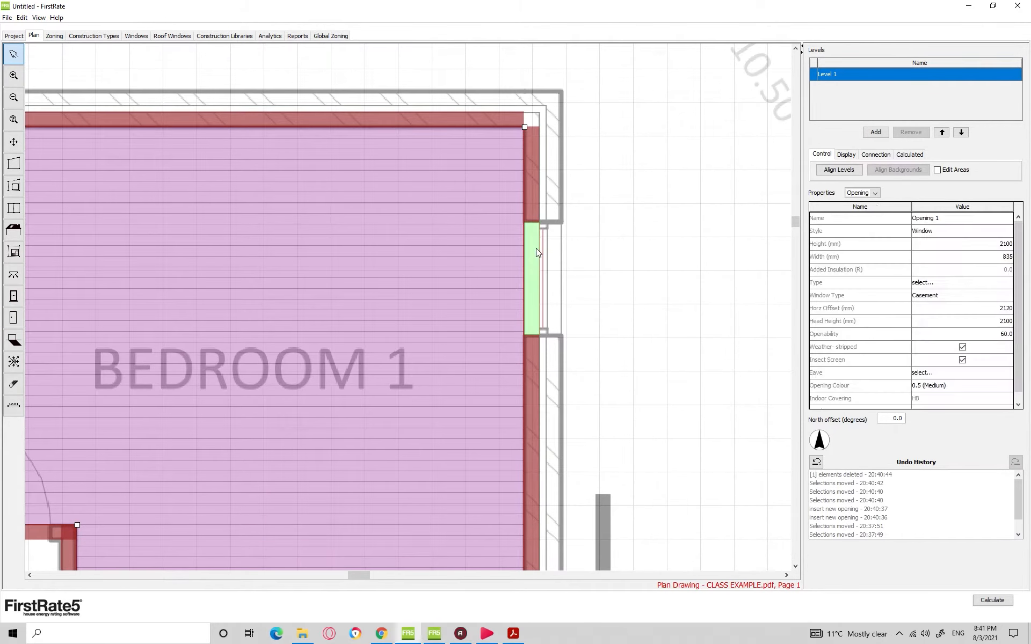
click(930, 231)
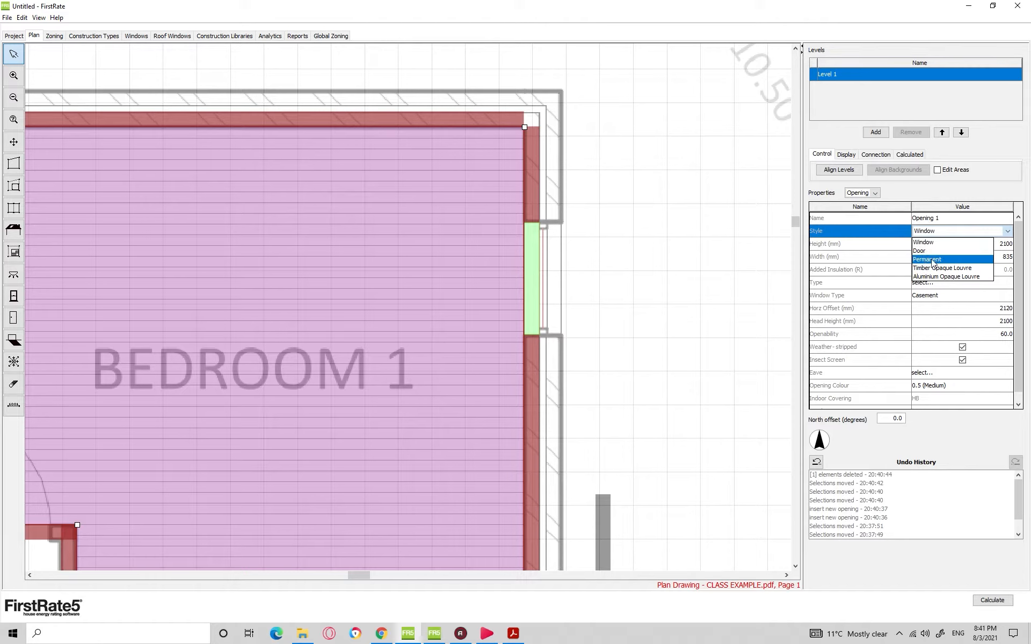
click(605, 3)
Examine the gap in the wall between the dining area and the bedroom corridor on the floor plan.
scroll(580, 226, down, 5)
drag(244, 318, 573, 190)
scroll(479, 228, up, 1)
drag(441, 228, 444, 262)
scroll(449, 262, down, 1)
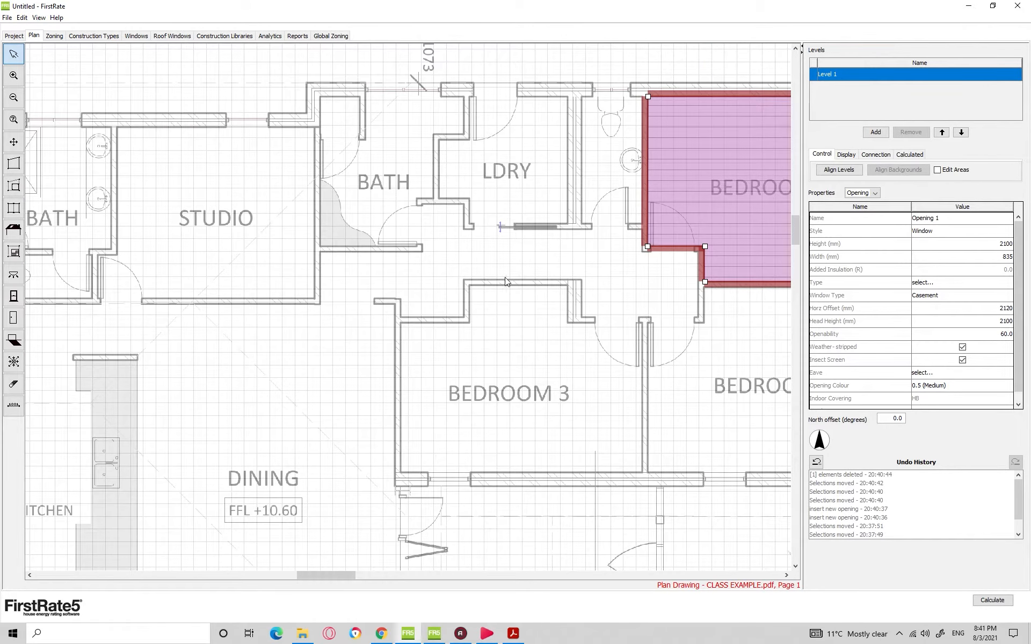
drag(329, 312, 430, 216)
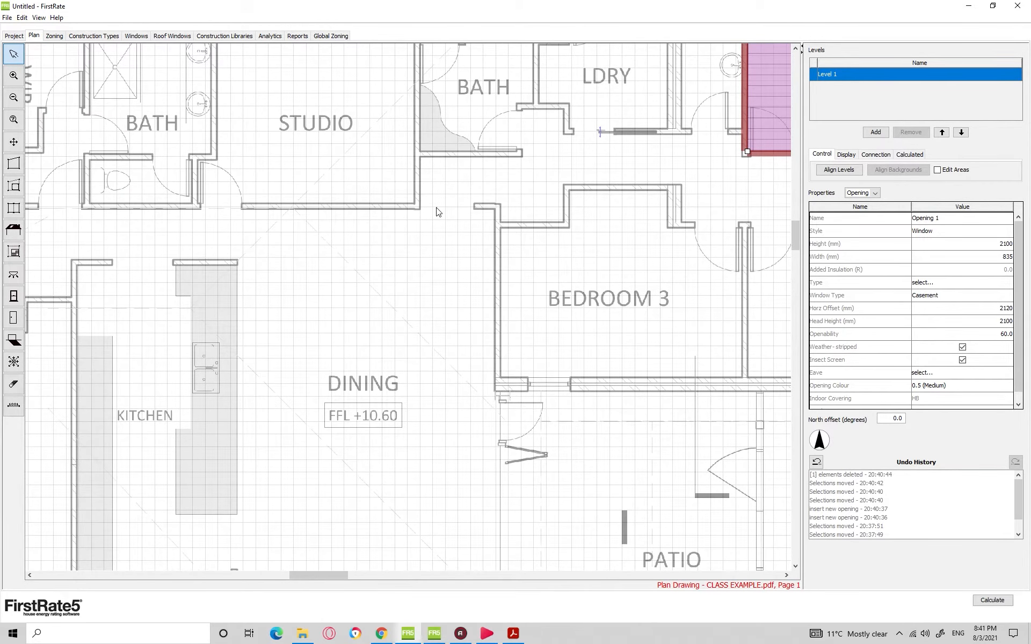
drag(478, 209, 424, 231)
scroll(424, 233, down, 1)
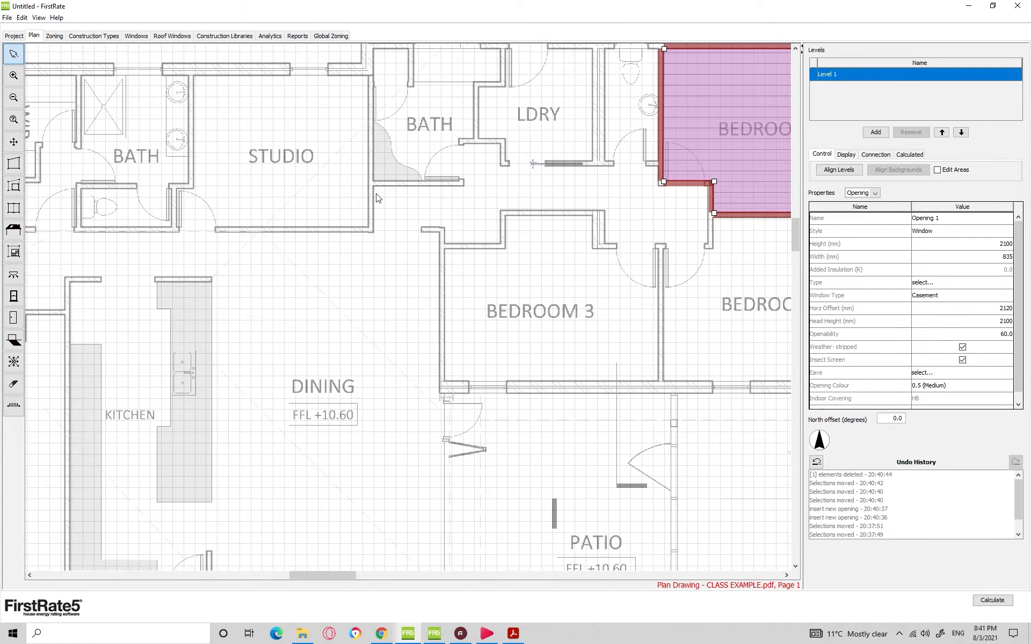
drag(470, 246, 531, 232)
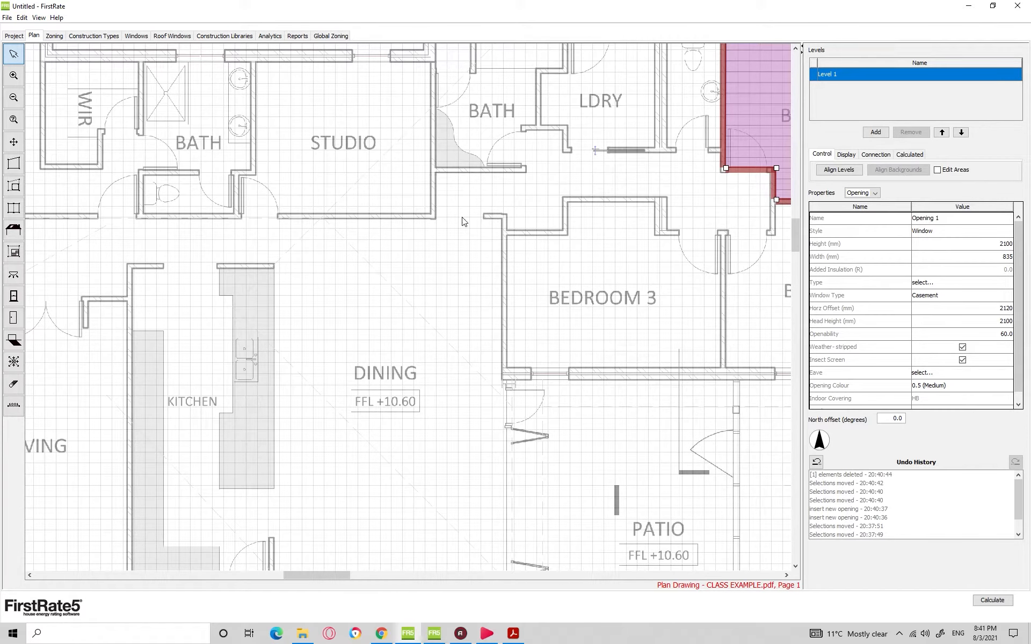
Switch to the completed CLASS EXAMPLE project and check the zone type of the corridor beside Bedroom 3.
click(434, 633)
scroll(462, 274, up, 5)
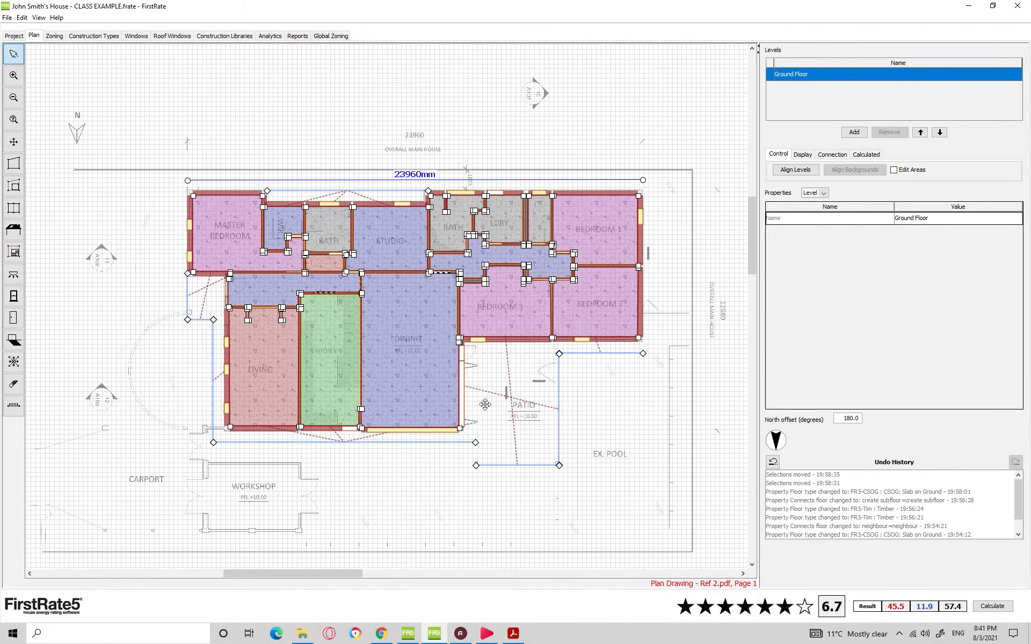
scroll(459, 262, up, 4)
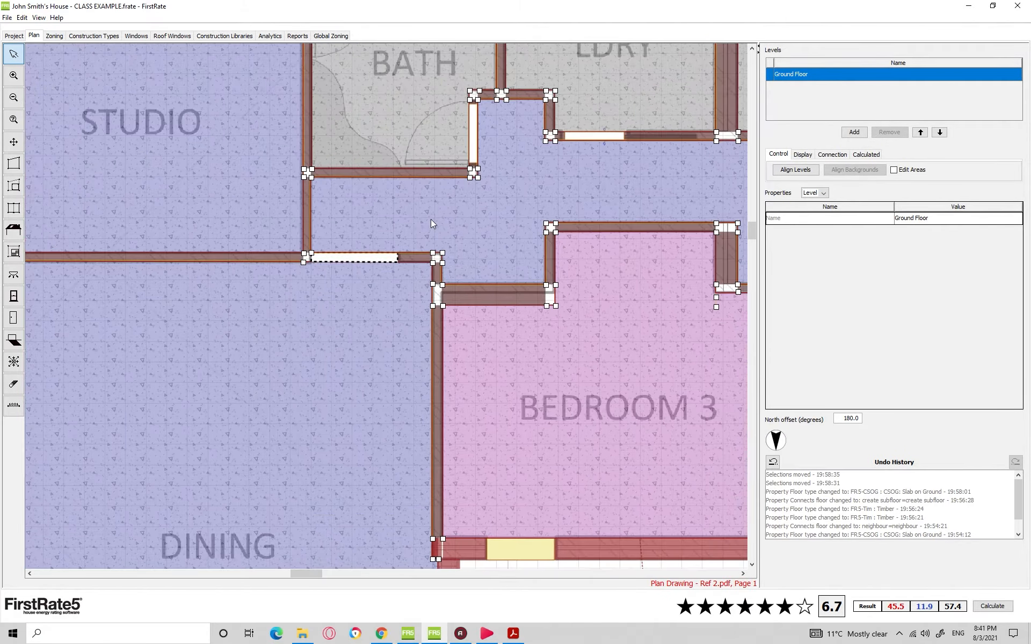
click(501, 208)
drag(468, 227, 512, 244)
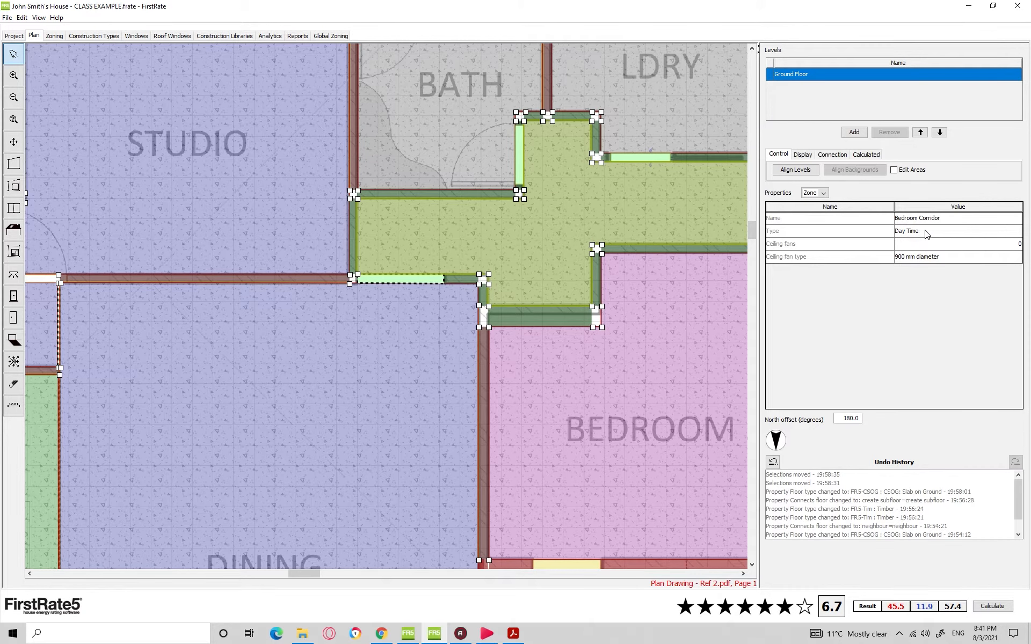
Select the Dining zone and check its type for comparison with the adjoining corridor.
drag(317, 362, 380, 304)
click(383, 259)
scroll(429, 265, down, 2)
scroll(430, 264, down, 1)
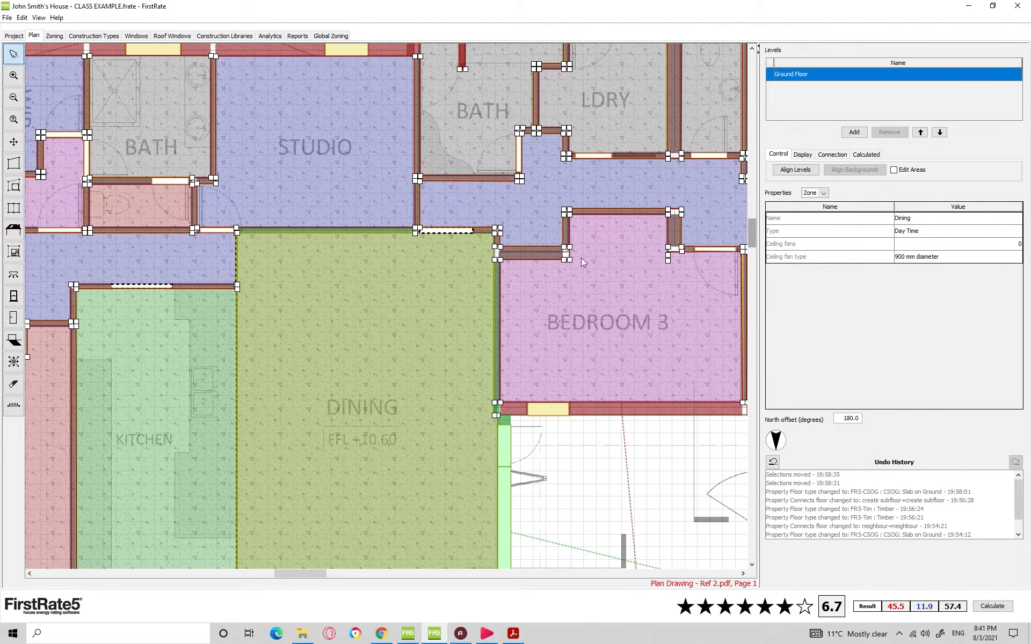
Inspect the style and size properties of the opening between the dining zone and the bedroom corridor.
scroll(459, 231, up, 4)
click(452, 231)
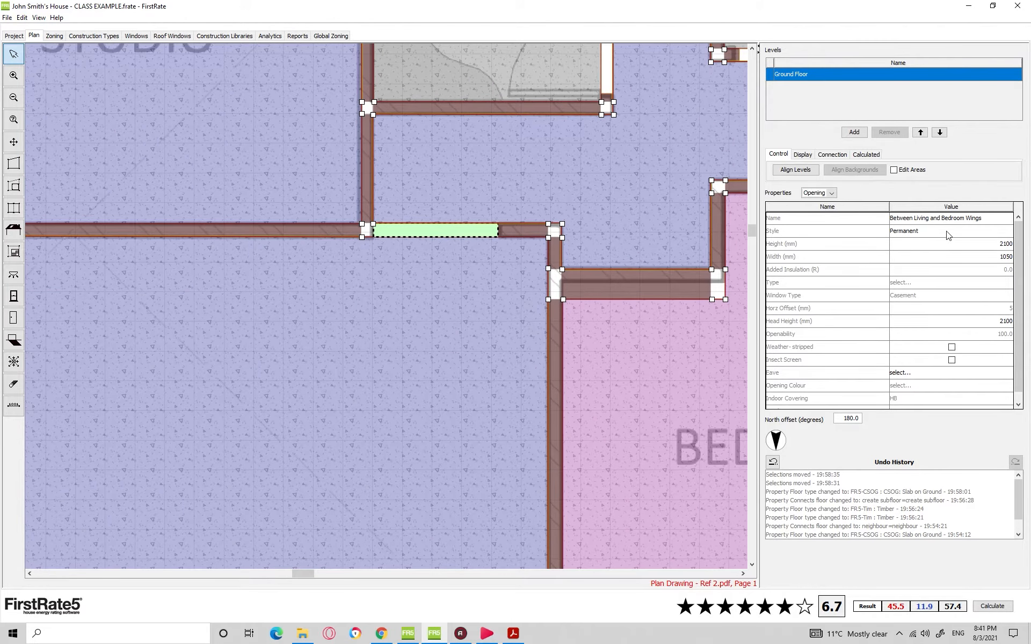
scroll(527, 289, down, 4)
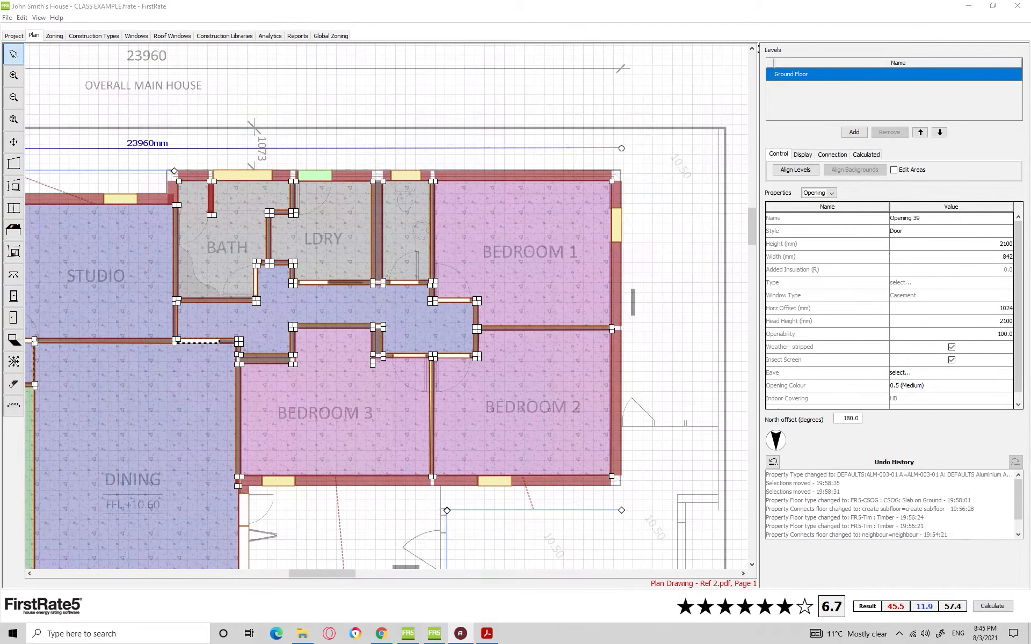
Set the type of Bedroom 1's external window to ALM-003-01 A, Aluminium A DG Air Fill Clear-Clear, and deselect it.
click(618, 226)
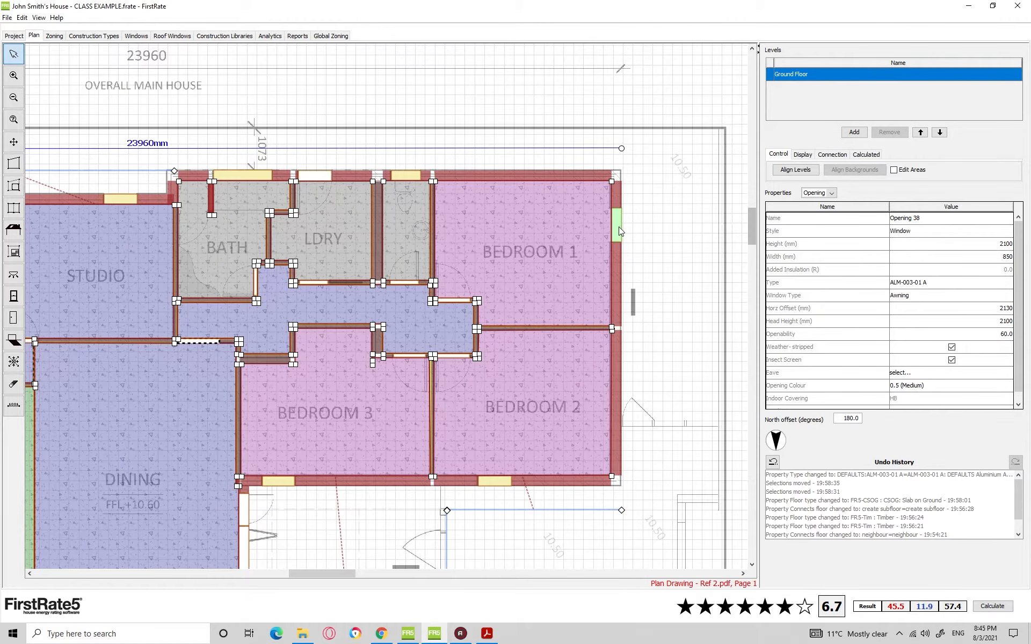
scroll(583, 244, up, 3)
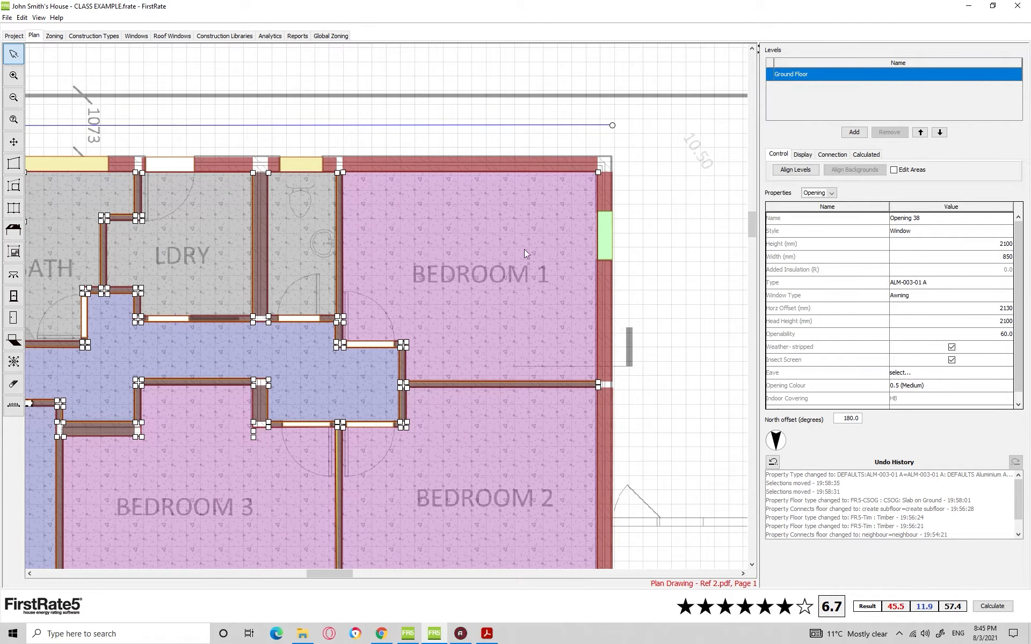
drag(528, 253, 516, 245)
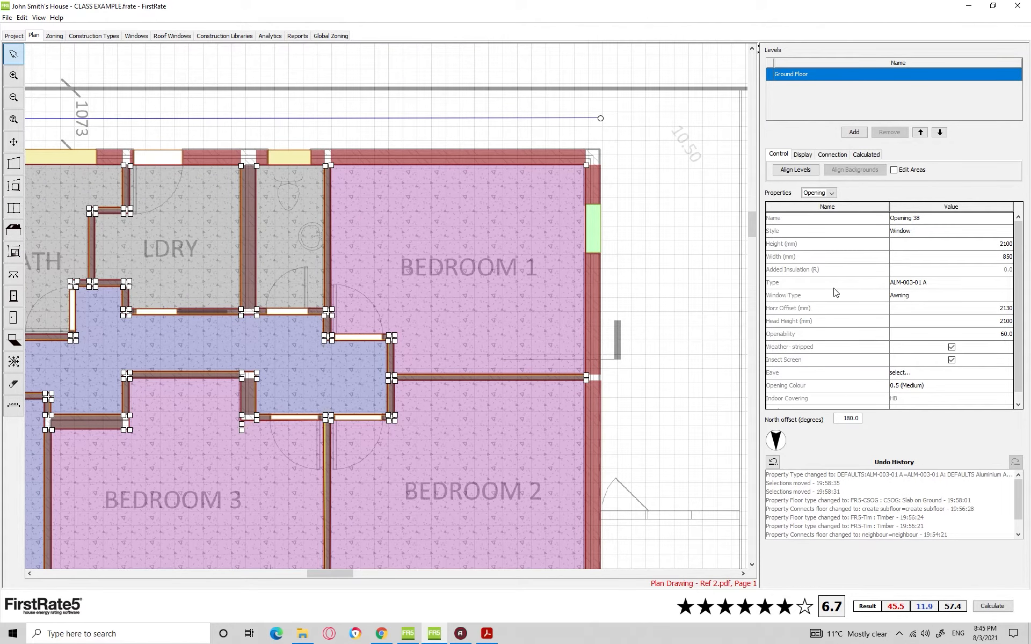
click(908, 288)
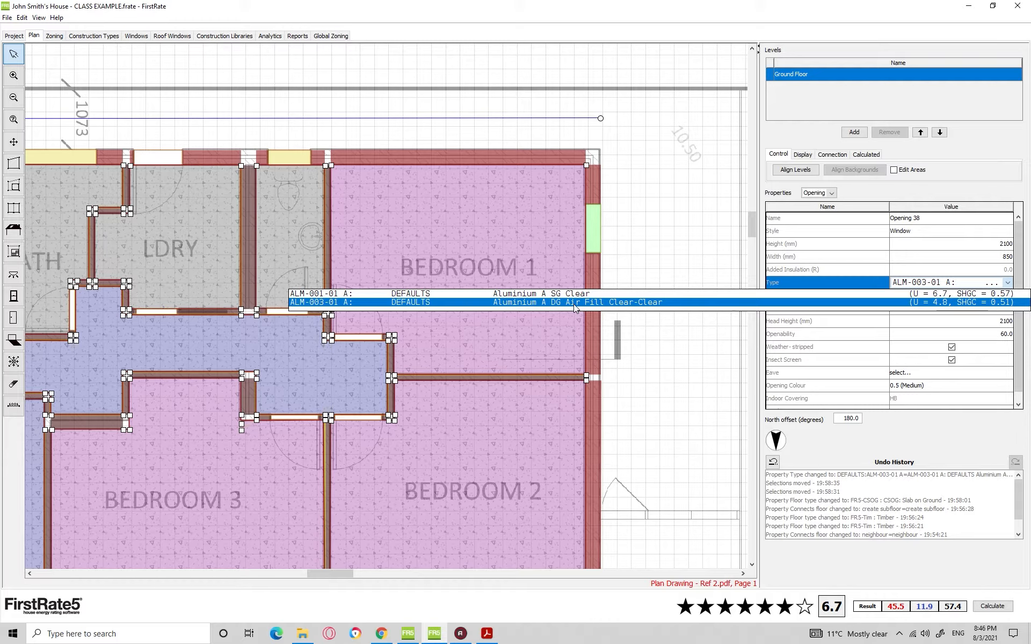
click(936, 282)
click(925, 282)
click(623, 302)
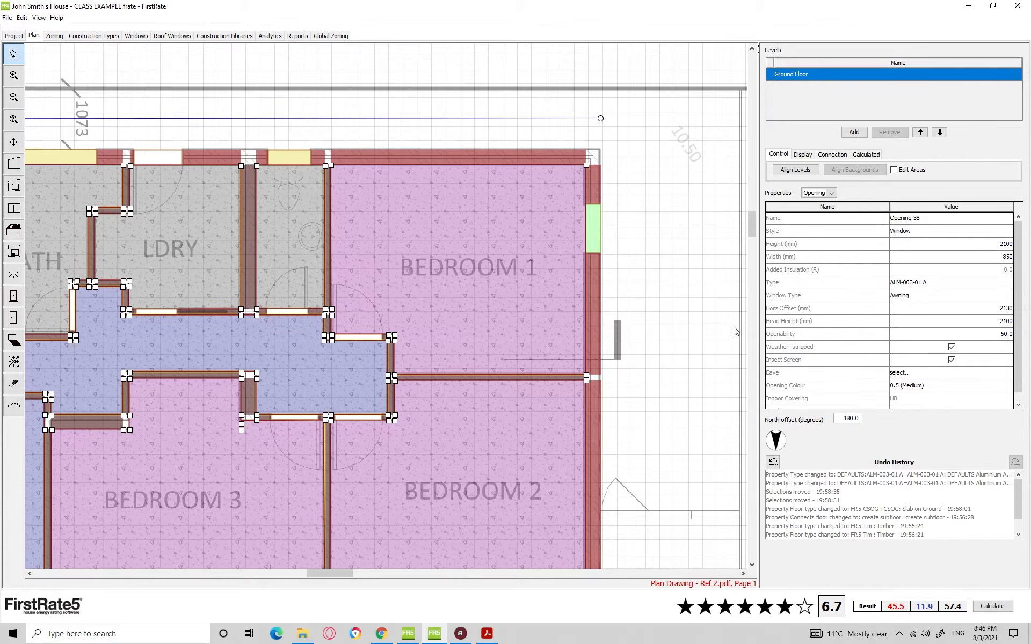
click(909, 283)
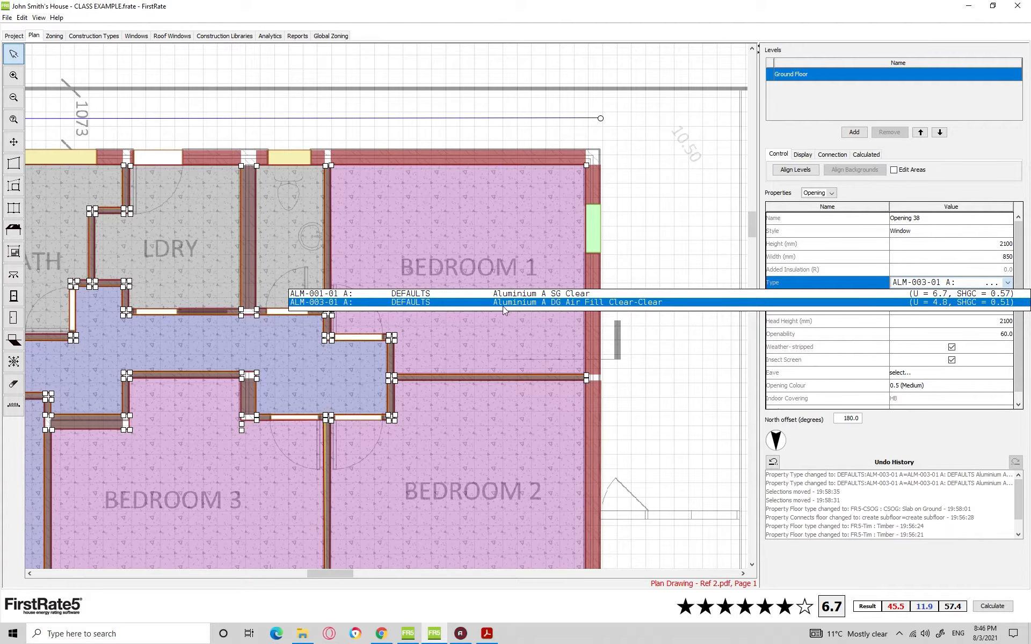
click(582, 304)
drag(645, 269, 564, 318)
scroll(548, 293, up, 5)
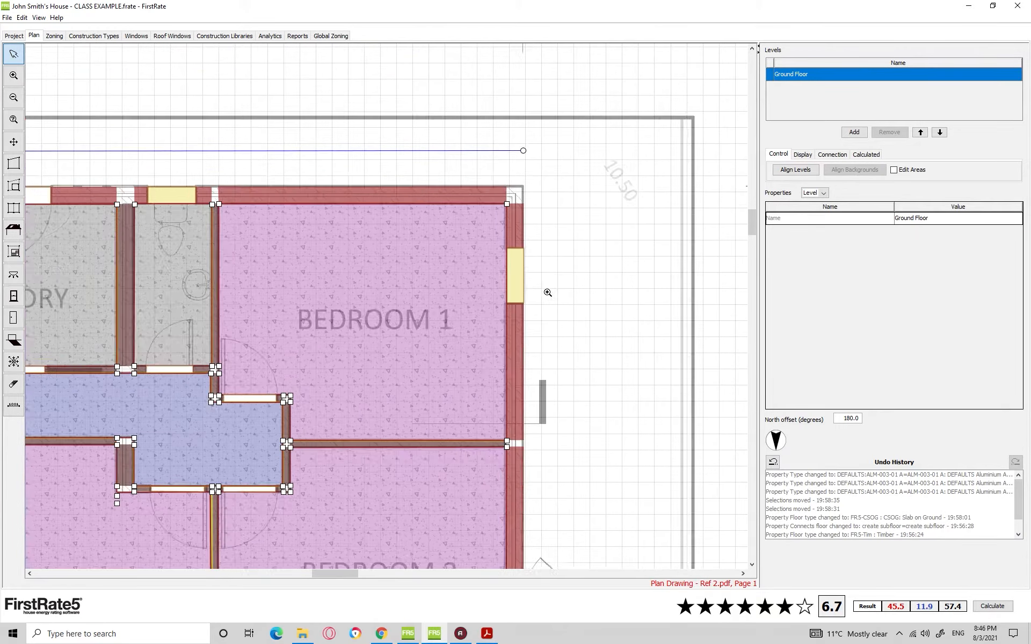
mouse_move(493, 265)
mouse_down()
mouse_move(492, 363)
mouse_move(494, 261)
mouse_up()
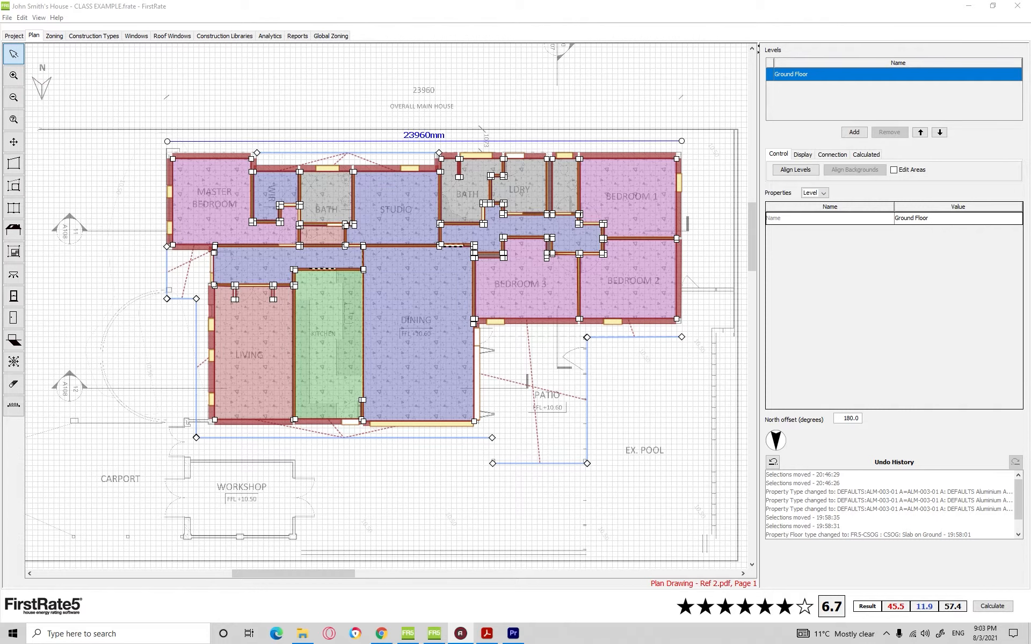
Examine the eave lines around the house and the properties of Bedroom 2's window facing the eave.
scroll(640, 384, up, 5)
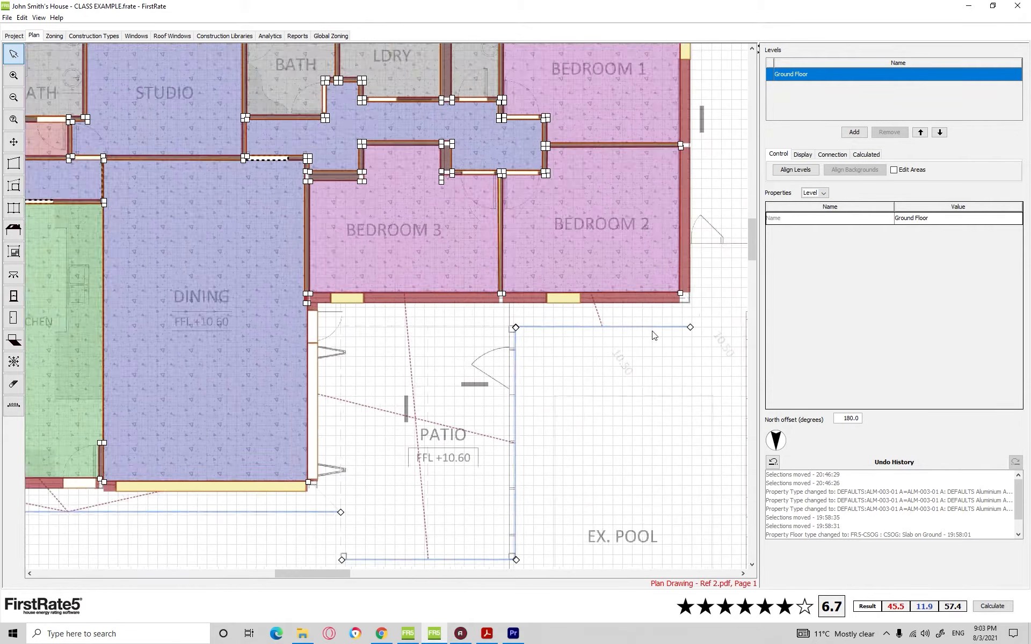
scroll(587, 345, down, 4)
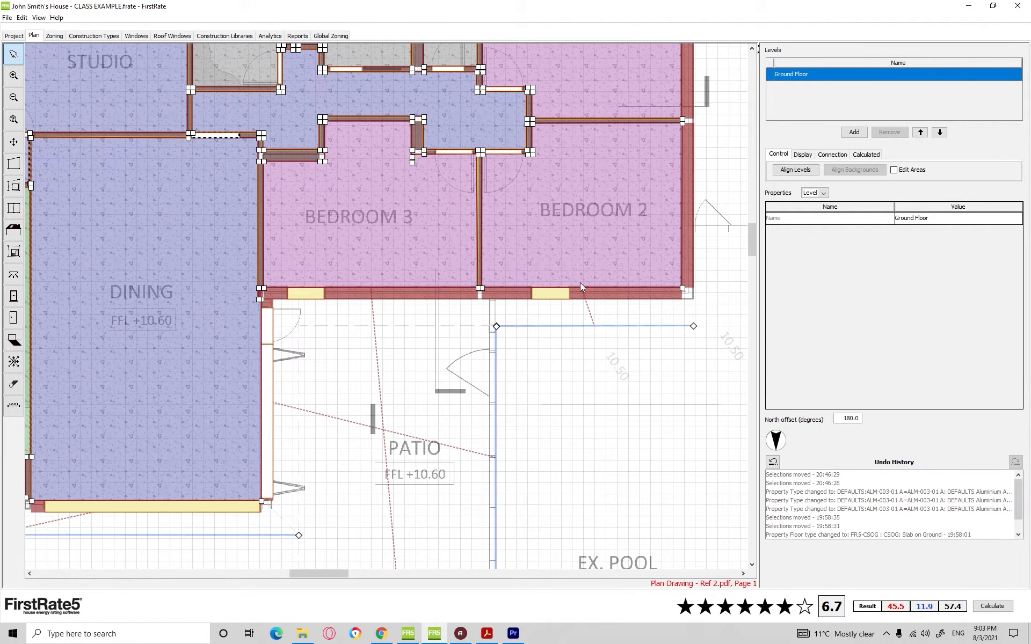
scroll(482, 258, up, 2)
scroll(482, 253, down, 3)
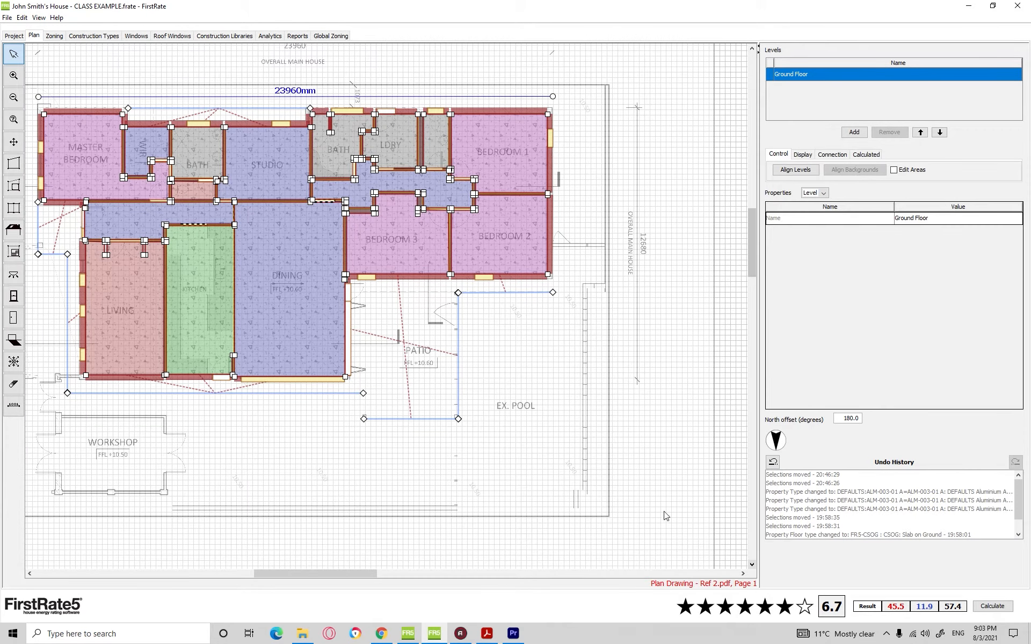
scroll(635, 451, down, 1)
scroll(408, 323, up, 2)
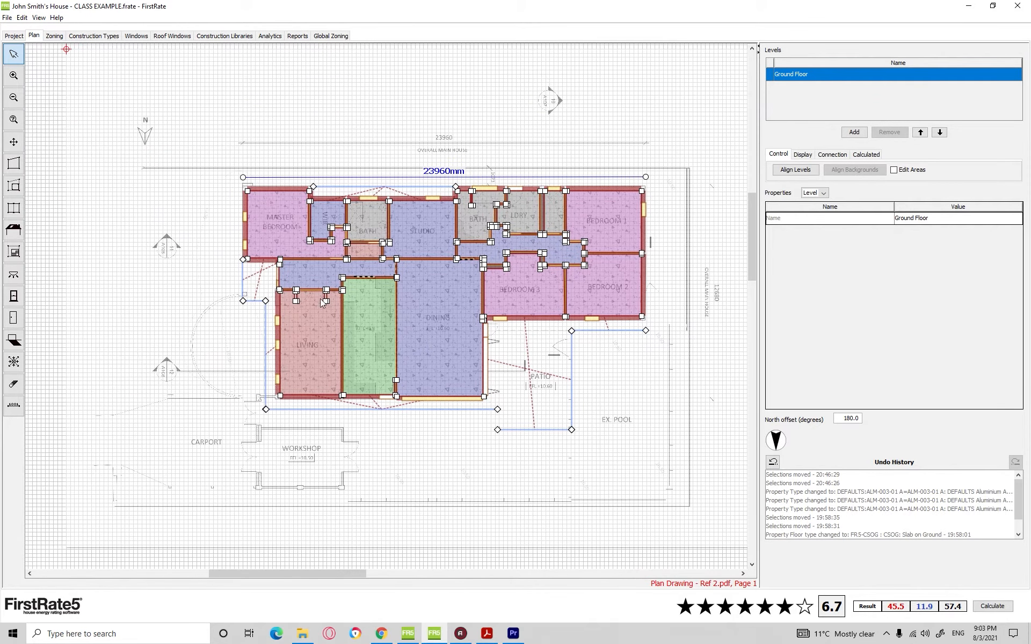
scroll(638, 336, up, 4)
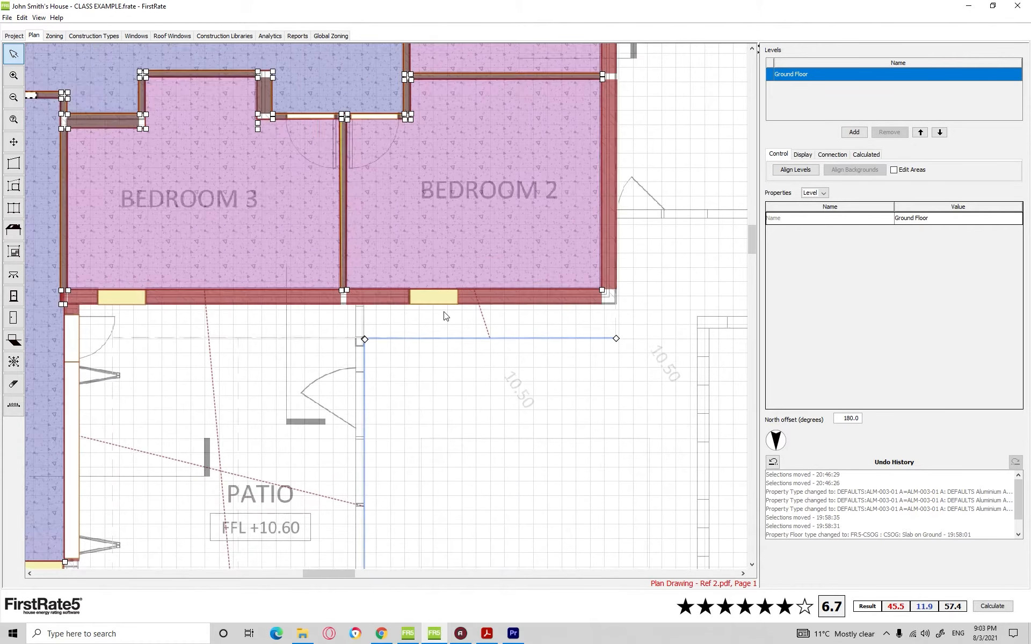
click(445, 294)
drag(442, 279, 444, 292)
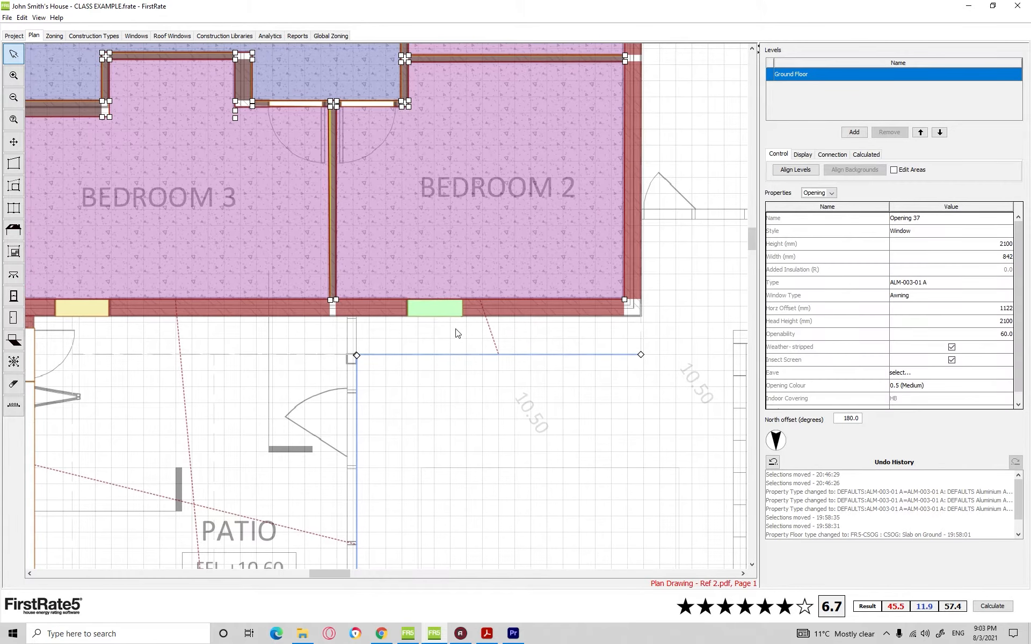
Delete the eave line outside Bedroom 2's window wall.
click(457, 332)
click(510, 355)
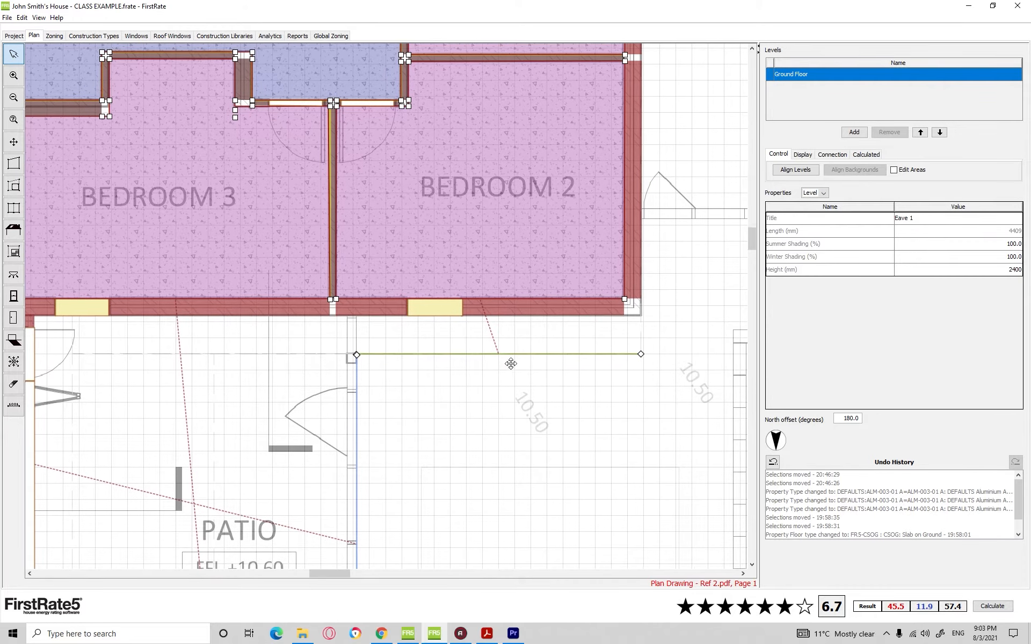
key(Delete)
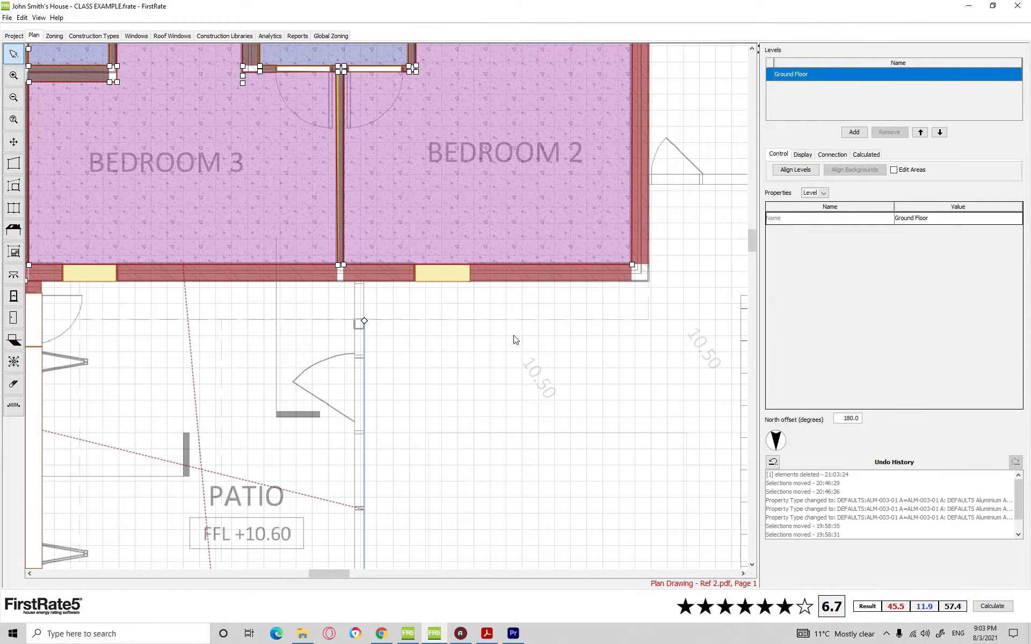
Examine Bedroom 2's window wall properties and the dashed roof outline drawn outside that wall.
scroll(507, 348, down, 3)
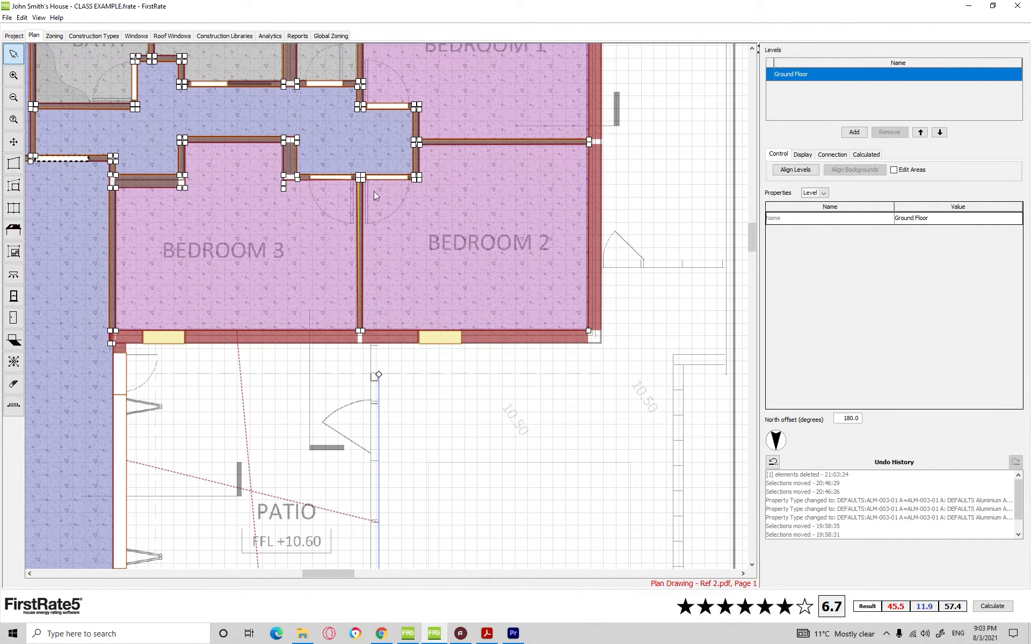
click(495, 340)
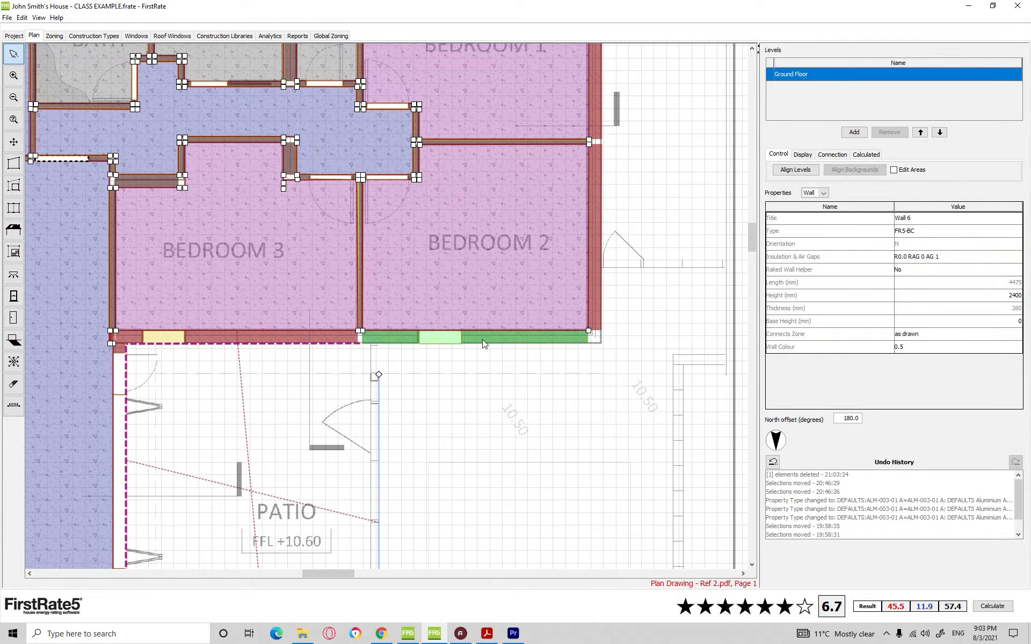
click(633, 242)
scroll(506, 372, up, 6)
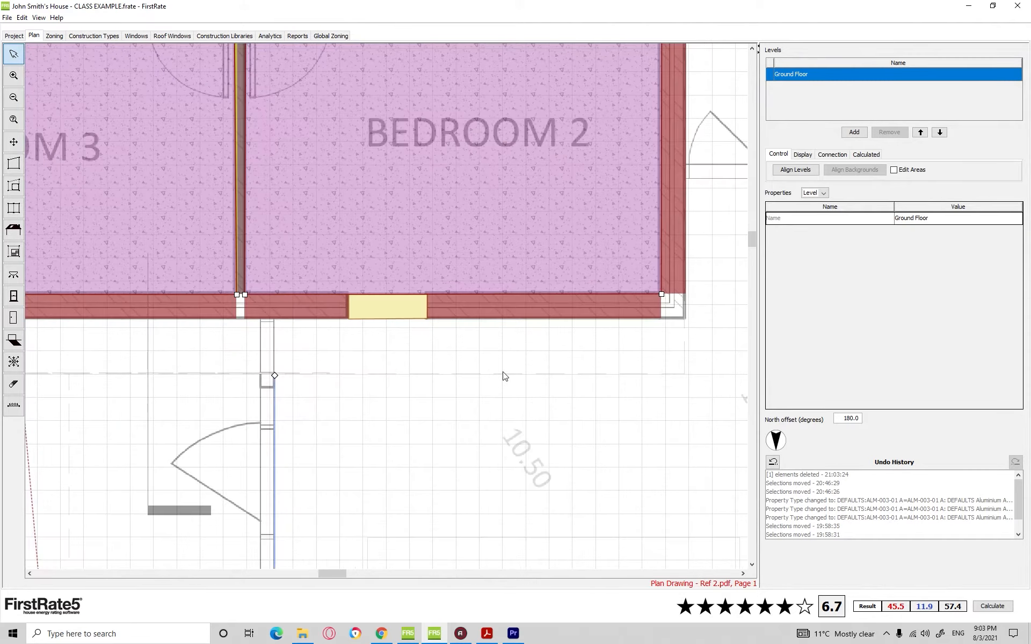
scroll(523, 351, down, 1)
drag(518, 349, 203, 325)
drag(620, 325, 507, 325)
scroll(564, 326, down, 2)
scroll(469, 325, down, 2)
drag(306, 302, 413, 334)
scroll(414, 330, down, 2)
Create an eave with a 100 mm projection along Bedroom 2's window wall.
right_click(441, 298)
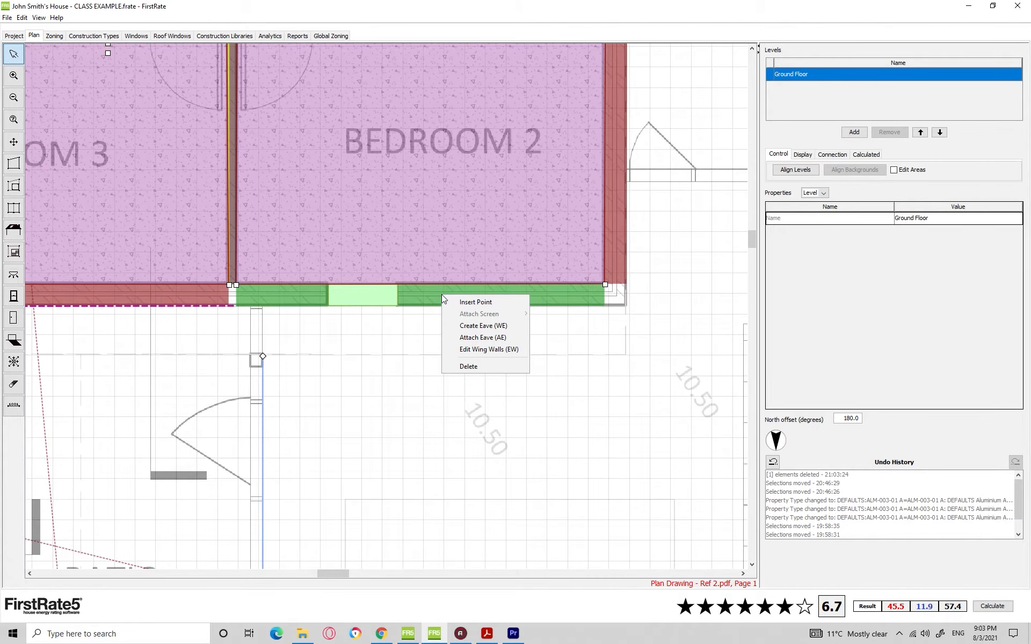
click(478, 331)
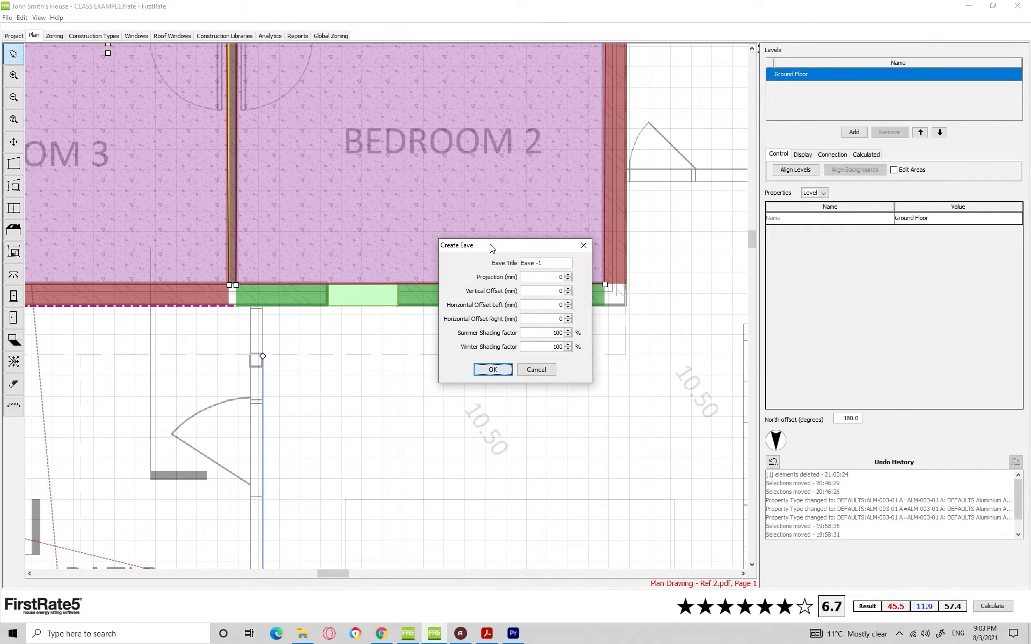
drag(488, 245, 613, 197)
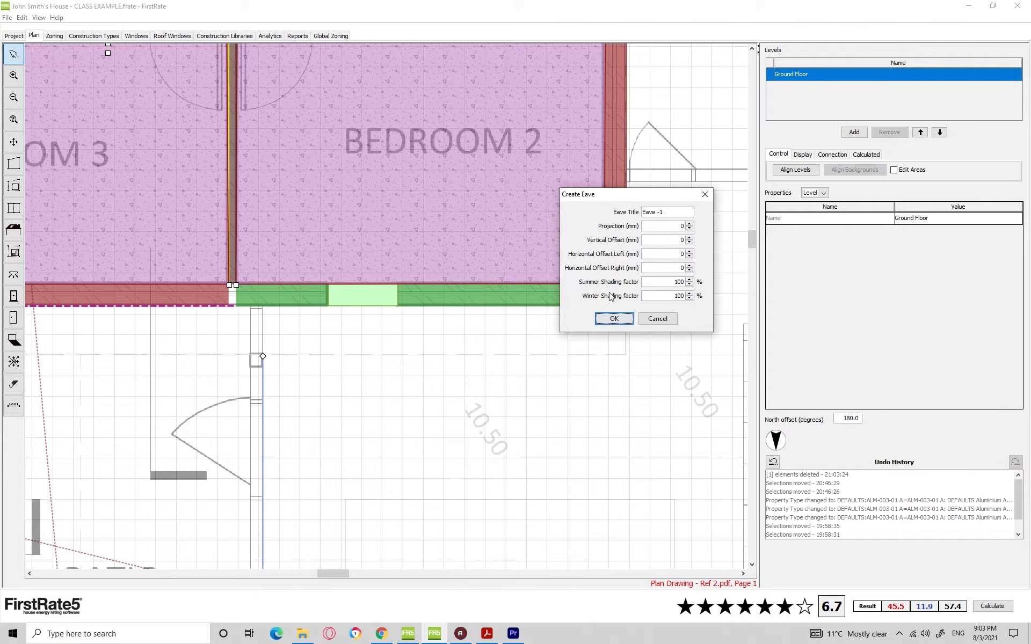
click(658, 226)
text(100)
click(607, 318)
click(317, 336)
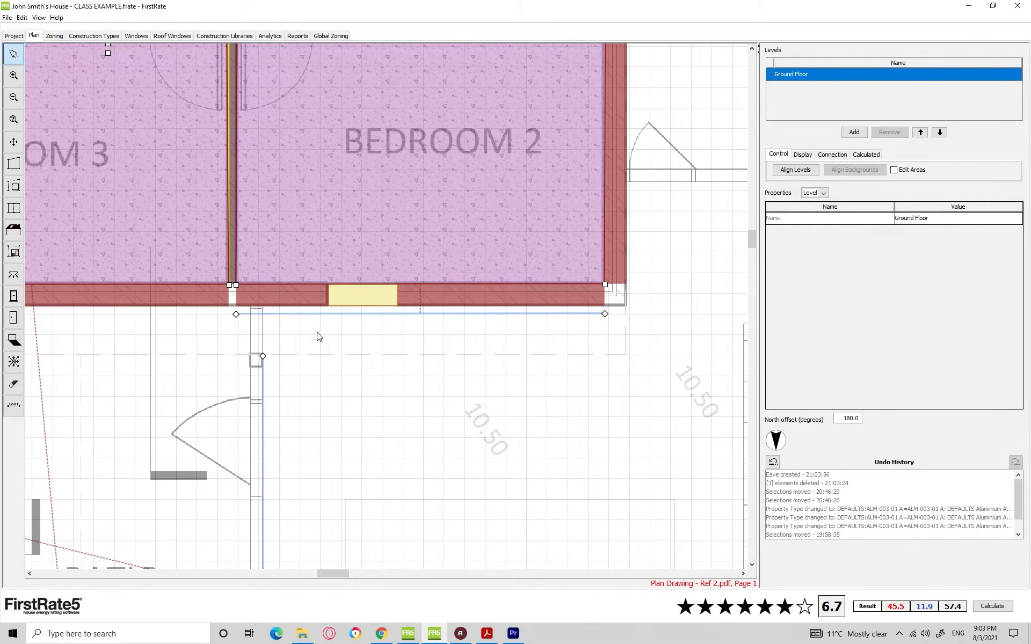
Move Bedroom 2's new eave line out to the dashed roof outline and shorten its patio end to meet the patio eave.
scroll(318, 336, up, 3)
drag(363, 282, 356, 379)
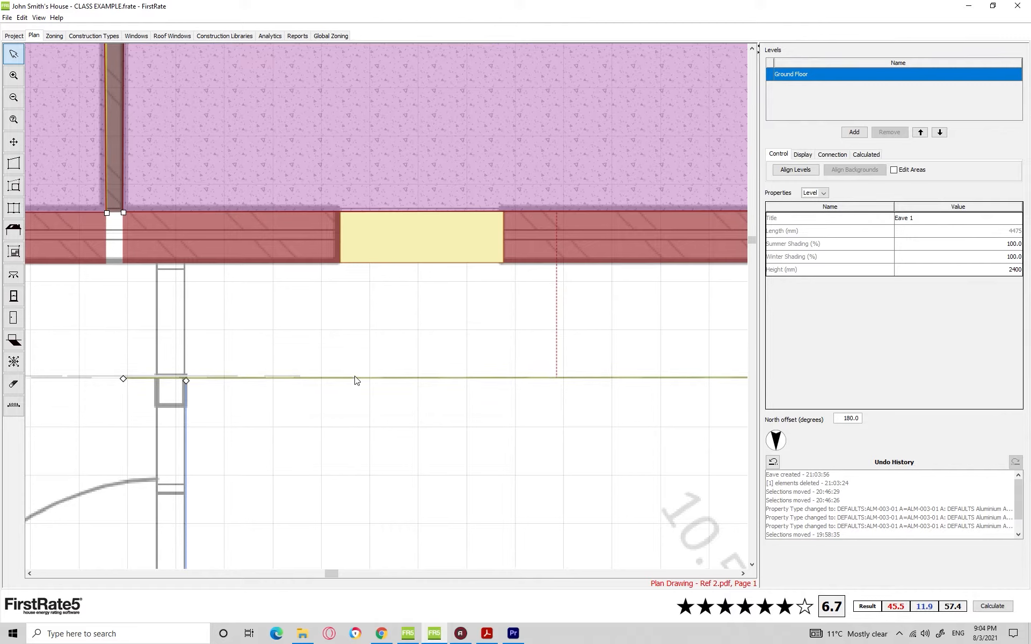
drag(124, 378, 189, 379)
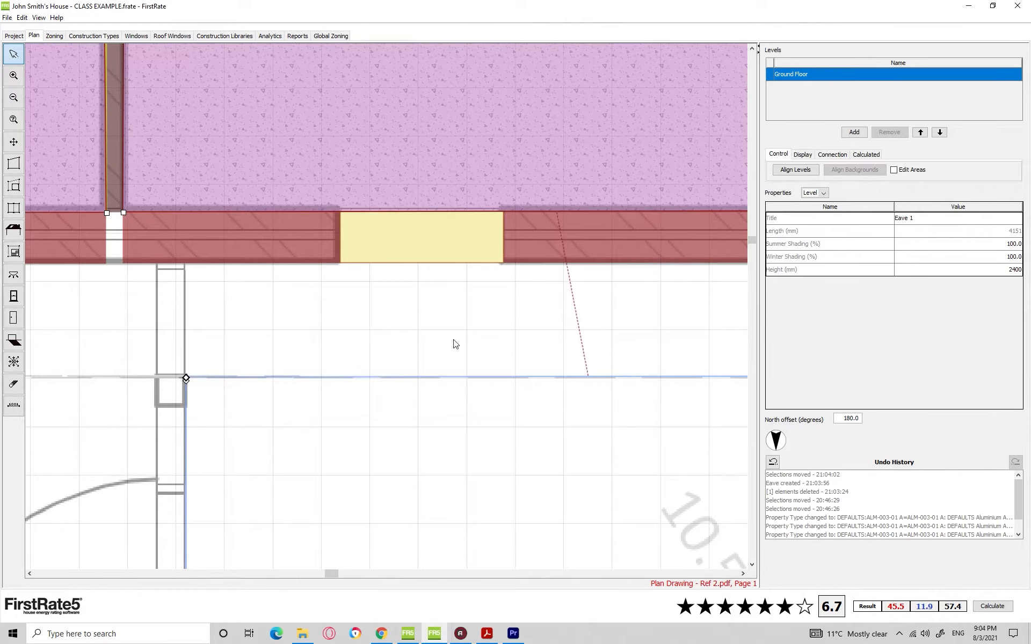
Extend the outer end of Bedroom 2's eave to the roof outline's corner, about 4407 mm in total length.
drag(415, 338, 182, 334)
scroll(183, 335, down, 3)
drag(488, 348, 242, 356)
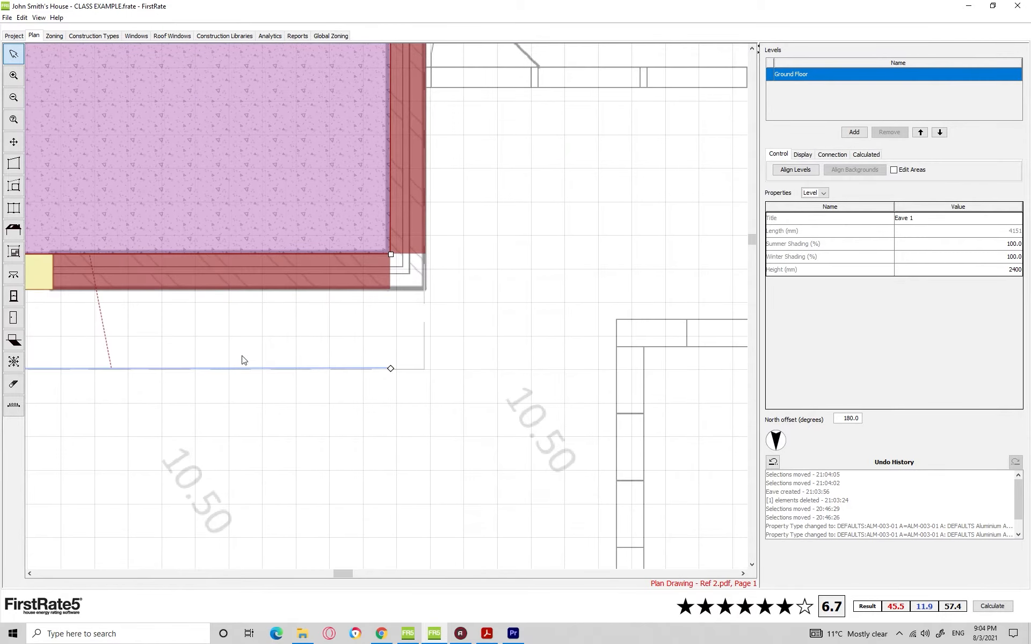
scroll(395, 369, up, 5)
drag(373, 370, 440, 371)
scroll(545, 327, down, 3)
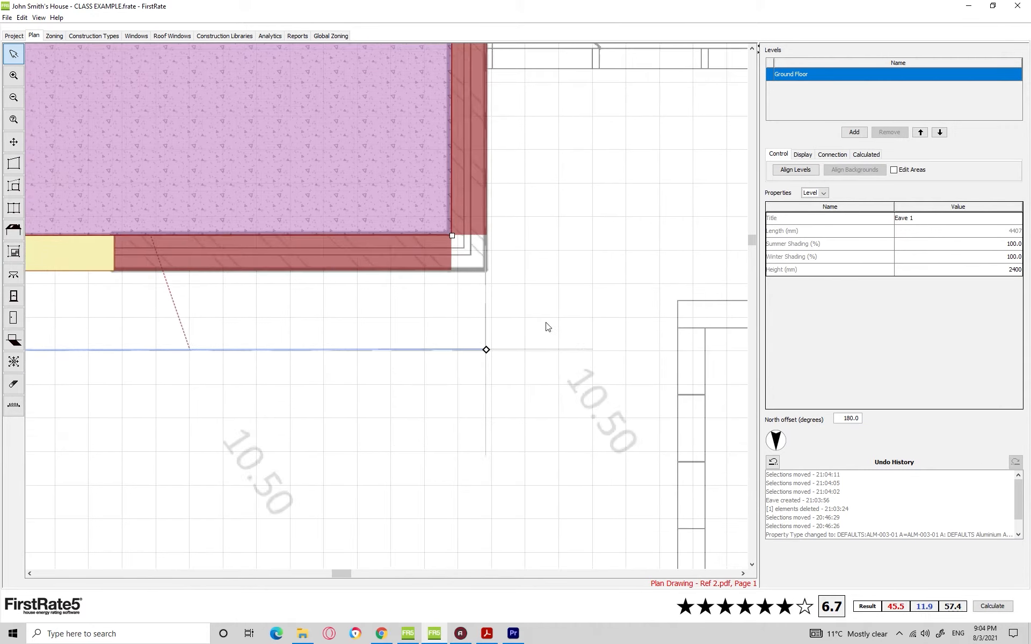
Examine how the patio eave lines connect to the walls of the dining zone and Bedroom 3.
drag(328, 369, 406, 372)
scroll(406, 360, down, 2)
drag(346, 407, 427, 288)
click(361, 322)
drag(278, 350, 398, 243)
scroll(381, 265, down, 1)
scroll(381, 266, down, 1)
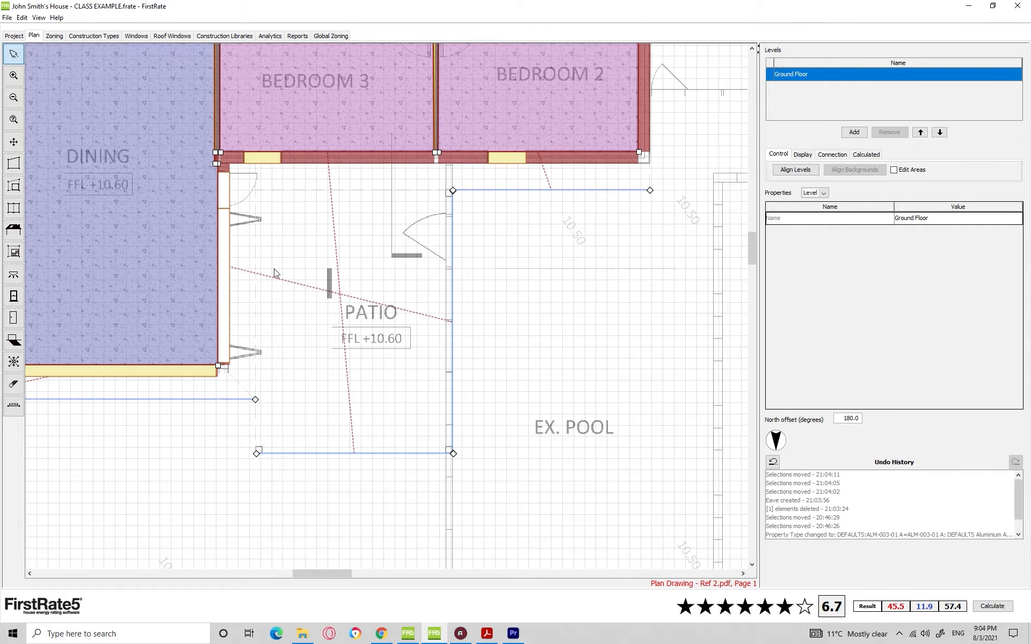
drag(324, 345, 444, 360)
scroll(446, 356, up, 1)
scroll(447, 360, down, 1)
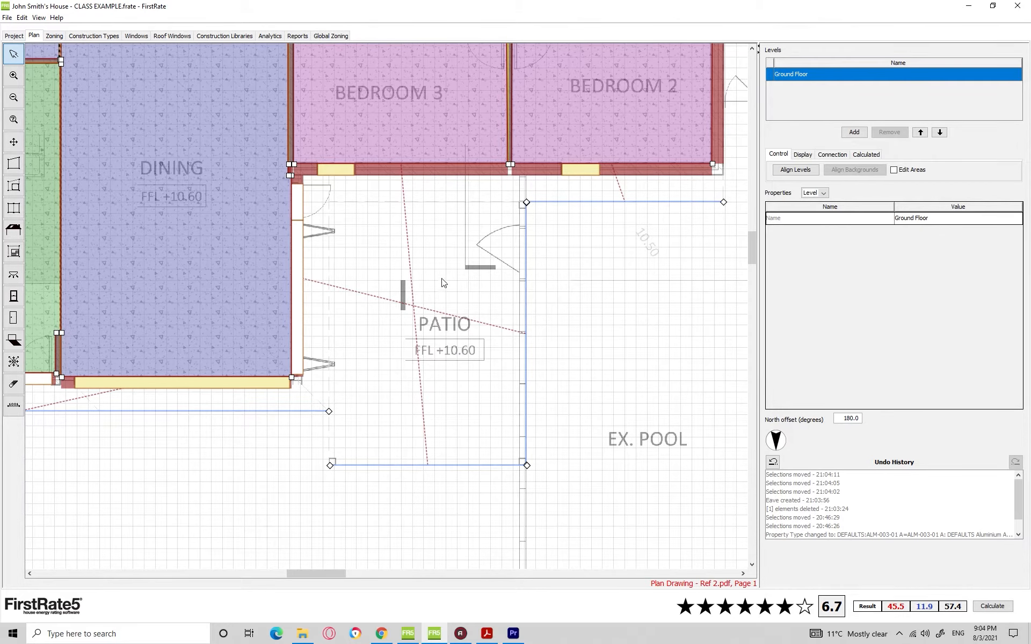
scroll(427, 274, up, 1)
drag(425, 381, 398, 290)
drag(342, 378, 338, 419)
scroll(412, 182, up, 2)
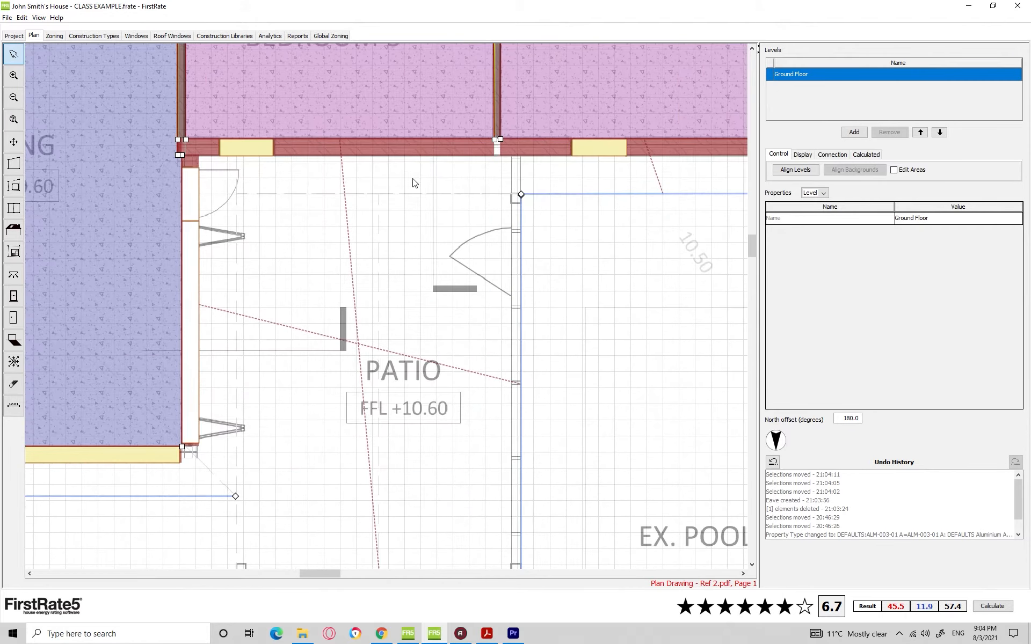
scroll(414, 182, down, 2)
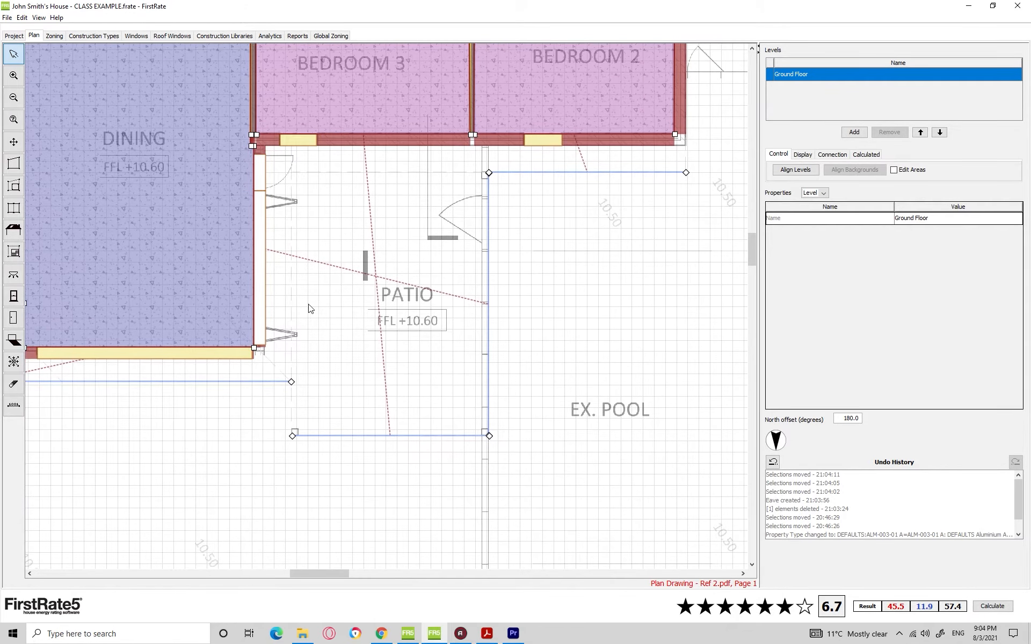
scroll(305, 305, up, 2)
scroll(300, 316, down, 1)
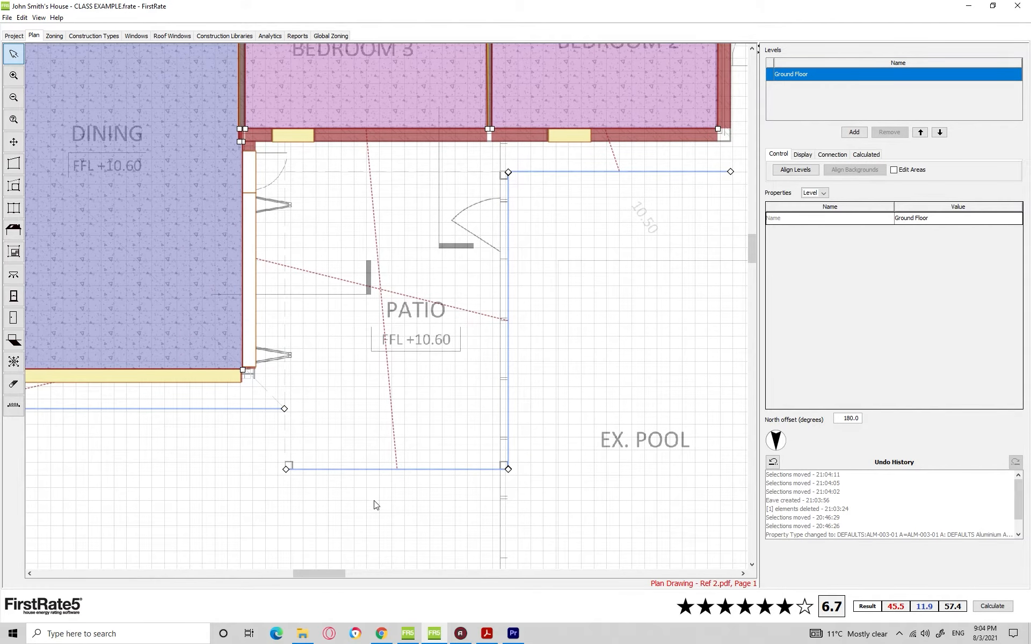
Examine the ends and corners of the patio eave lines at the post positions and along the pool side.
scroll(374, 495, up, 3)
scroll(415, 408, up, 1)
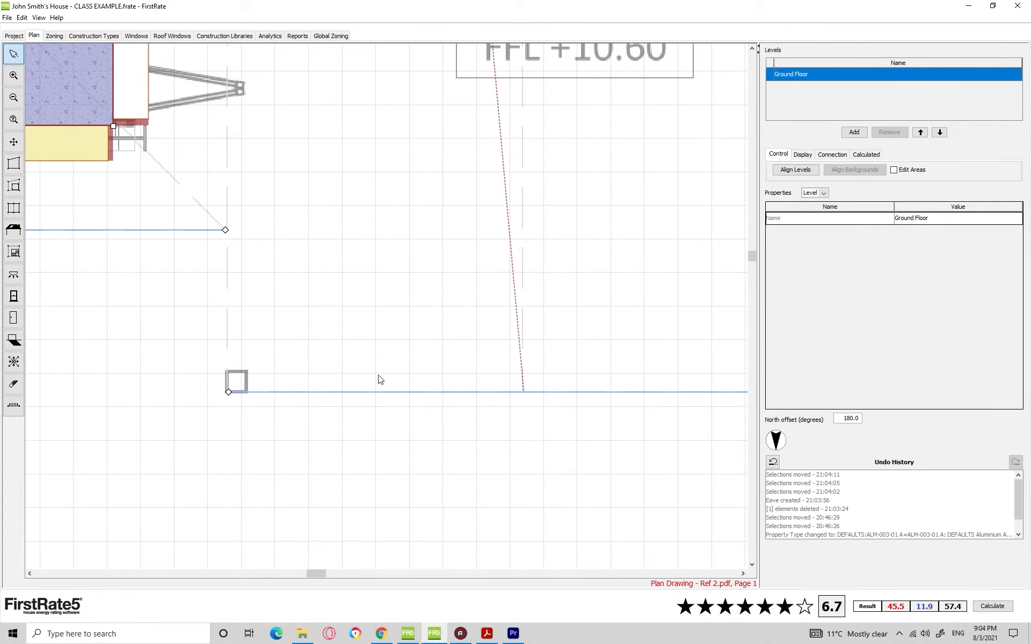
scroll(261, 382, up, 2)
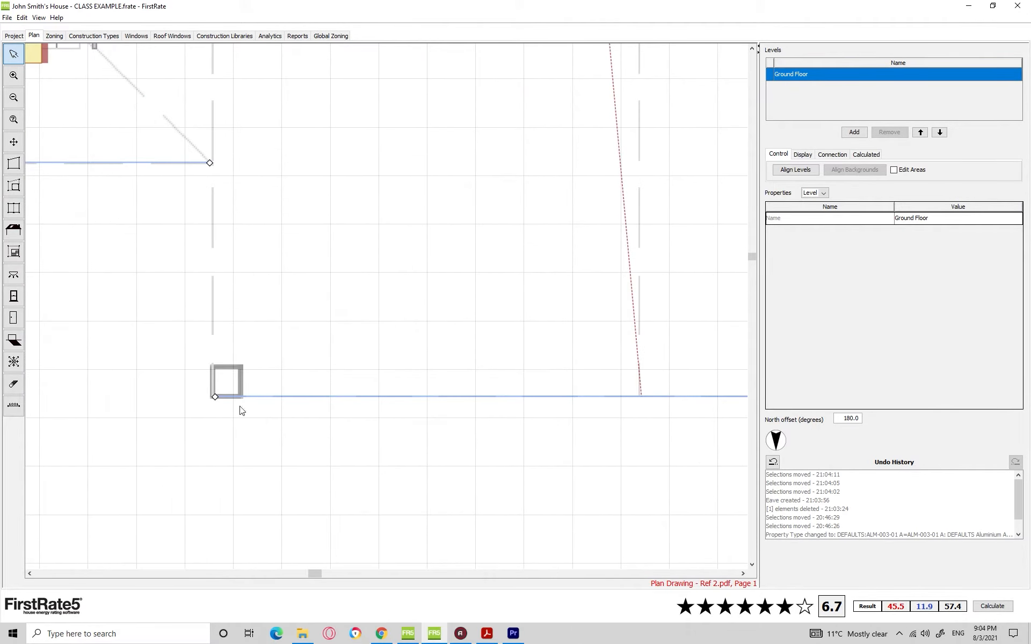
scroll(259, 409, down, 2)
drag(250, 407, 159, 369)
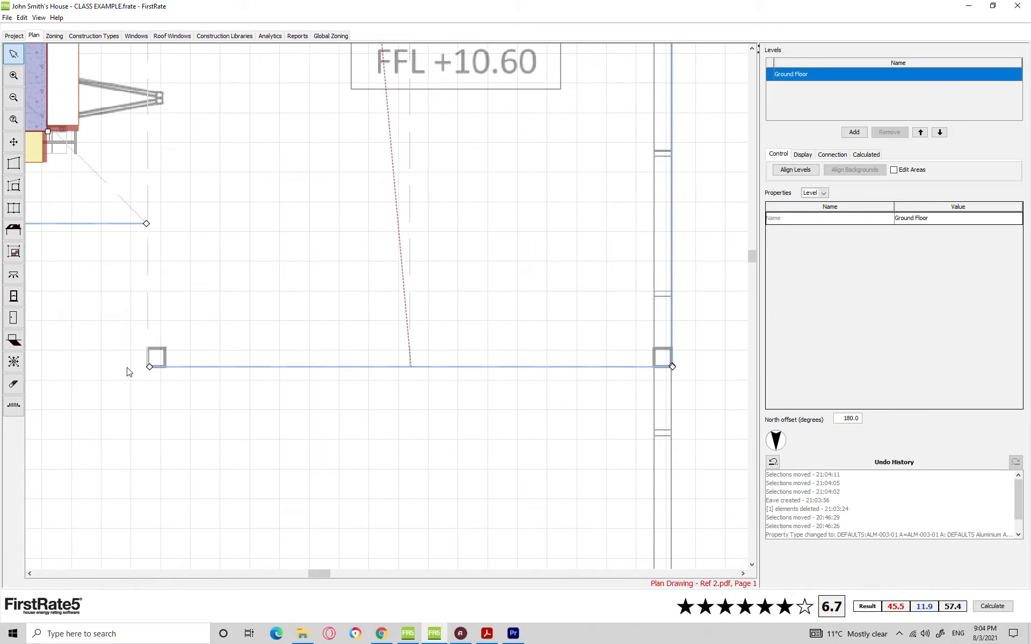
drag(667, 365, 483, 460)
scroll(481, 461, down, 2)
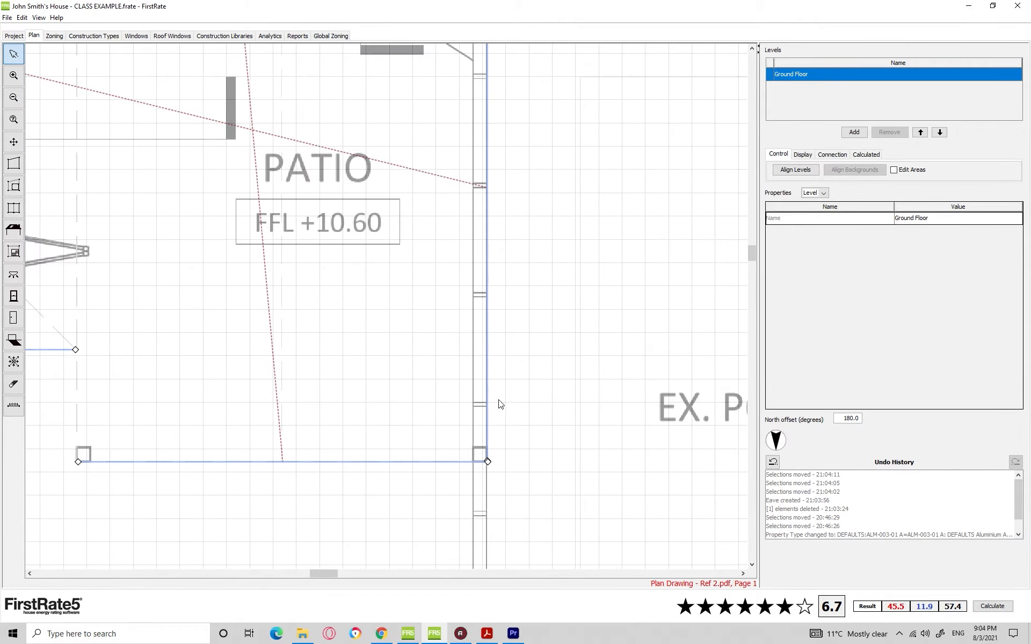
scroll(483, 228, up, 3)
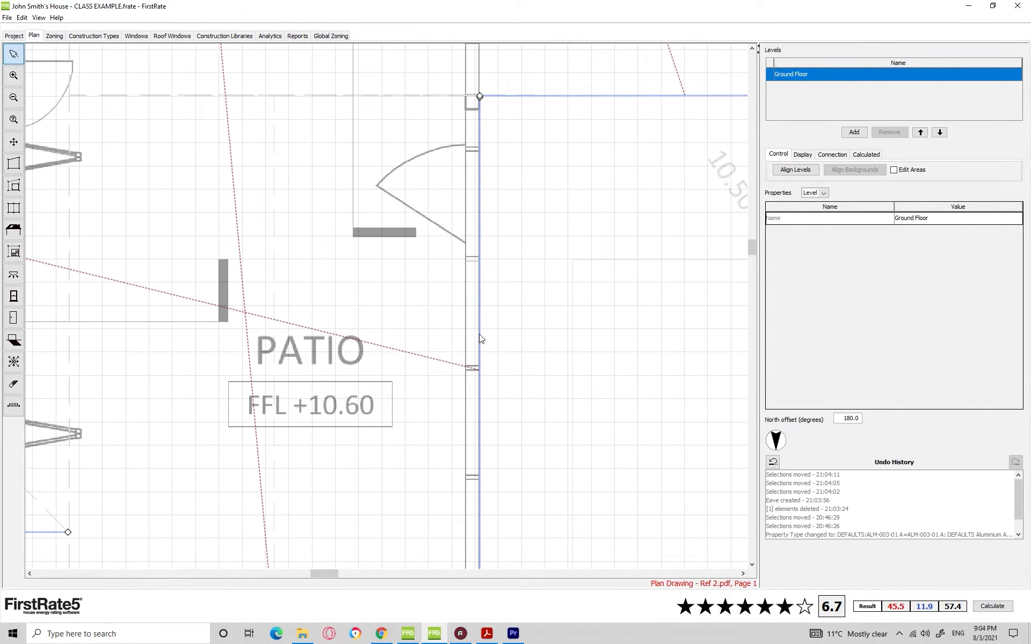
drag(486, 452, 497, 368)
scroll(497, 367, down, 6)
scroll(344, 315, up, 2)
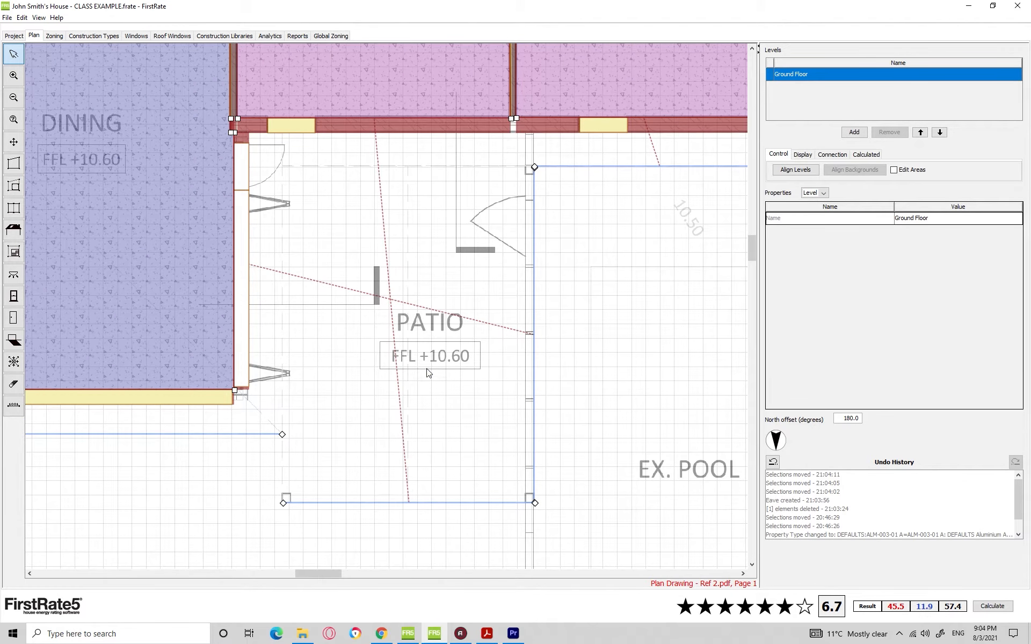
scroll(397, 333, down, 3)
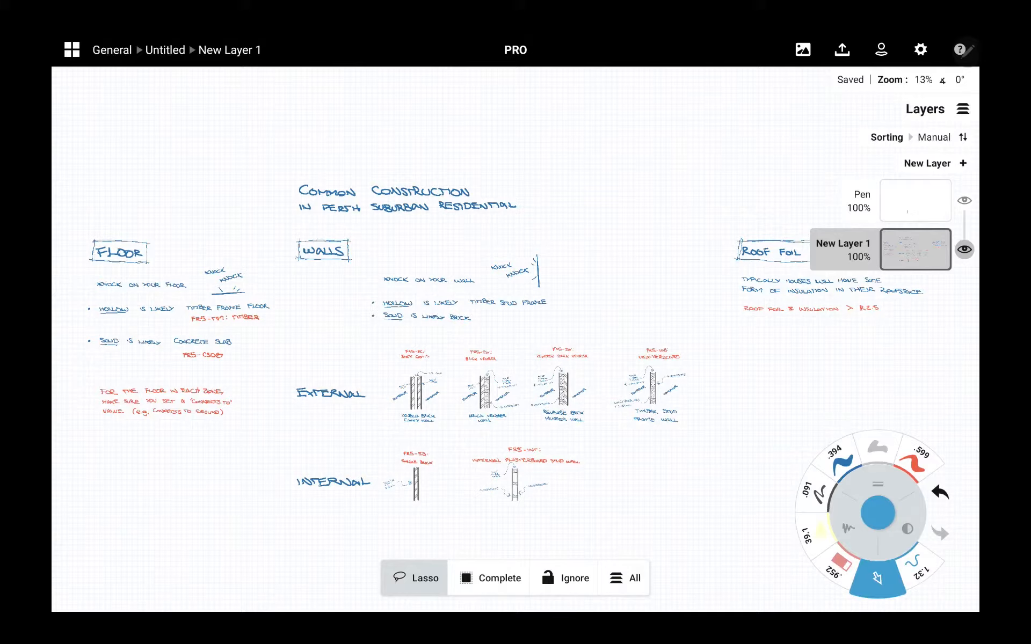
Read the Floor section of the handwritten common construction notes, including the floor type codes and the 'Connects to' reminder.
scroll(161, 322, up, 5)
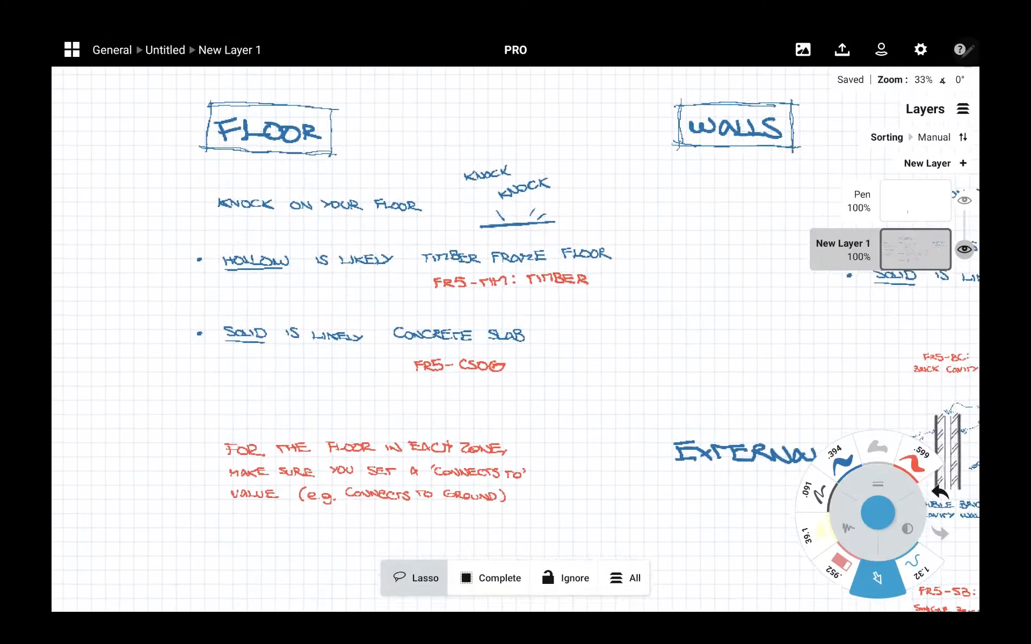
scroll(167, 369, down, 4)
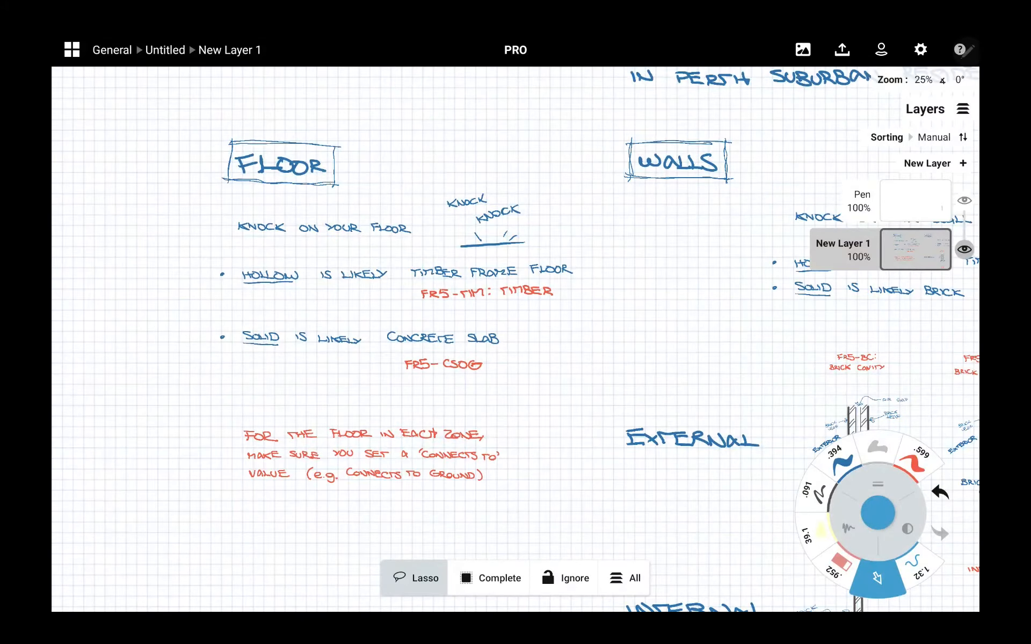
scroll(148, 443, down, 2)
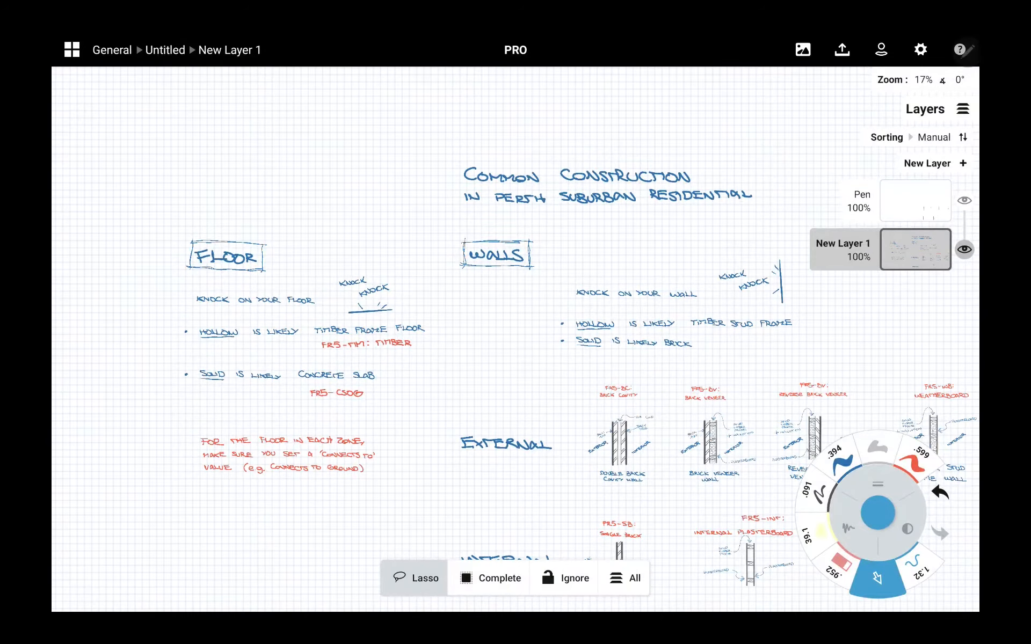
scroll(204, 386, up, 5)
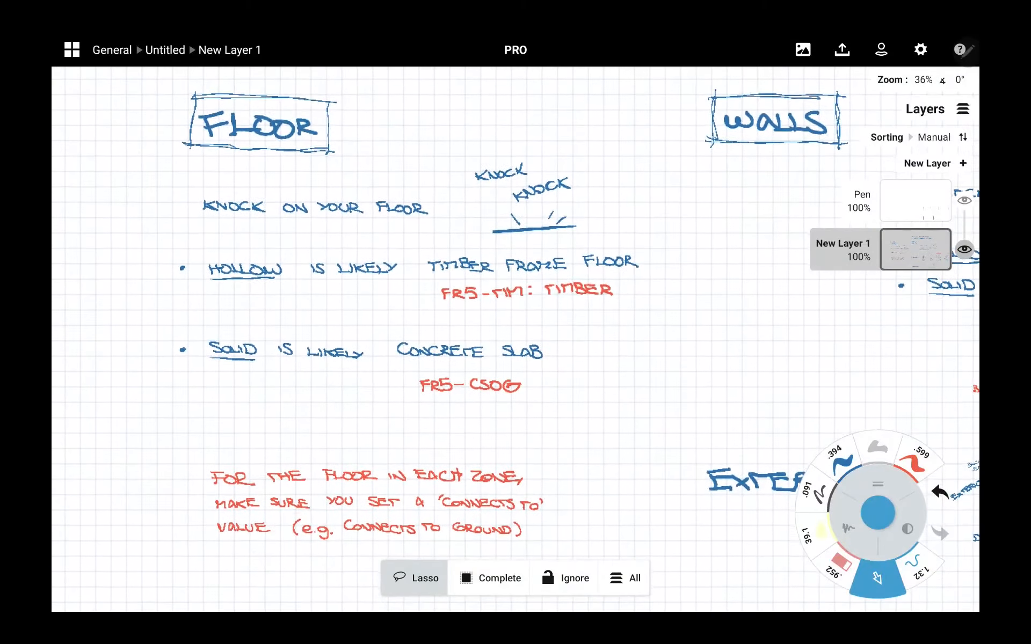
scroll(472, 268, down, 2)
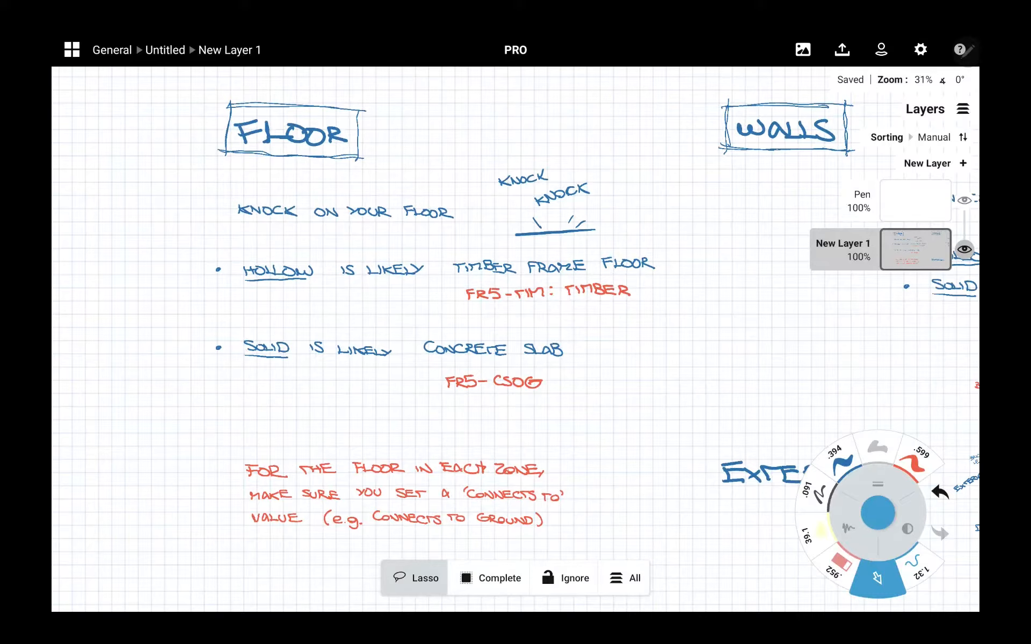
scroll(515, 339, up, 2)
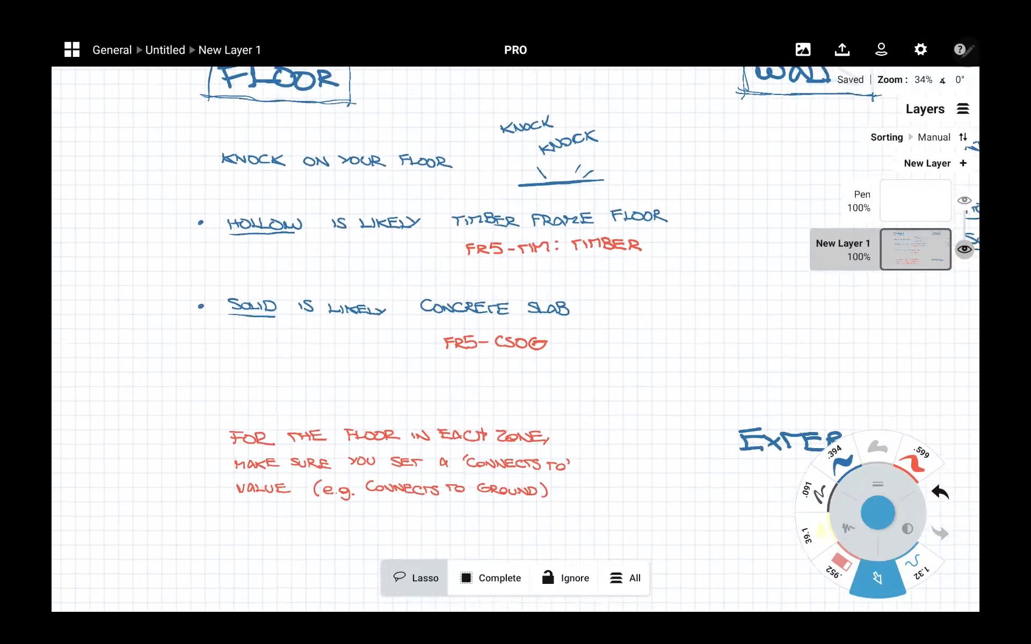
scroll(515, 339, down, 2)
scroll(516, 339, up, 2)
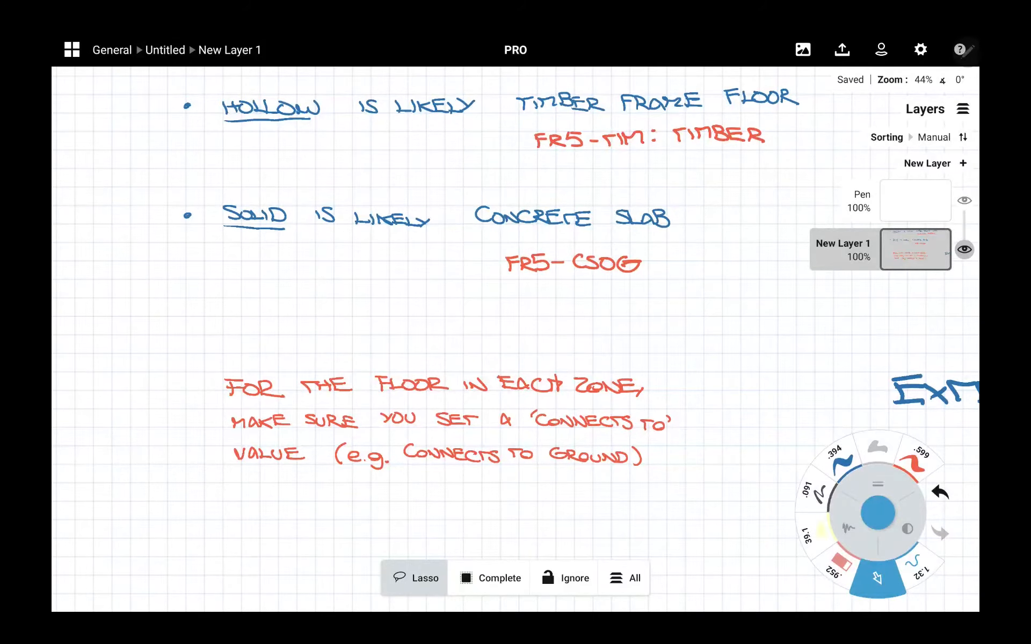
scroll(515, 339, down, 2)
scroll(515, 339, up, 1)
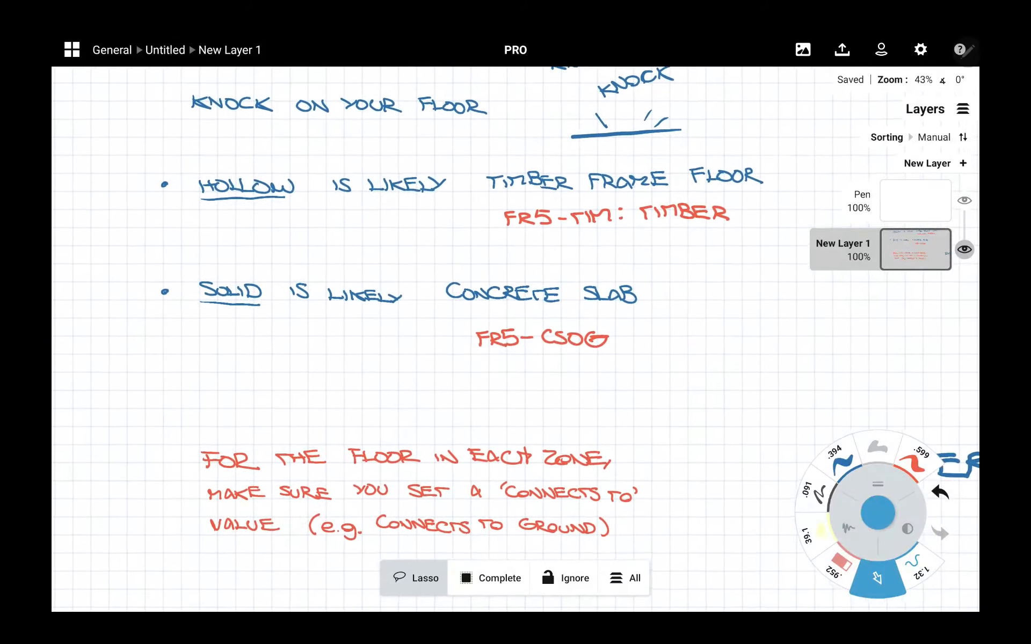
scroll(515, 339, down, 1)
scroll(515, 339, down, 1)
scroll(516, 340, up, 1)
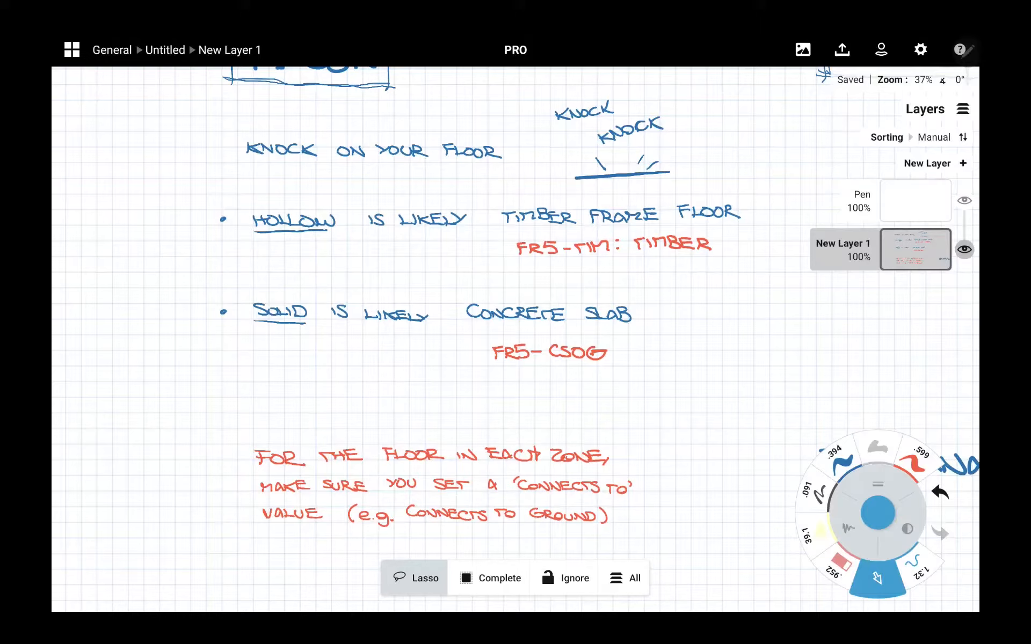
Circle the FR5-CSOG floor code with the red 0.599 mm pen, and undo the circle.
click(912, 460)
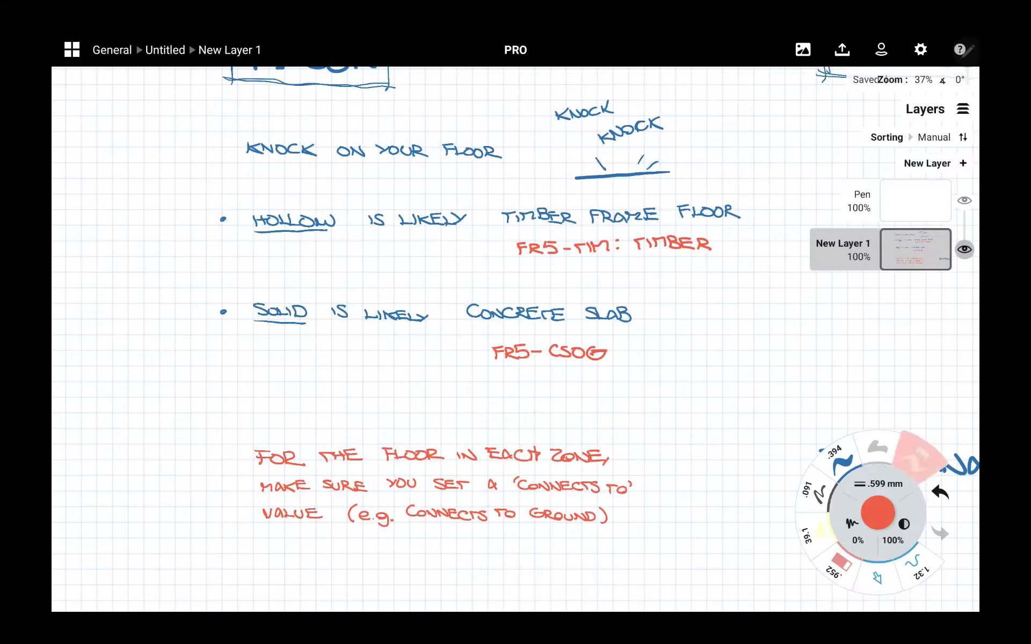
mouse_move(489, 324)
mouse_down()
mouse_move(473, 378)
mouse_move(427, 346)
mouse_move(537, 325)
mouse_move(520, 325)
mouse_up()
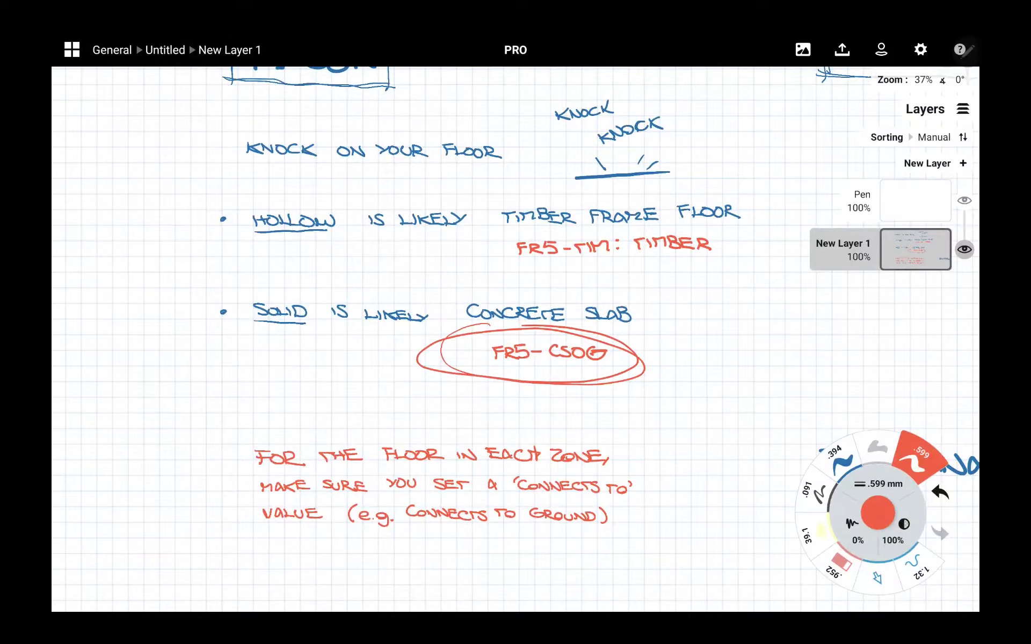
key(ctrl+z)
scroll(516, 340, down, 2)
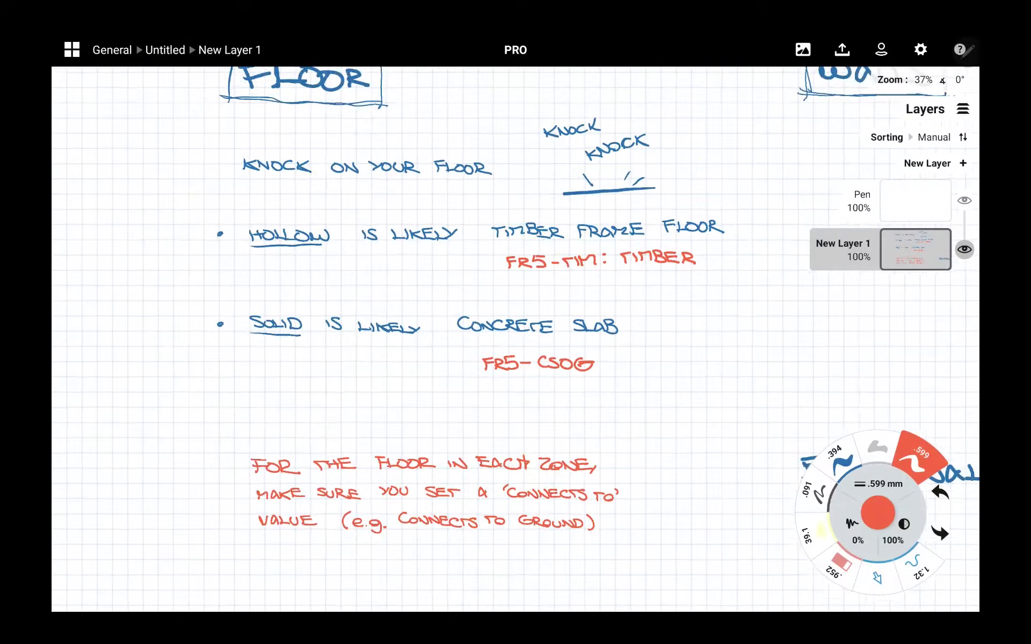
Read the Walls section of the common construction notes, including the knock test and the external and internal wall type codes.
scroll(515, 339, right, 7)
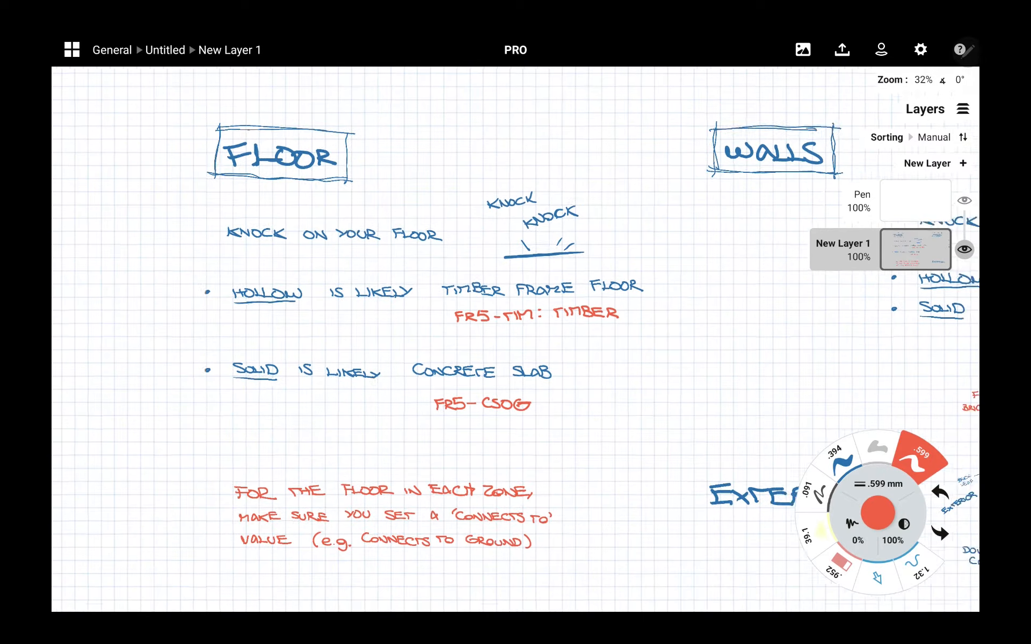
scroll(516, 340, right, 3)
scroll(515, 340, up, 2)
scroll(516, 339, up, 2)
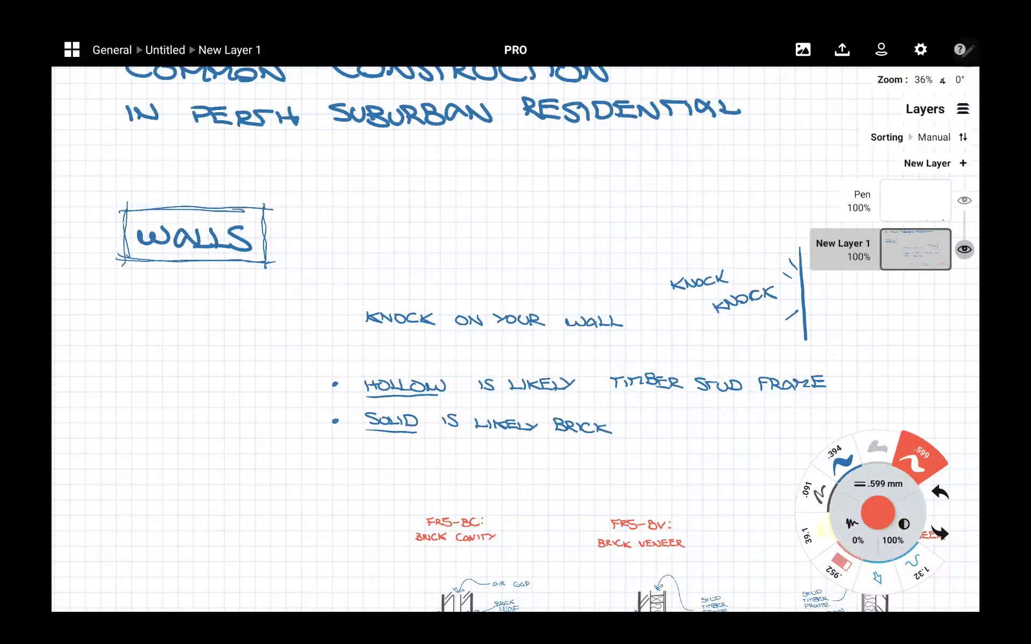
scroll(515, 340, down, 2)
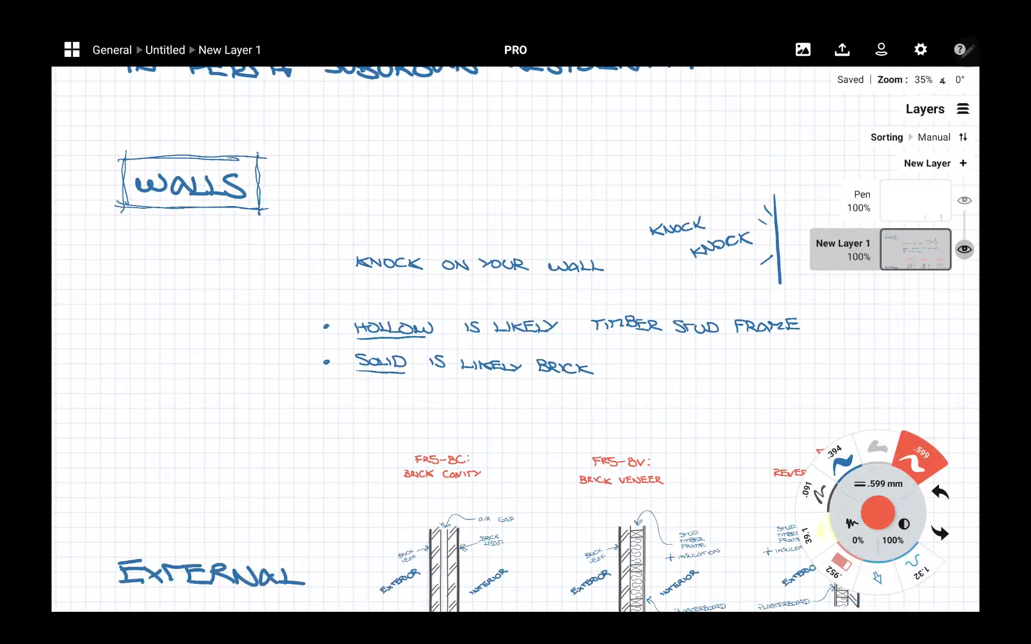
scroll(515, 339, down, 3)
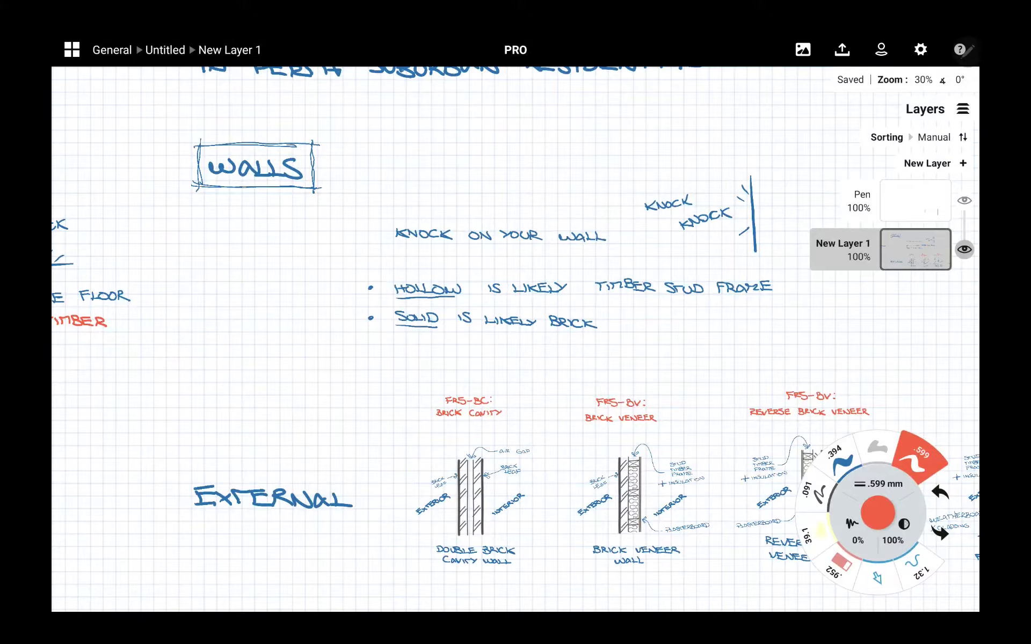
scroll(516, 339, down, 3)
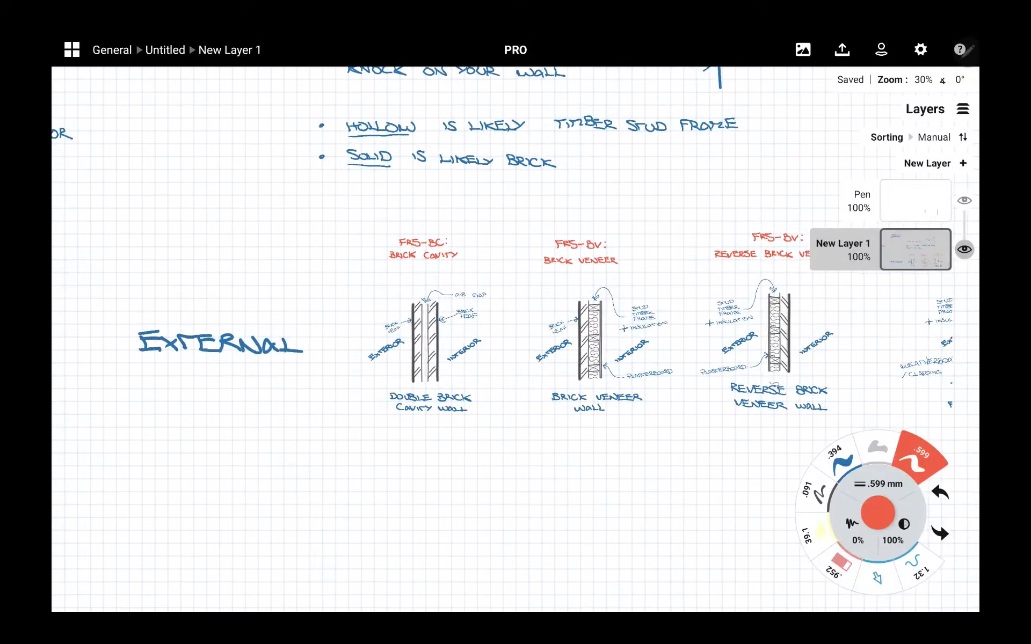
scroll(515, 339, down, 3)
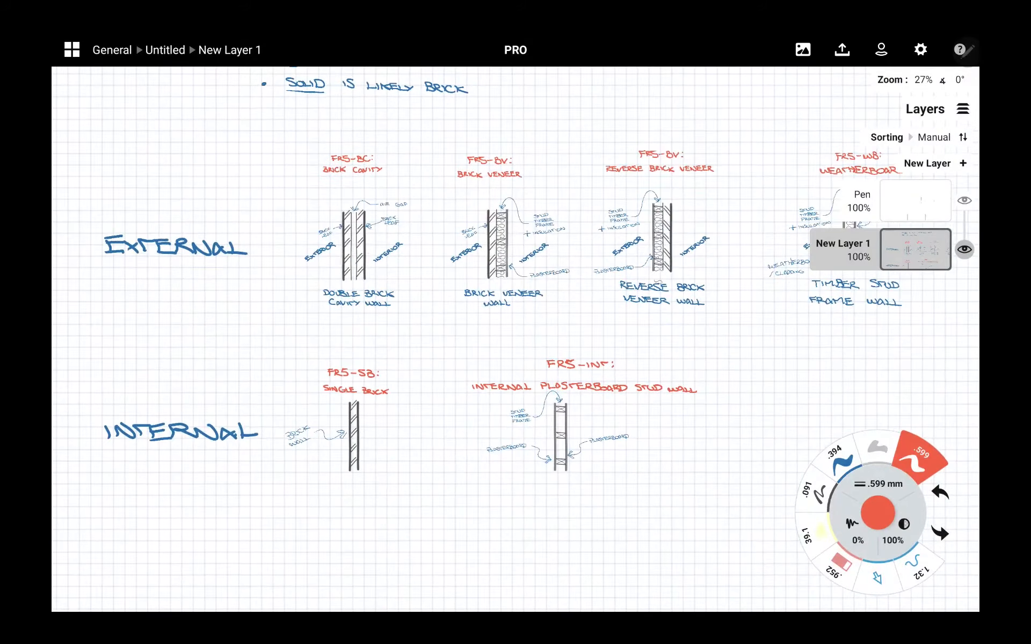
scroll(515, 339, up, 1)
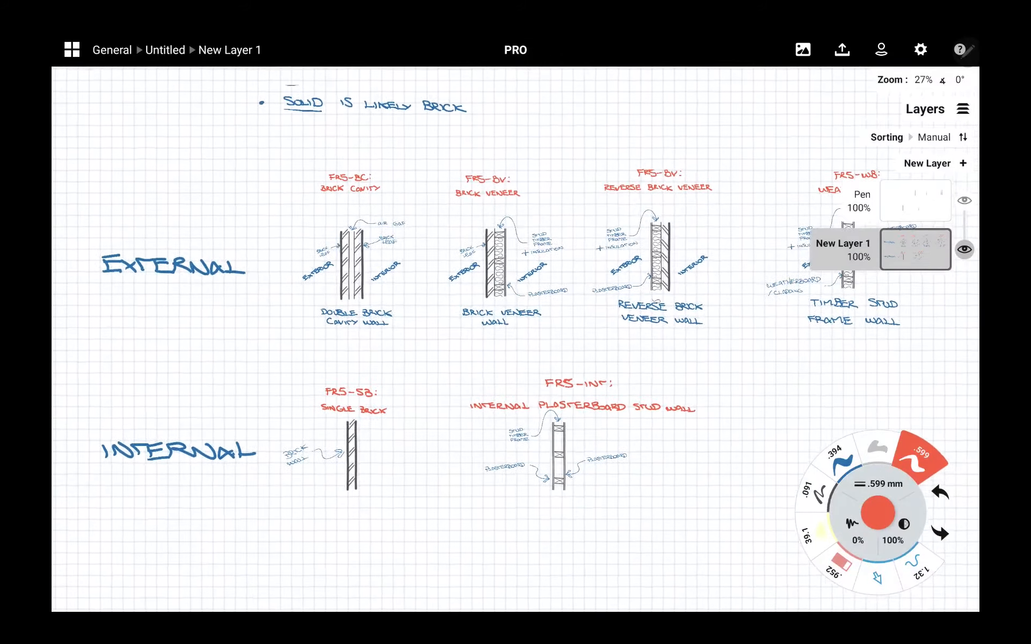
scroll(515, 339, down, 1)
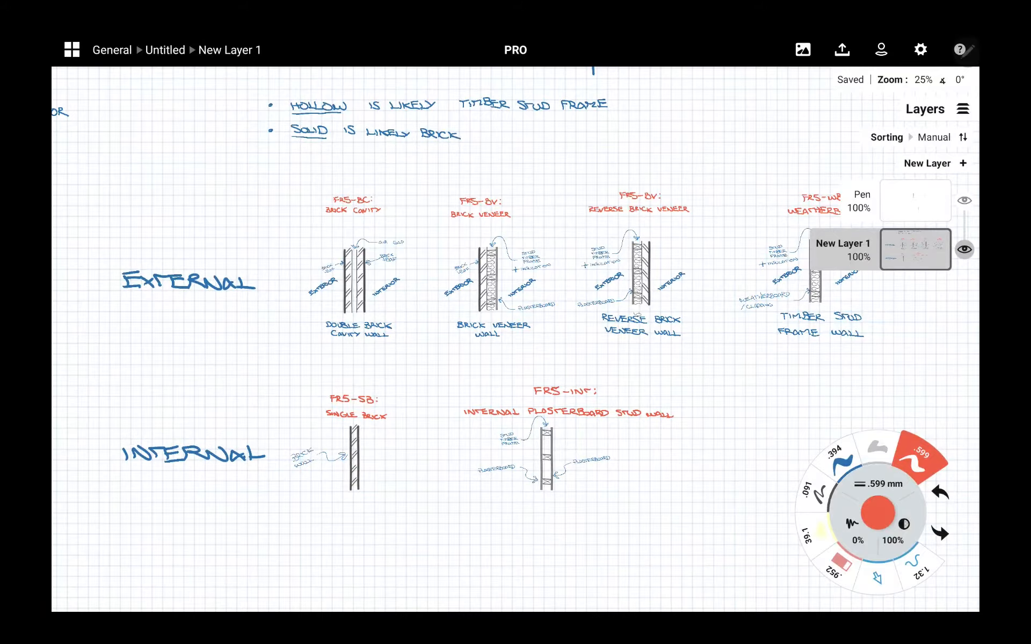
Circle the FR5-BC: Brick Cavity label above the double brick cavity wall with the red 0.599 mm pen.
scroll(516, 339, up, 5)
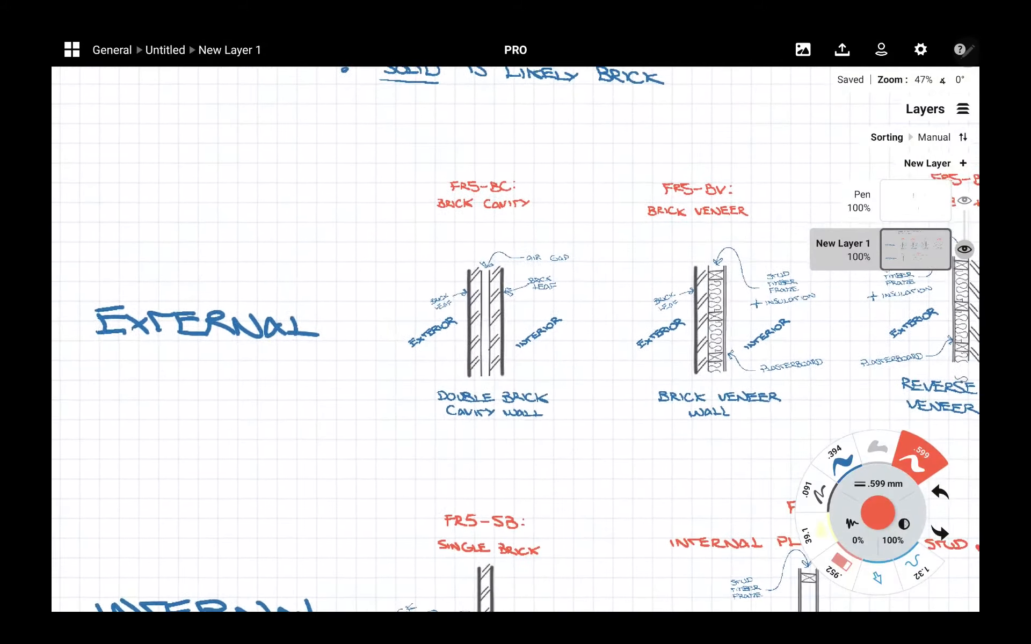
scroll(515, 339, up, 2)
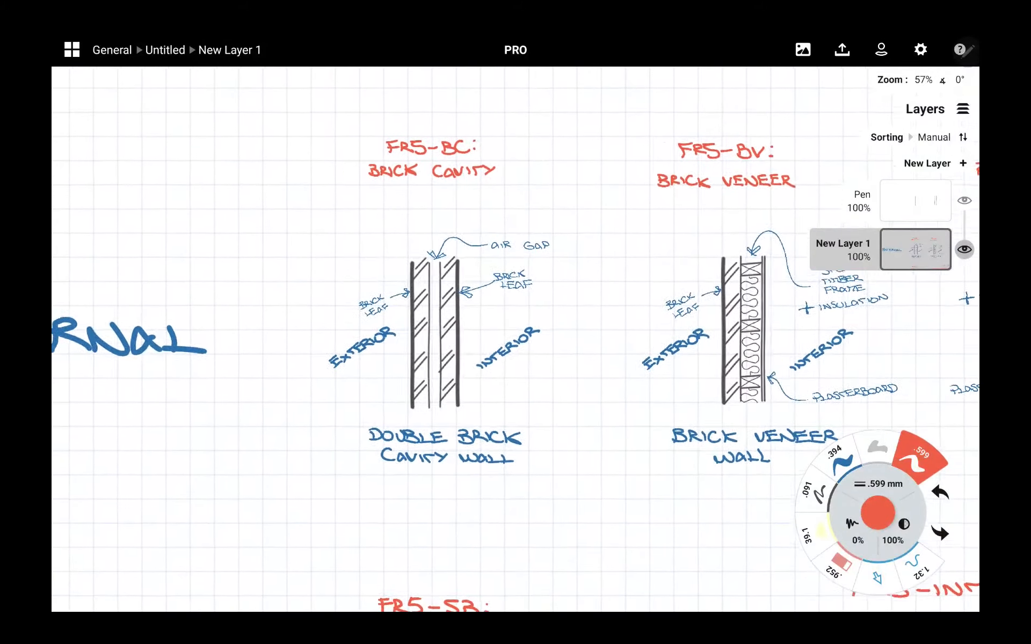
scroll(515, 339, down, 2)
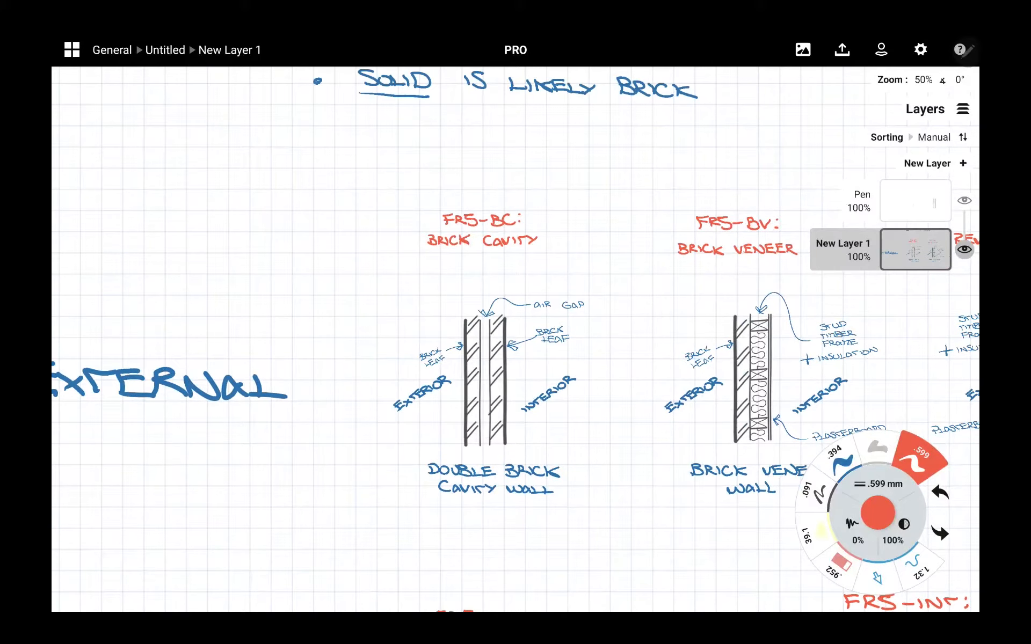
mouse_move(436, 198)
mouse_down()
mouse_move(429, 181)
mouse_move(394, 198)
mouse_up()
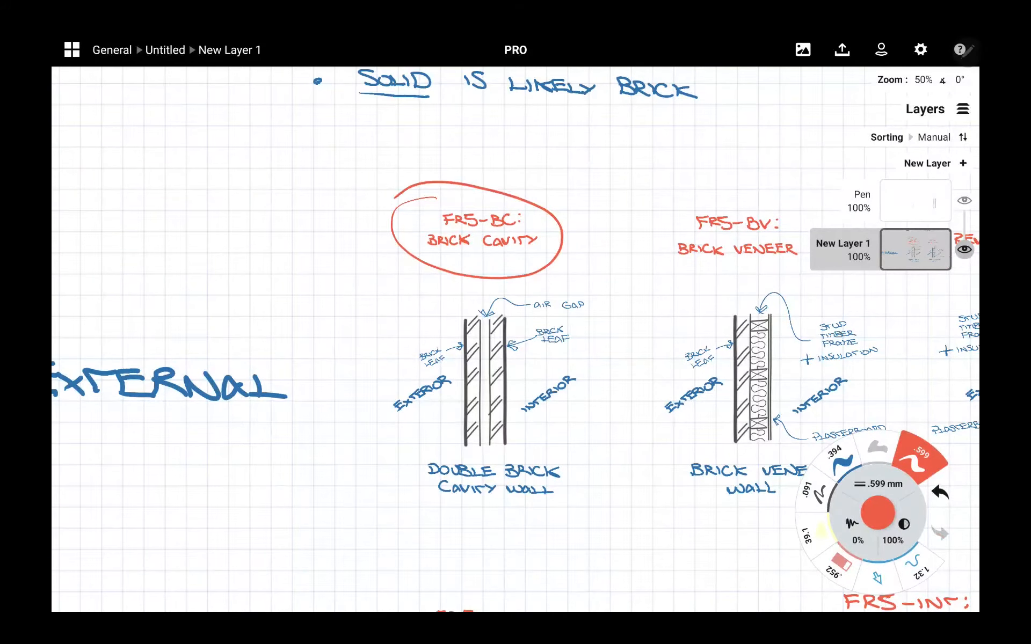
Circle the Exterior label on the double brick cavity wall sketch in red, and undo the circle.
scroll(483, 375, up, 5)
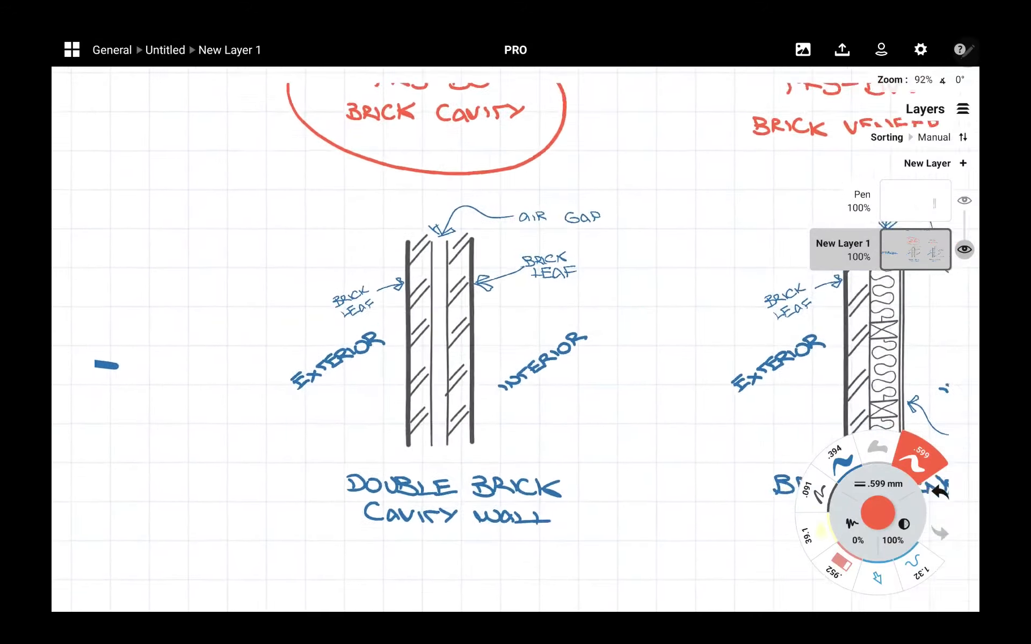
scroll(483, 322, down, 2)
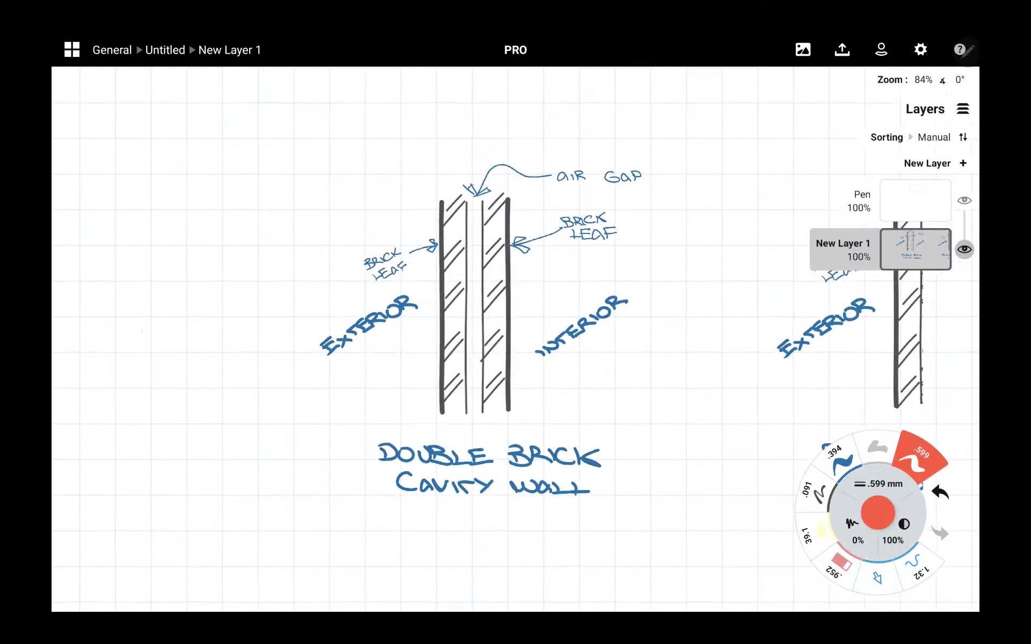
mouse_move(333, 324)
mouse_down()
mouse_move(313, 359)
mouse_move(424, 298)
mouse_up()
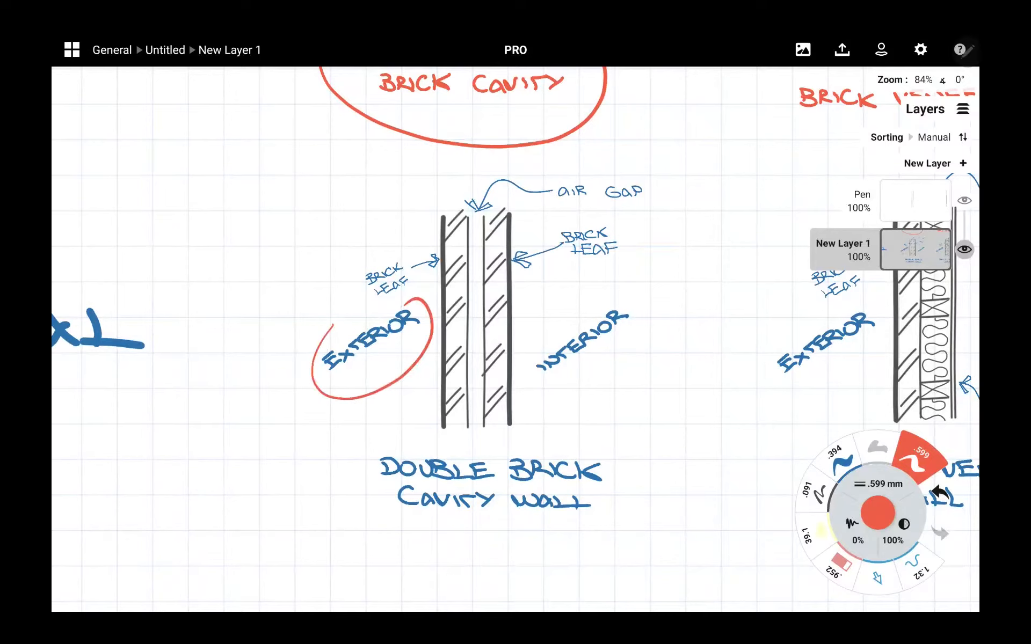
key(ctrl+z)
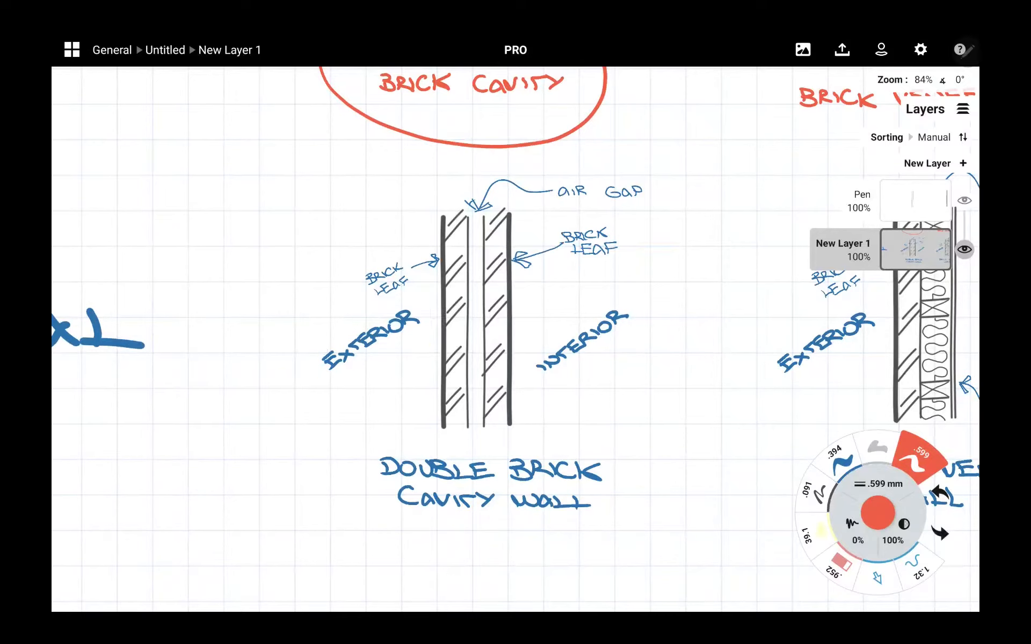
Mark the exterior side, the air gap and the interior side of the double brick cavity wall in red, and undo the three marks.
mouse_move(328, 273)
mouse_down()
mouse_move(343, 395)
mouse_move(373, 238)
mouse_move(357, 240)
mouse_up()
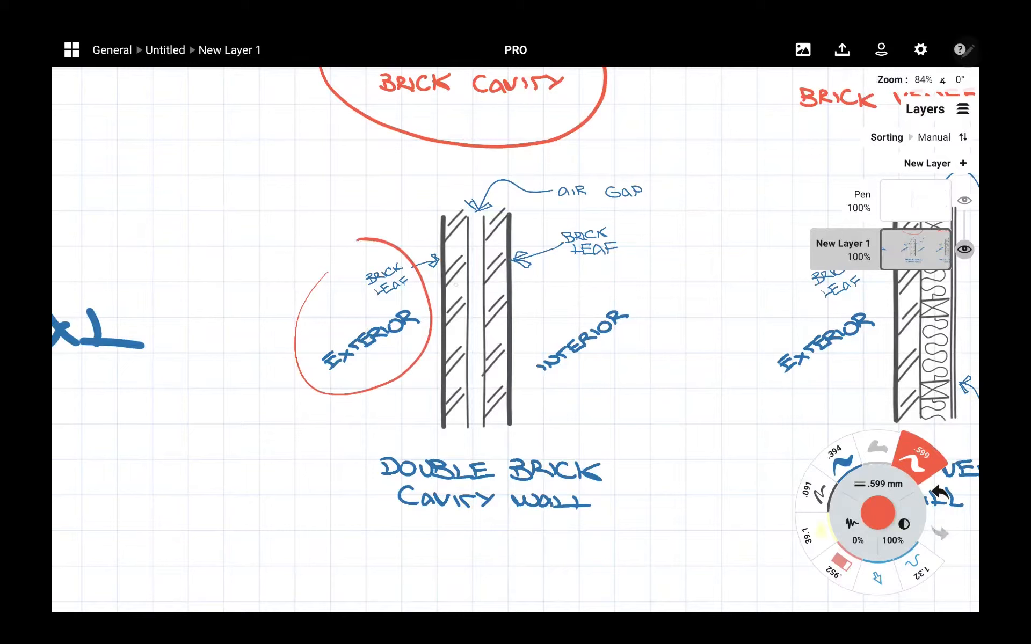
drag(476, 228, 481, 415)
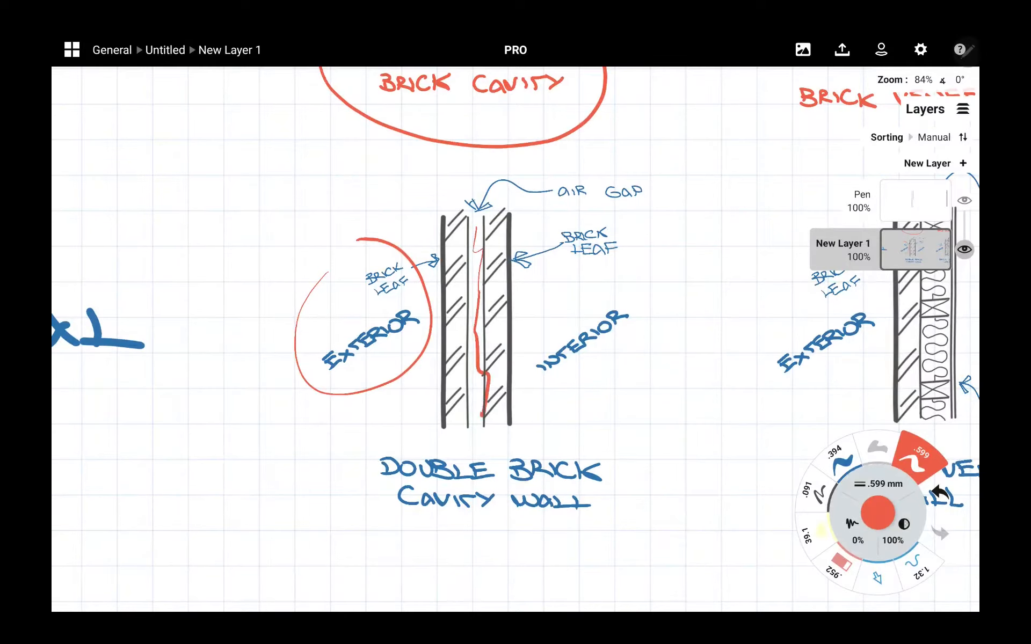
mouse_move(587, 210)
mouse_down()
mouse_move(507, 256)
mouse_move(669, 251)
mouse_move(595, 205)
mouse_up()
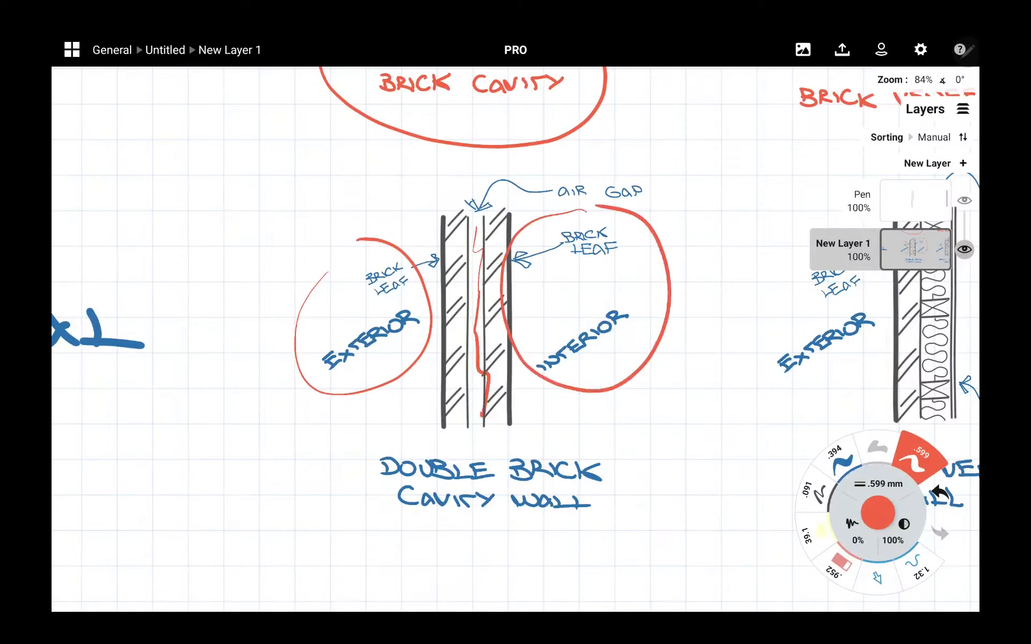
key(ctrl+z)
key(ctrl+z)
key(ctrl+z)
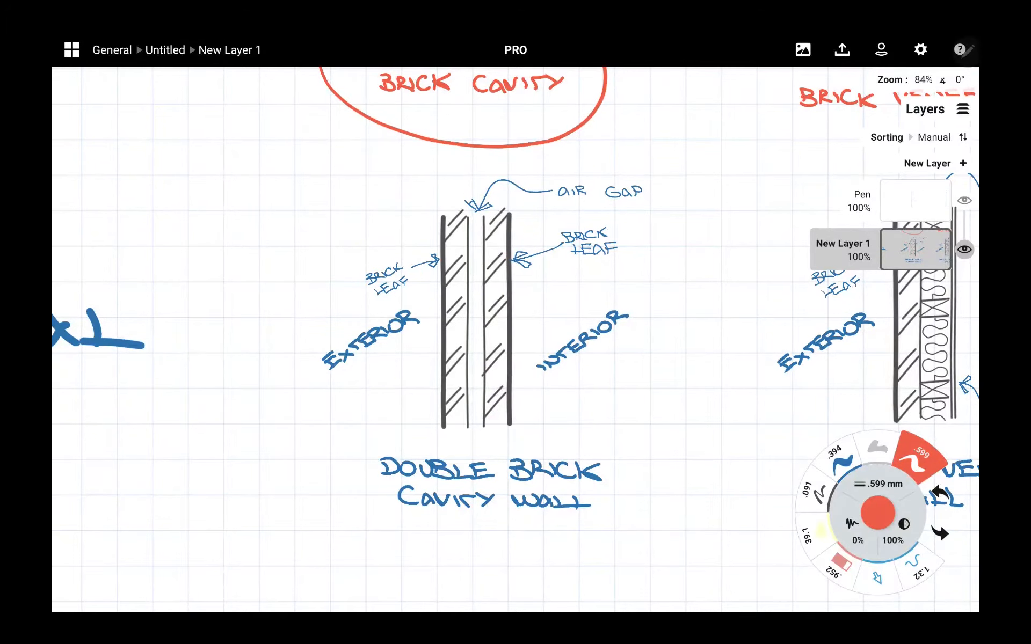
Mark the exterior brick leaf of the FR5-BV brick veneer wall sketch in red, and undo the mark.
scroll(483, 326, down, 2)
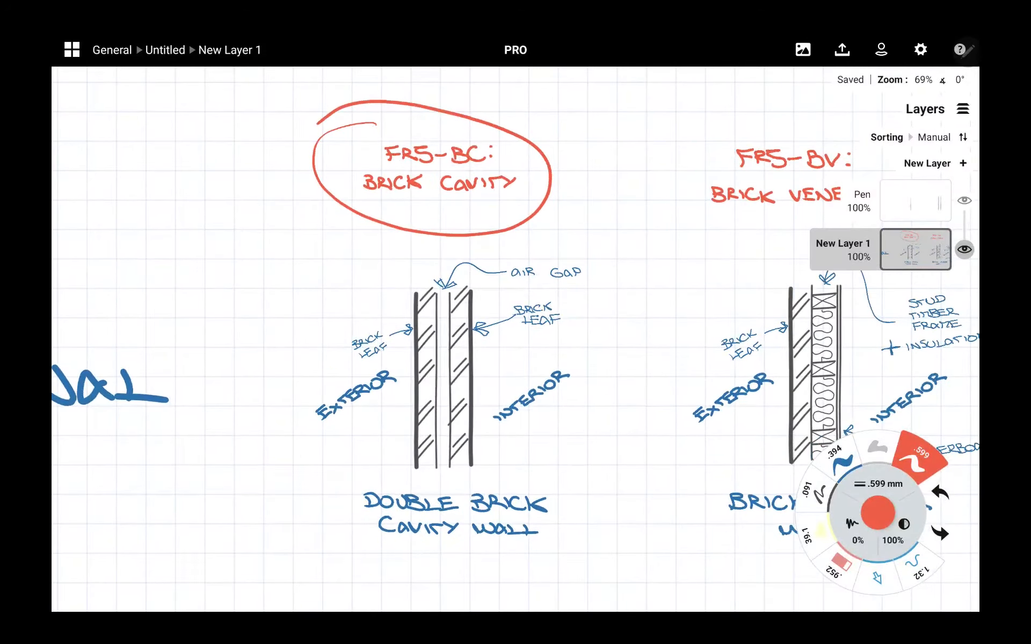
scroll(516, 340, down, 3)
scroll(516, 339, up, 5)
scroll(473, 344, down, 2)
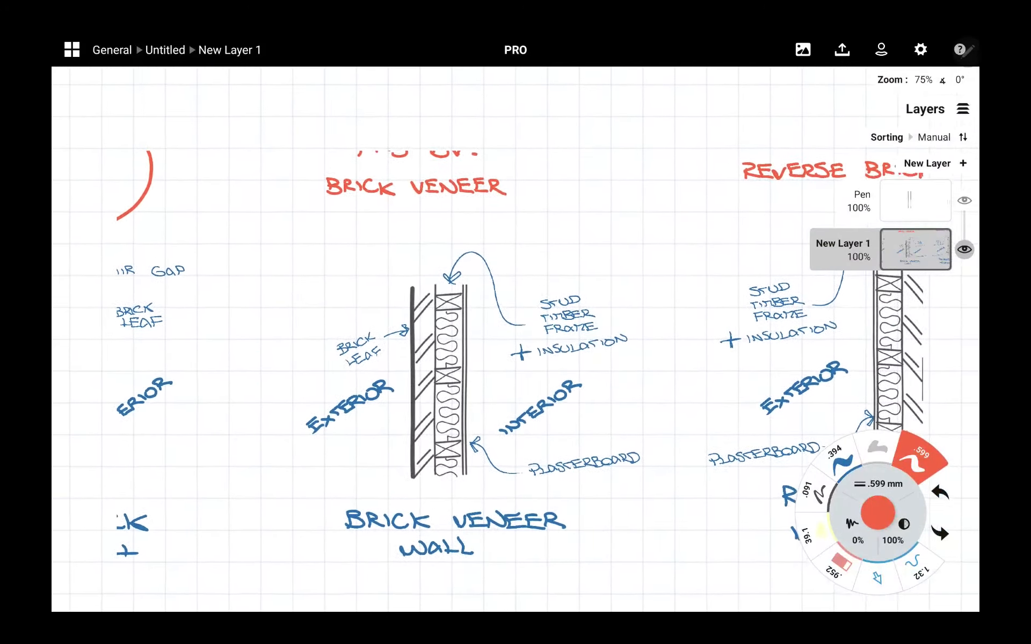
scroll(472, 343, up, 2)
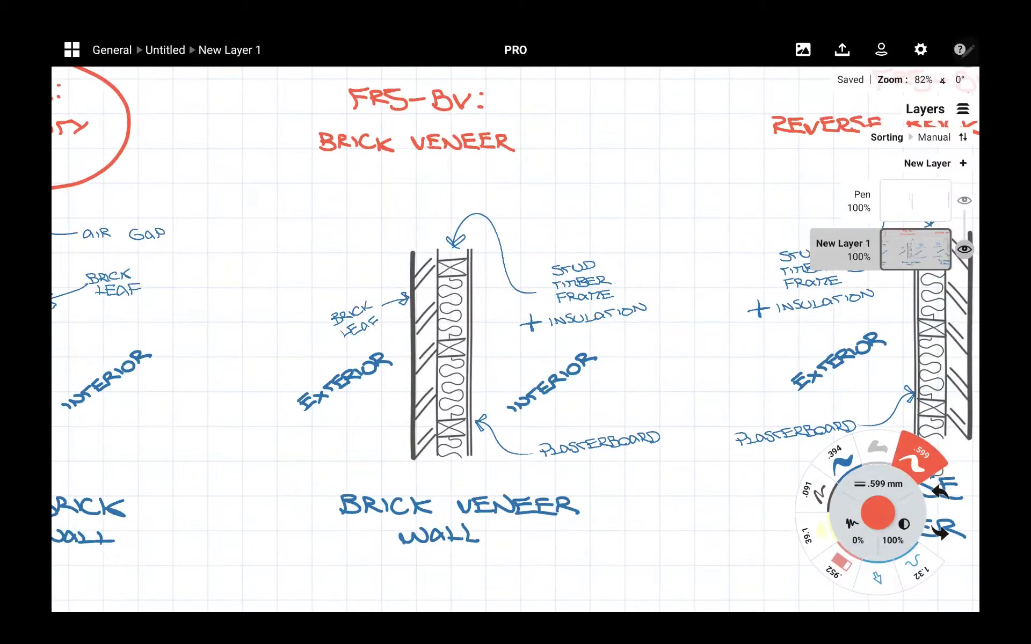
mouse_move(397, 272)
mouse_down()
mouse_move(397, 409)
mouse_move(444, 470)
mouse_move(421, 235)
mouse_move(398, 271)
mouse_up()
key(ctrl+z)
Circle the three timber studs in the brick veneer wall sketch in red, and undo the circles.
mouse_move(436, 247)
mouse_down()
mouse_move(430, 379)
mouse_move(458, 470)
mouse_move(466, 351)
mouse_move(439, 240)
mouse_move(465, 254)
mouse_up()
key(ctrl+z)
drag(449, 324, 463, 330)
mouse_move(445, 409)
mouse_down()
mouse_move(473, 424)
mouse_move(462, 413)
mouse_up()
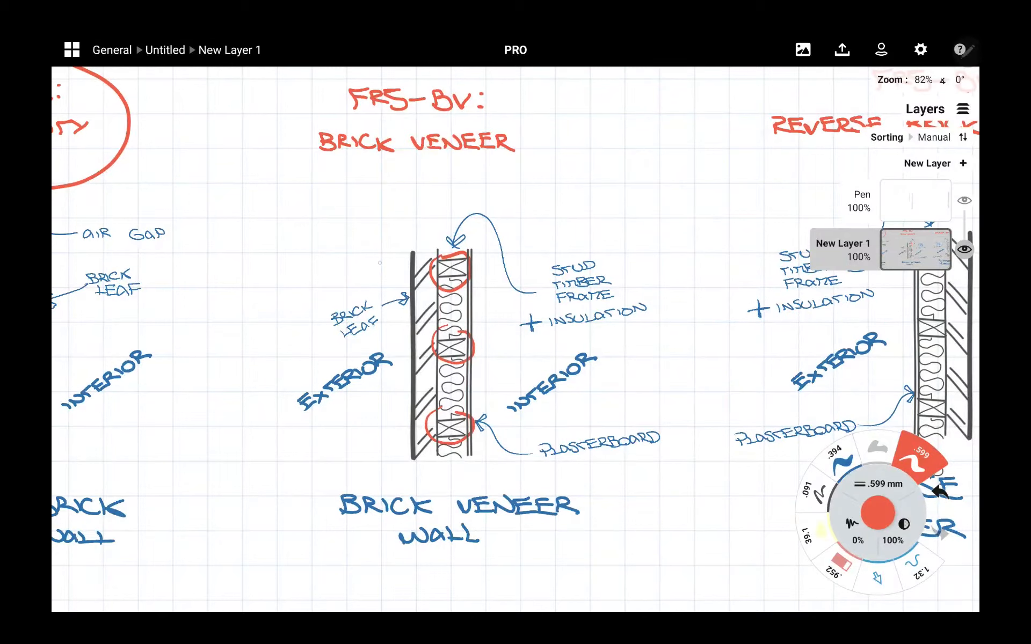
key(ctrl+z)
key(ctrl+z)
key(ctrl+z)
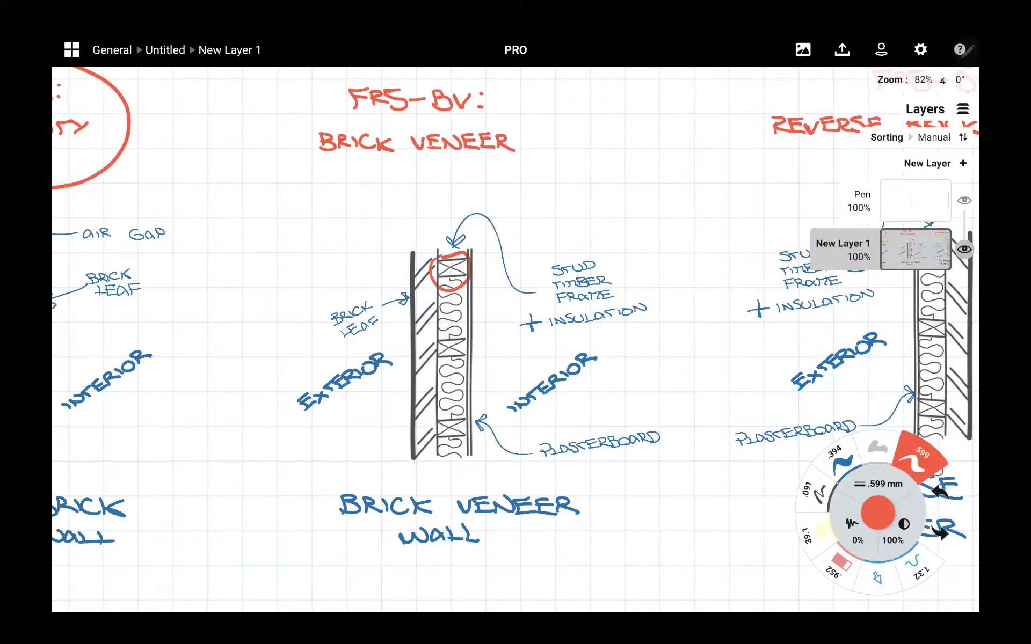
right_click(452, 299)
click(394, 319)
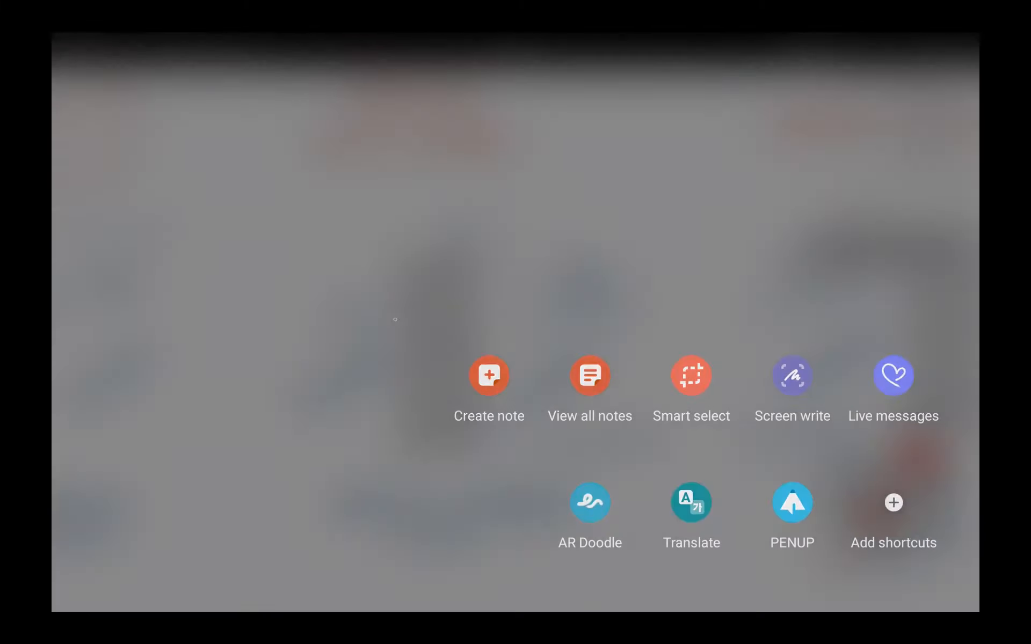
Mark the brick veneer wall section with temporary red strokes and undo them.
mouse_move(449, 283)
mouse_down()
mouse_move(458, 280)
mouse_move(451, 327)
mouse_up()
drag(446, 379, 456, 412)
key(ctrl+z)
key(ctrl+z)
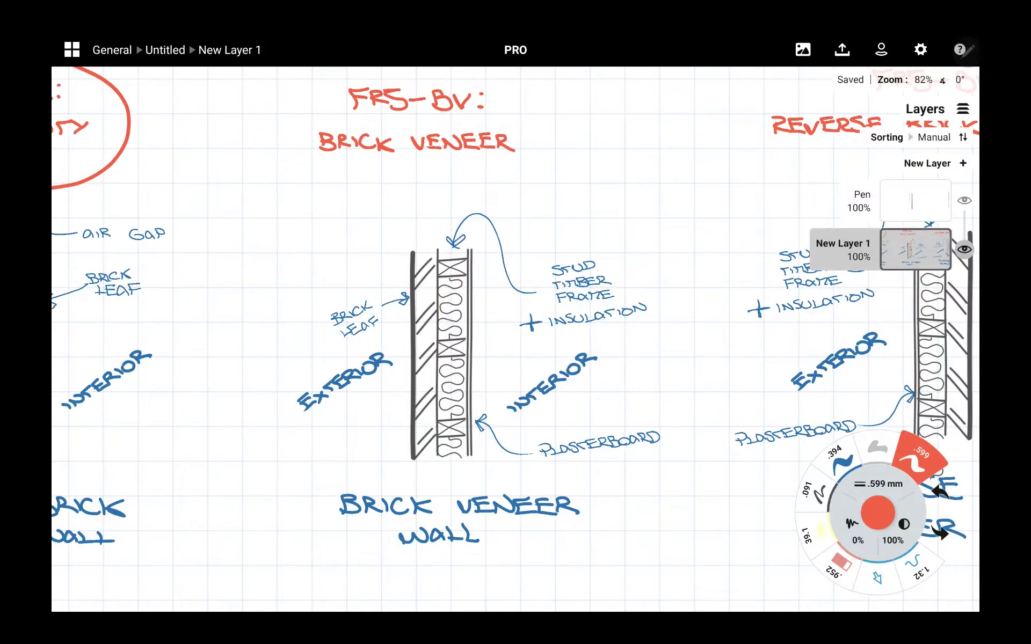
Mark the brick veneer wall's frame and interior side in red and undo both marks.
scroll(446, 349, up, 3)
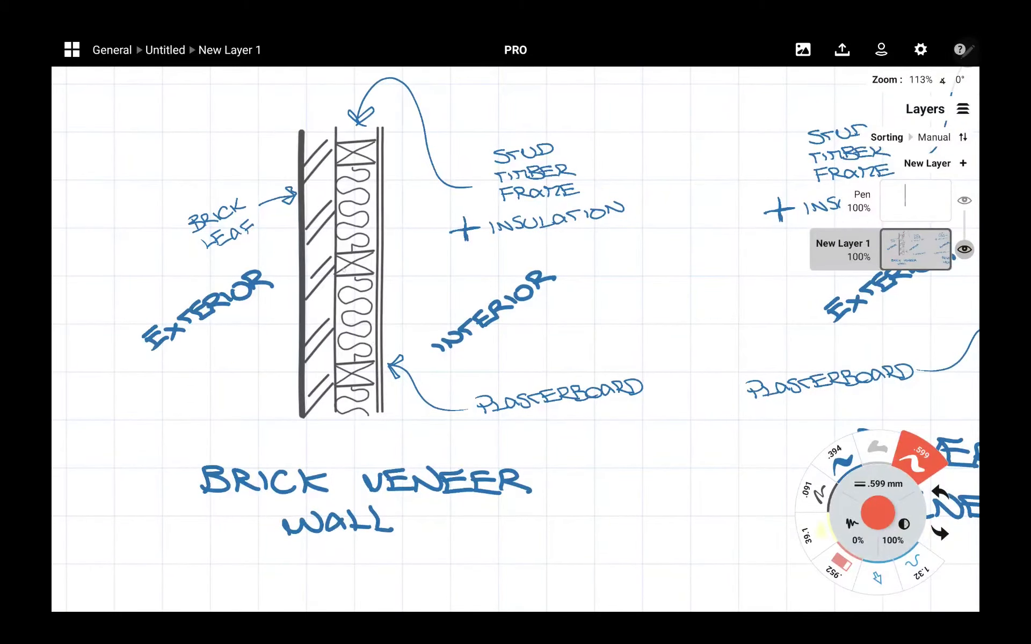
drag(376, 341, 359, 336)
mouse_move(569, 354)
mouse_down()
mouse_move(628, 395)
mouse_move(550, 319)
mouse_up()
scroll(446, 375, down, 3)
key(ctrl+z)
key(ctrl+z)
Examine the reverse brick veneer wall section and compare it with the brick veneer section.
scroll(515, 338, right, 5)
scroll(515, 322, up, 1)
scroll(515, 338, down, 1)
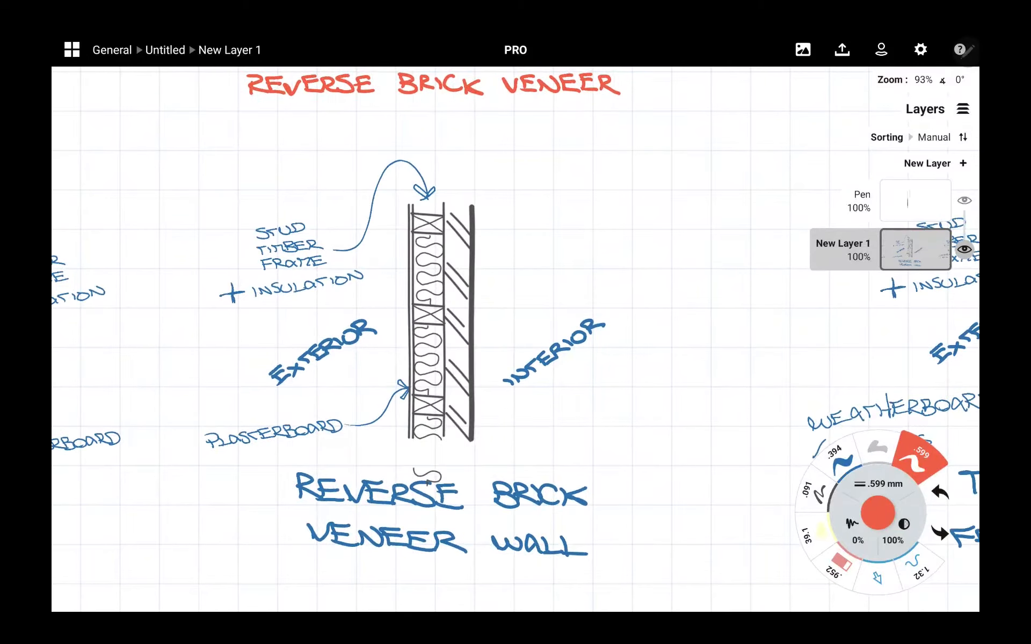
scroll(515, 338, down, 3)
scroll(515, 338, left, 3)
scroll(515, 338, up, 1)
scroll(515, 338, up, 1)
scroll(516, 338, right, 1)
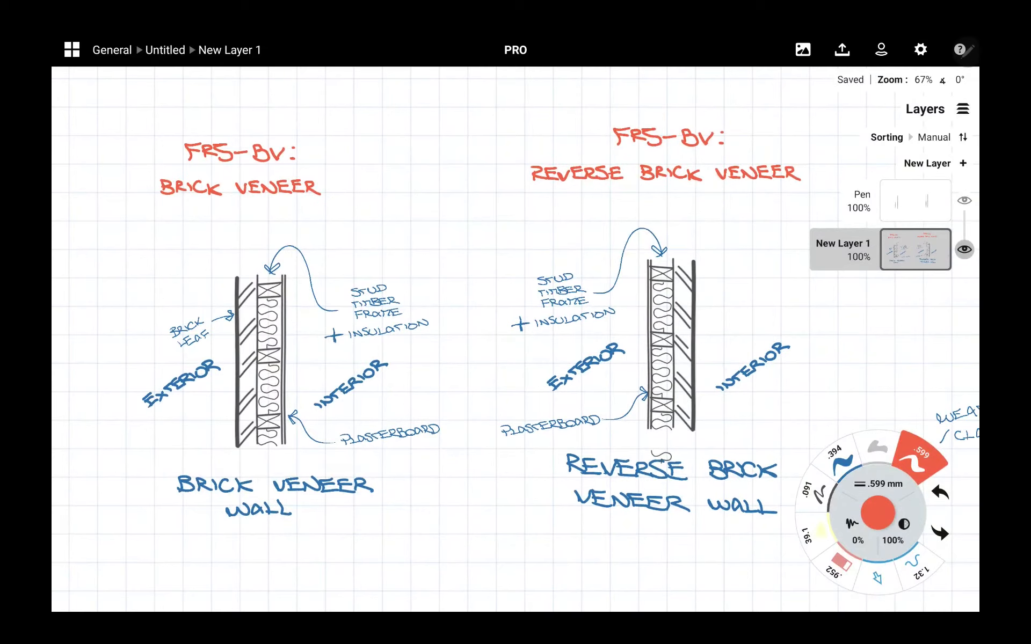
Trace over the timber frame layer of the reverse brick veneer wall in red and undo the strokes.
scroll(516, 338, up, 3)
scroll(516, 338, right, 3)
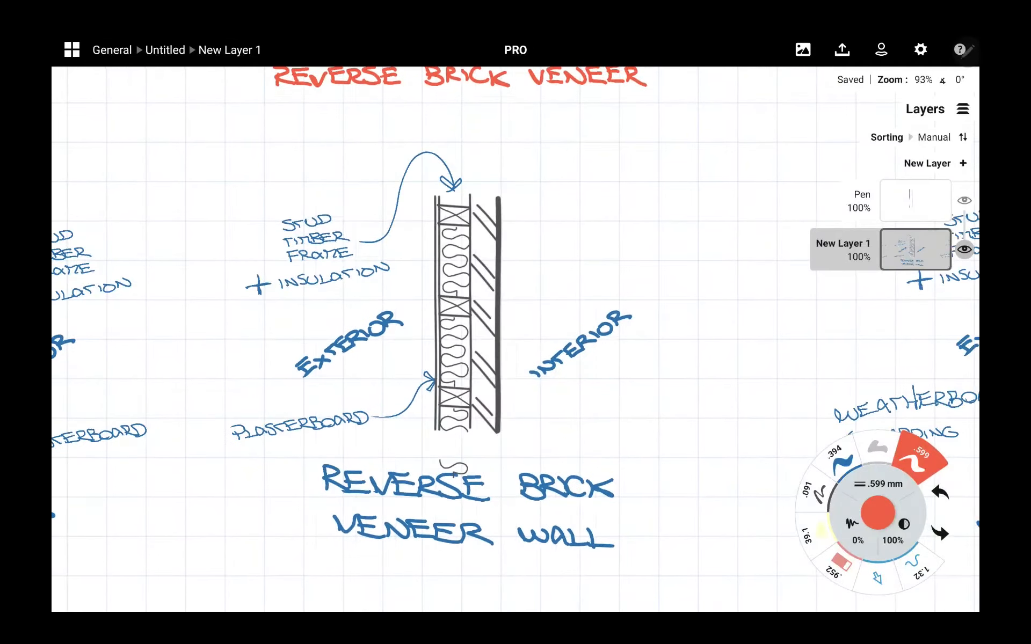
mouse_move(443, 196)
mouse_down()
mouse_move(447, 370)
mouse_move(466, 232)
mouse_move(425, 285)
mouse_move(445, 437)
mouse_move(450, 330)
mouse_up()
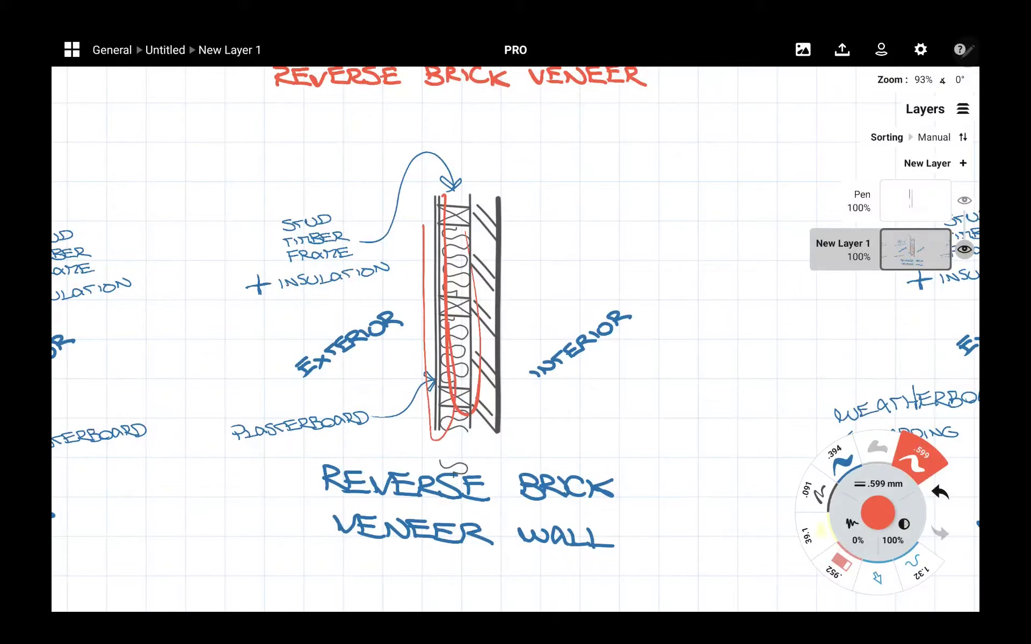
key(ctrl+z)
key(ctrl+z)
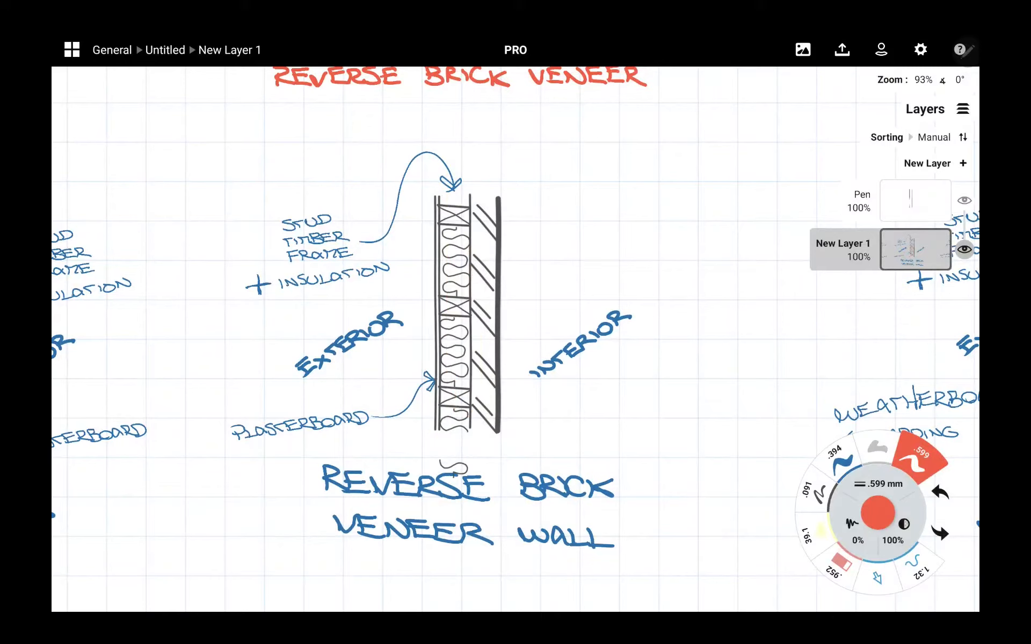
Write WEATHERBOARD with the blue 0.394 mm pen just below the PLASTERBOARD label of the reverse brick veneer wall.
click(839, 460)
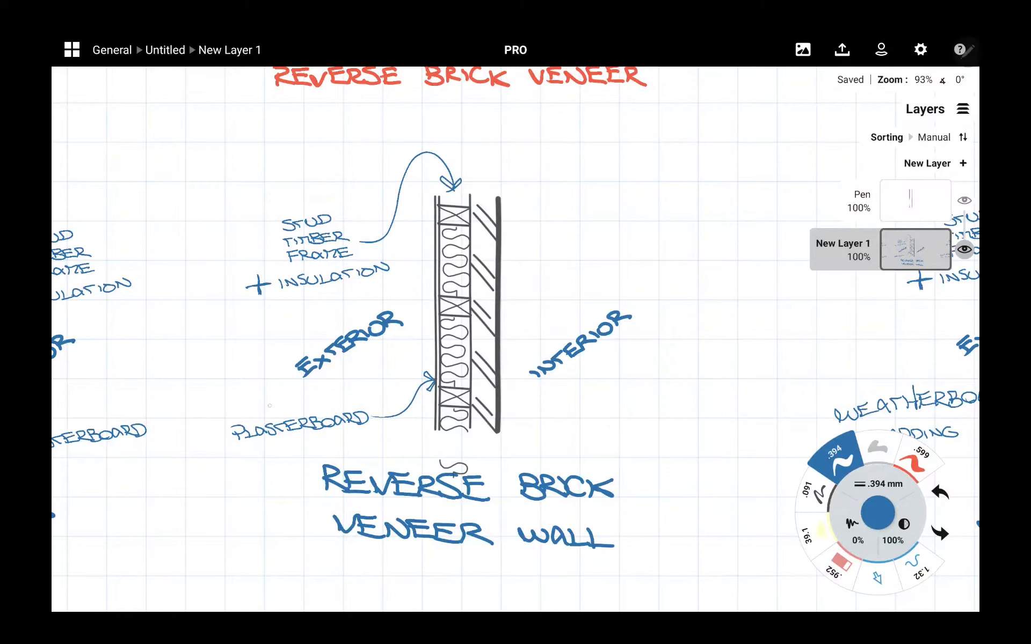
scroll(370, 427, up, 4)
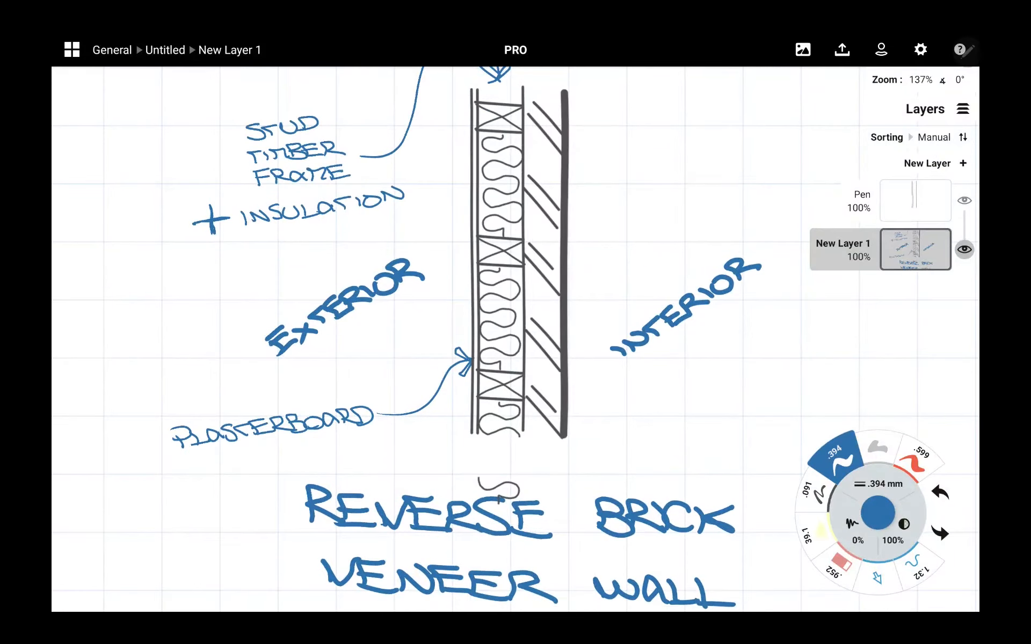
mouse_move(197, 473)
mouse_down()
mouse_move(227, 469)
mouse_move(241, 480)
mouse_move(275, 455)
mouse_move(298, 467)
mouse_move(337, 452)
mouse_move(377, 463)
mouse_move(436, 441)
mouse_move(418, 456)
mouse_up()
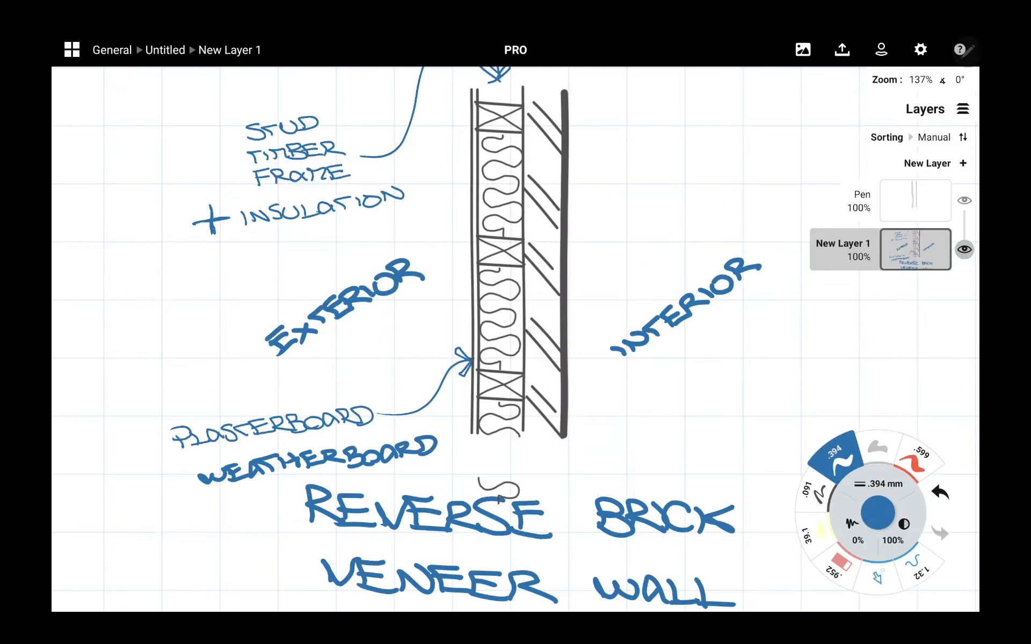
Select the reverse brick veneer wall's PLASTERBOARD label with the lasso and delete it.
click(877, 577)
mouse_move(180, 398)
mouse_down()
mouse_move(141, 416)
mouse_move(294, 442)
mouse_move(371, 398)
mouse_up()
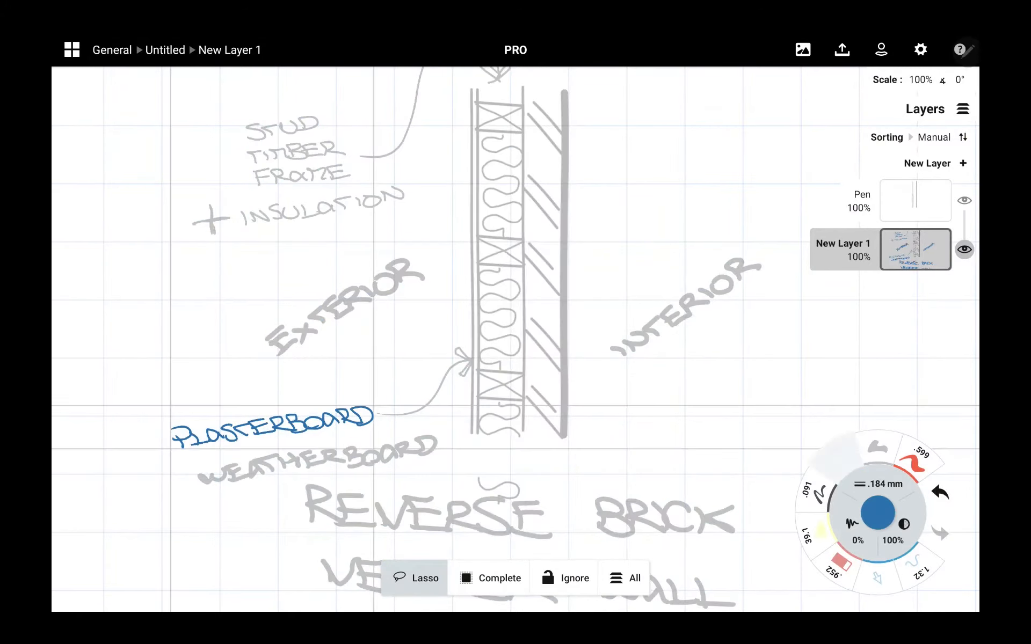
click(290, 384)
Move the whole WEATHERBOARD label up to the tail of the leader arrow and deselect it.
drag(193, 459, 298, 468)
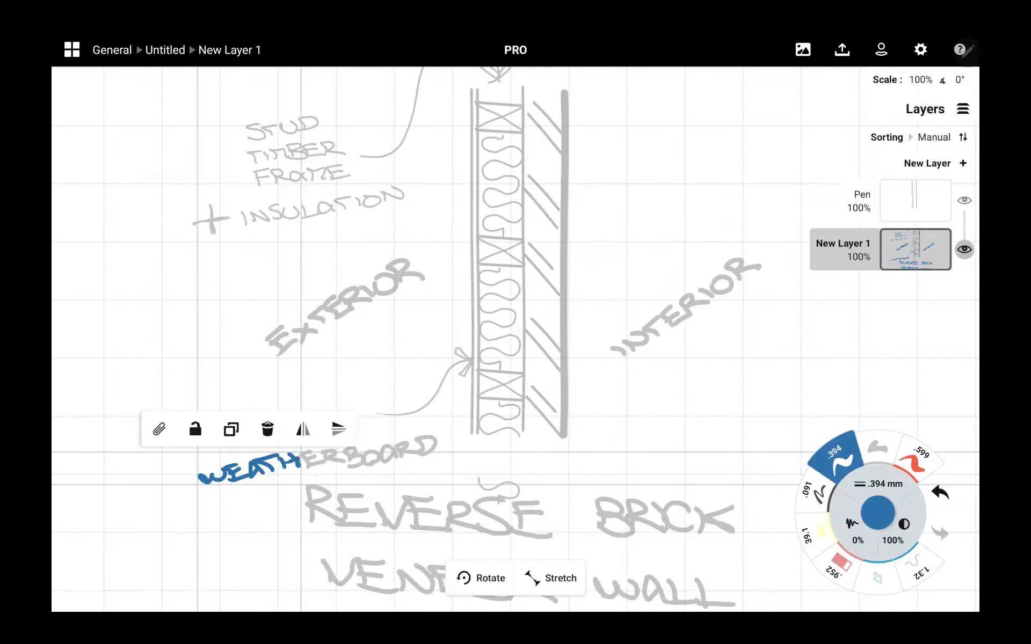
mouse_move(172, 483)
mouse_down()
mouse_move(241, 443)
mouse_move(460, 449)
mouse_move(177, 485)
mouse_up()
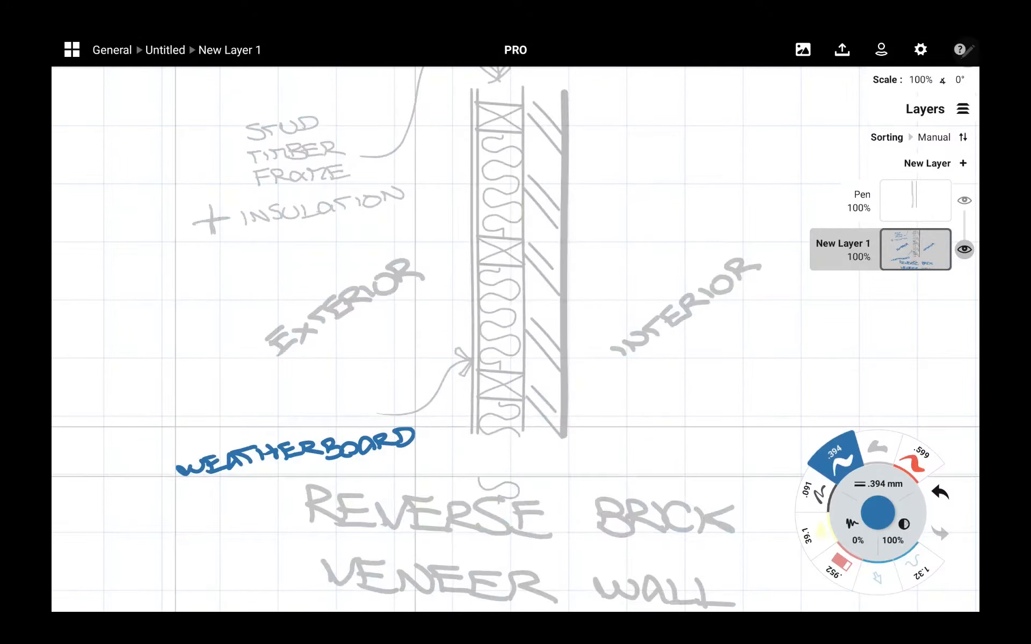
drag(295, 452, 235, 414)
click(231, 279)
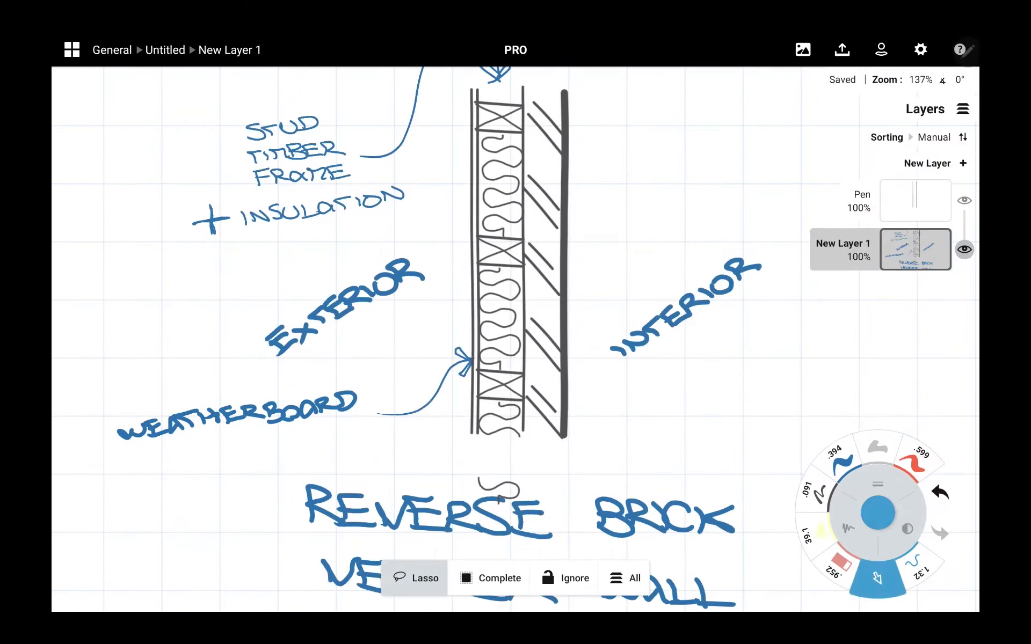
Draw red 0.599 mm arrows pointing at the BRICK VENEER WALL and REVERSE BRICK VENEER WALL titles.
scroll(366, 373, down, 5)
scroll(454, 301, up, 2)
scroll(429, 376, down, 2)
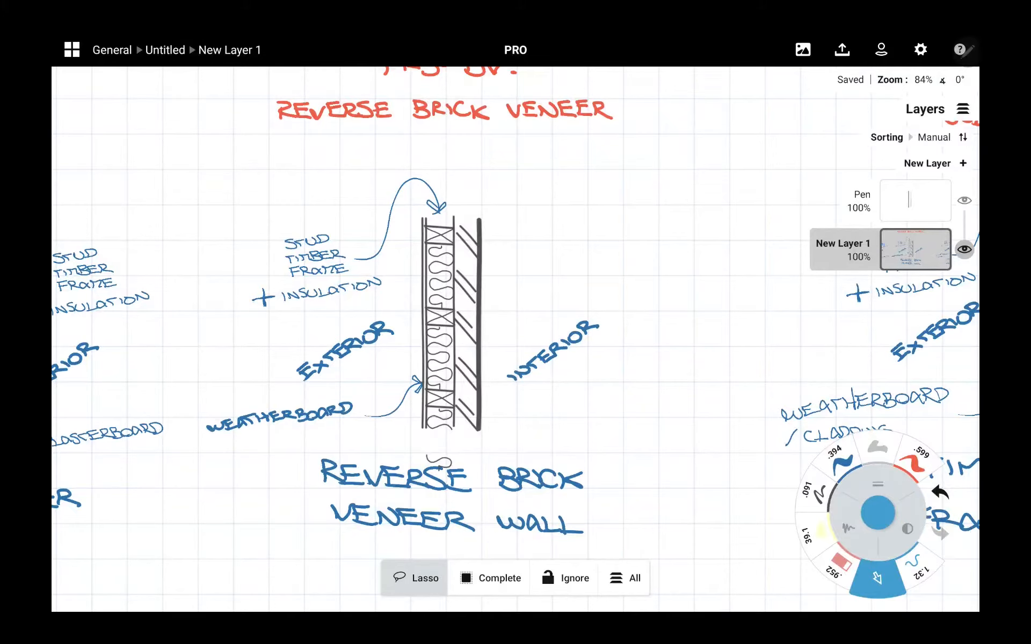
scroll(515, 339, down, 3)
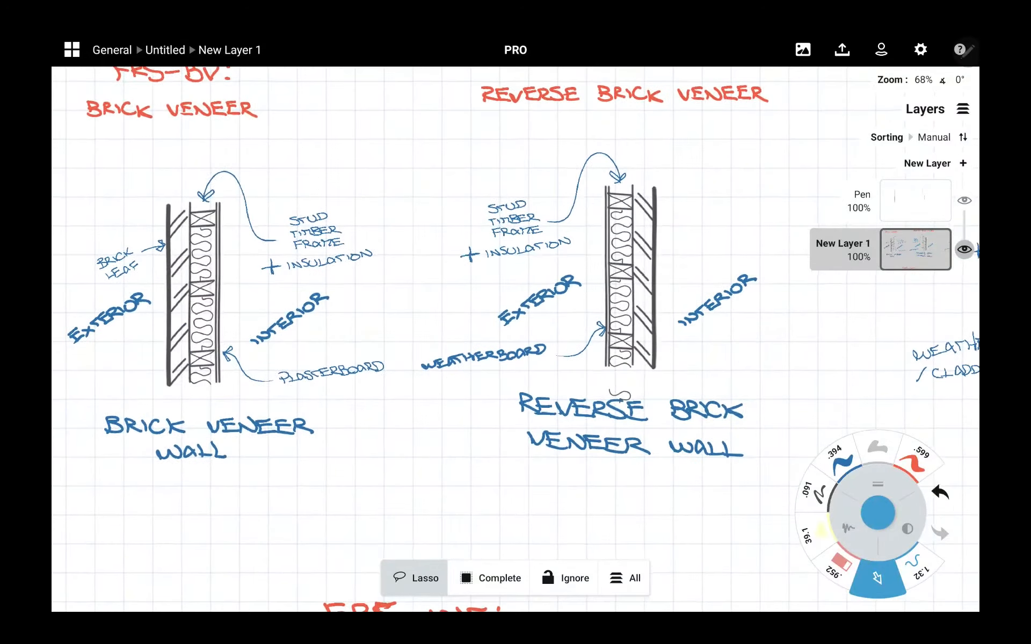
scroll(515, 338, down, 1)
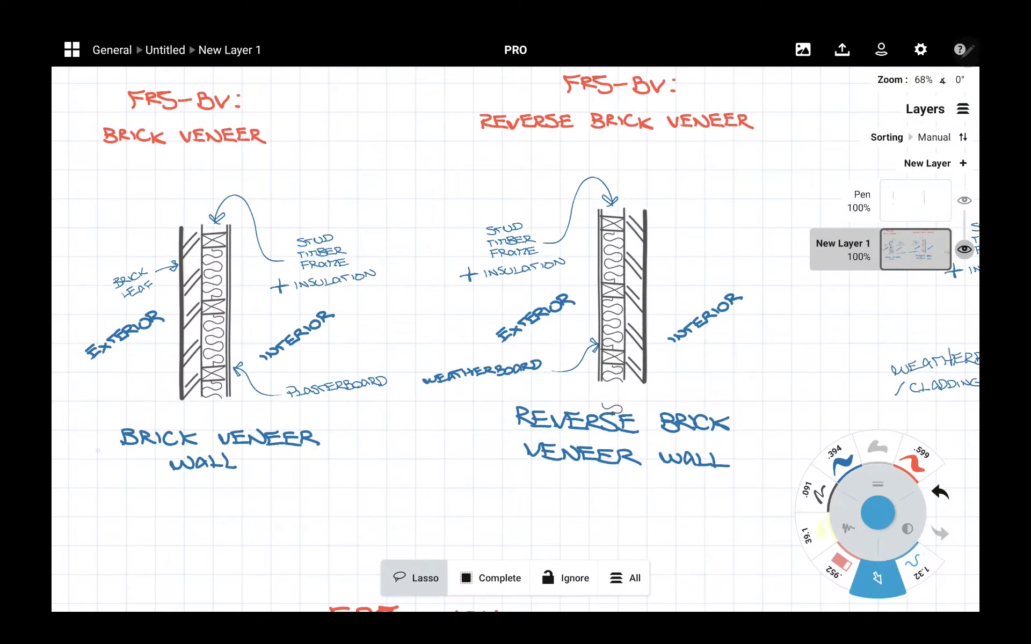
click(919, 457)
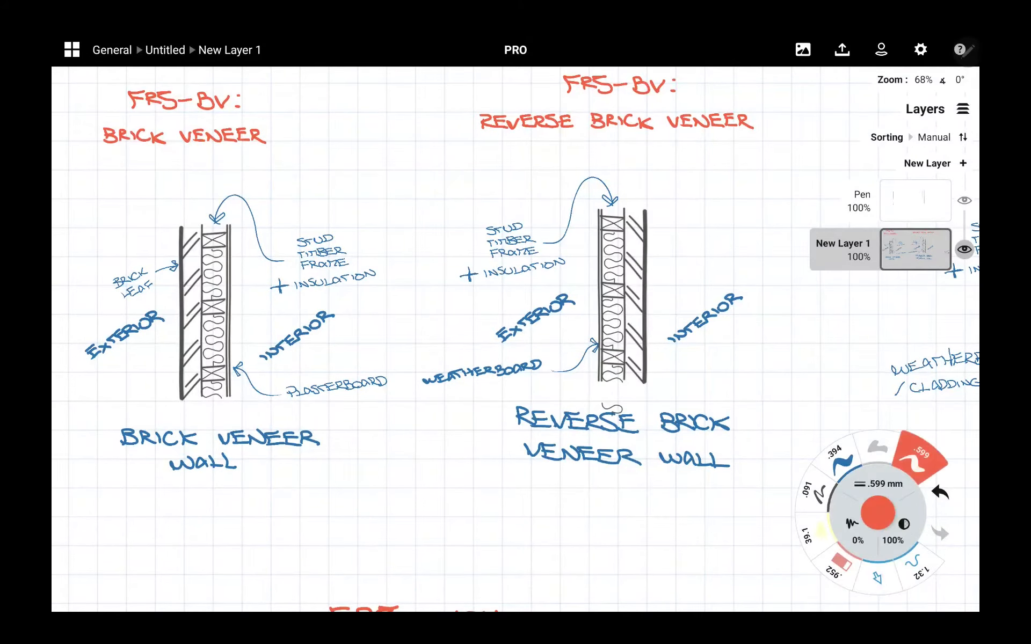
mouse_move(79, 457)
mouse_down()
mouse_move(114, 449)
mouse_move(100, 466)
mouse_up()
mouse_move(436, 437)
mouse_down()
mouse_move(477, 431)
mouse_move(476, 455)
mouse_move(473, 419)
mouse_up()
Circle the reverse brick veneer and brick veneer wall drawings in red and undo the circles.
mouse_move(560, 158)
mouse_down()
mouse_move(569, 517)
mouse_move(571, 143)
mouse_up()
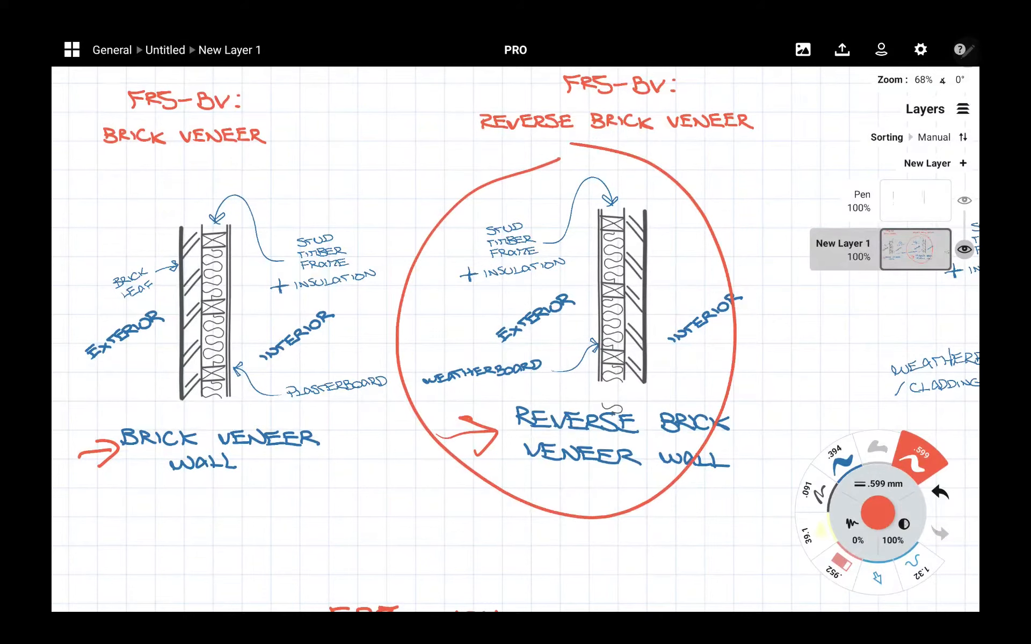
mouse_move(153, 197)
mouse_down()
mouse_move(201, 520)
mouse_move(202, 201)
mouse_up()
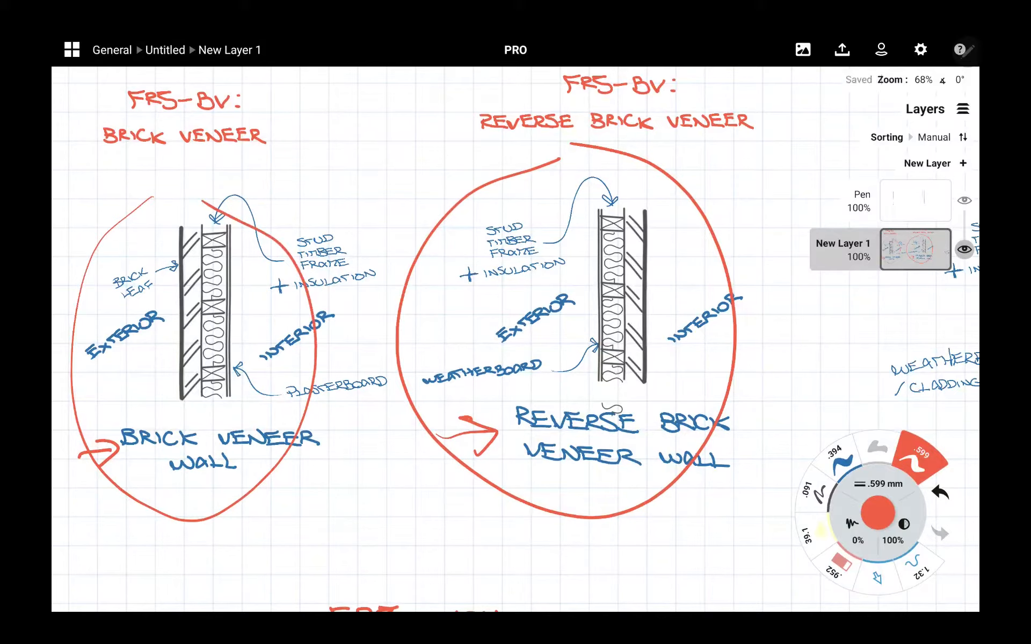
key(ctrl+z)
key(ctrl+z)
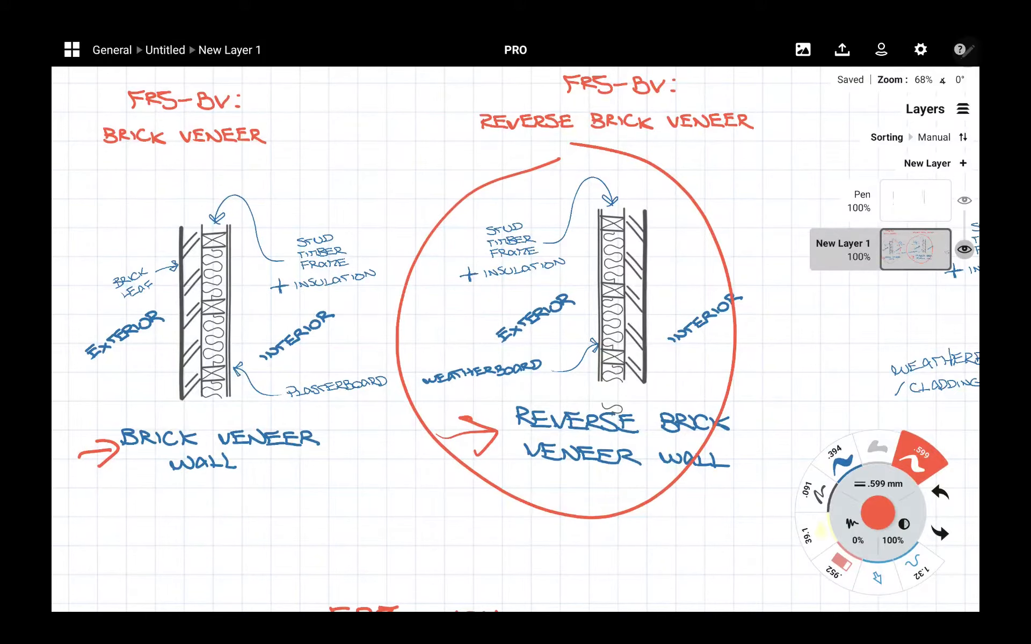
Mark the timber frame and the exterior side of the reverse brick veneer wall in red and undo the marks.
scroll(617, 322, up, 5)
scroll(348, 476, down, 1)
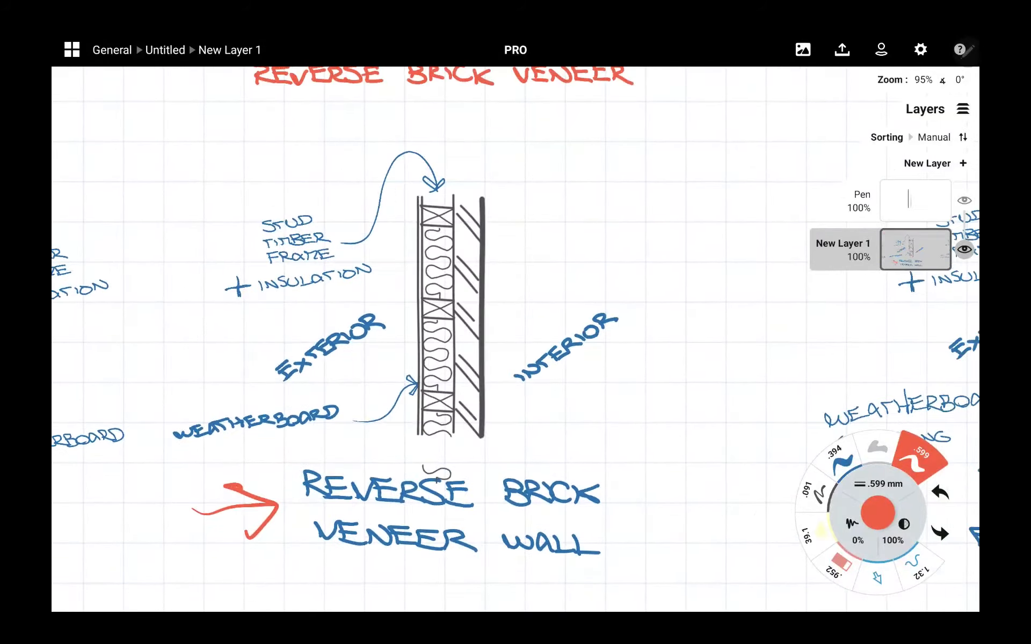
mouse_move(404, 246)
mouse_down()
mouse_move(453, 427)
mouse_move(455, 260)
mouse_up()
drag(420, 193, 403, 227)
key(ctrl+z)
key(ctrl+z)
mouse_move(326, 326)
mouse_down()
mouse_move(325, 310)
mouse_move(378, 297)
mouse_up()
key(ctrl+z)
Draw a red arrow pointing at the interior brick leaf of the reverse brick veneer wall and undo it.
scroll(430, 366, down, 1)
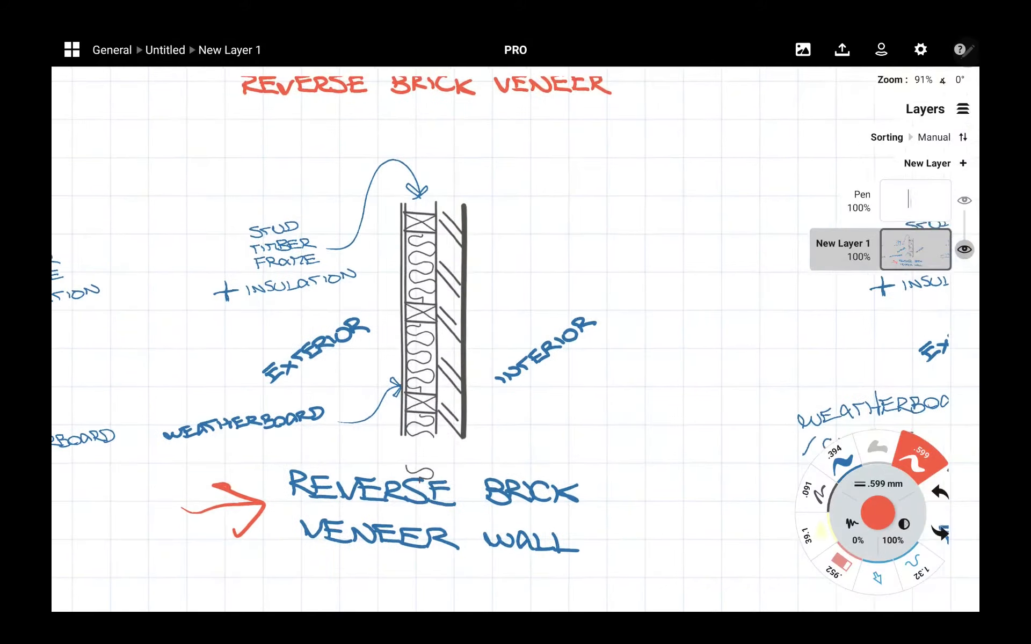
scroll(429, 343, down, 1)
drag(506, 219, 450, 260)
drag(466, 246, 455, 277)
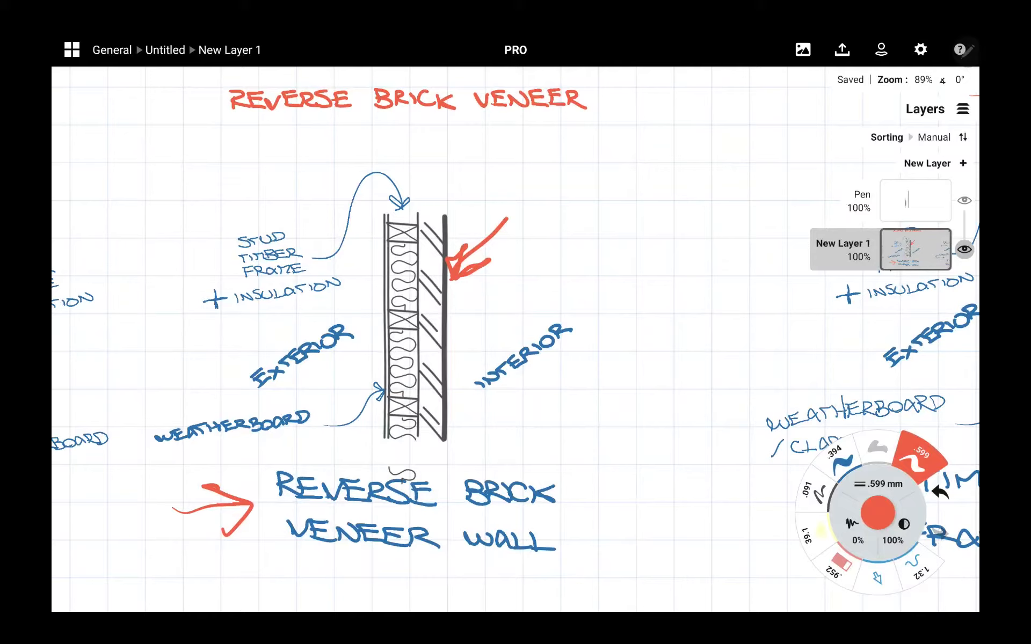
key(ctrl+z)
key(ctrl+z)
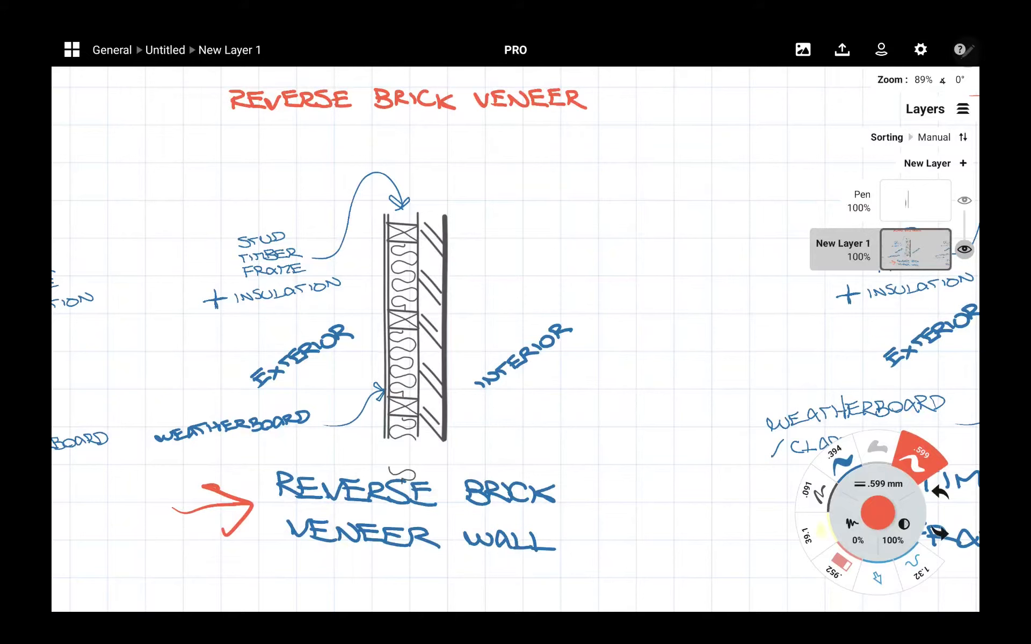
Draw red marks near the INTERIOR and EXTERIOR labels of the reverse brick veneer wall and undo them.
drag(525, 275, 547, 285)
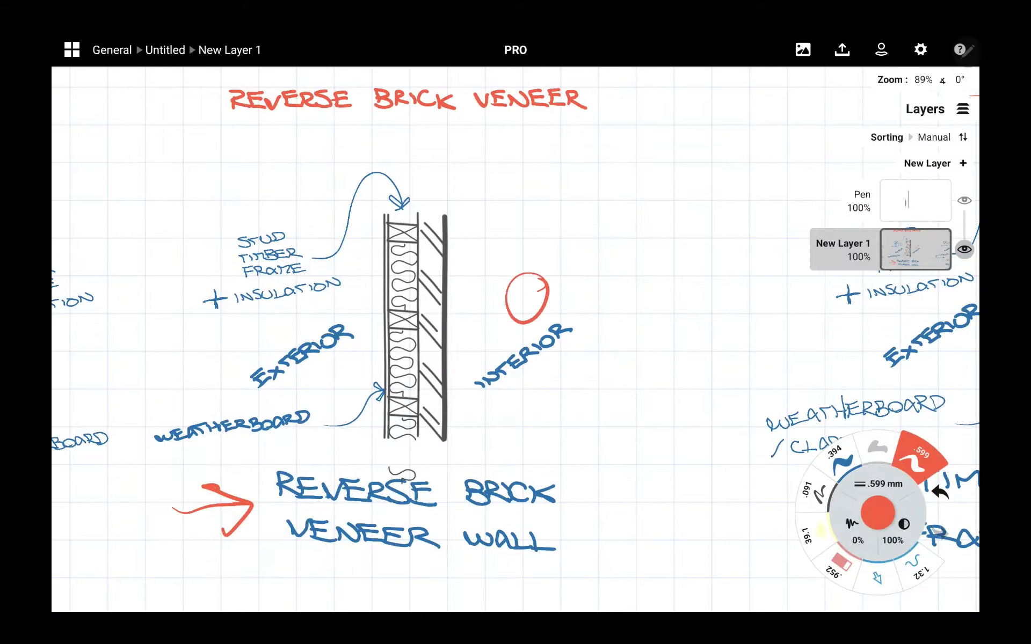
drag(226, 336, 235, 368)
key(ctrl+z)
key(ctrl+z)
Undo the red arrows beside the BRICK VENEER WALL and REVERSE BRICK VENEER WALL titles.
scroll(645, 301, down, 5)
scroll(480, 376, up, 2)
scroll(429, 239, up, 1)
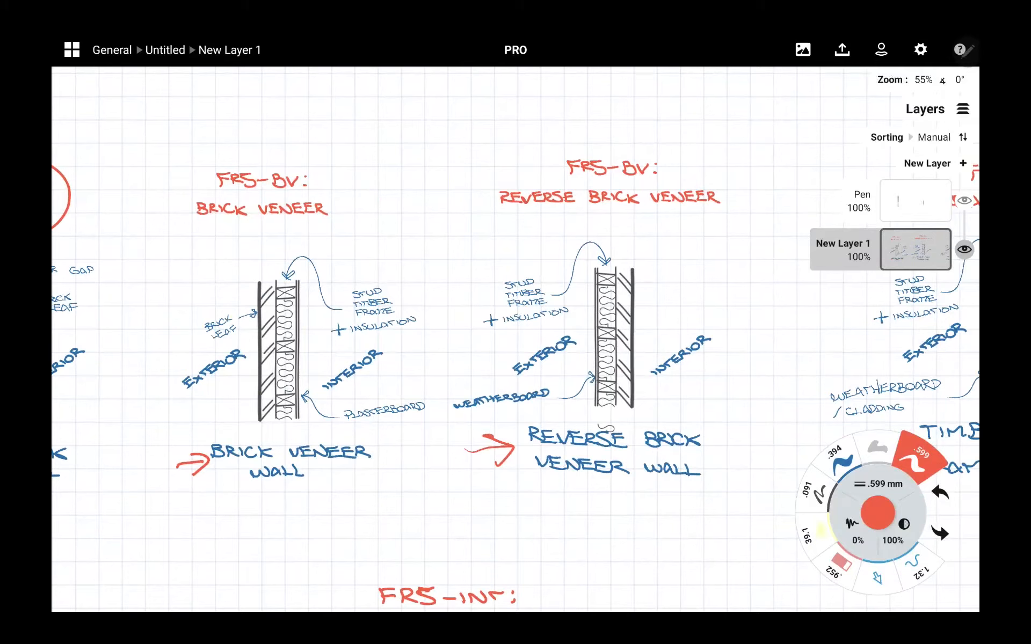
key(ctrl+z)
key(ctrl+z)
key(ctrl+z)
key(ctrl+z)
Mark the FR5-WB weatherboard wall drawing with a red stroke and undo it.
scroll(515, 340, right, 8)
scroll(515, 349, up, 2)
scroll(499, 408, down, 5)
scroll(515, 339, down, 5)
scroll(516, 339, up, 6)
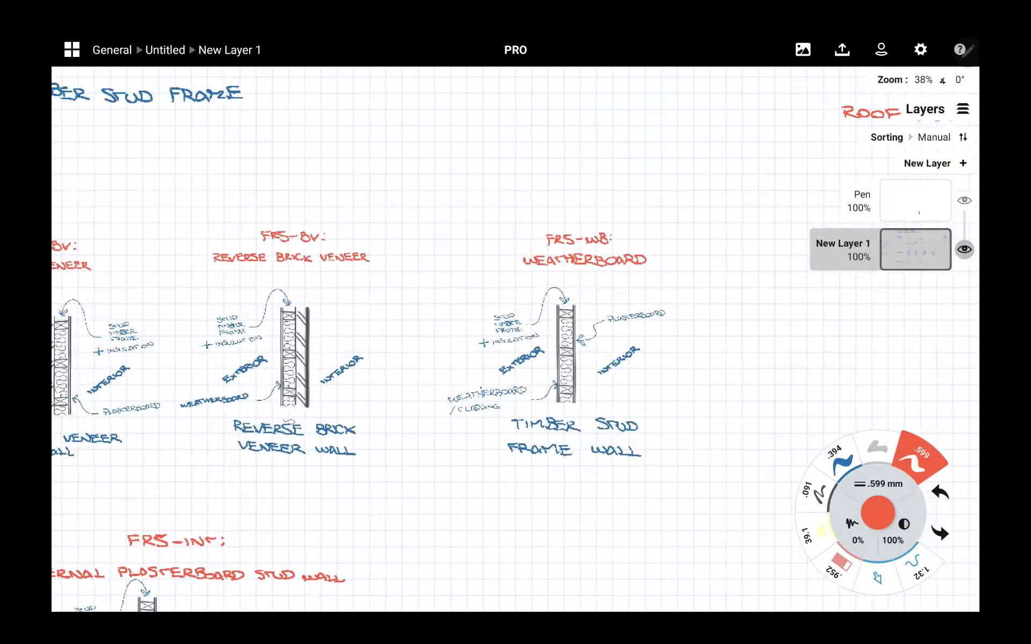
scroll(515, 339, up, 4)
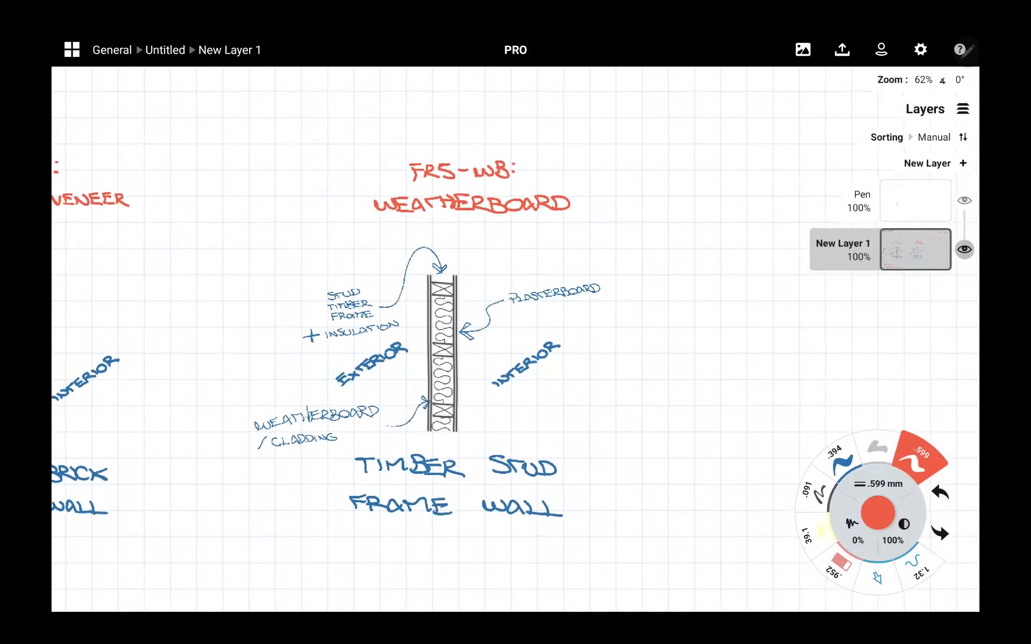
scroll(515, 339, down, 1)
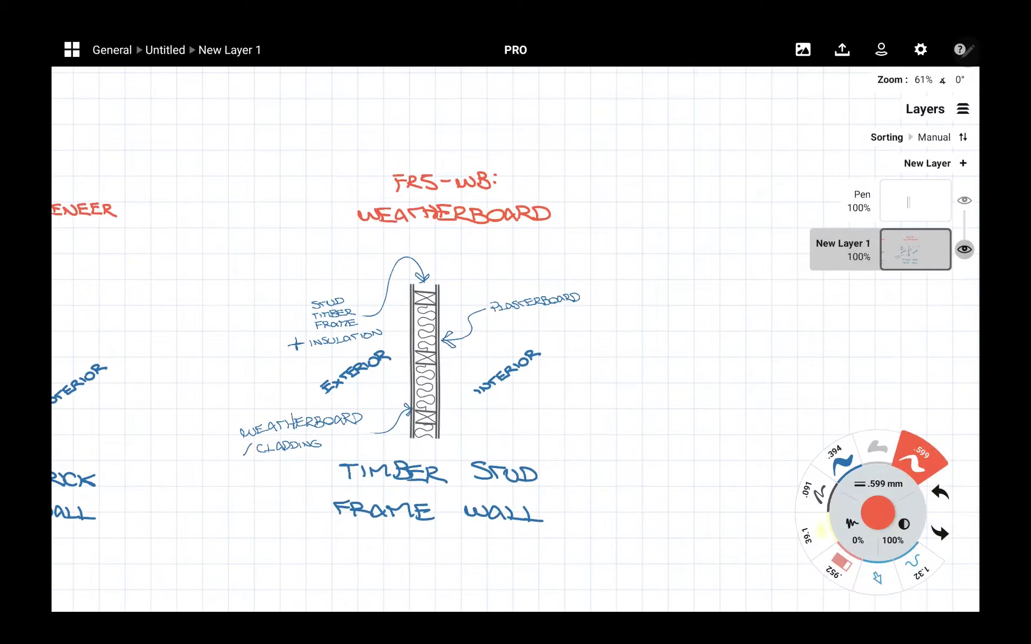
mouse_move(404, 146)
mouse_down()
mouse_move(402, 263)
mouse_move(452, 139)
mouse_up()
key(ctrl+z)
Mark the row of external wall drawings in red, starting near the brick cavity wall, and undo the marks.
scroll(516, 339, up, 3)
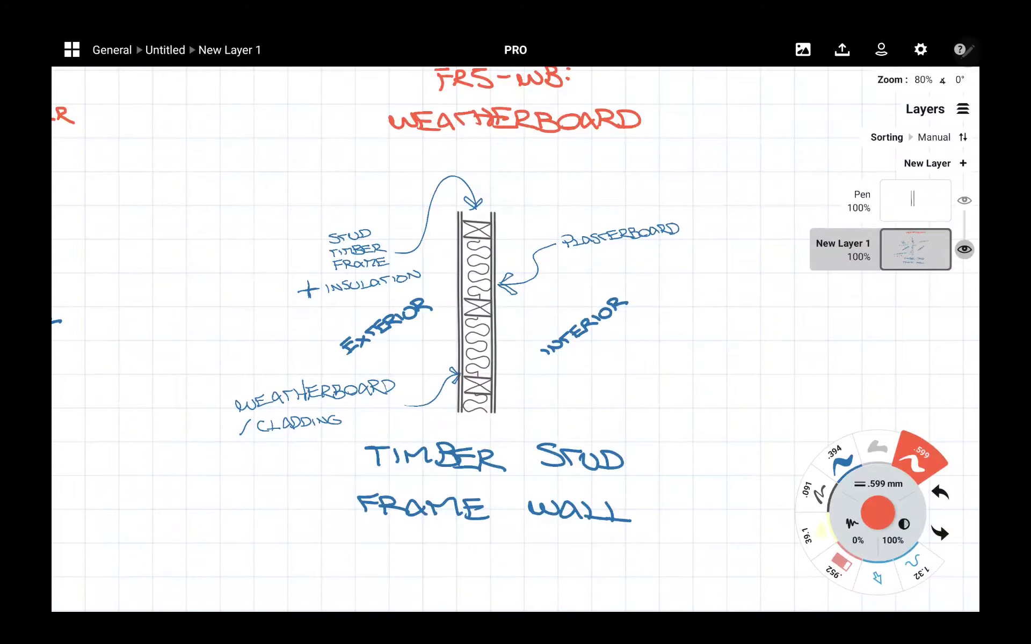
scroll(515, 340, down, 3)
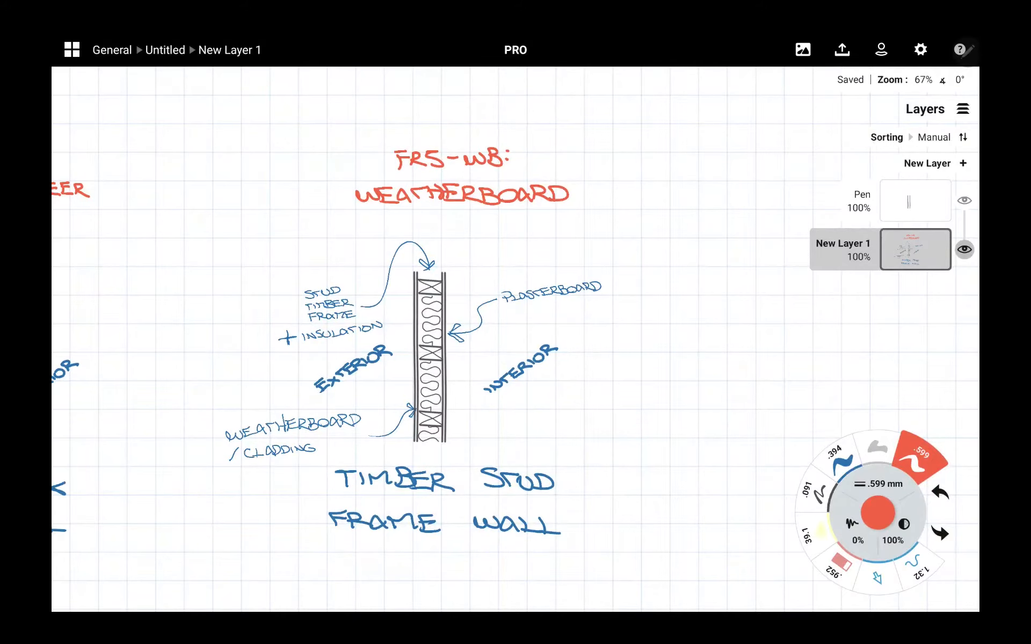
scroll(515, 339, down, 5)
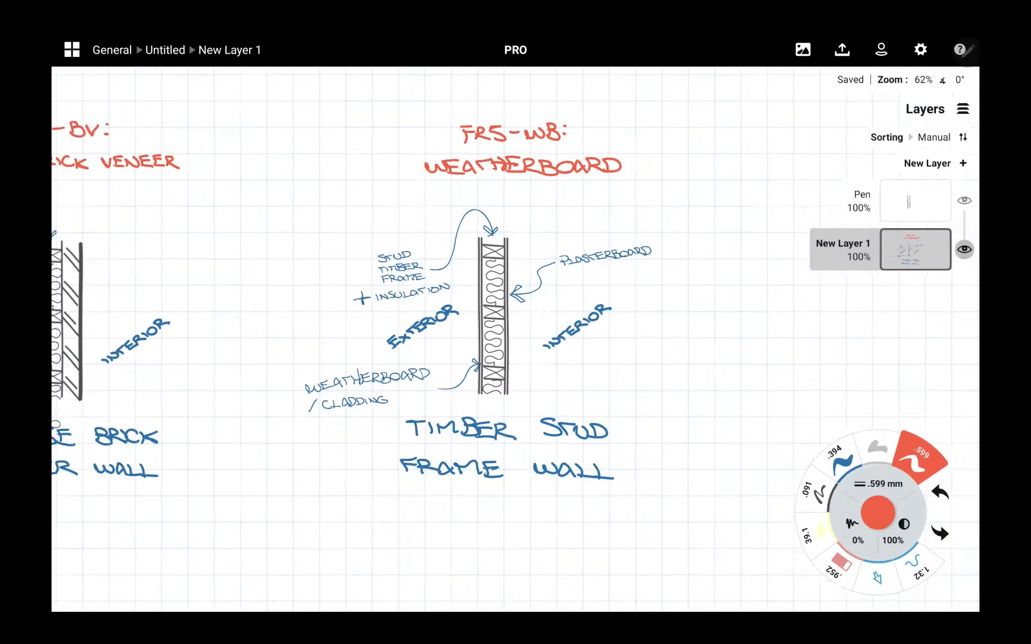
scroll(515, 339, down, 5)
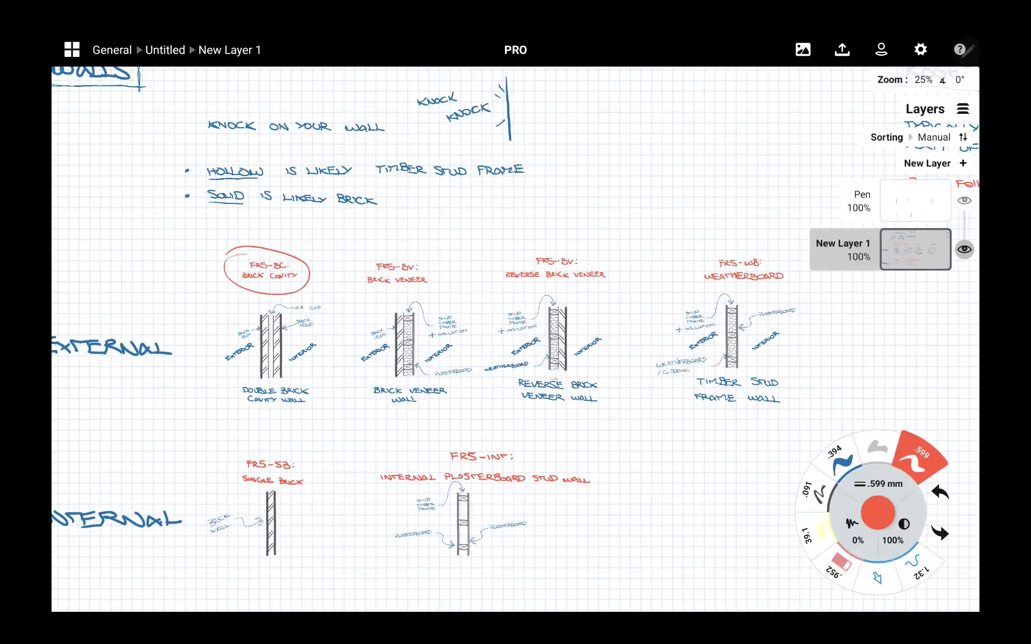
mouse_move(228, 285)
mouse_down()
mouse_move(254, 312)
mouse_move(235, 307)
mouse_up()
key(ctrl+z)
key(ctrl+z)
Mark the internal FR5-SB single brick wall drawing in red and undo the mark.
scroll(316, 464, up, 3)
scroll(429, 344, up, 3)
scroll(593, 373, up, 3)
scroll(516, 343, down, 1)
scroll(578, 323, down, 2)
mouse_move(275, 356)
mouse_down()
mouse_move(362, 408)
mouse_move(312, 297)
mouse_up()
key(ctrl+z)
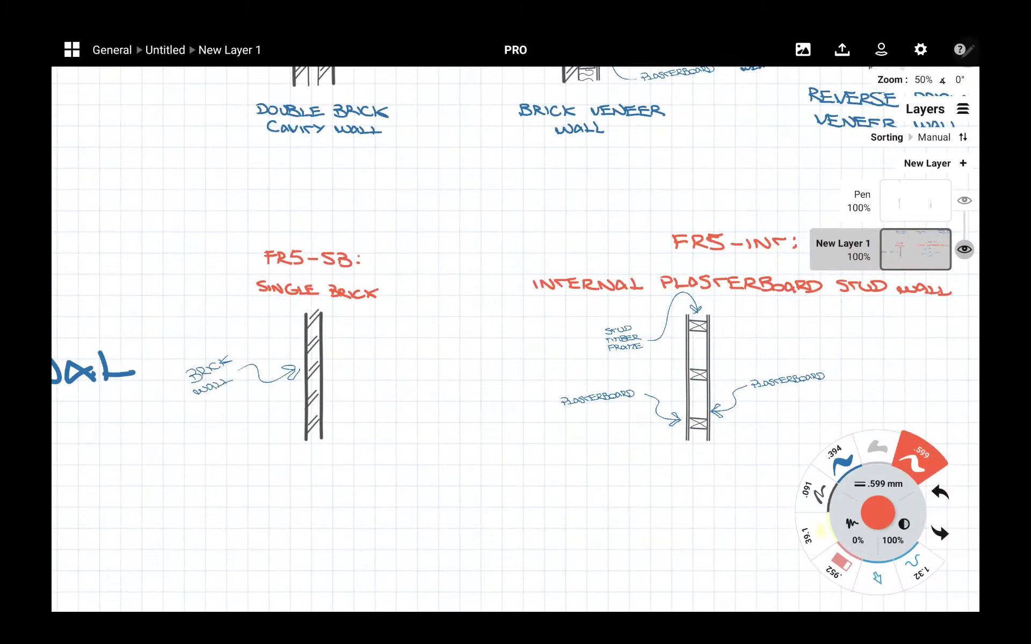
Circle the FR5-INT internal plasterboard stud wall drawing in red and undo the mark.
mouse_move(665, 356)
mouse_down()
mouse_move(669, 415)
mouse_move(674, 301)
mouse_up()
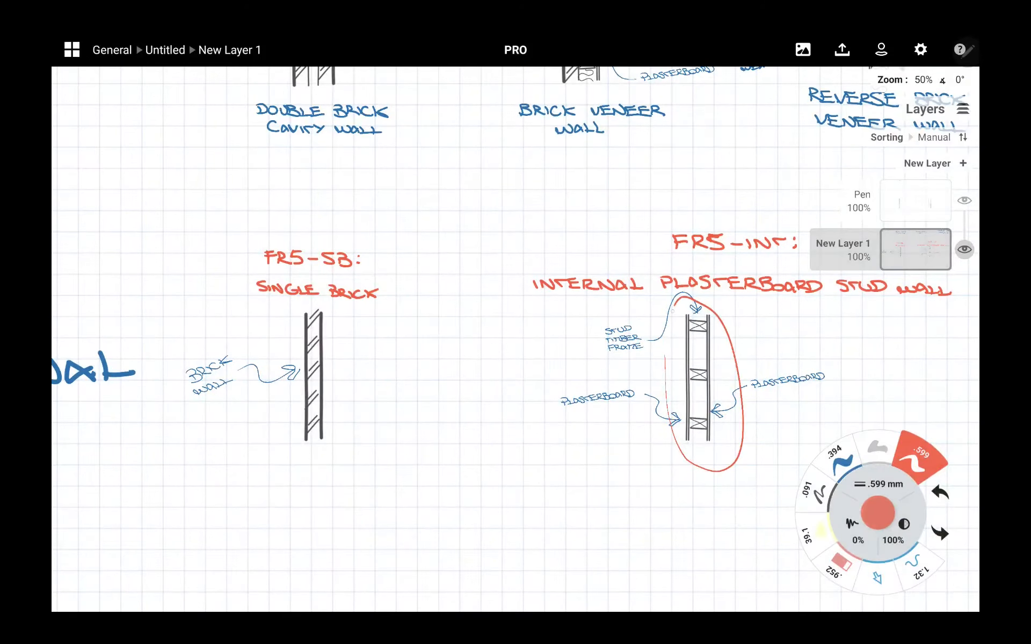
key(ctrl+z)
Examine the FR5-SB single brick and FR5-INT internal plasterboard stud wall drawings up close.
scroll(375, 349, up, 3)
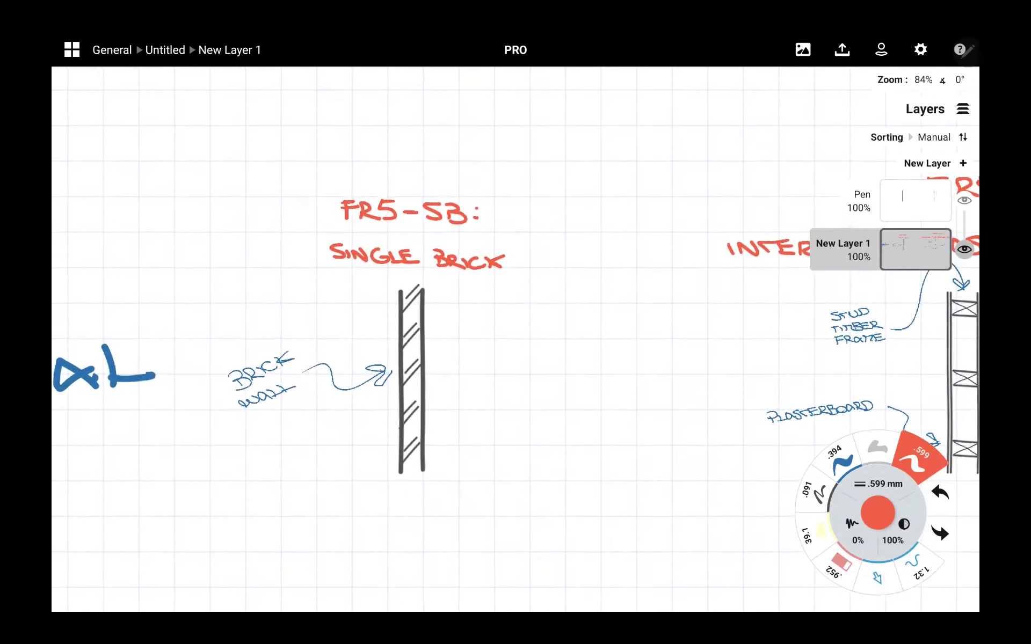
scroll(408, 349, up, 1)
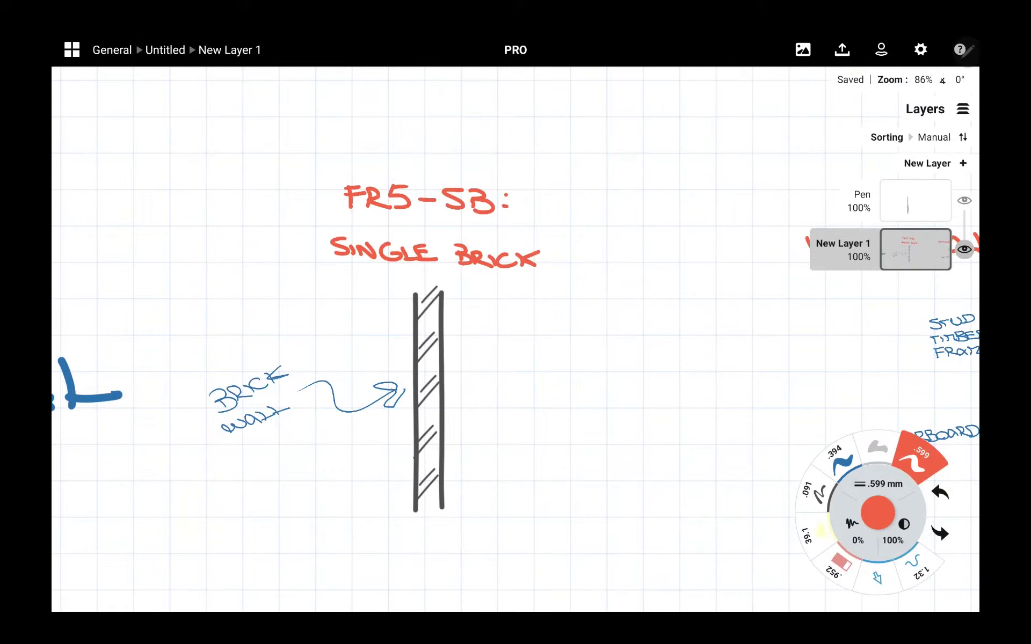
drag(363, 146, 419, 330)
mouse_move(522, 307)
mouse_down()
mouse_move(512, 164)
mouse_move(469, 150)
mouse_up()
scroll(515, 338, down, 3)
scroll(516, 338, up, 2)
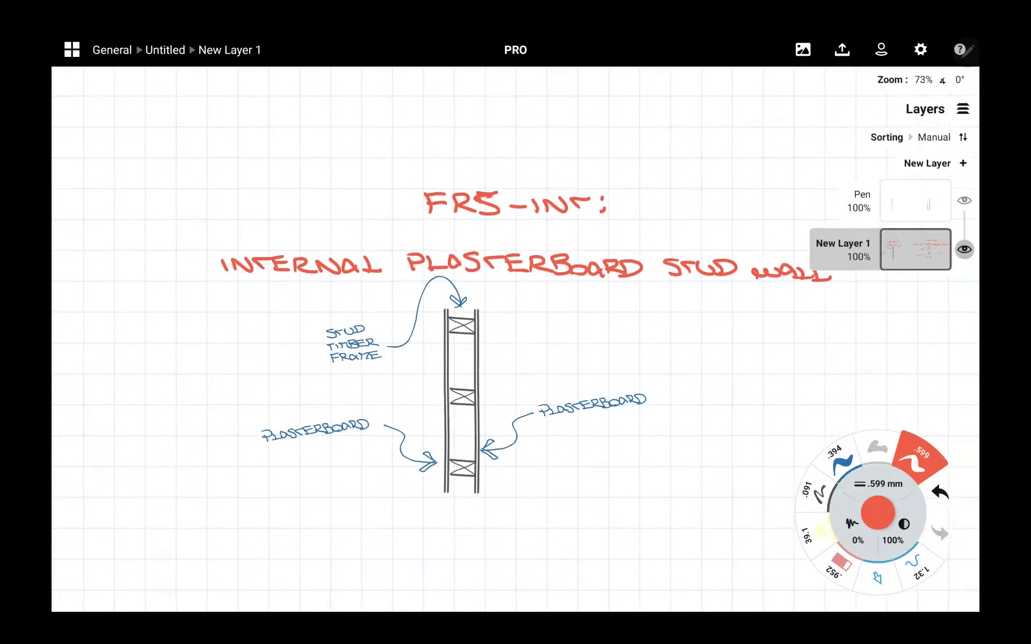
scroll(516, 338, up, 1)
scroll(515, 338, down, 1)
scroll(397, 408, up, 1)
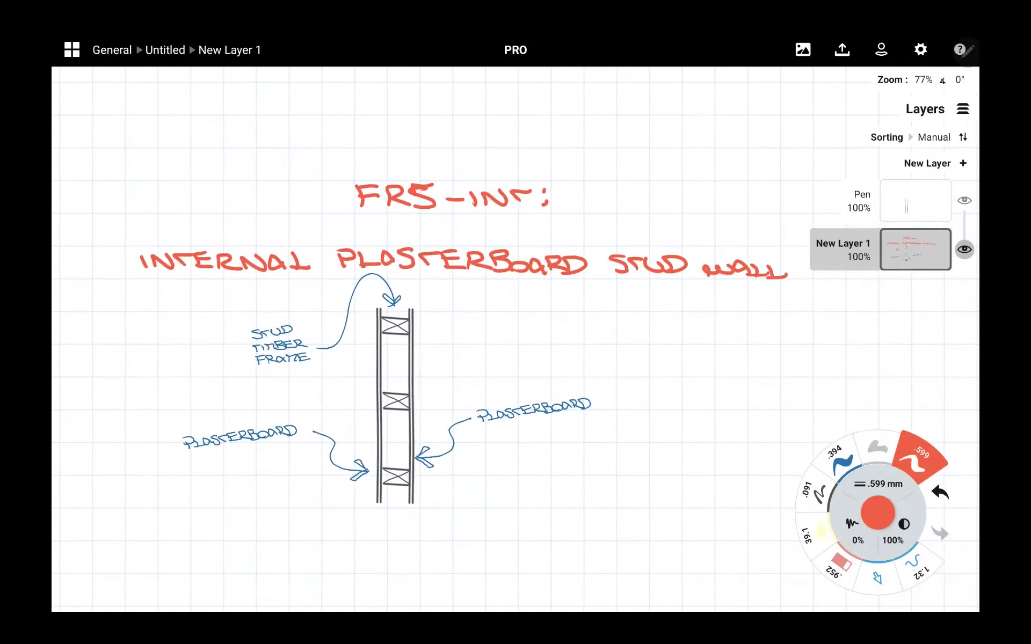
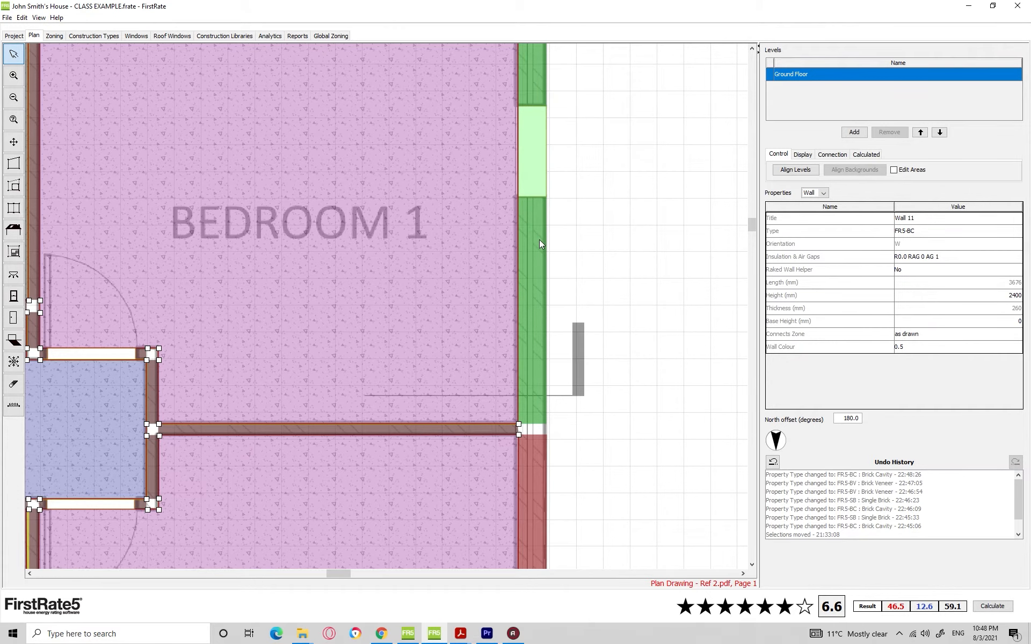
Set the type of Bedroom 1's external wall with the window to FR5-BC : Brick Cavity.
scroll(629, 260, down, 1)
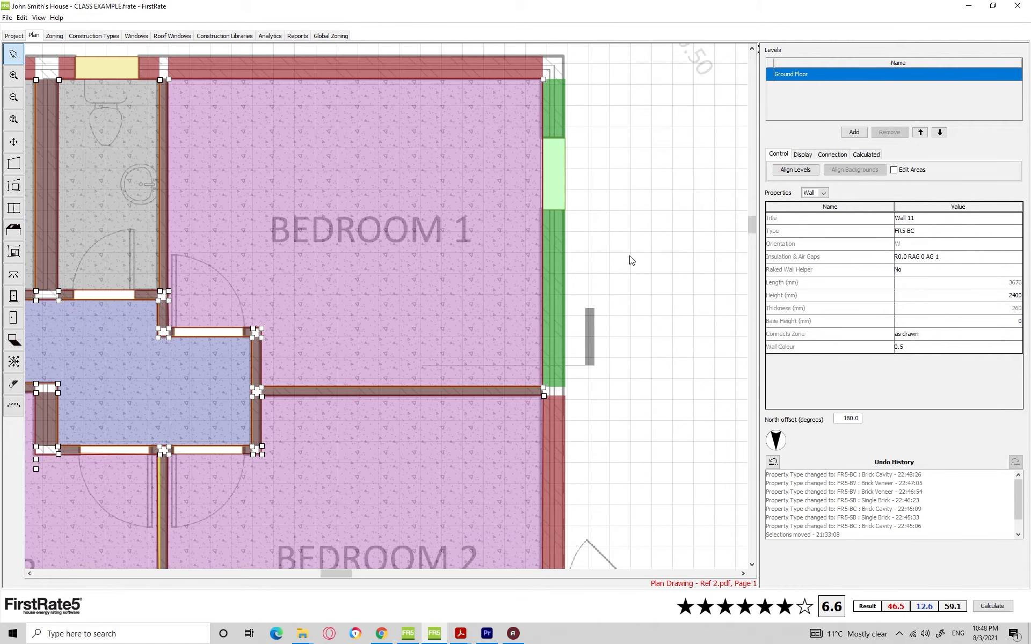
click(929, 232)
scroll(571, 276, up, 2)
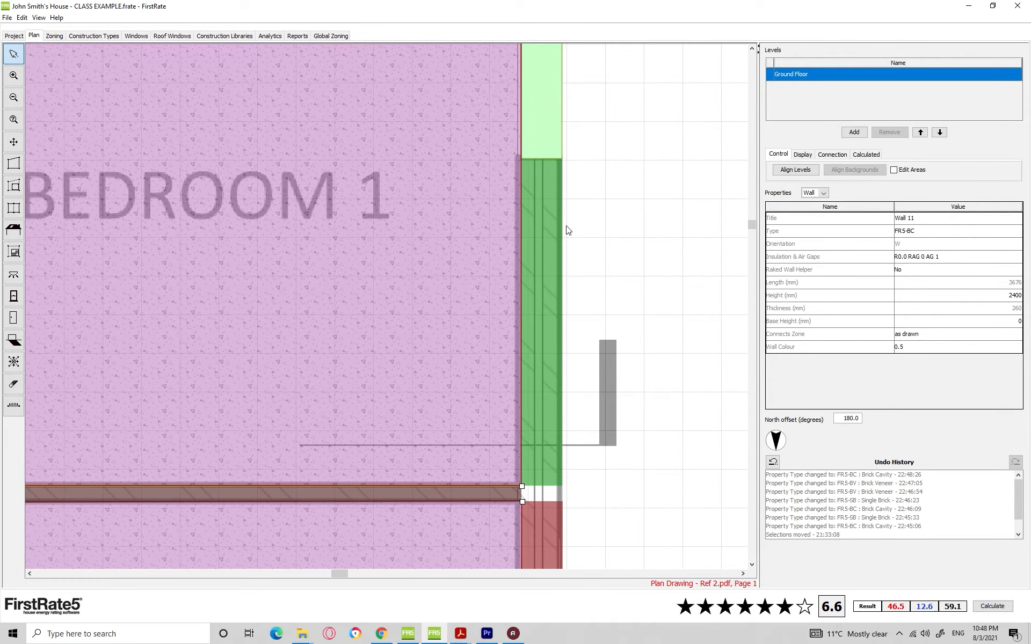
click(931, 232)
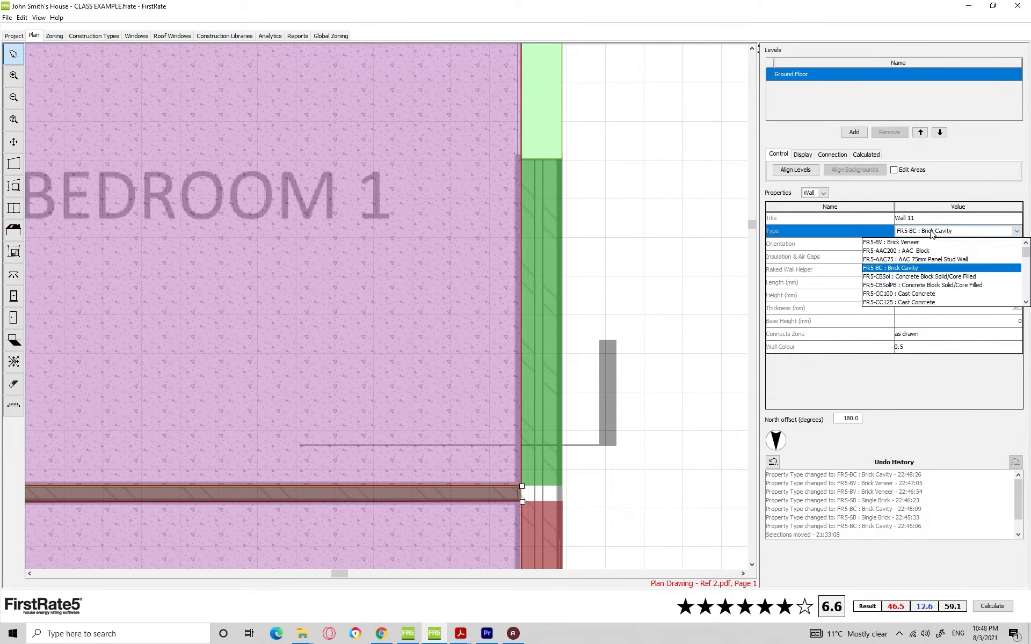
click(884, 269)
scroll(604, 292, down, 3)
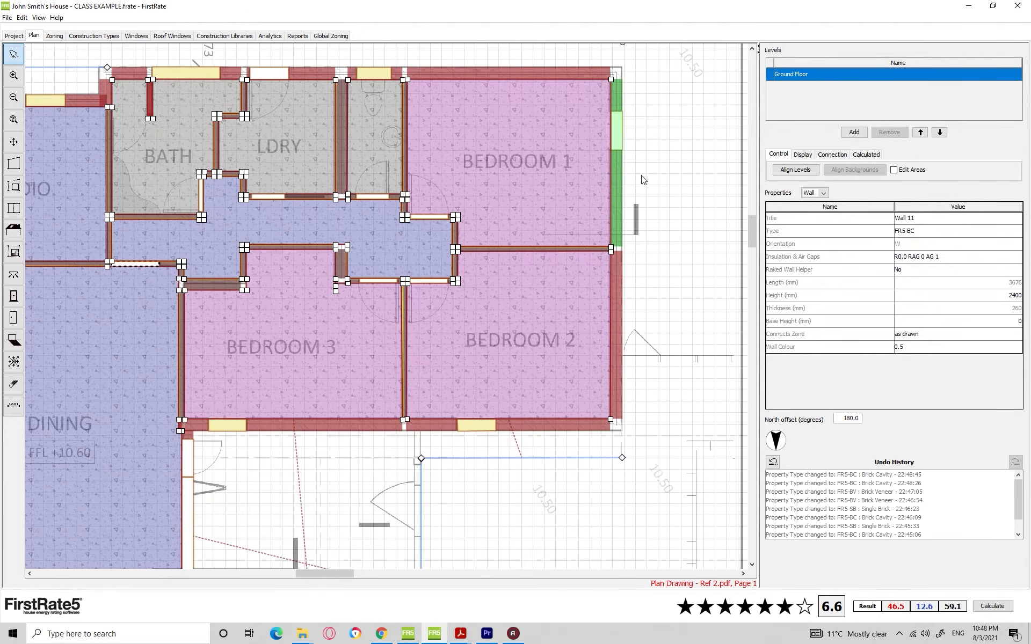
Set the external walls around Bedrooms 1, 2 and 3 together to type FR5-BC : Brick Cavity.
click(557, 74)
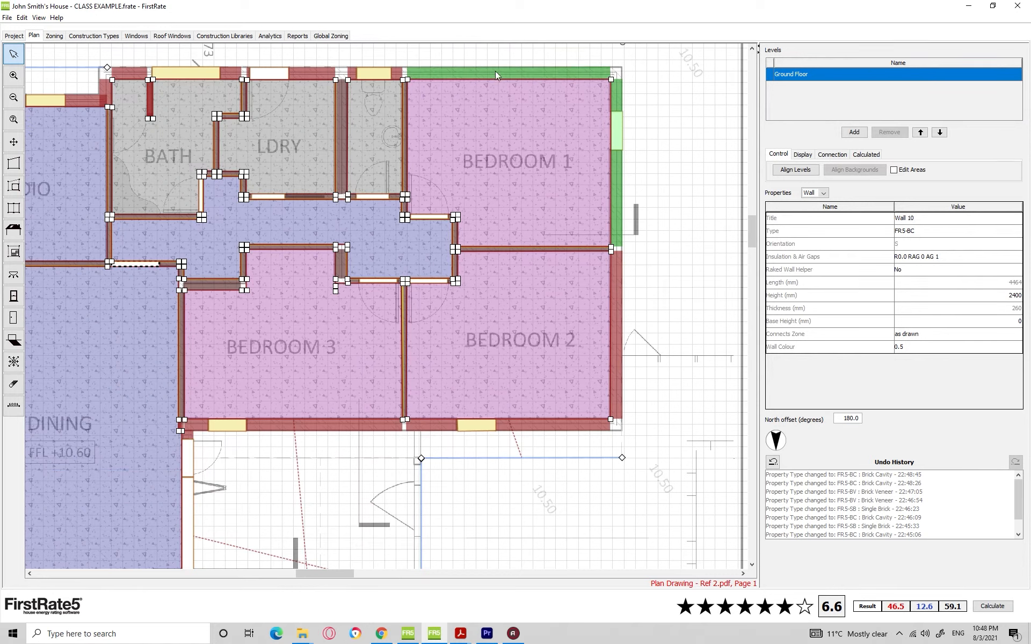
shift+click(616, 269)
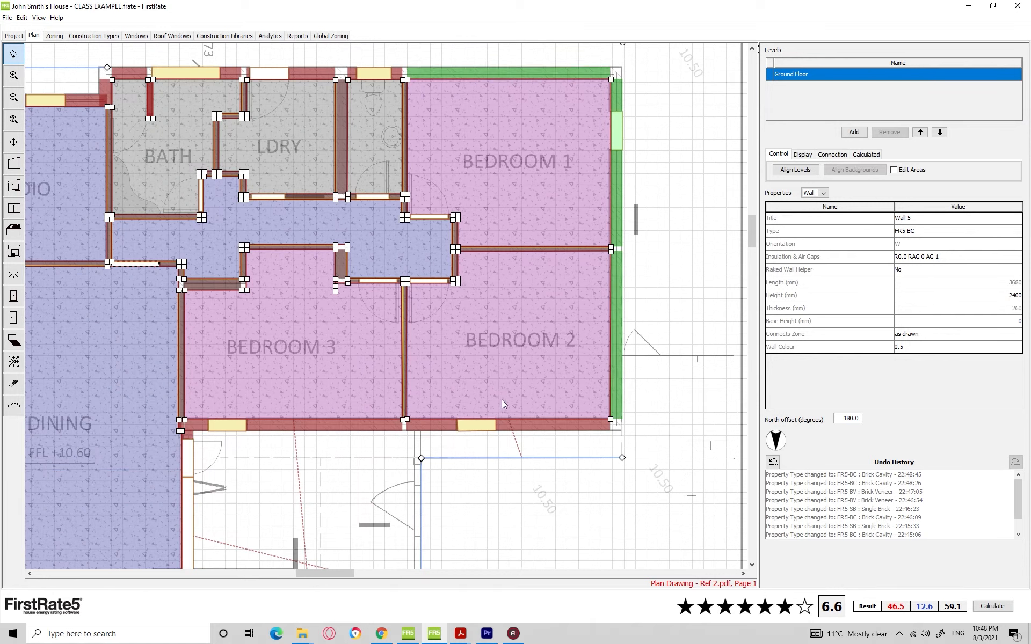
shift+click(513, 425)
shift+click(360, 424)
click(947, 231)
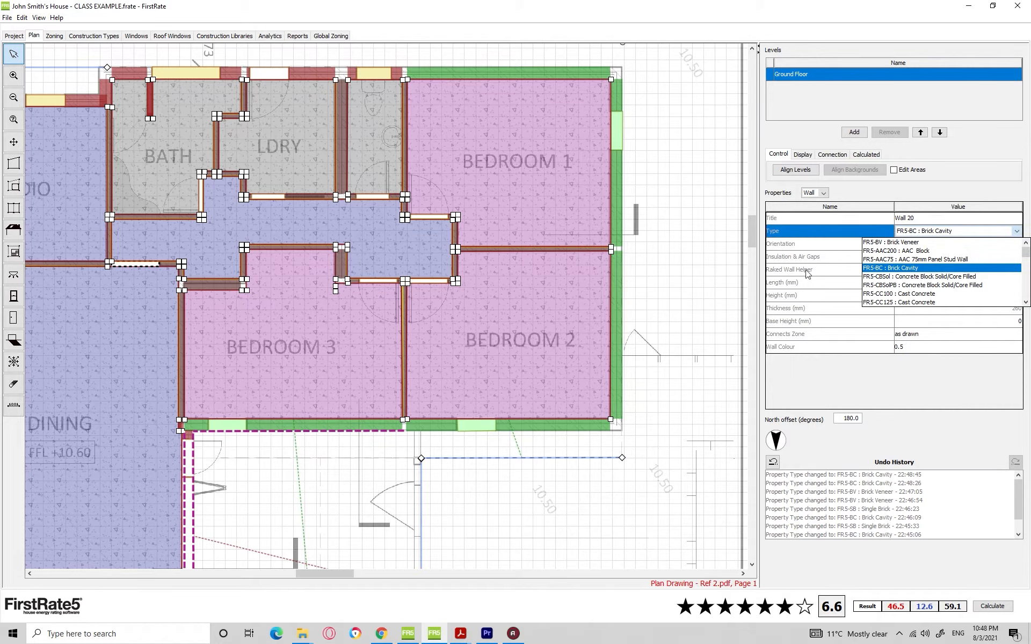
click(905, 268)
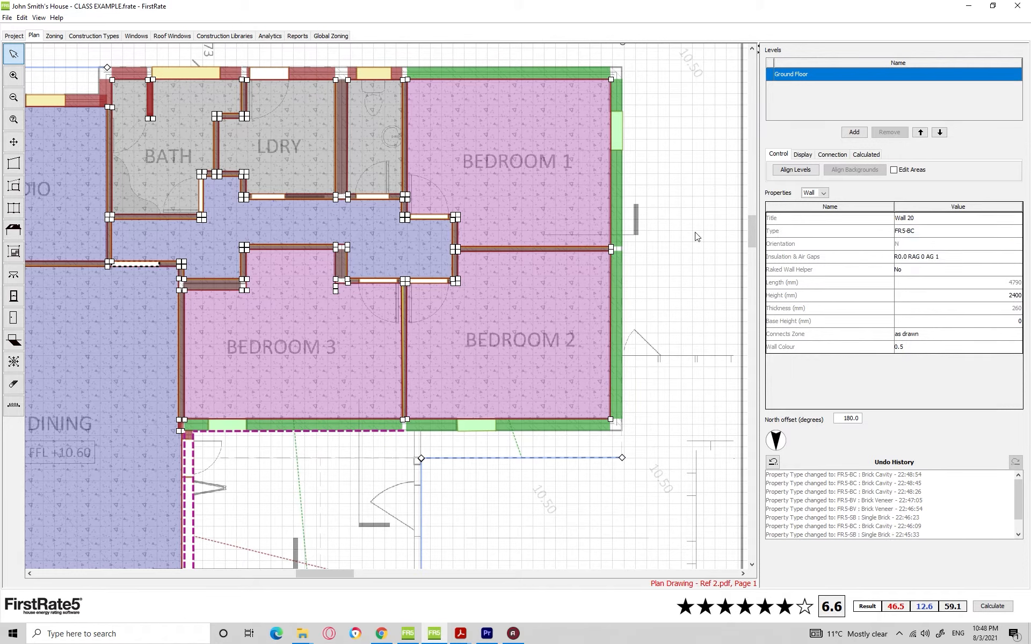
Check the FR5-SB : Single Brick construction type on the internal wall between Bedroom 1 and Bedroom 2.
click(674, 285)
scroll(620, 242, up, 2)
scroll(461, 244, up, 1)
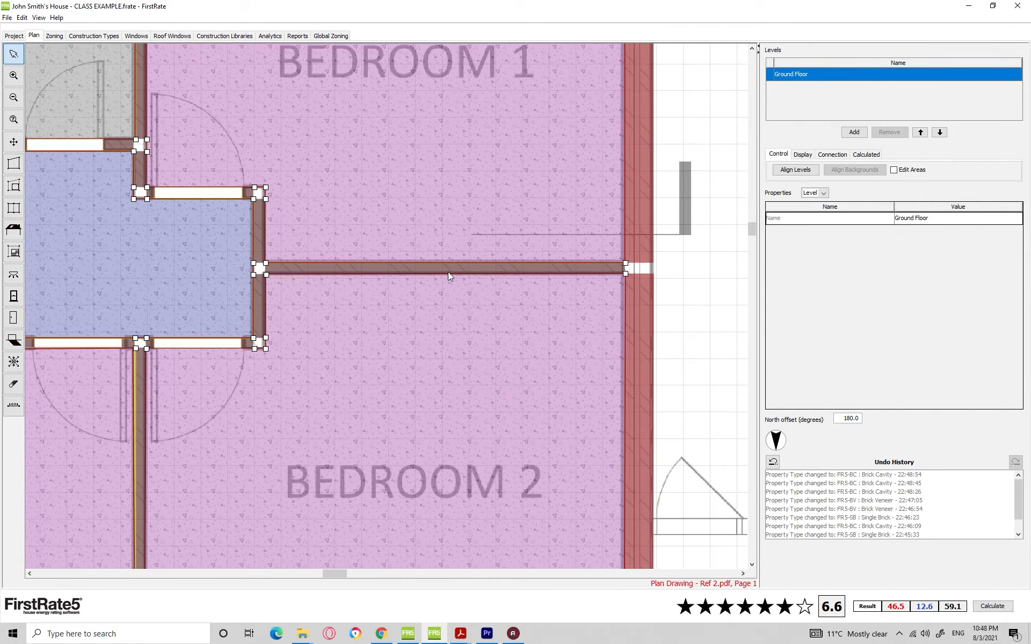
click(447, 269)
click(911, 235)
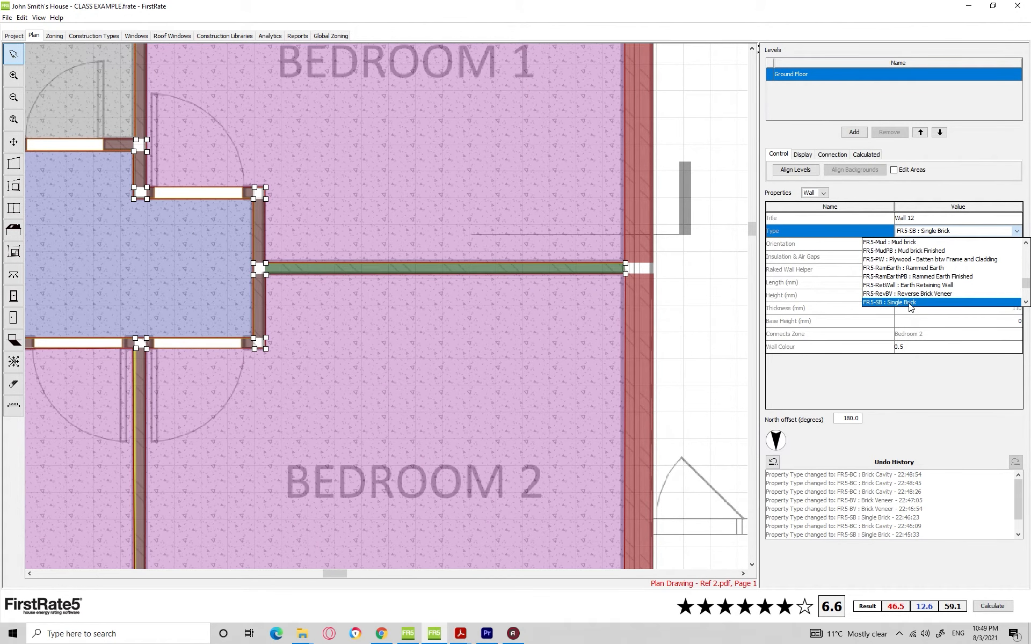
click(709, 345)
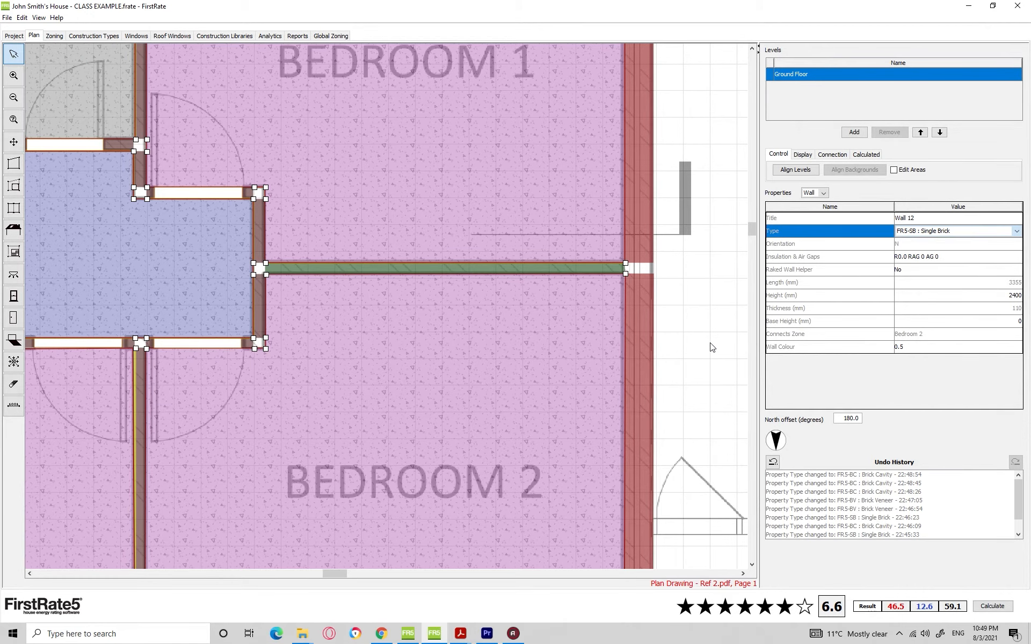
Change the type of Bedroom 1's external wall with the window to FR5-BV : Brick Veneer.
scroll(706, 293, down, 3)
drag(707, 288, 630, 315)
click(630, 314)
scroll(626, 272, up, 3)
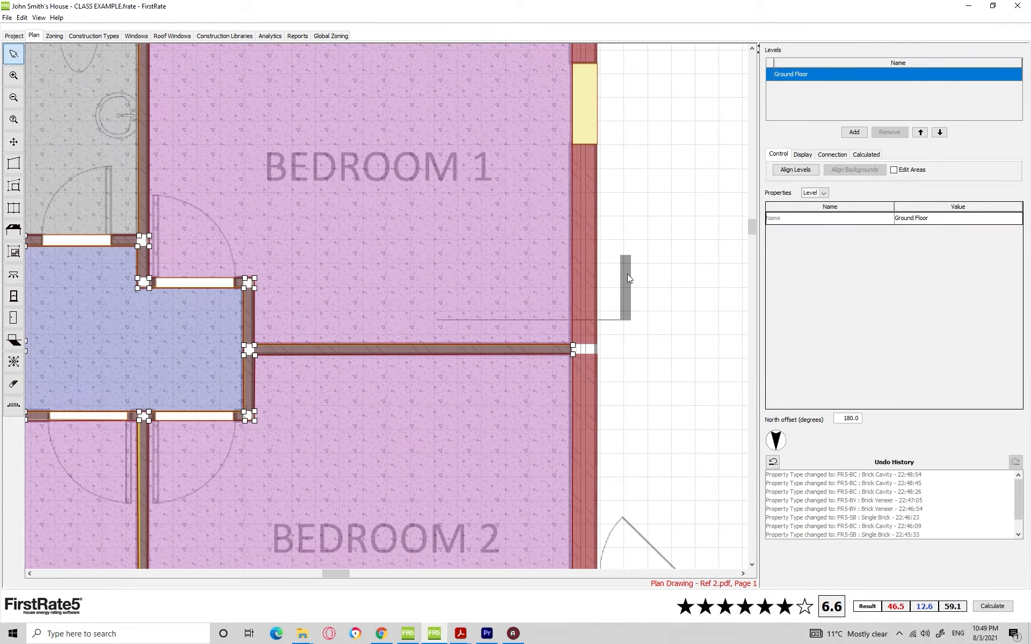
drag(627, 274, 615, 315)
click(592, 271)
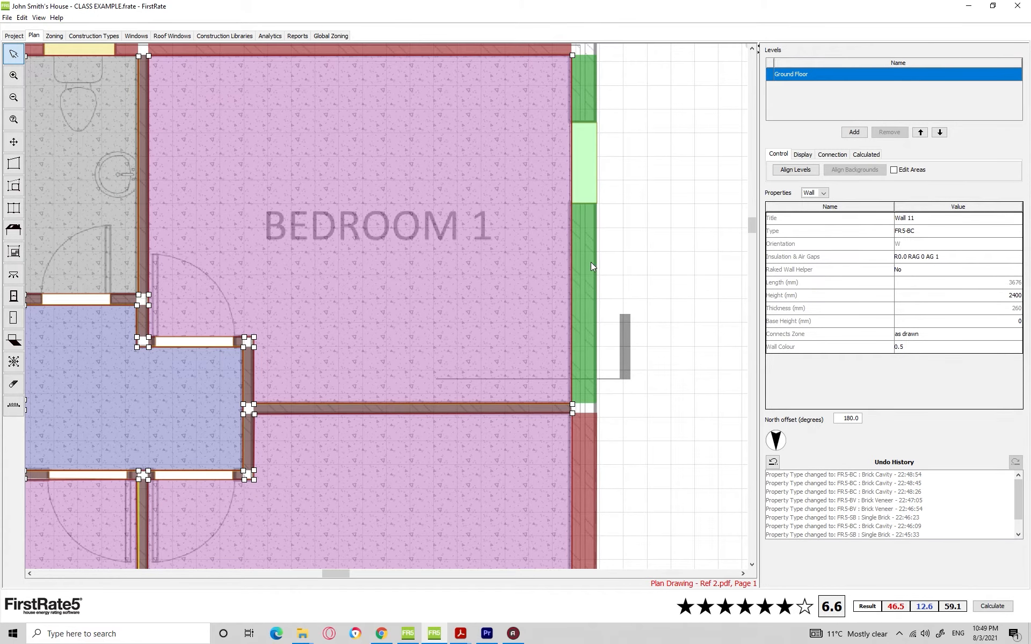
drag(617, 248, 623, 285)
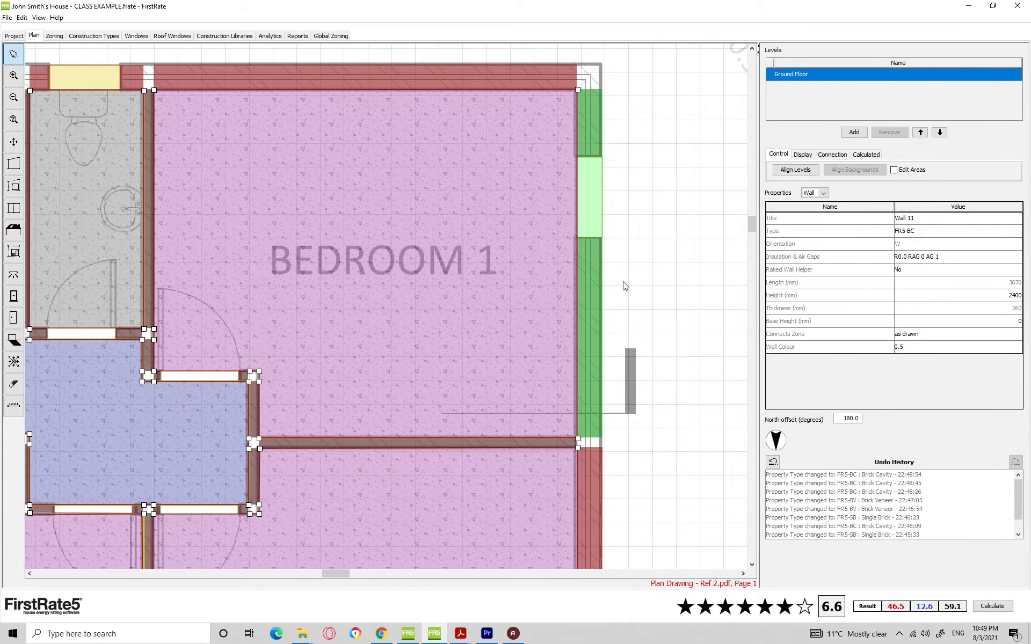
drag(638, 246, 631, 242)
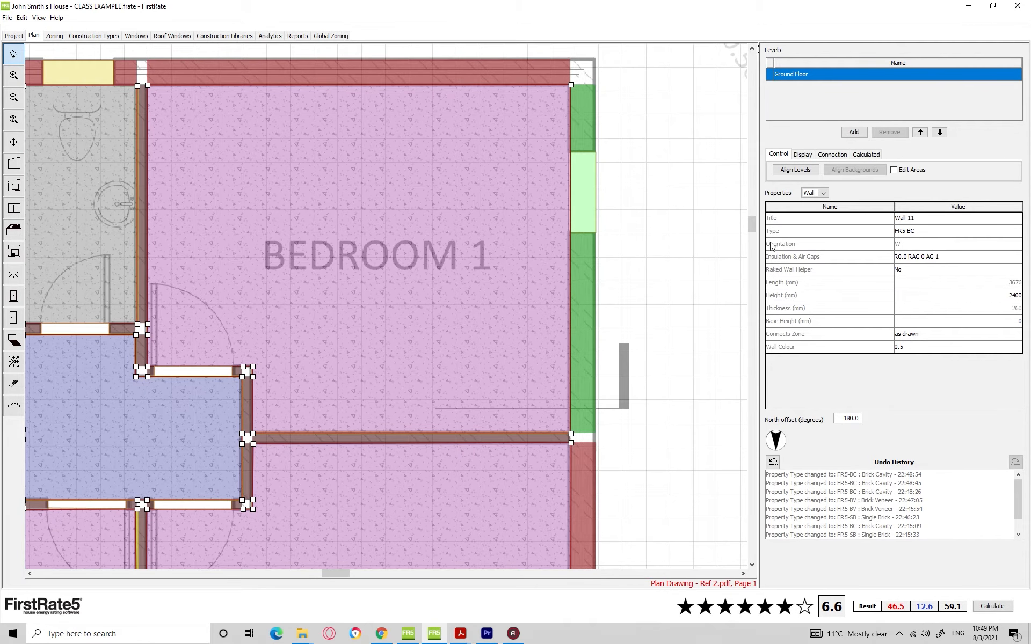
click(916, 232)
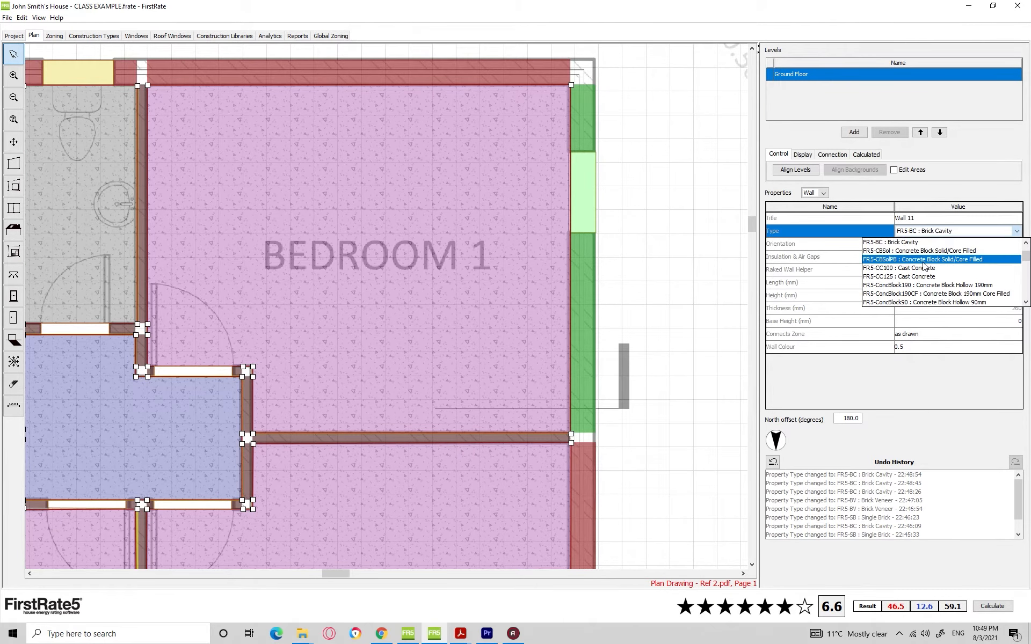
scroll(927, 258, up, 1)
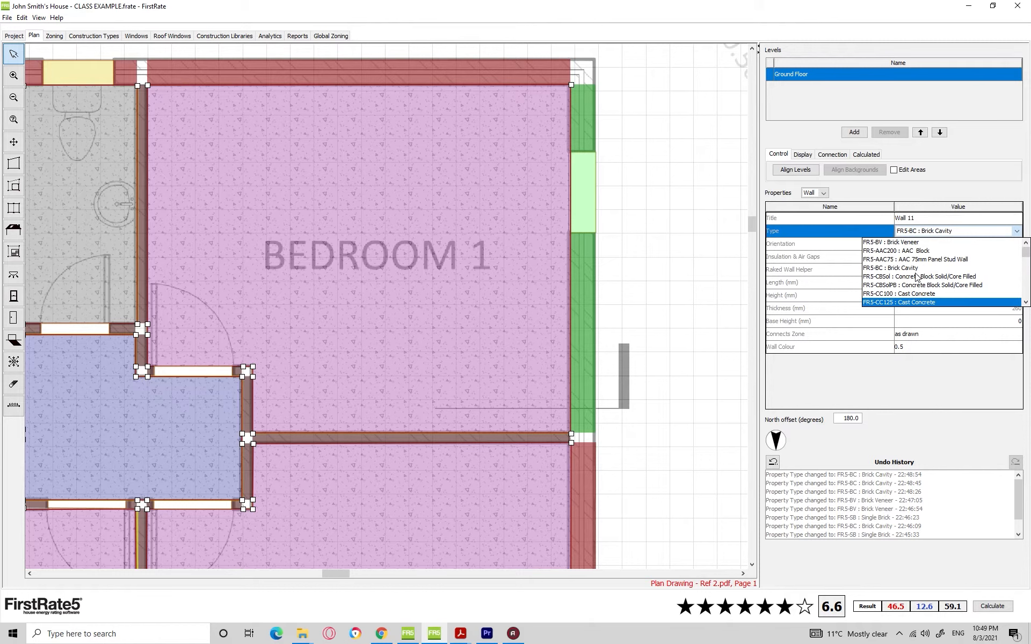
click(909, 243)
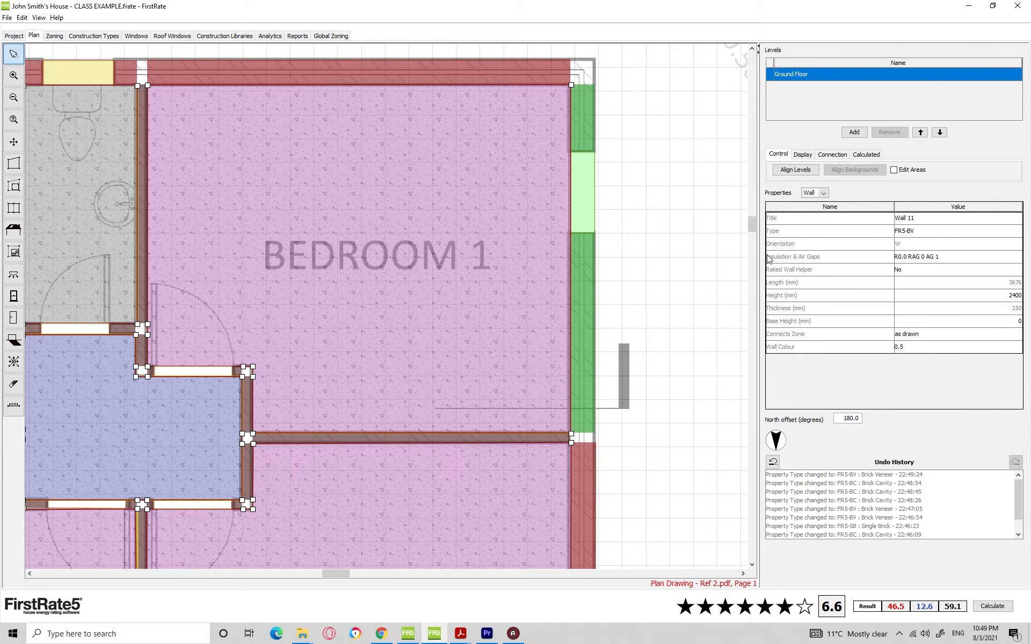
Open the brick veneer wall's Insulation & Air Gaps settings and select its Insulation Placeholder layer.
double_click(955, 263)
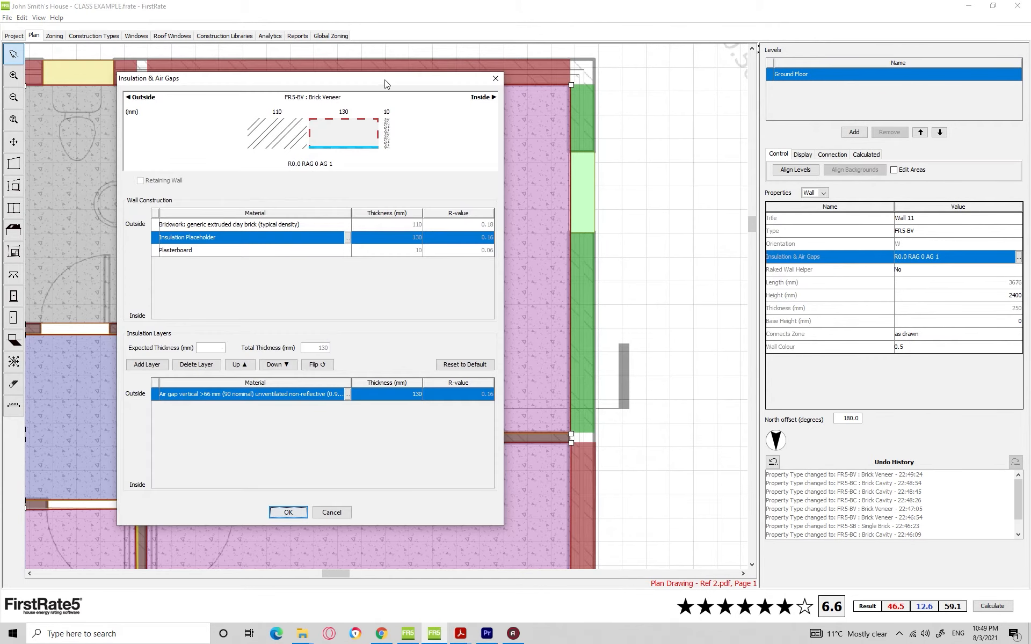
drag(384, 83, 363, 75)
click(190, 219)
click(189, 234)
click(188, 240)
click(188, 230)
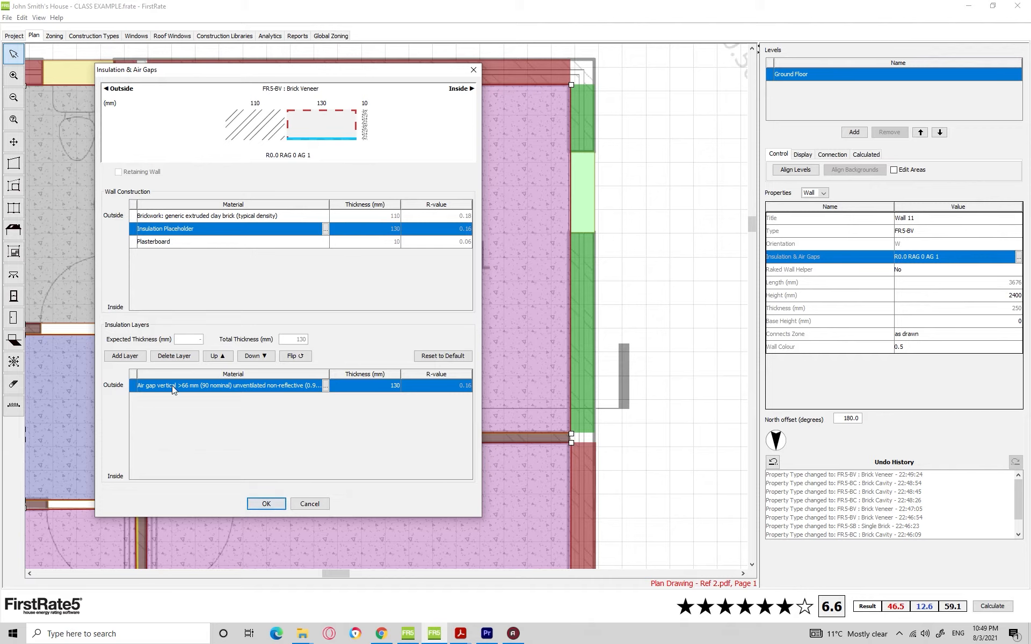
Replace the wall's air gap insulation layer with Glass fibre batt: R2.0 and apply the insulation settings.
click(324, 386)
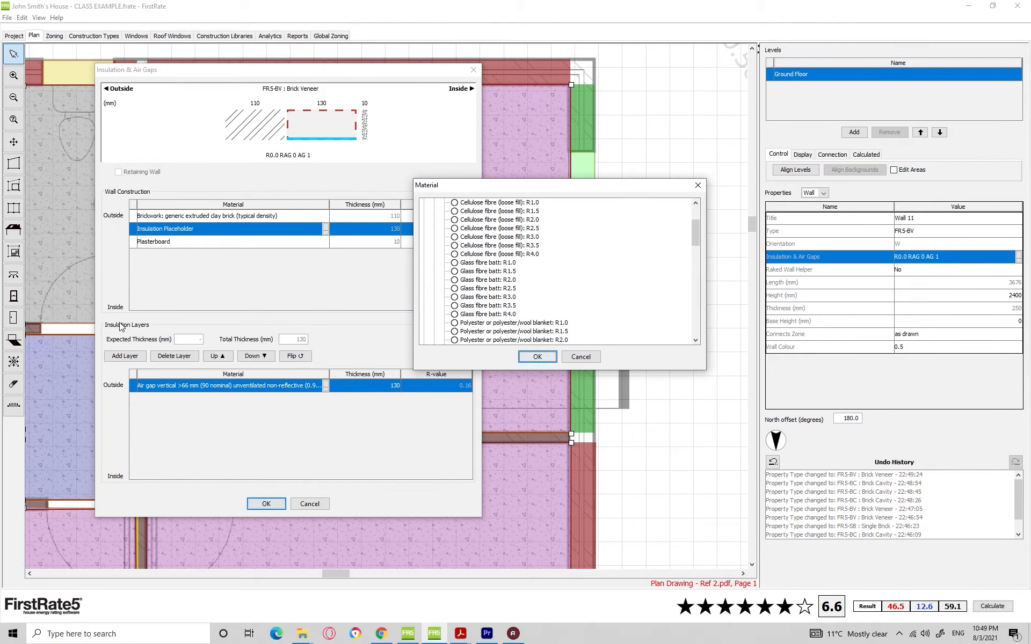
scroll(526, 276, up, 3)
scroll(519, 260, down, 2)
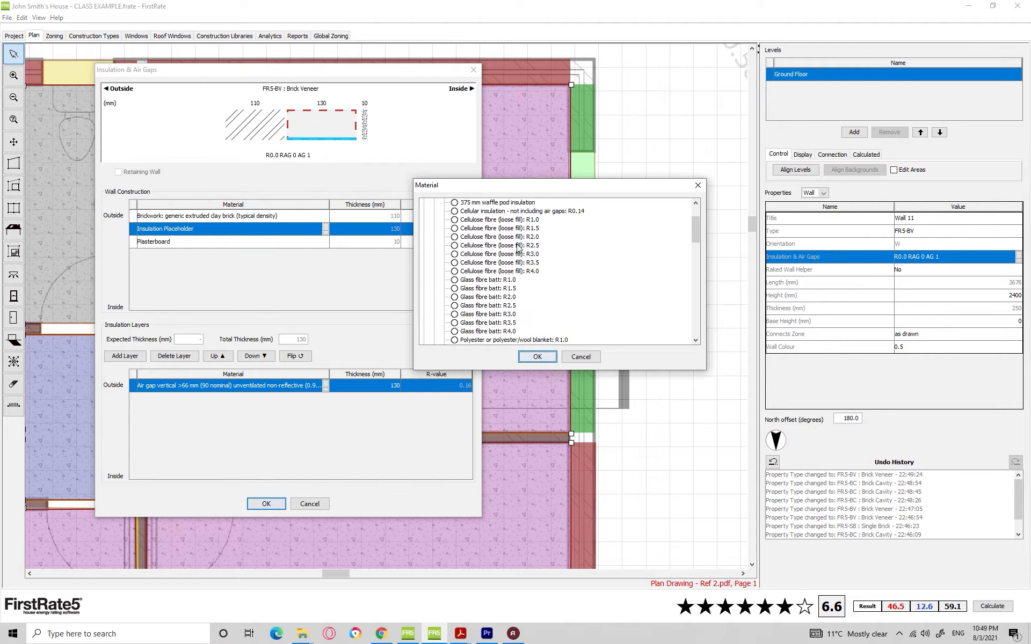
scroll(471, 251, up, 2)
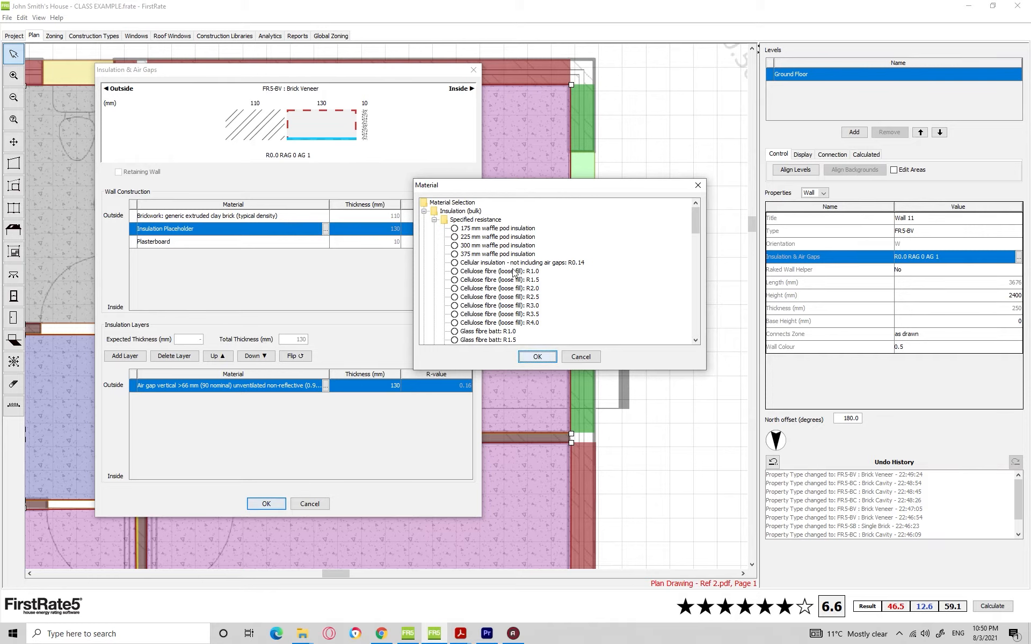
scroll(510, 275, down, 5)
scroll(453, 242, down, 2)
scroll(467, 279, up, 7)
scroll(465, 252, down, 2)
scroll(472, 293, down, 1)
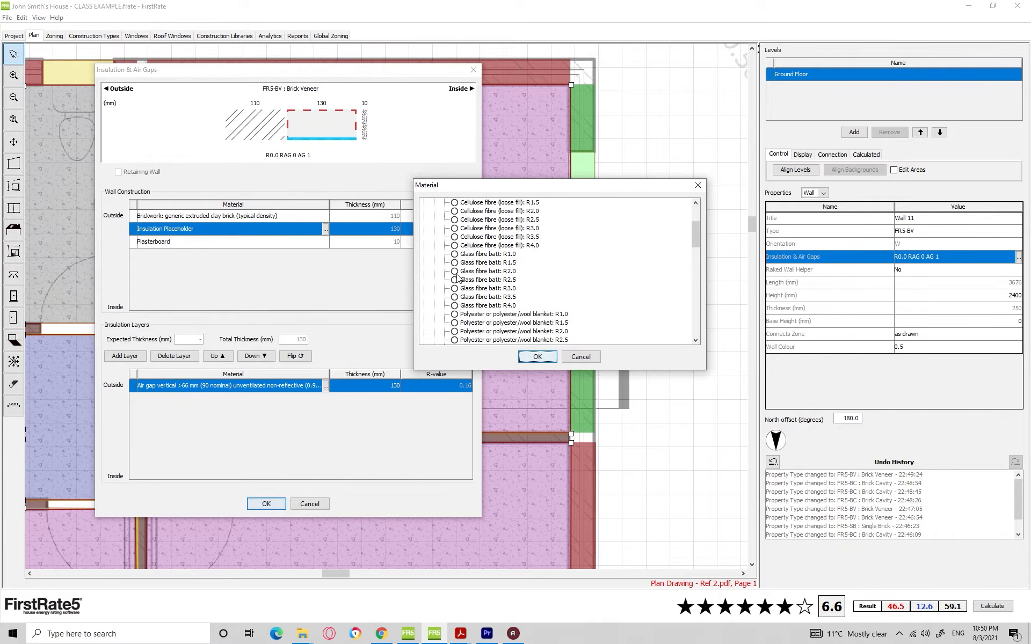
click(455, 271)
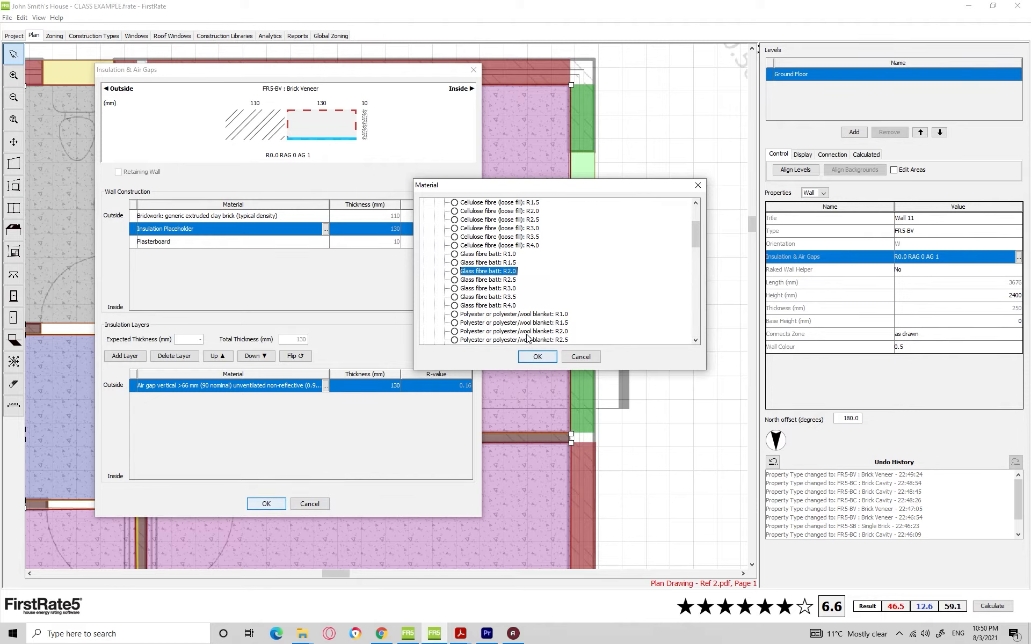
click(537, 356)
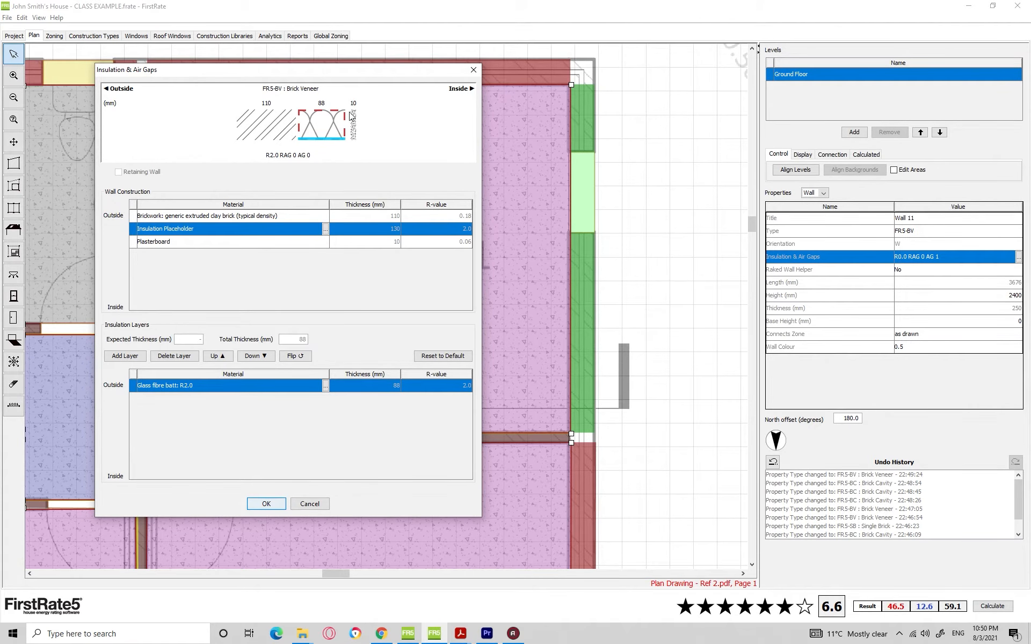
click(266, 503)
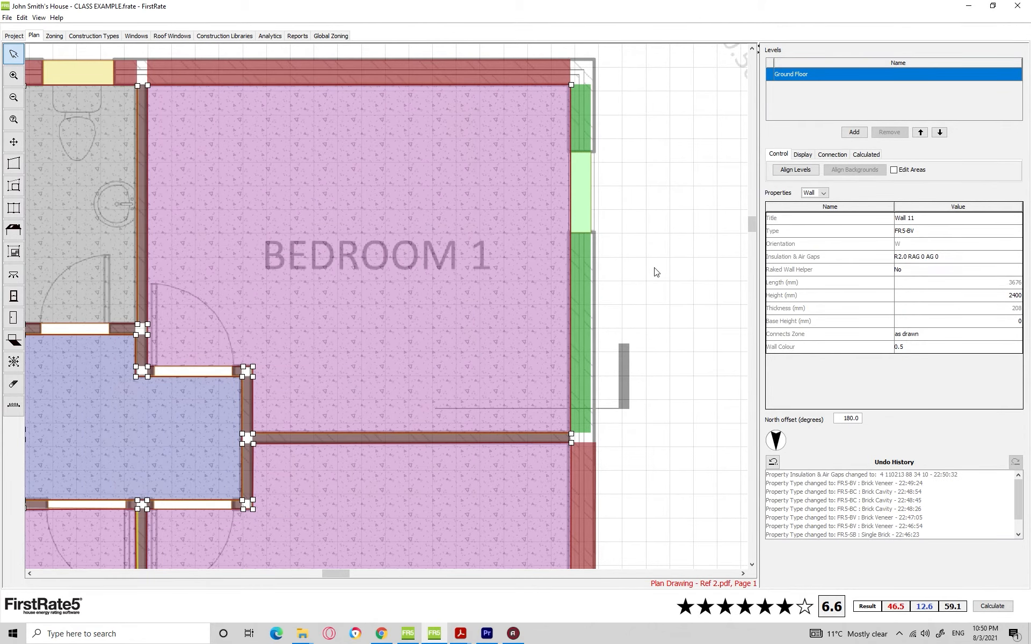
Reselect Bedroom 1's brick veneer external wall and check its Insulation & Air Gaps property.
click(664, 267)
scroll(625, 203, down, 3)
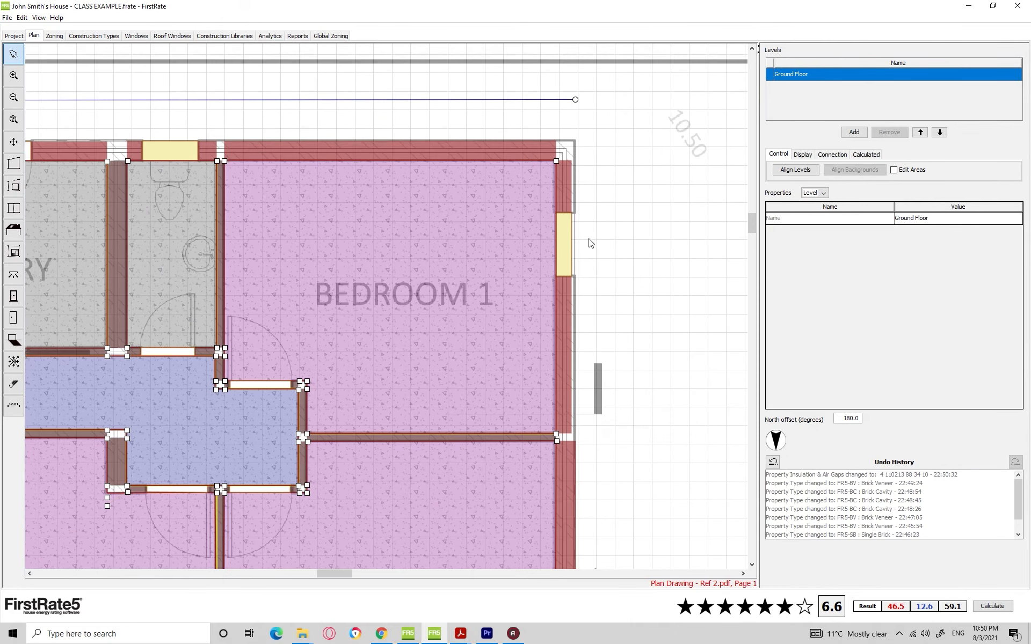
scroll(590, 243, down, 1)
click(564, 162)
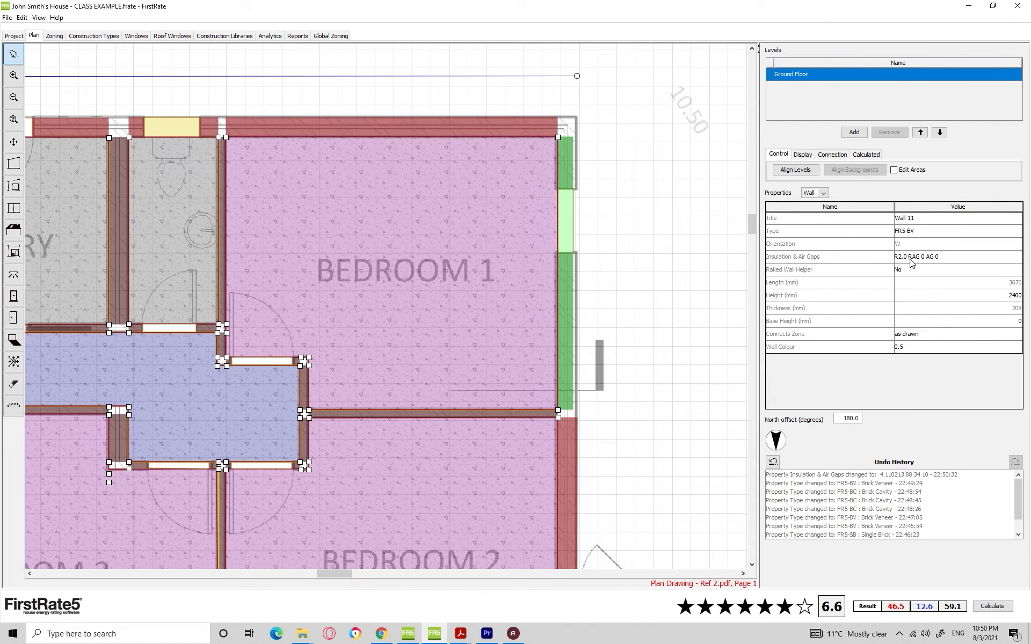
click(672, 273)
scroll(630, 259, down, 2)
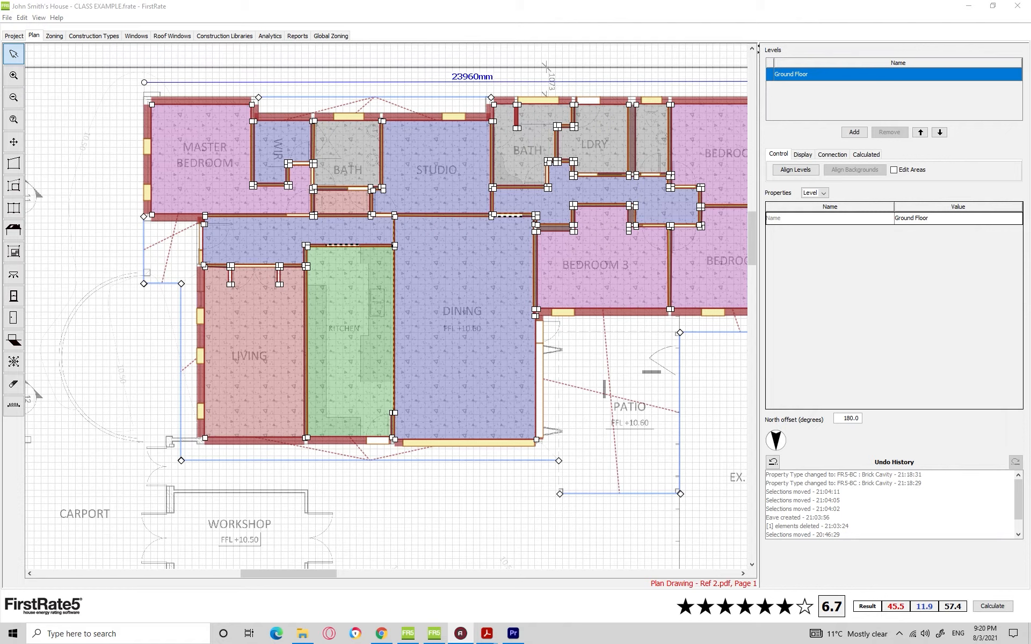
Enable area editing, select Bedroom 1's floor area and set its floor type to FR5-CSOG : CSOG: Slab on Ground.
drag(619, 145, 394, 219)
scroll(527, 209, up, 4)
drag(510, 210, 477, 226)
scroll(430, 240, down, 3)
scroll(456, 221, up, 4)
scroll(557, 188, up, 2)
double_click(548, 180)
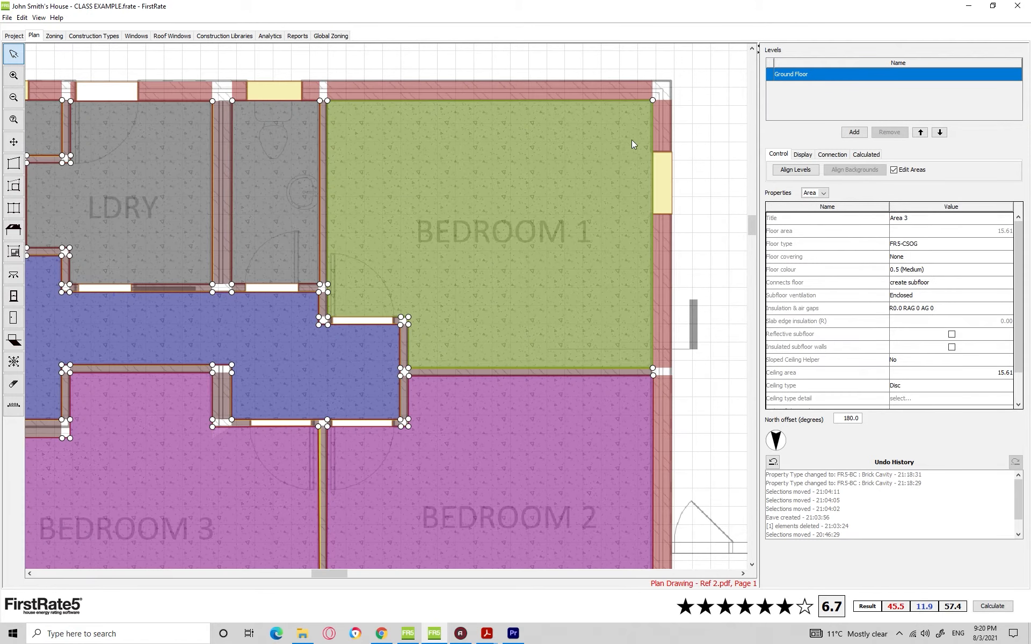
double_click(705, 110)
double_click(574, 142)
click(898, 245)
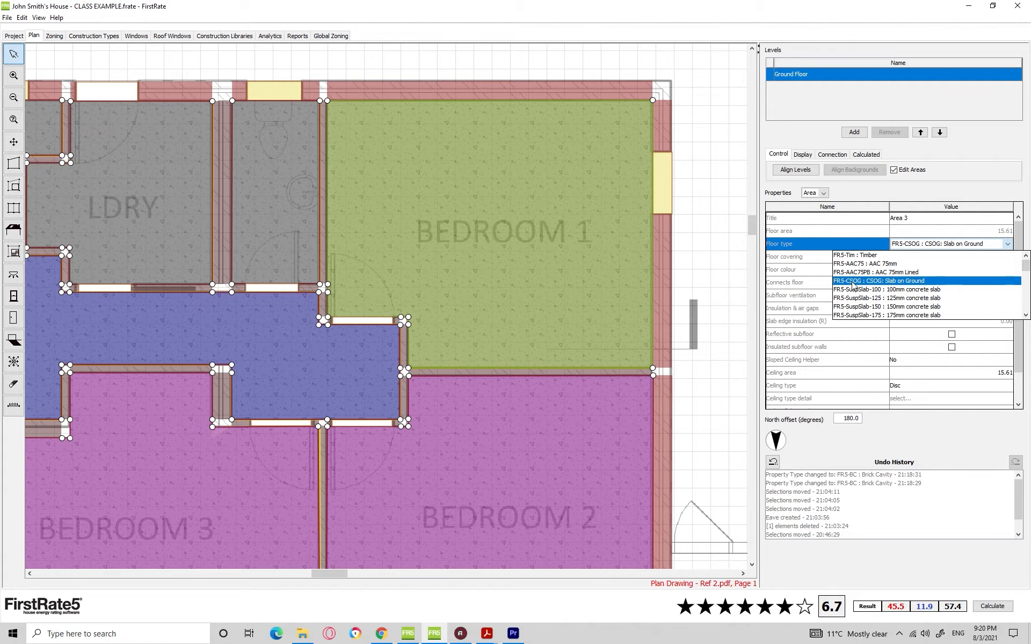
click(906, 281)
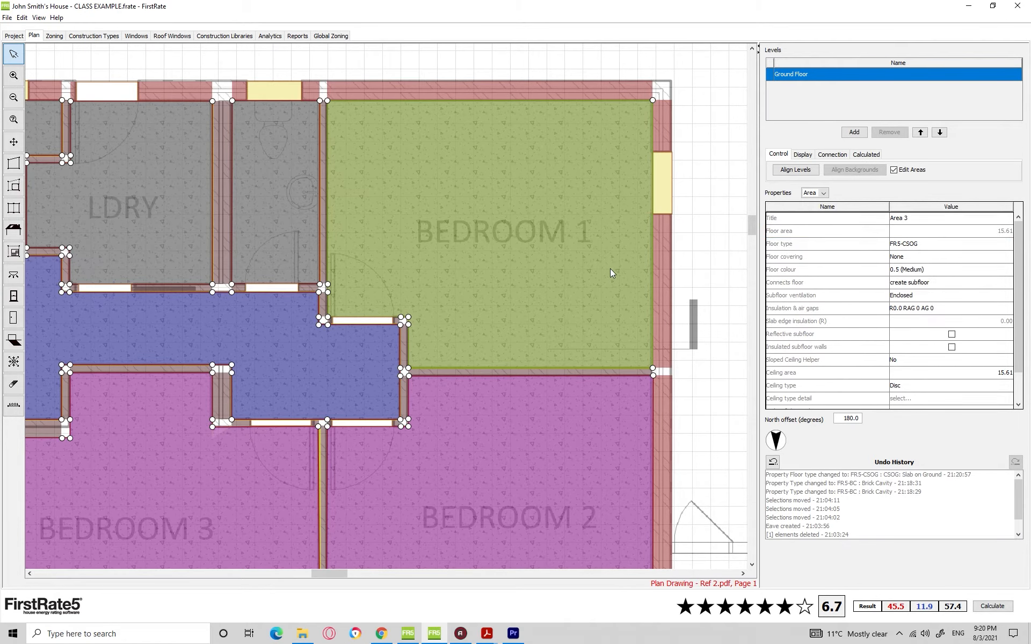
Review the available floor types and change Bedroom 1's floor type to FR5-Tim : Timber.
drag(565, 248, 561, 255)
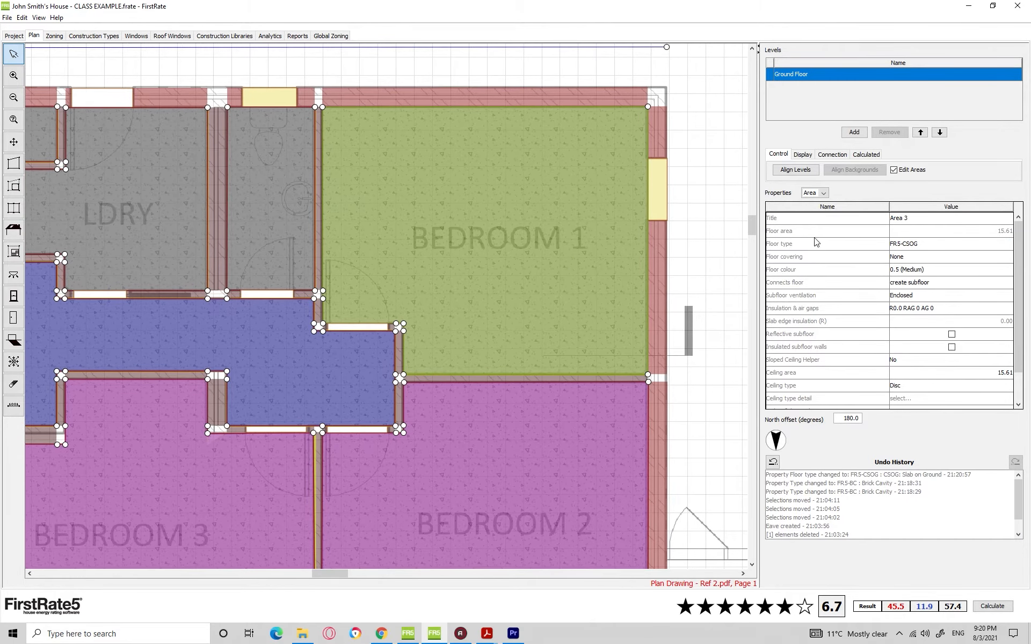
click(901, 245)
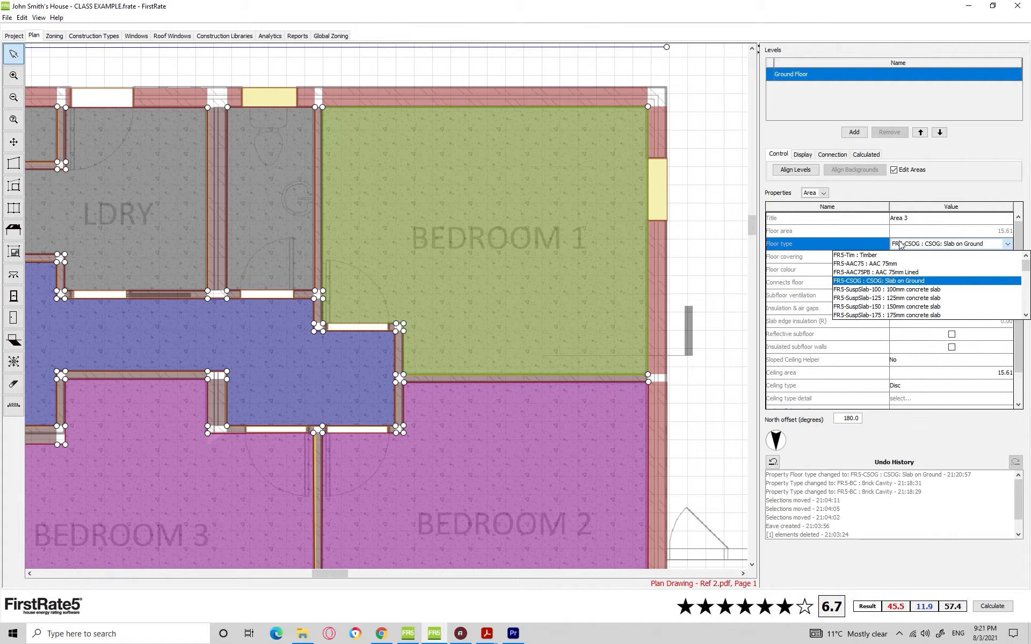
scroll(921, 311, down, 2)
scroll(922, 311, up, 2)
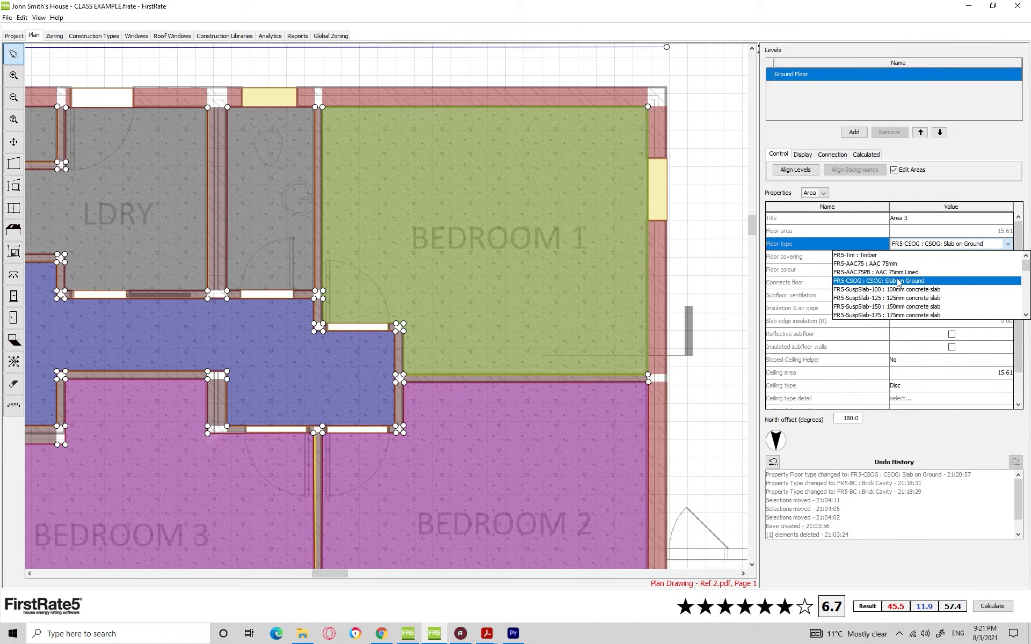
click(862, 256)
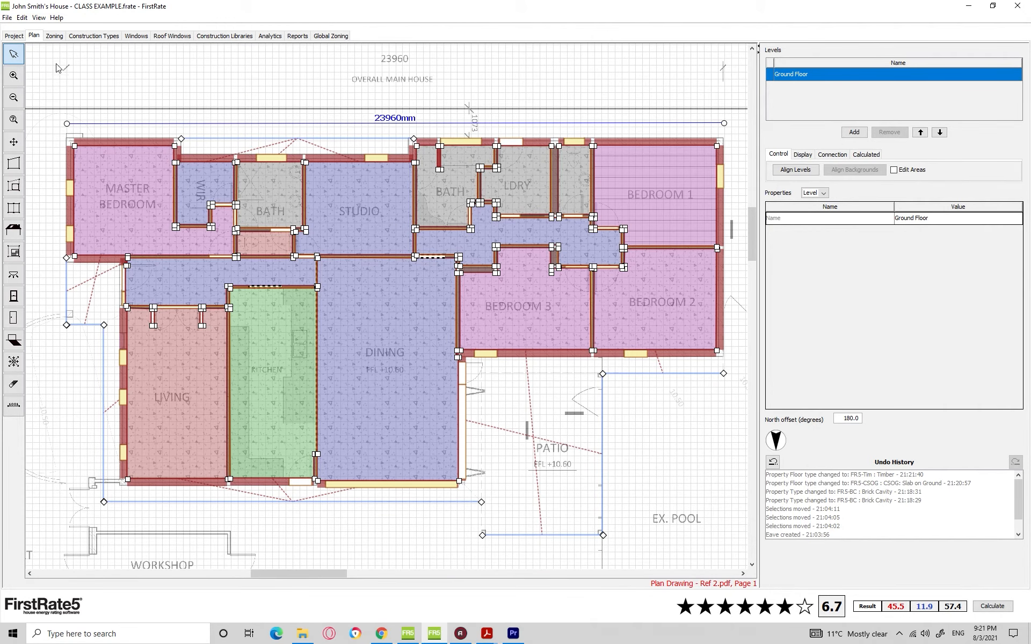
Check the ceiling-level added bulk insulation in the Roof Foil & Insulation settings of Bedroom 2's ceiling.
click(53, 37)
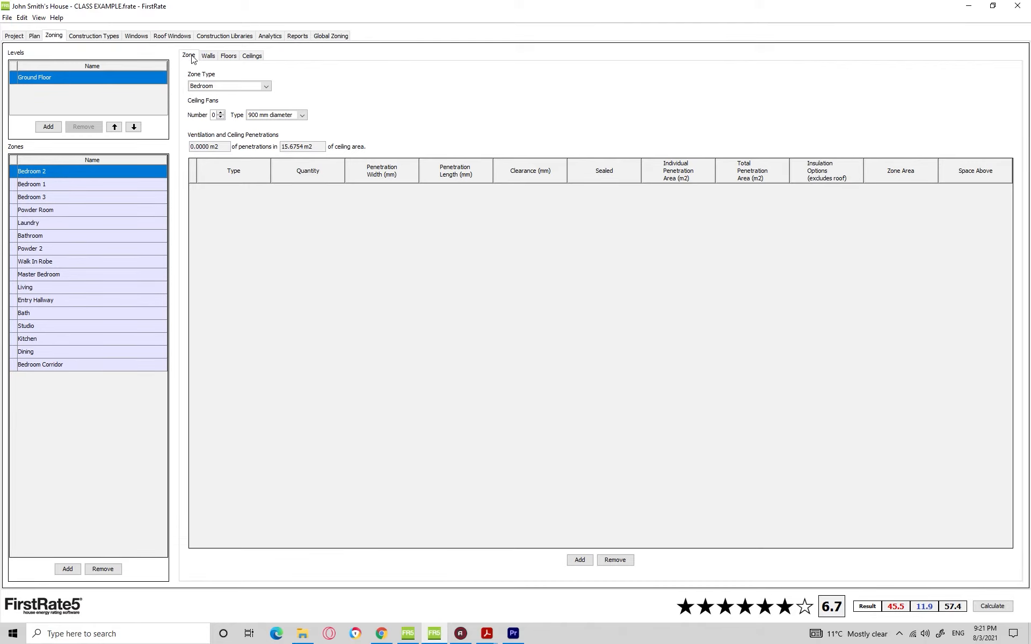
click(259, 57)
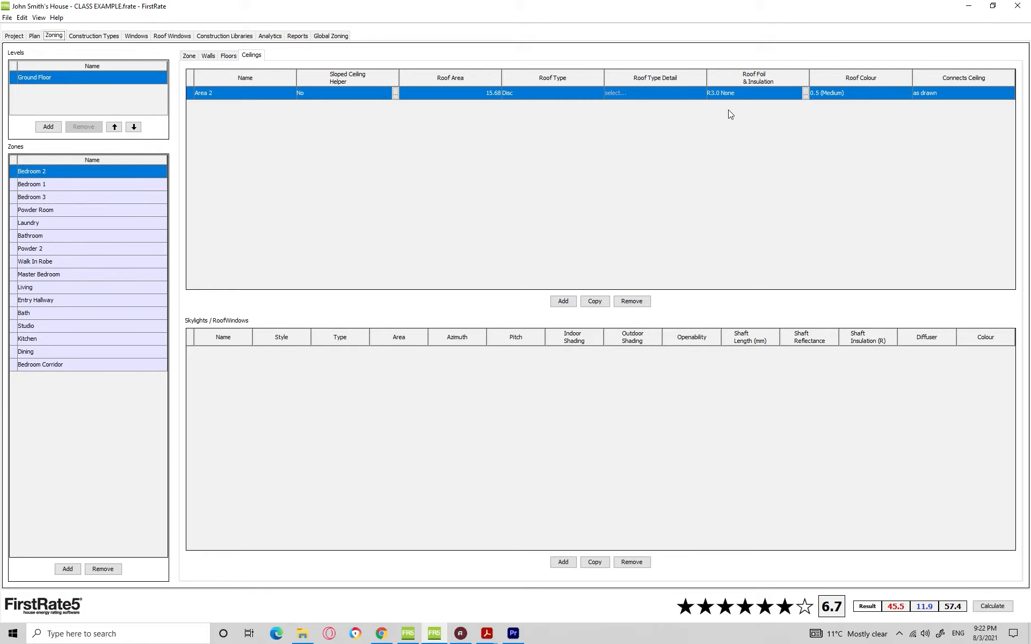
click(805, 93)
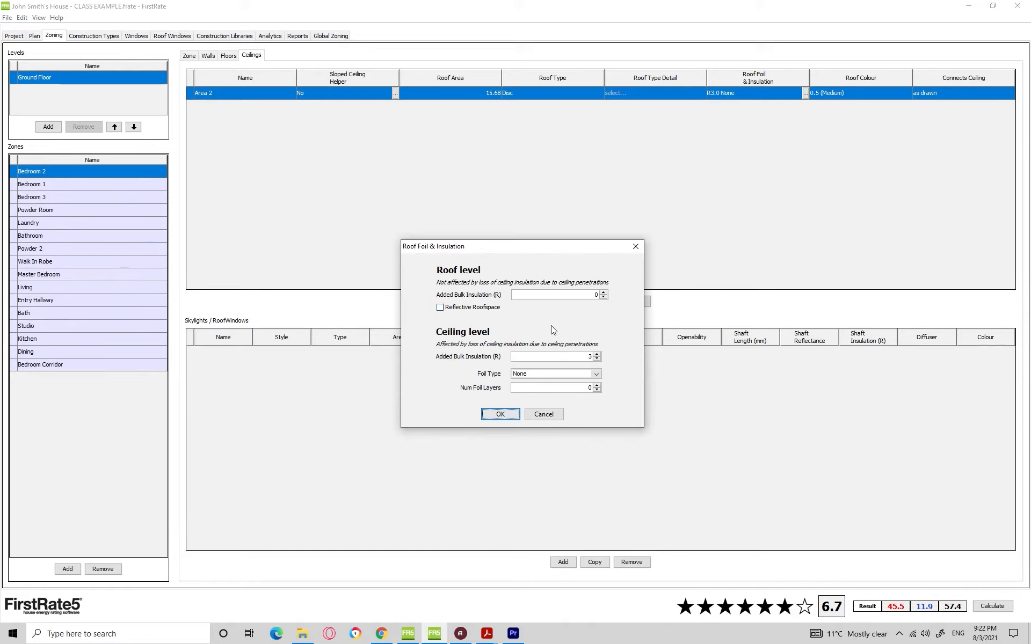
click(563, 356)
double_click(563, 356)
click(635, 250)
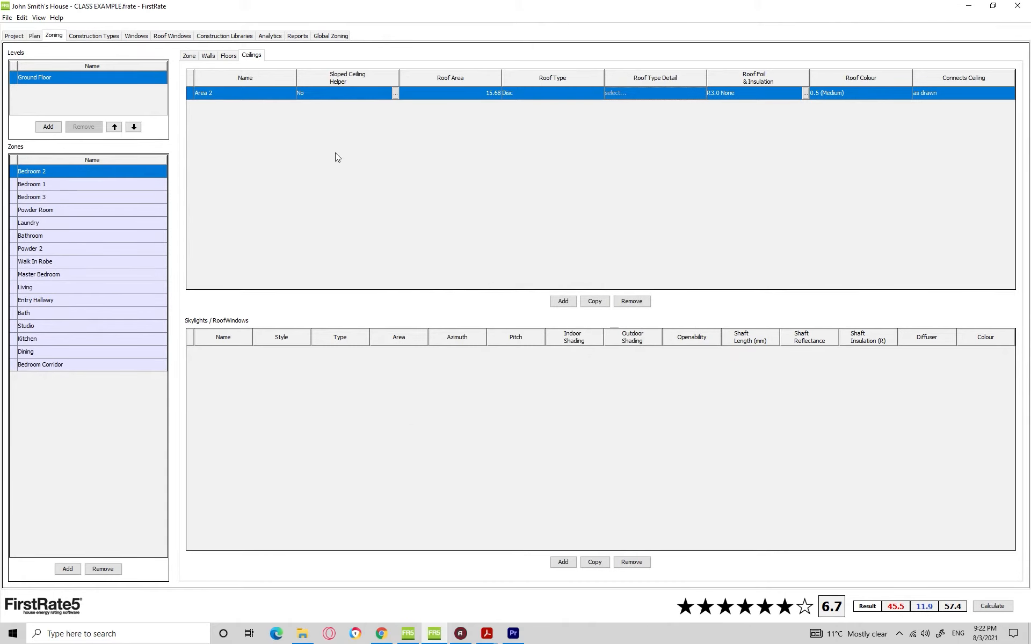
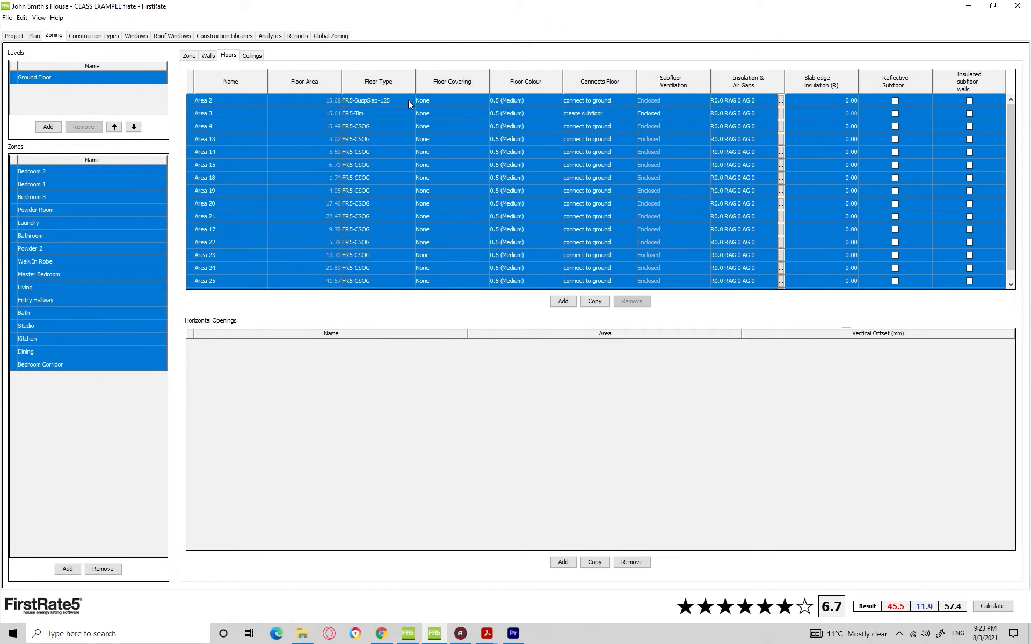
Try FR5-SuspSlab-200 for all zones' floor areas, and change their floor type to FR5-CSOG : CSOG: Slab on Ground.
click(411, 137)
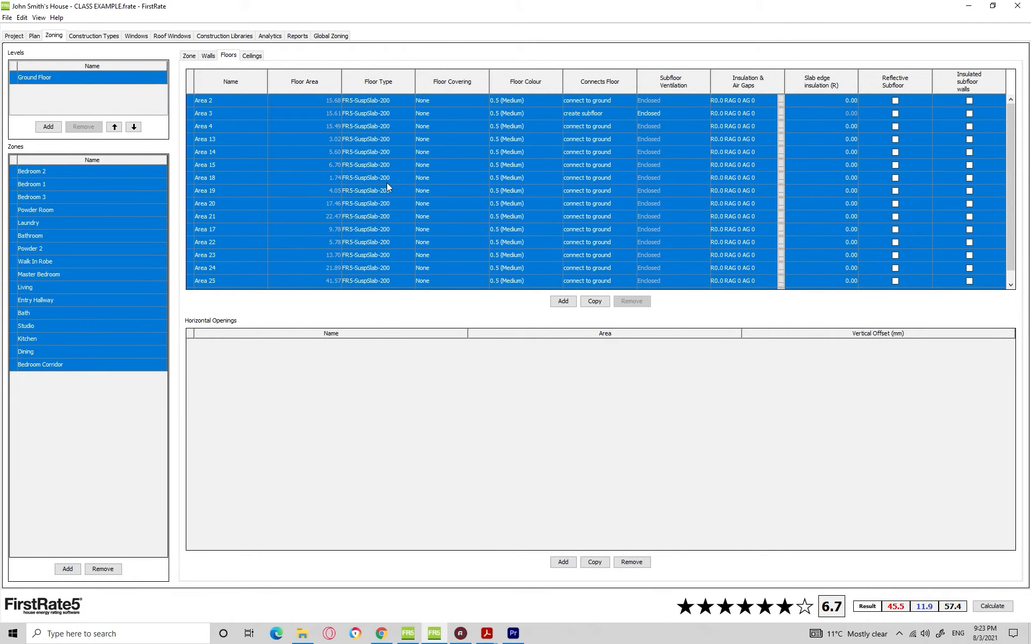
click(378, 99)
scroll(427, 140, up, 3)
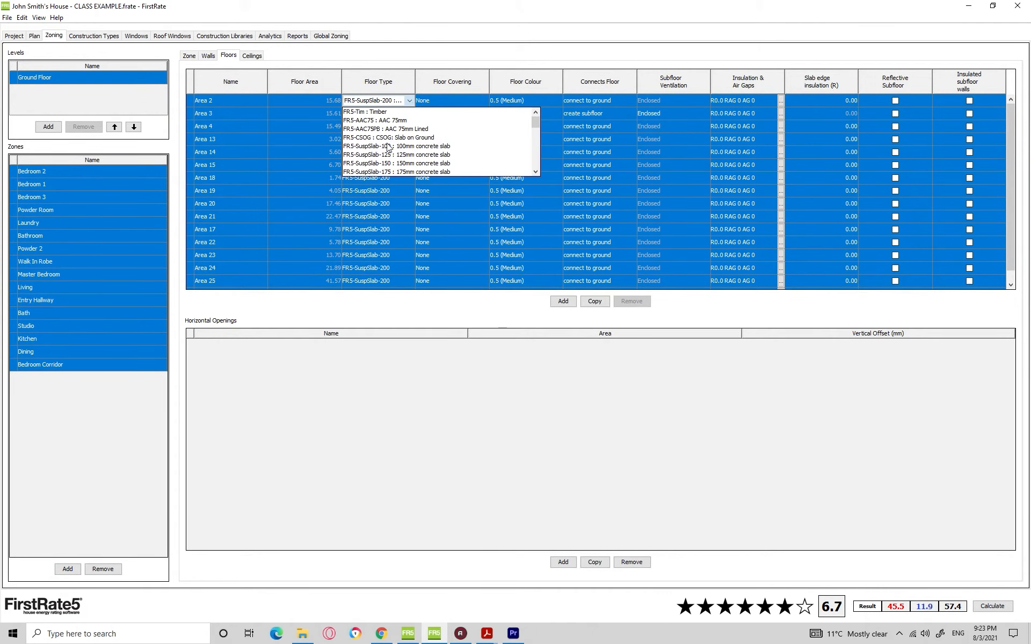
click(427, 138)
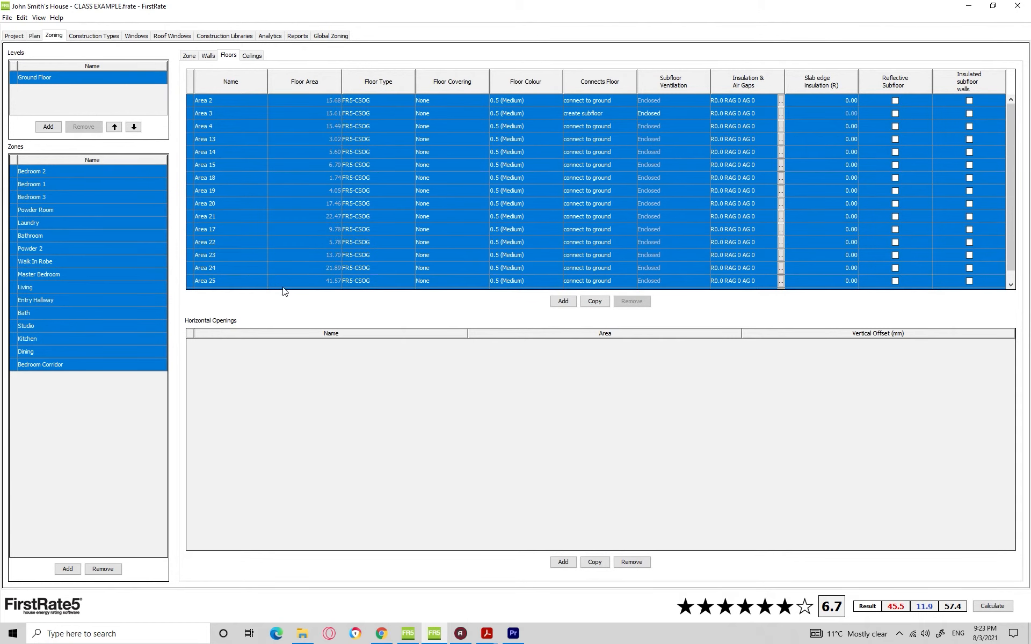
click(194, 102)
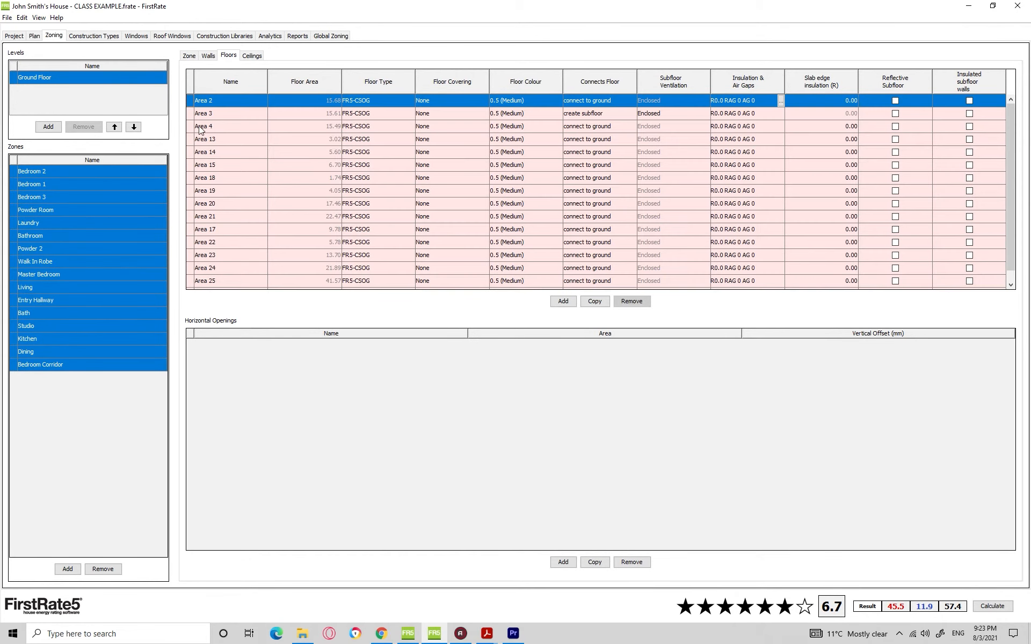
Return to the house plan, calculate the energy rating, and read and dismiss the resulting message.
click(34, 36)
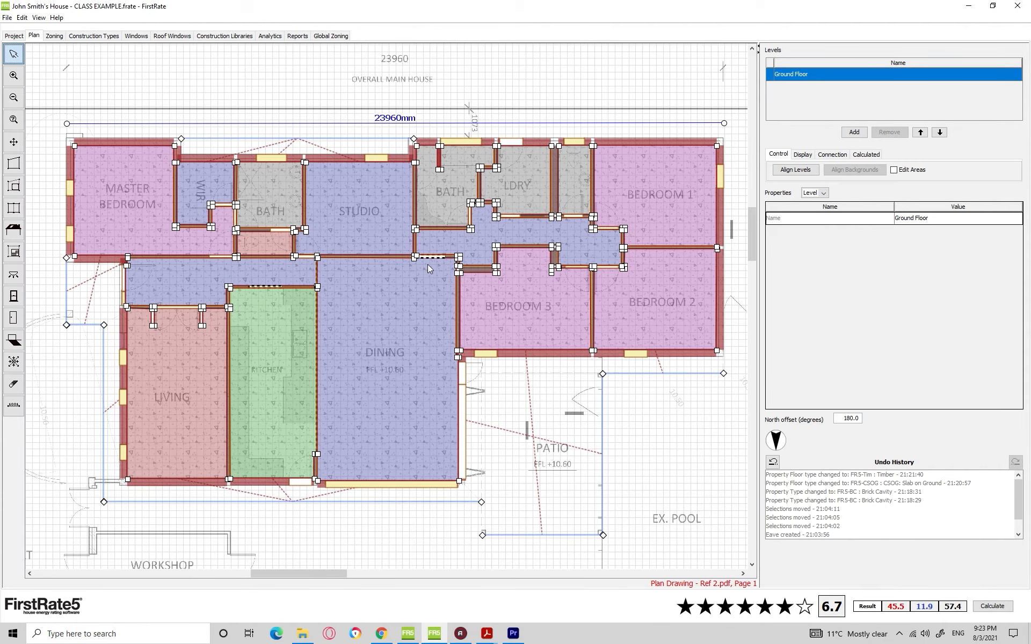
scroll(384, 270, down, 1)
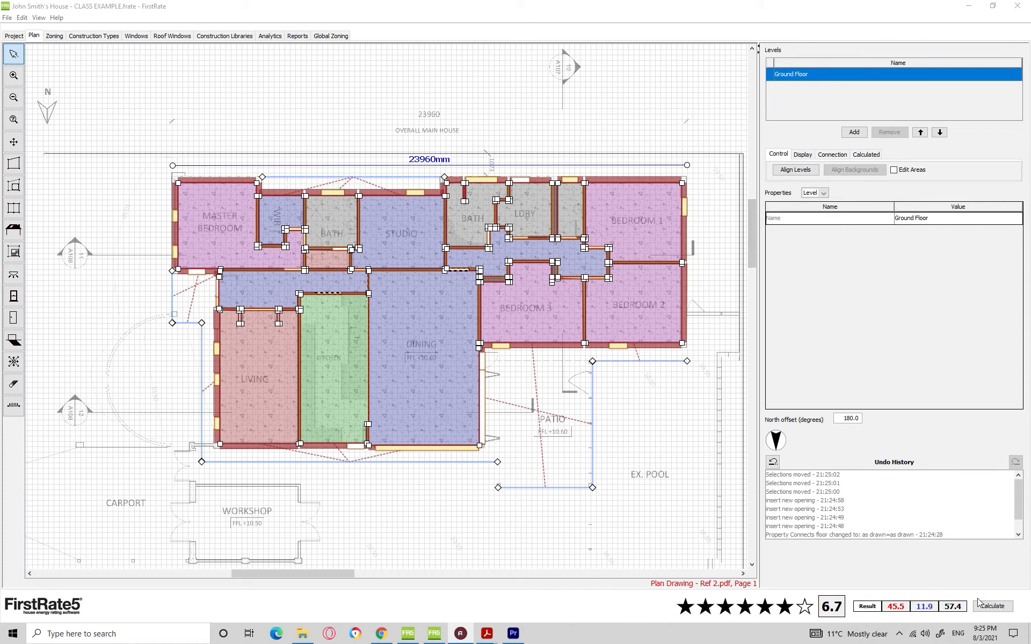
click(991, 607)
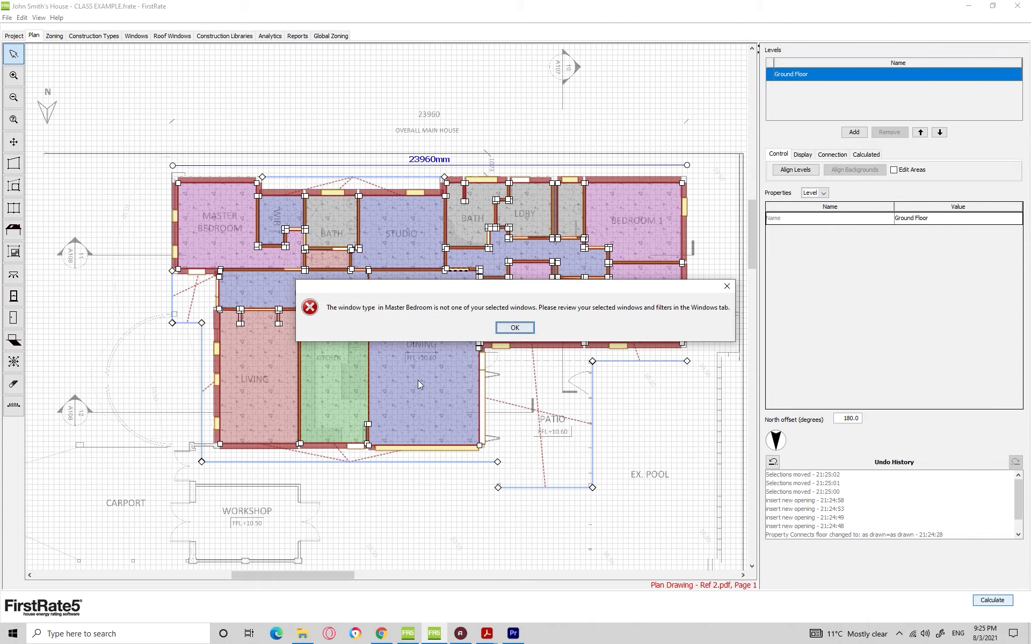
drag(406, 290, 363, 306)
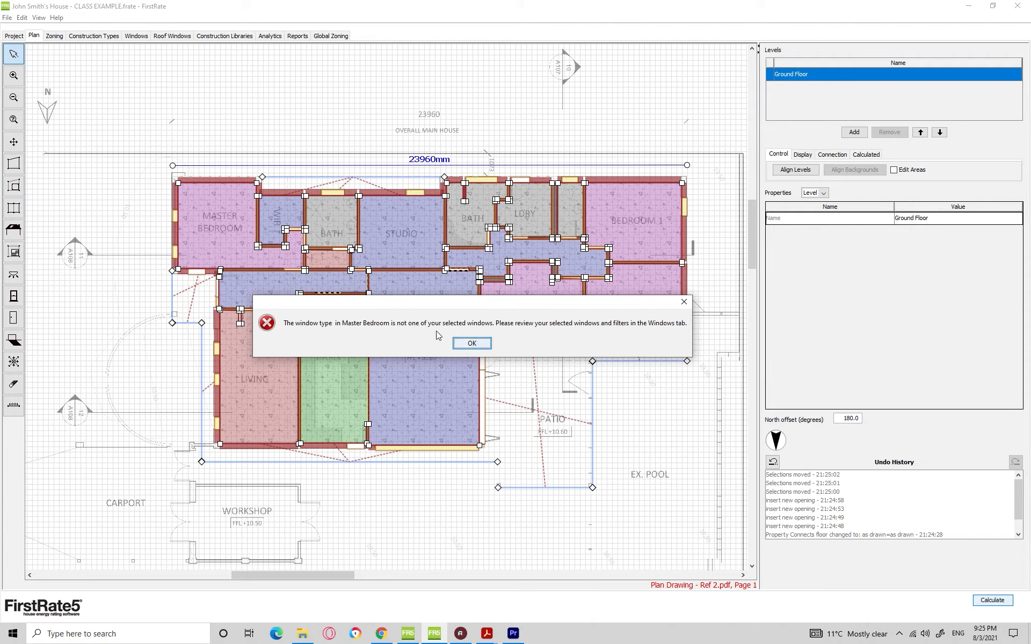
click(475, 347)
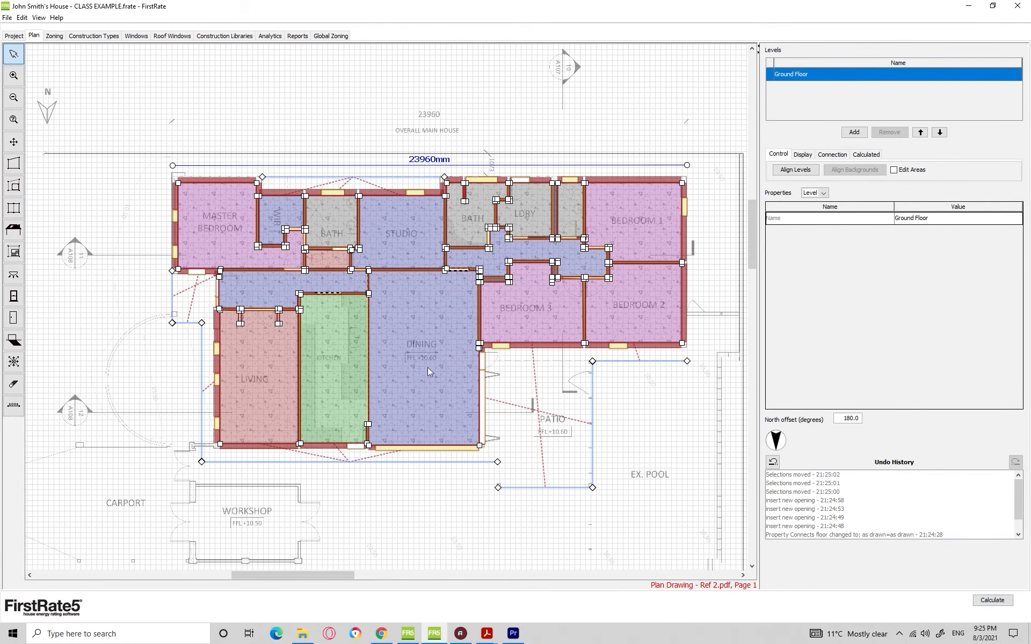
Check the window types assigned to the two openings in the Master Bedroom's outer side wall.
scroll(336, 333, up, 5)
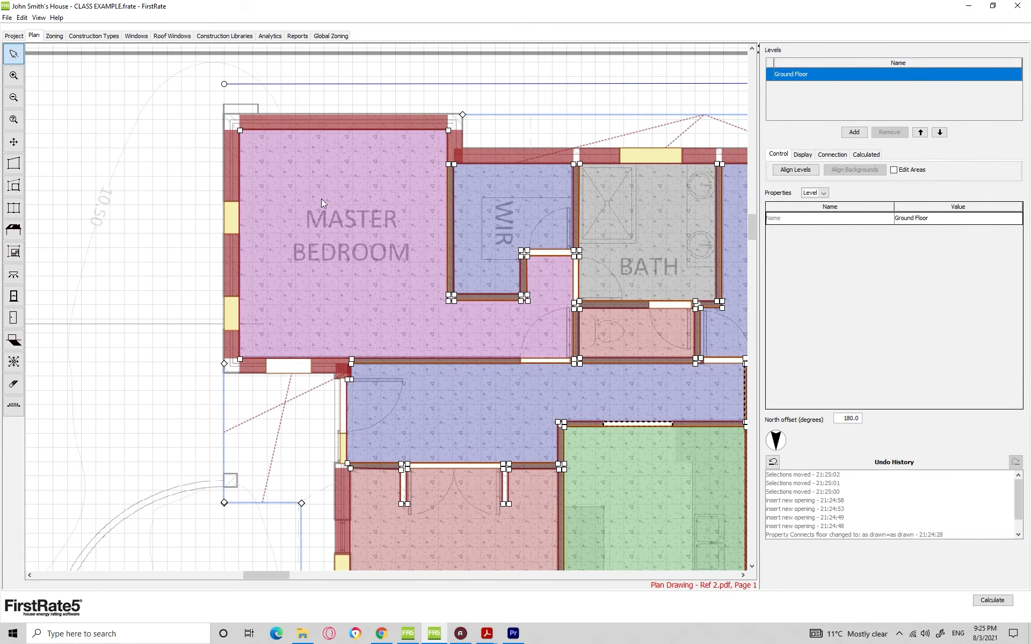
click(305, 274)
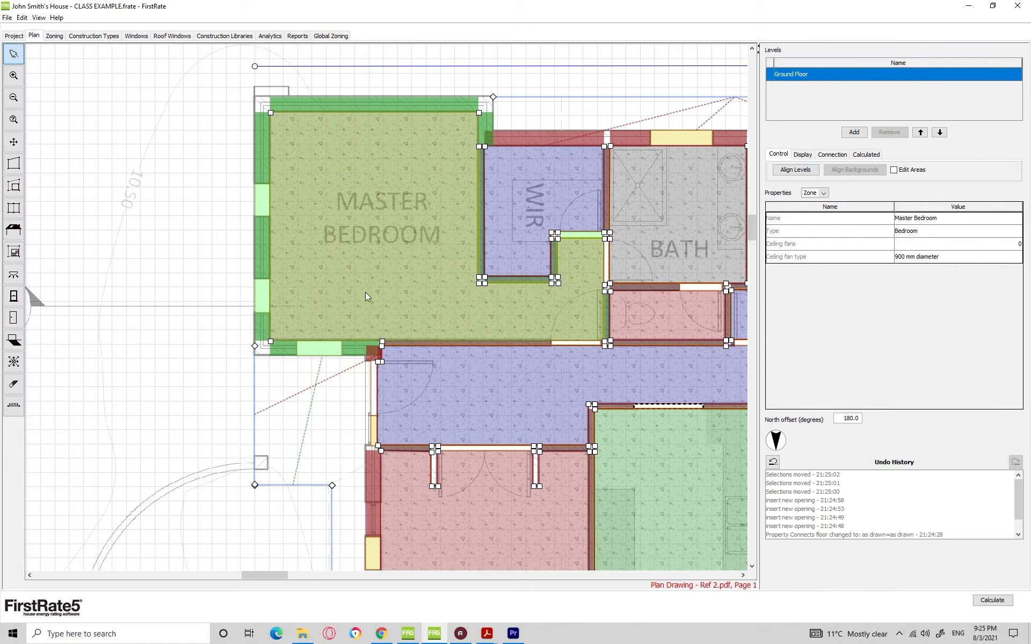
click(242, 216)
click(260, 210)
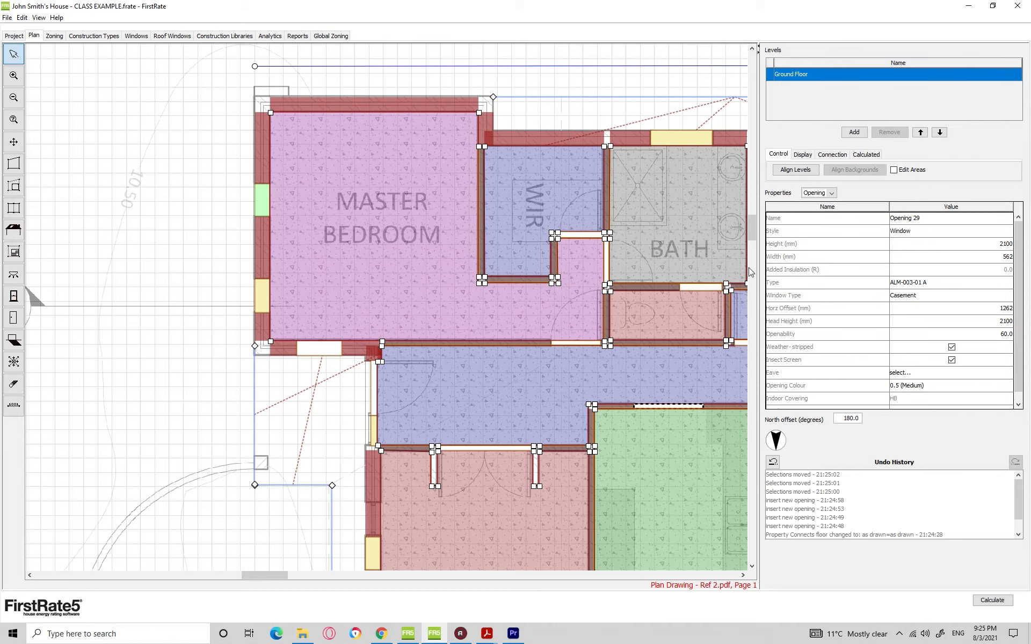
click(910, 283)
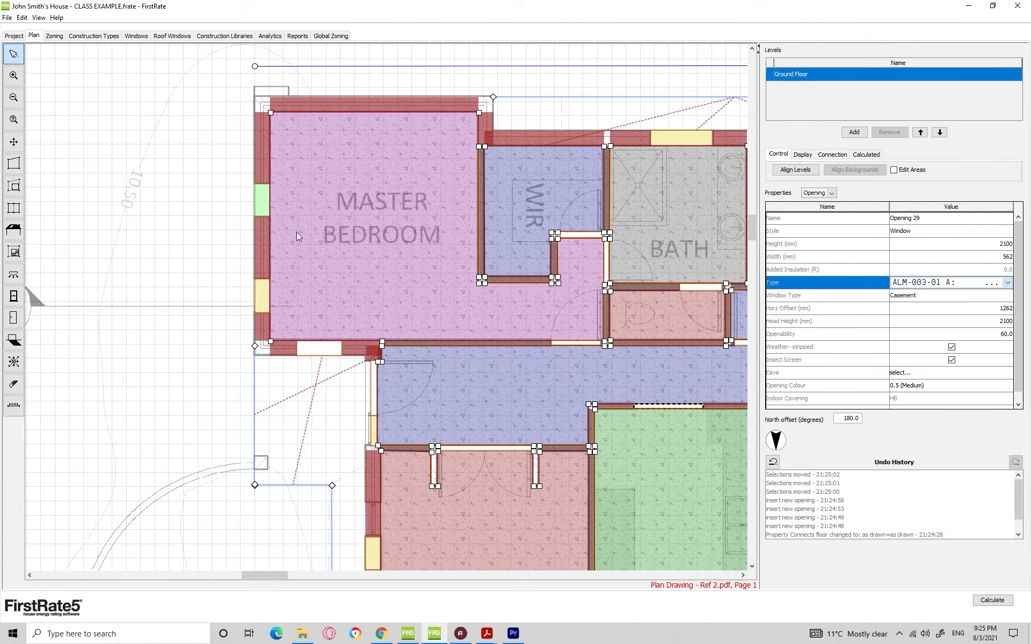
click(257, 292)
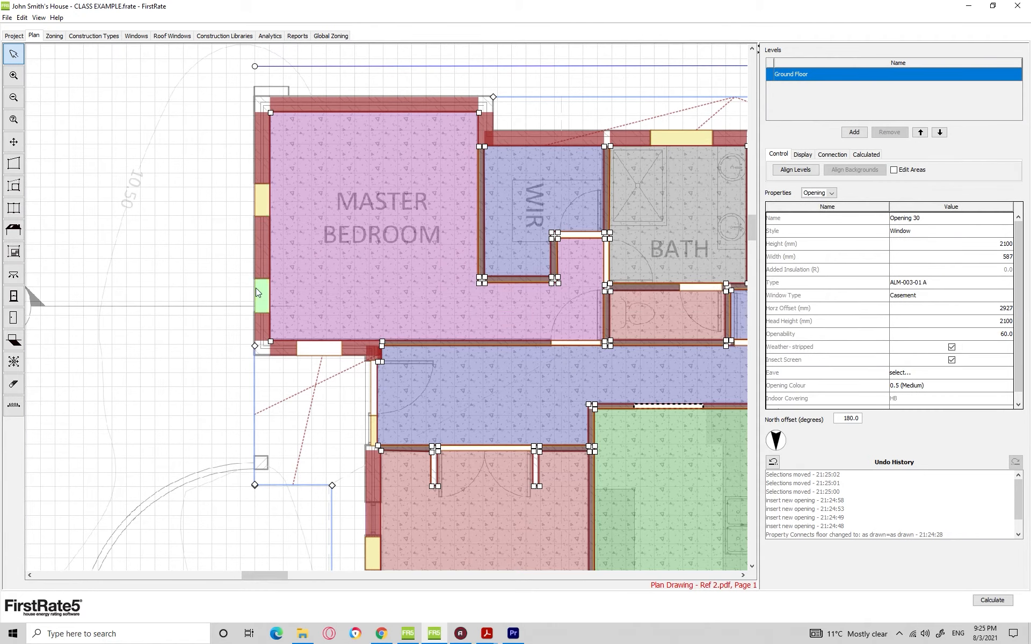
click(909, 283)
key(Return)
Set the type of the window in the Master Bedroom's lower external wall to ALM-003-01 A, Aluminium A DG Air Fill Clear-Clear.
click(317, 348)
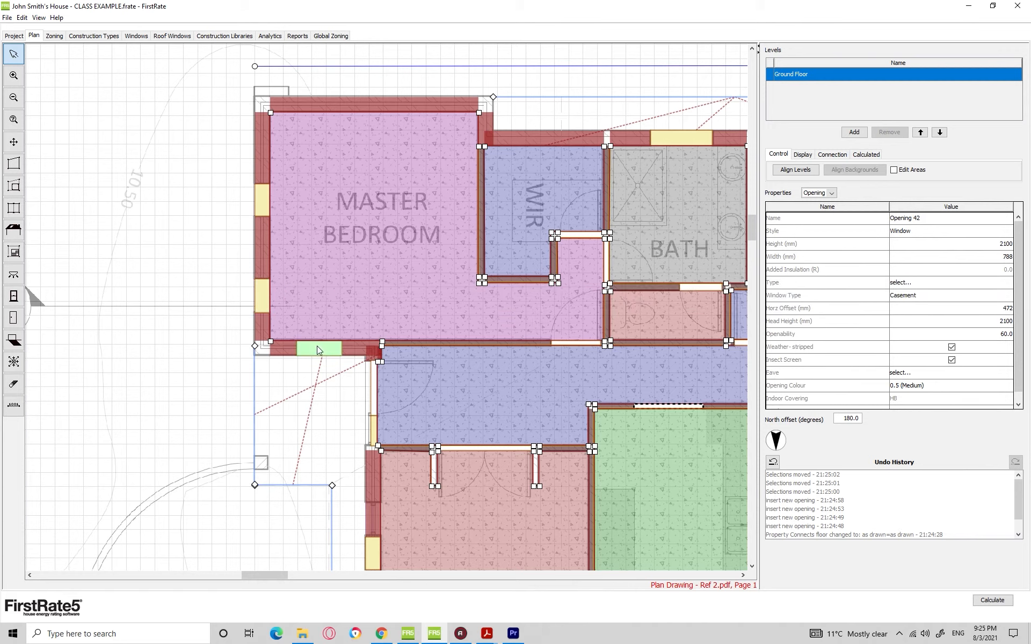
click(905, 285)
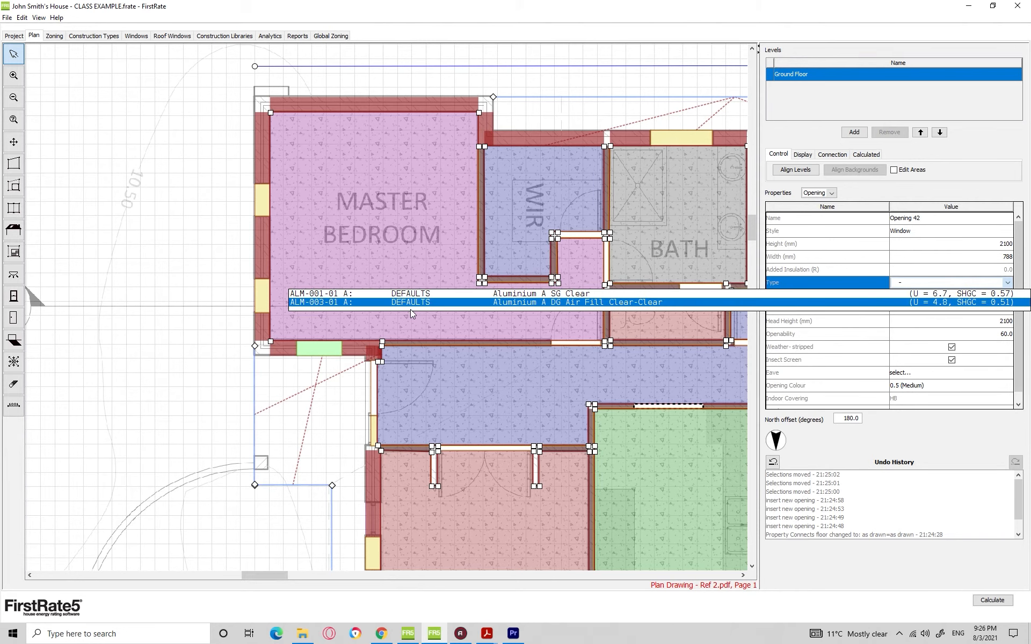
click(321, 303)
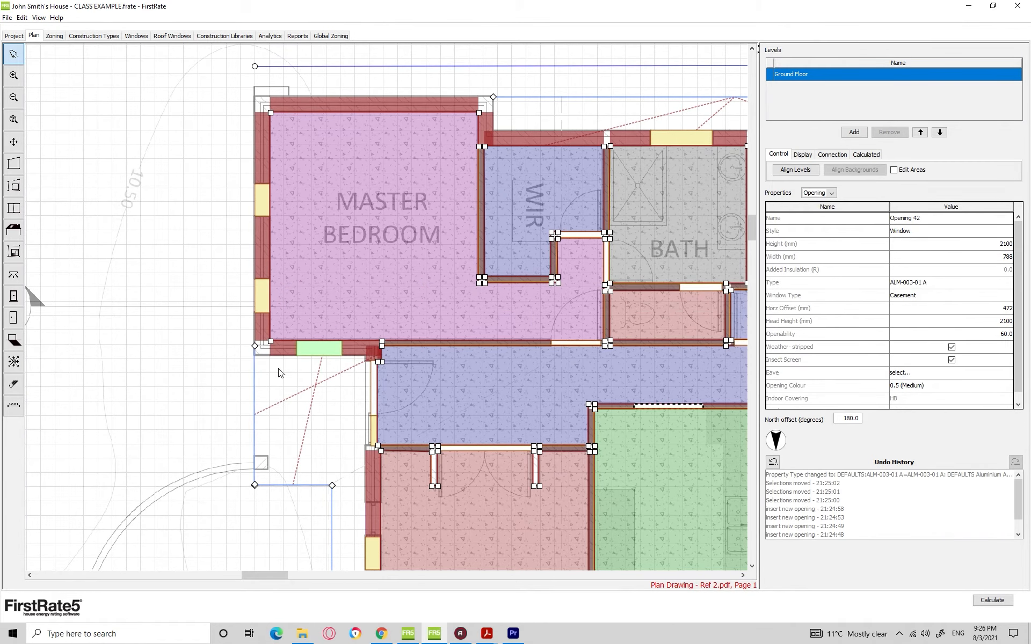
click(139, 371)
Recalculate the house's energy rating and read the resulting message.
scroll(322, 333, down, 5)
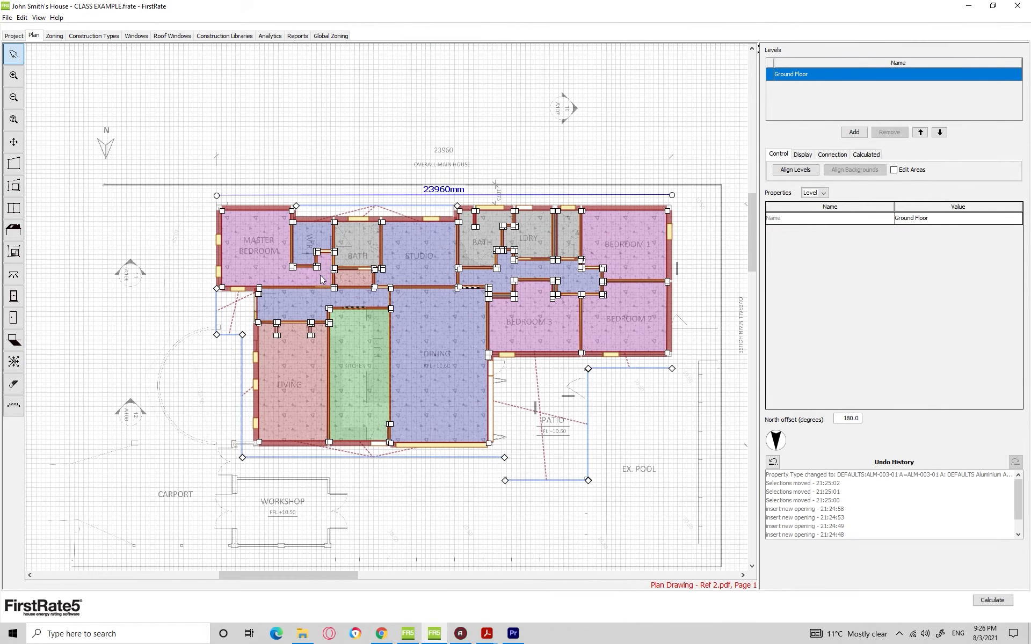
click(992, 600)
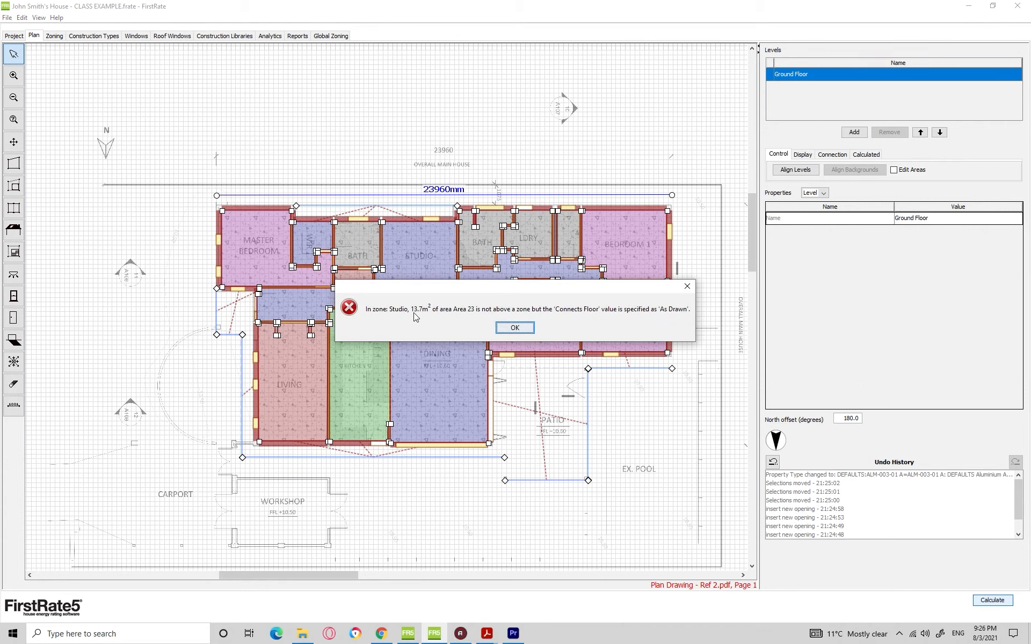
drag(414, 292, 420, 323)
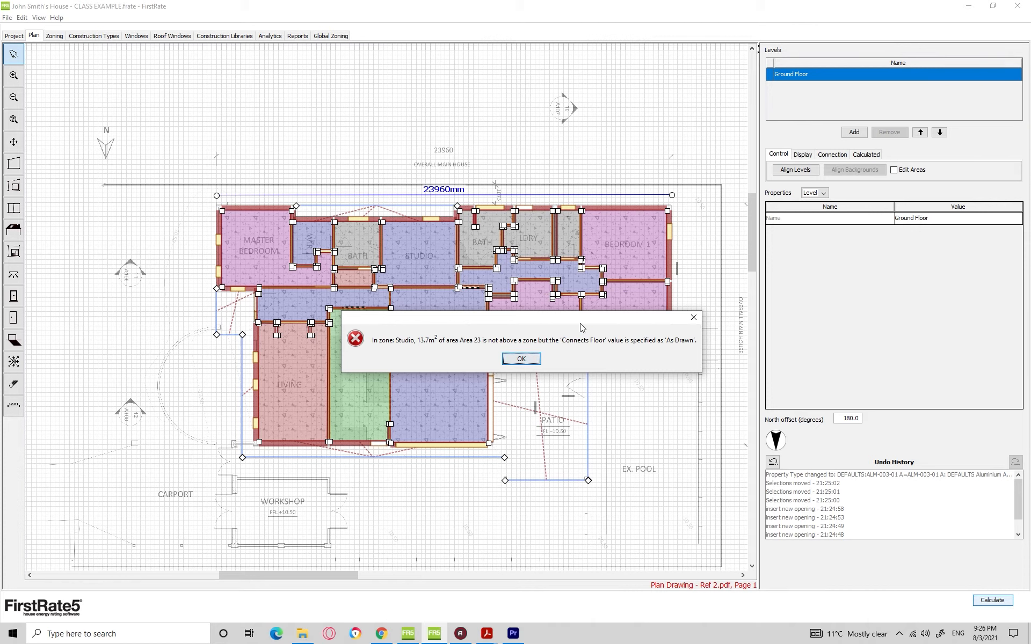
Dismiss the error message and set the Studio floor area's Connects floor property to connect to ground.
drag(579, 317, 576, 323)
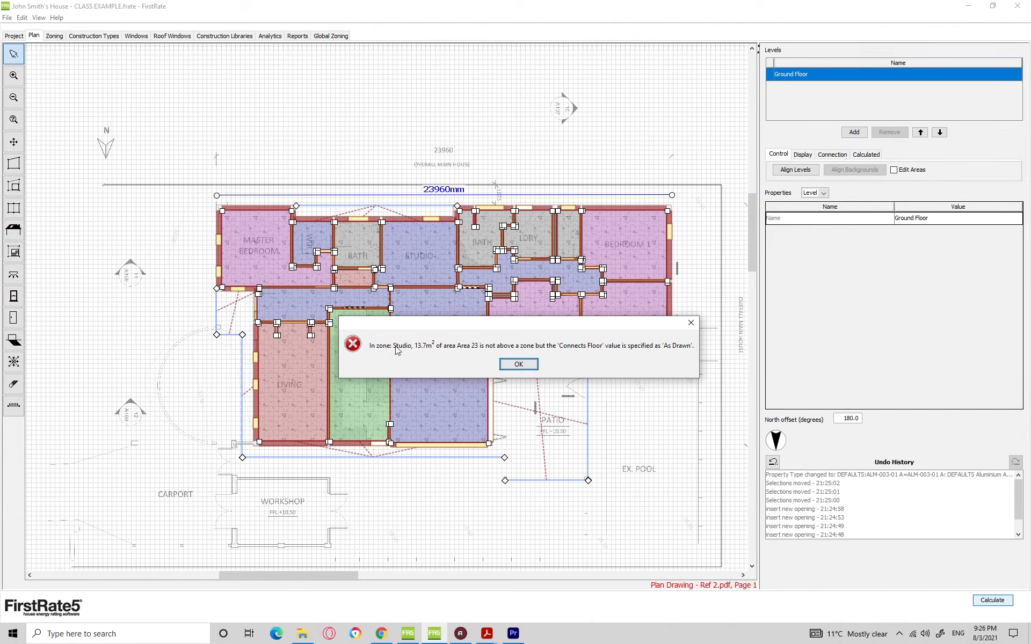
click(515, 364)
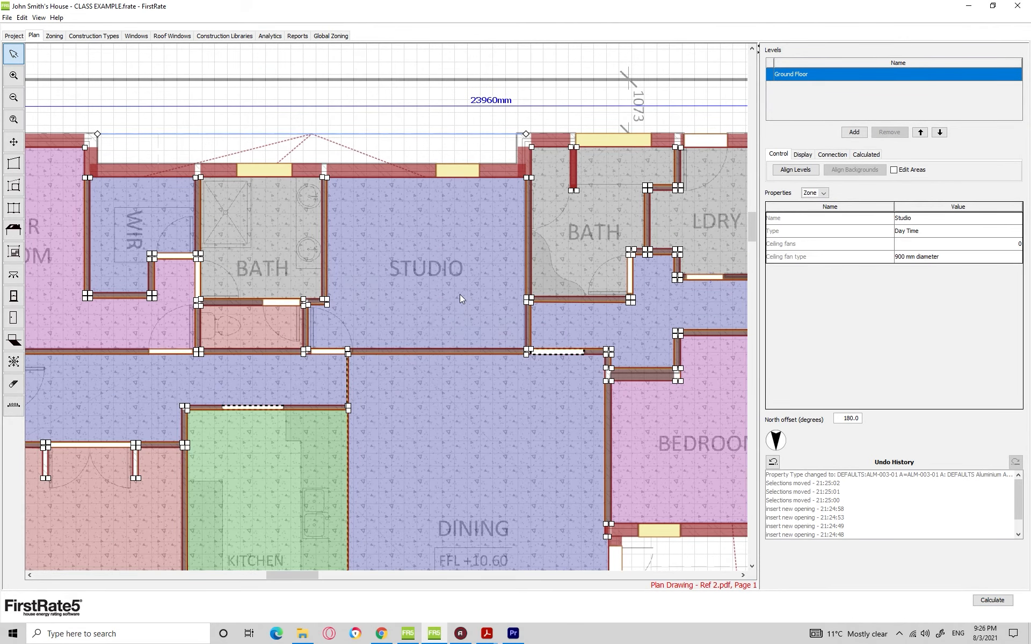
double_click(460, 294)
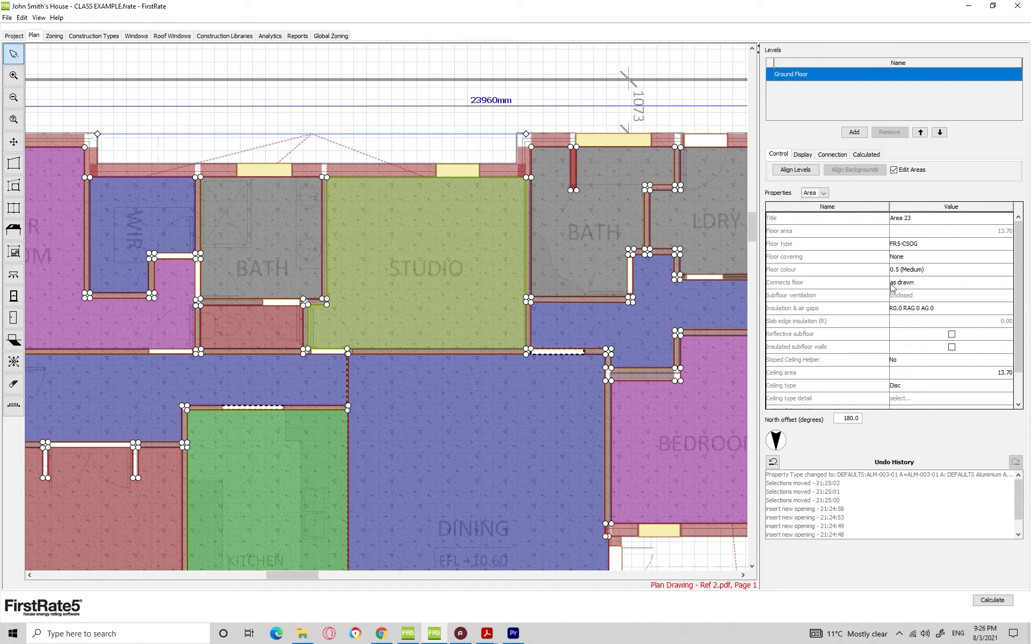
click(918, 284)
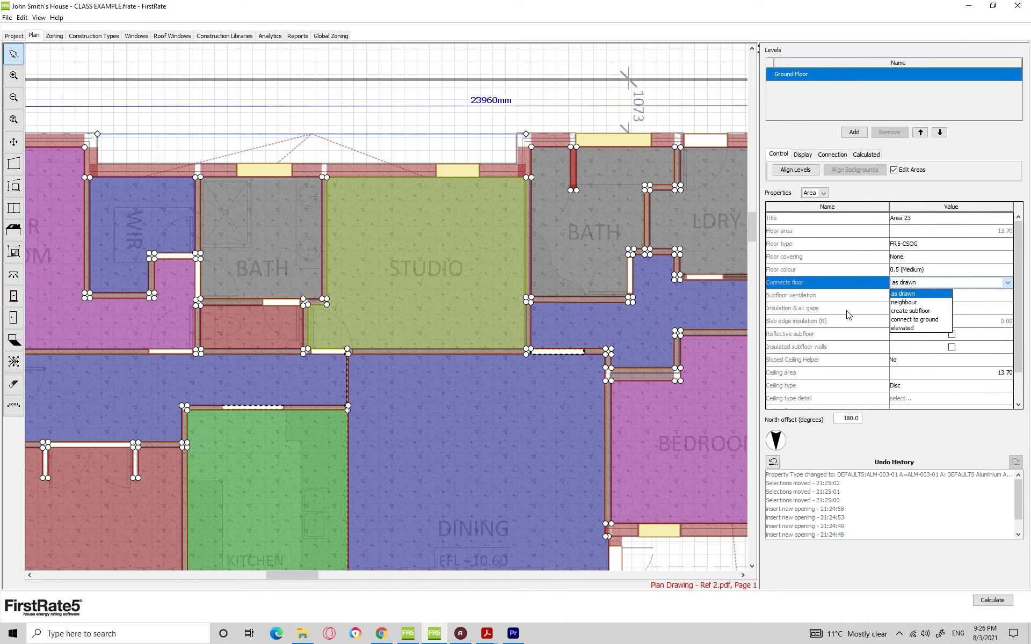
click(901, 321)
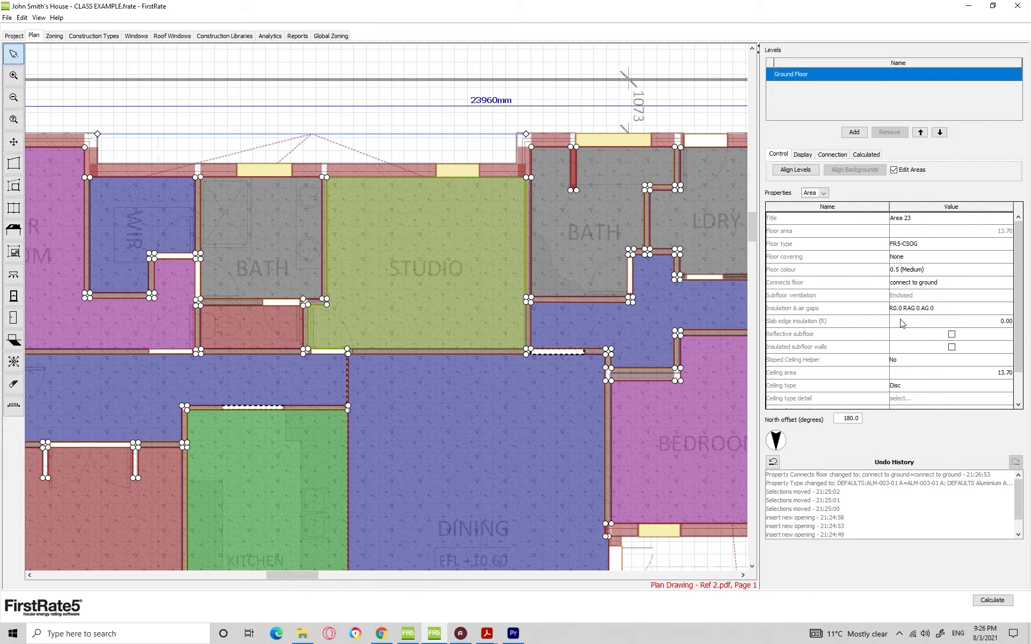
Review the Connects floor options for the Studio area, keeping connect to ground selected.
click(896, 284)
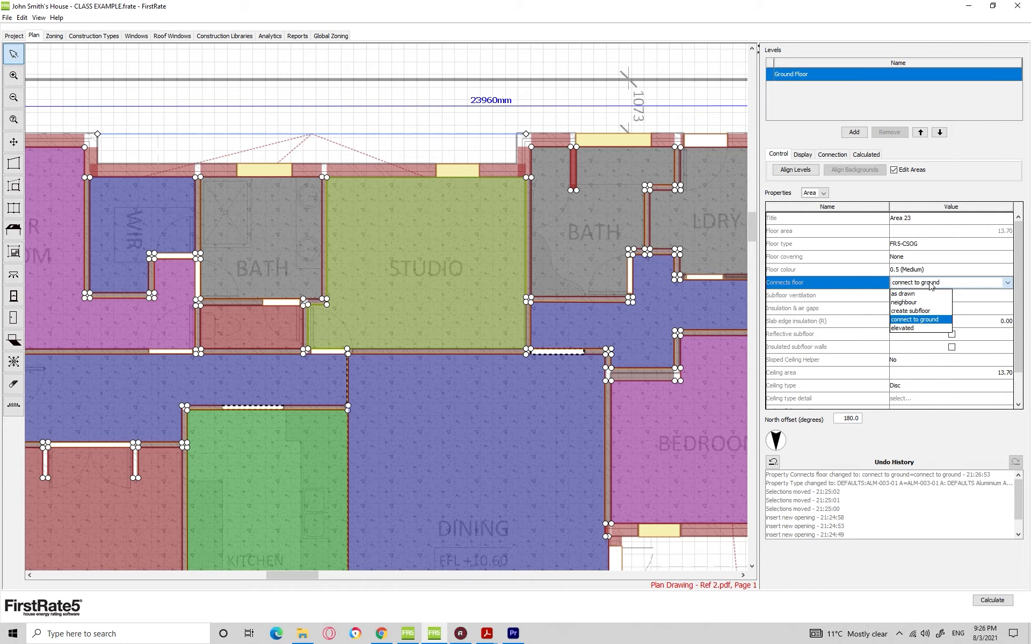
click(909, 321)
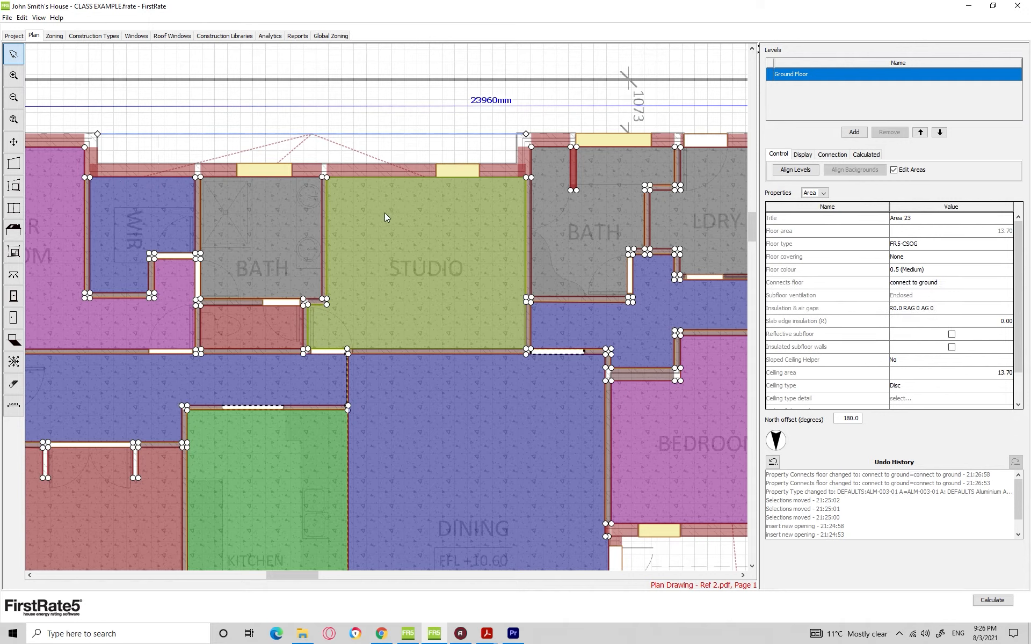
click(56, 17)
click(198, 17)
click(900, 283)
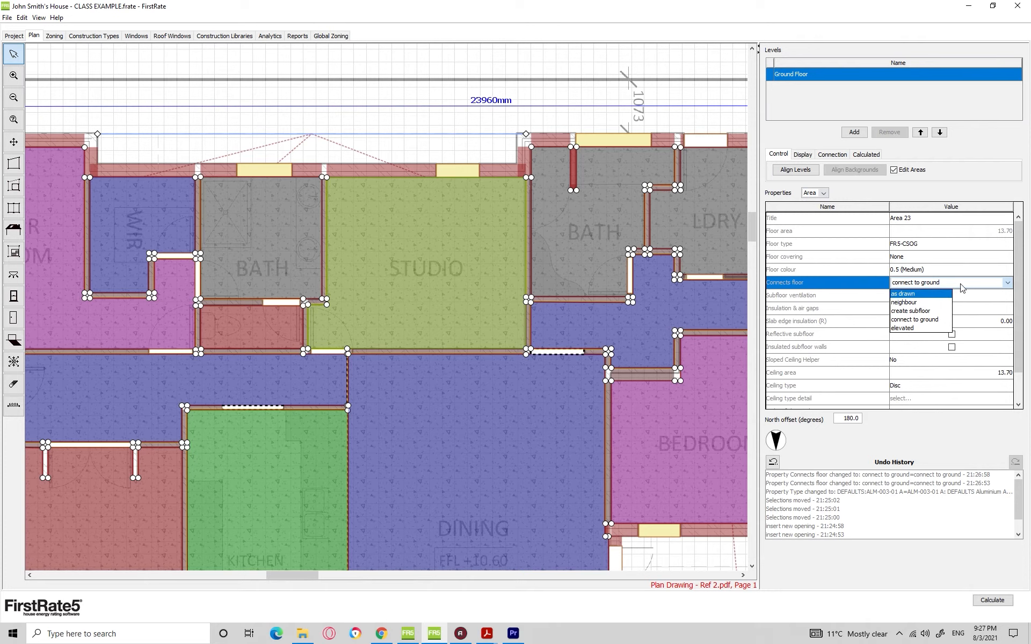
click(930, 282)
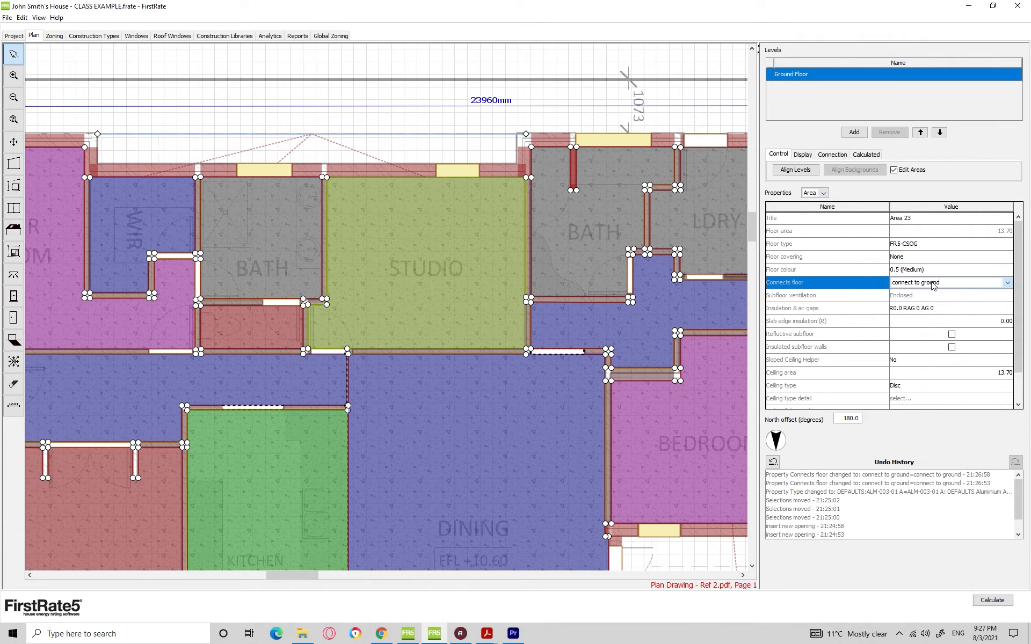
drag(453, 195, 426, 217)
click(919, 284)
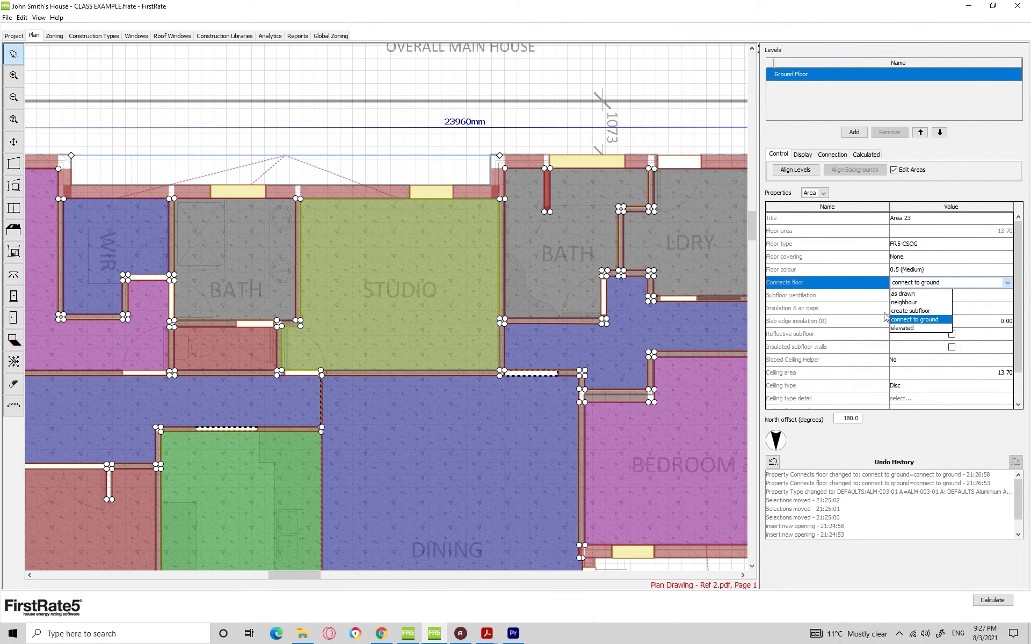
click(904, 322)
Leave area editing and recalculate the house's energy rating.
scroll(360, 289, down, 10)
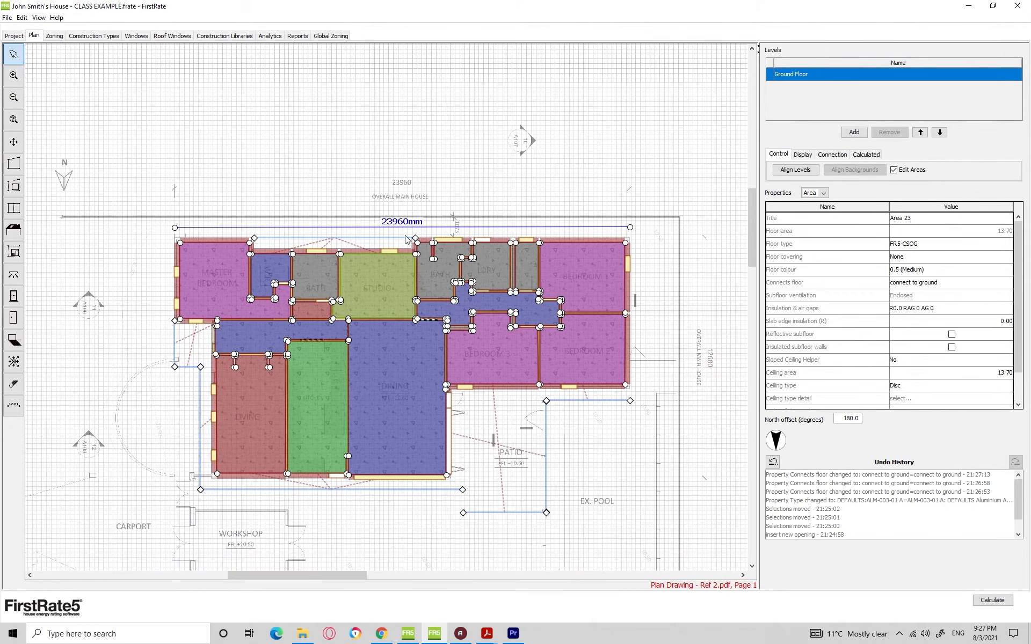
double_click(442, 169)
drag(474, 259, 468, 241)
click(992, 600)
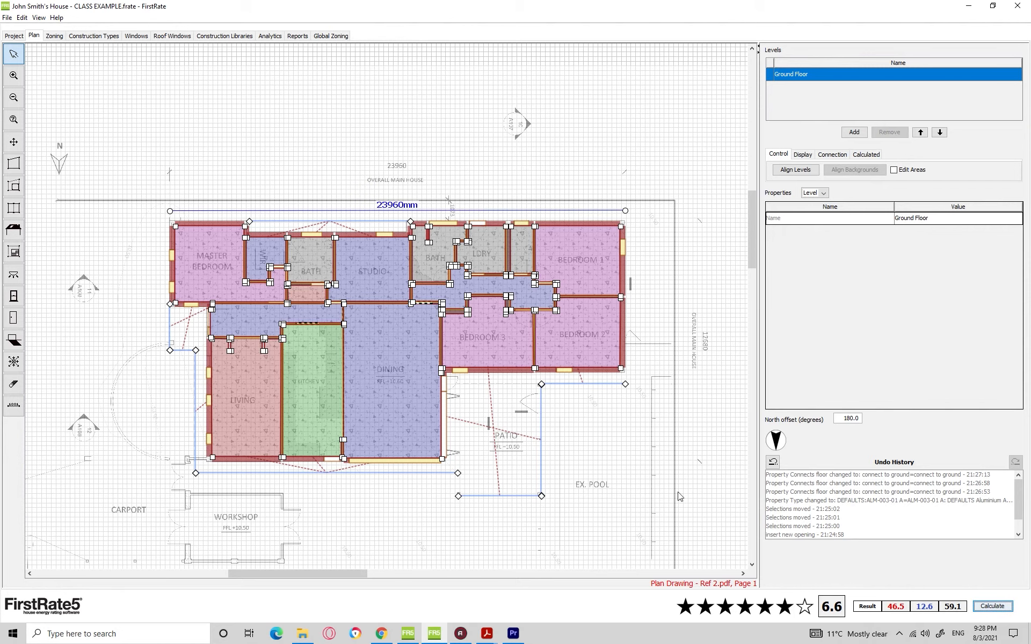
drag(612, 462, 602, 445)
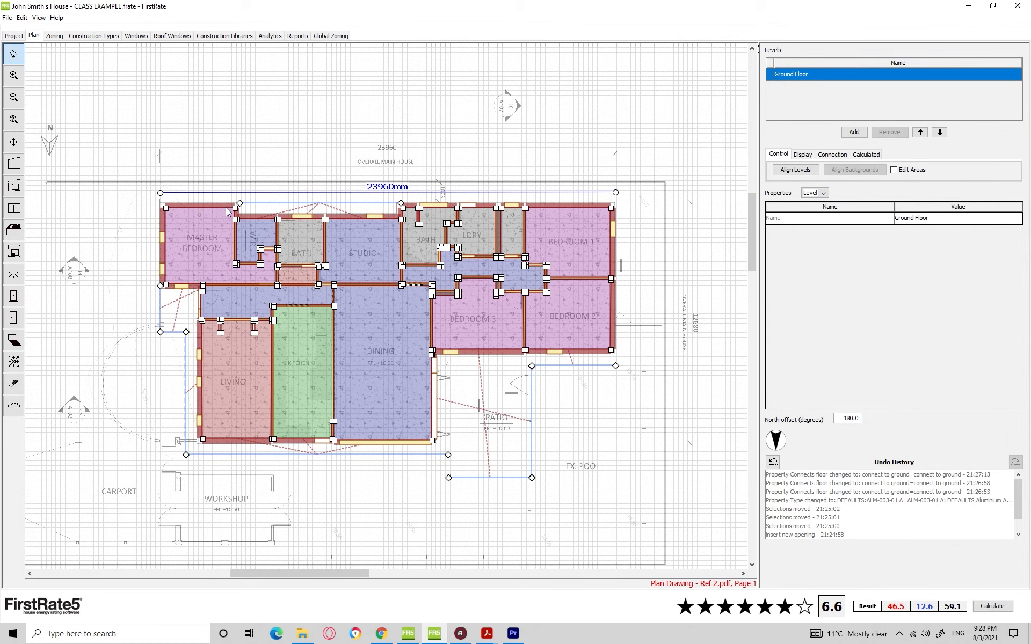
scroll(248, 361, up, 2)
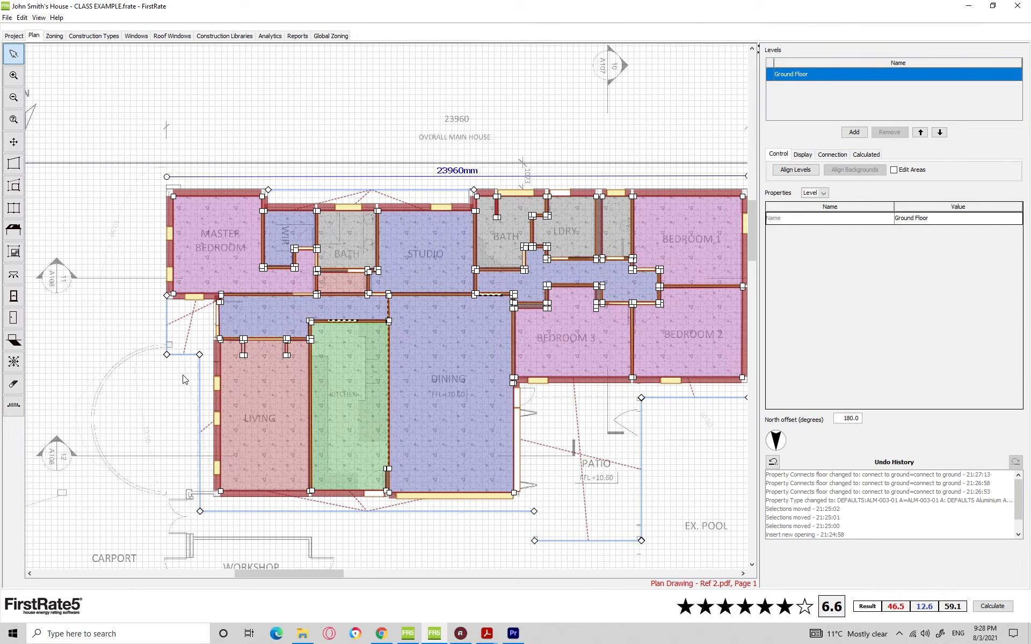
scroll(248, 353, down, 1)
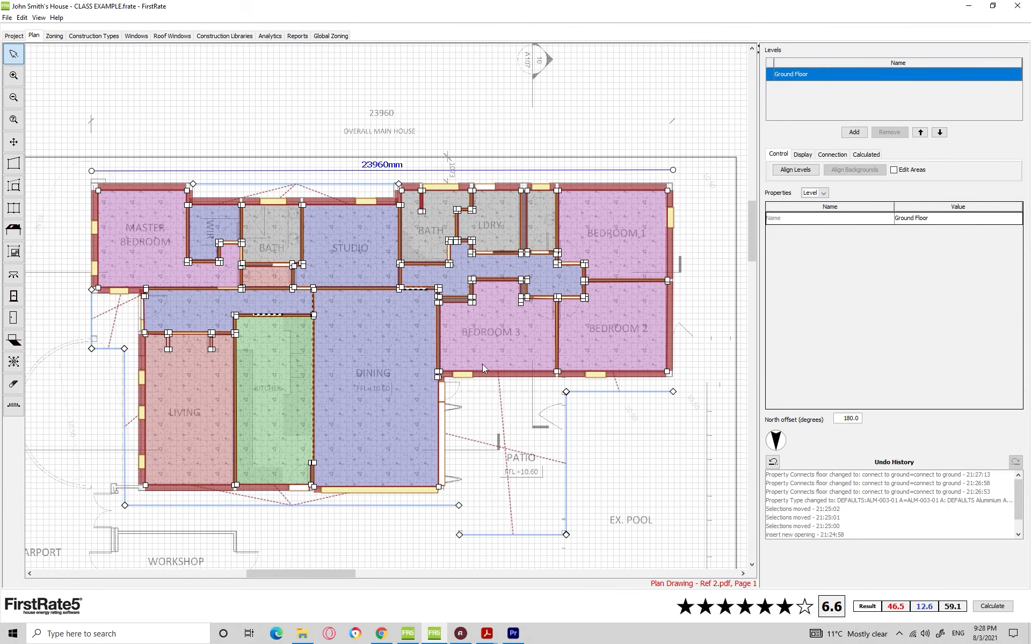
scroll(487, 377, up, 2)
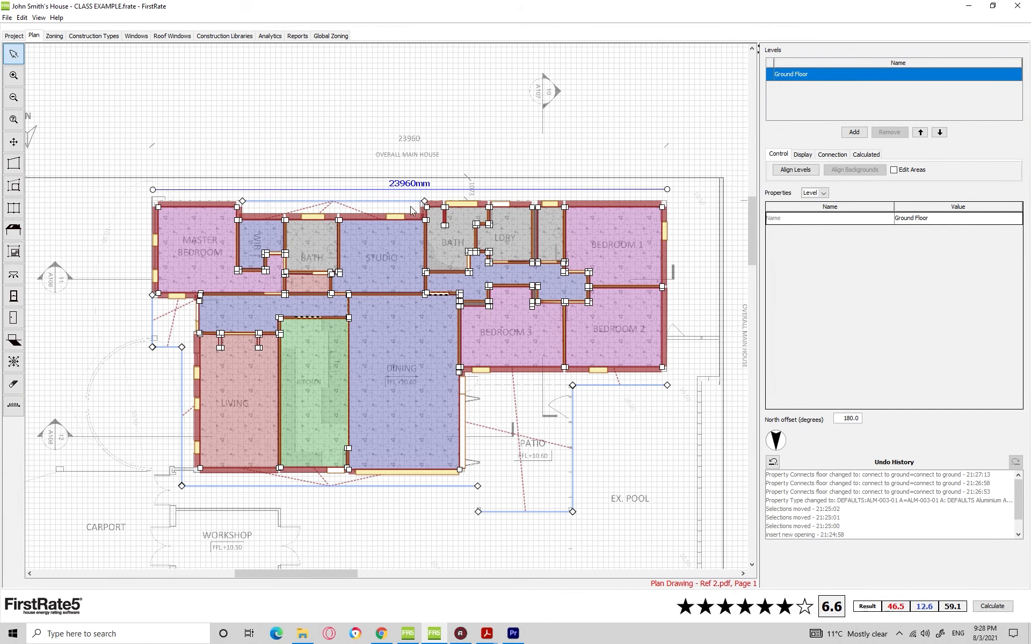
drag(360, 243, 367, 246)
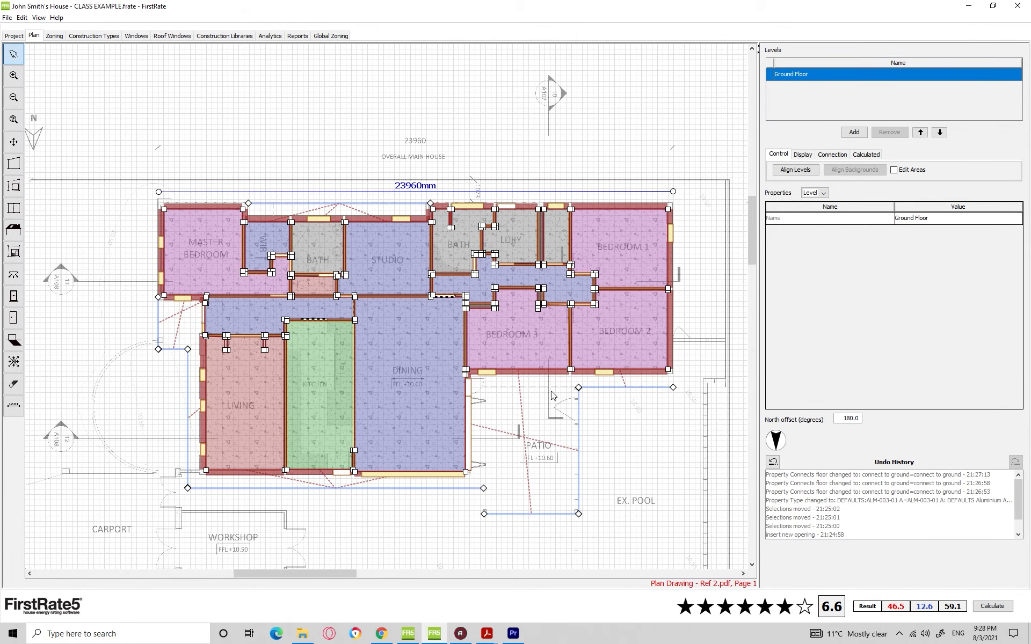
drag(555, 397, 542, 391)
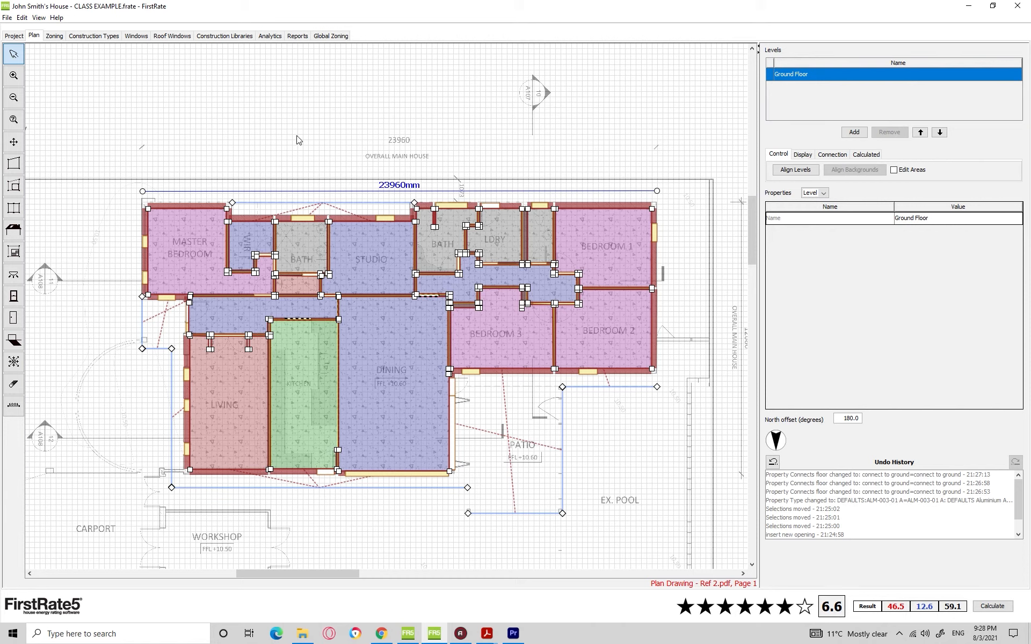
scroll(418, 279, up, 2)
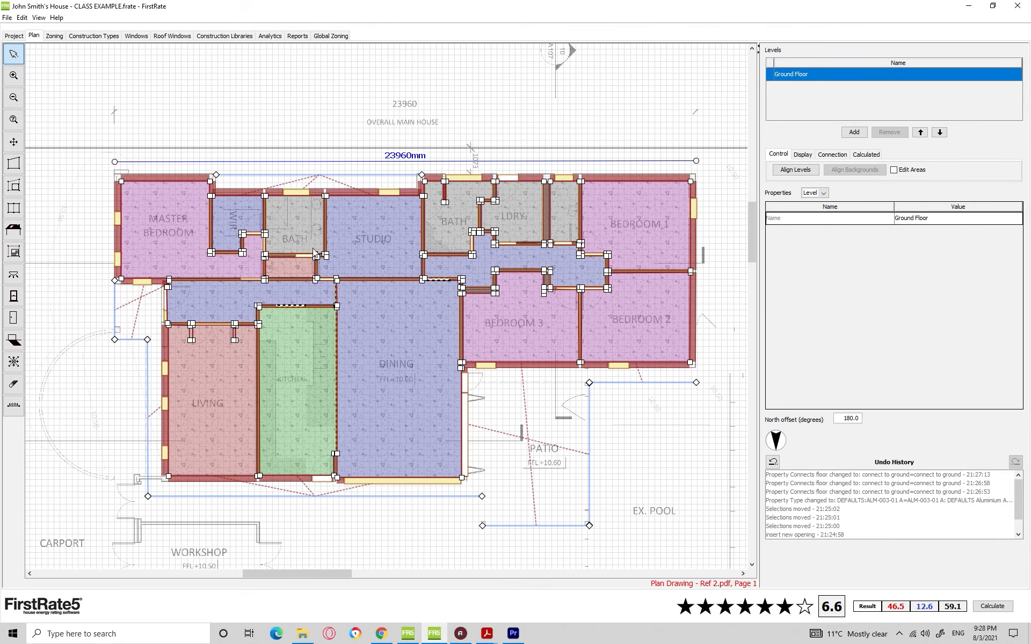
Display the energy and temperature heat map on the plan, moving its settings window slightly aside.
click(57, 18)
click(55, 17)
click(43, 17)
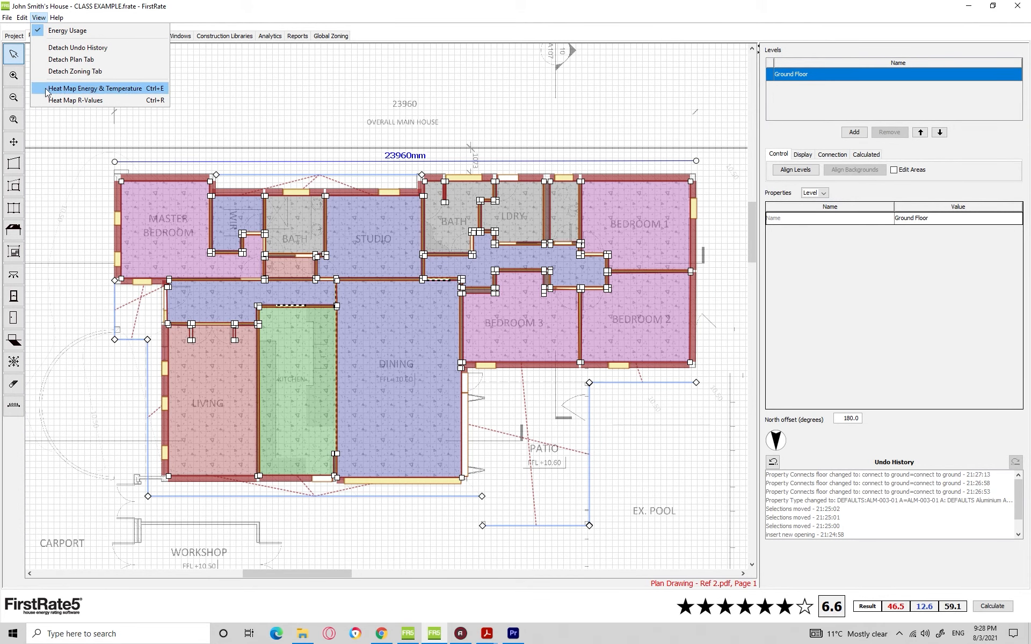
click(94, 89)
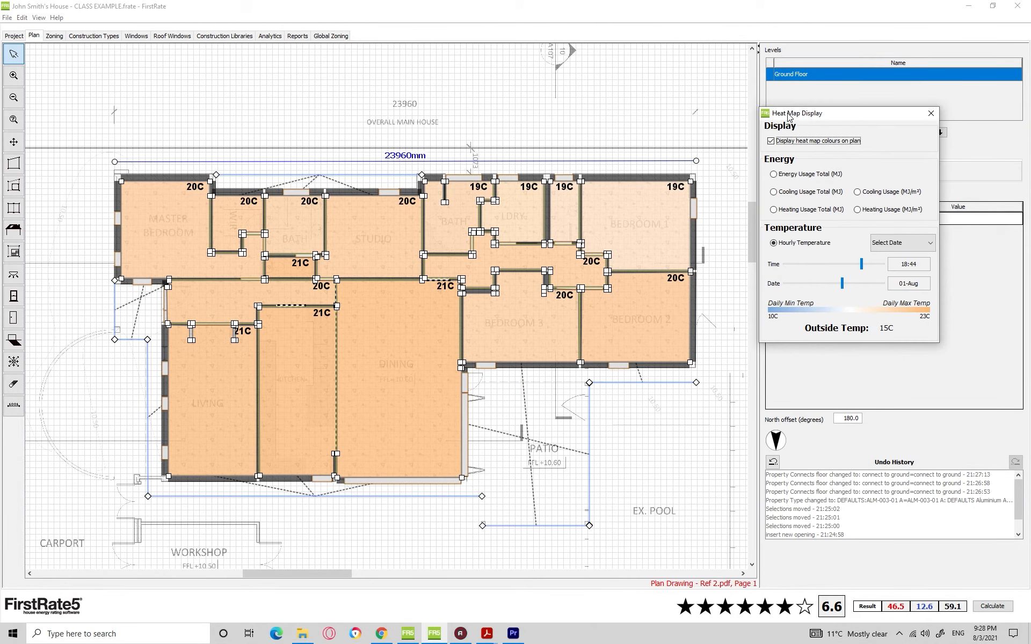
drag(787, 113, 779, 101)
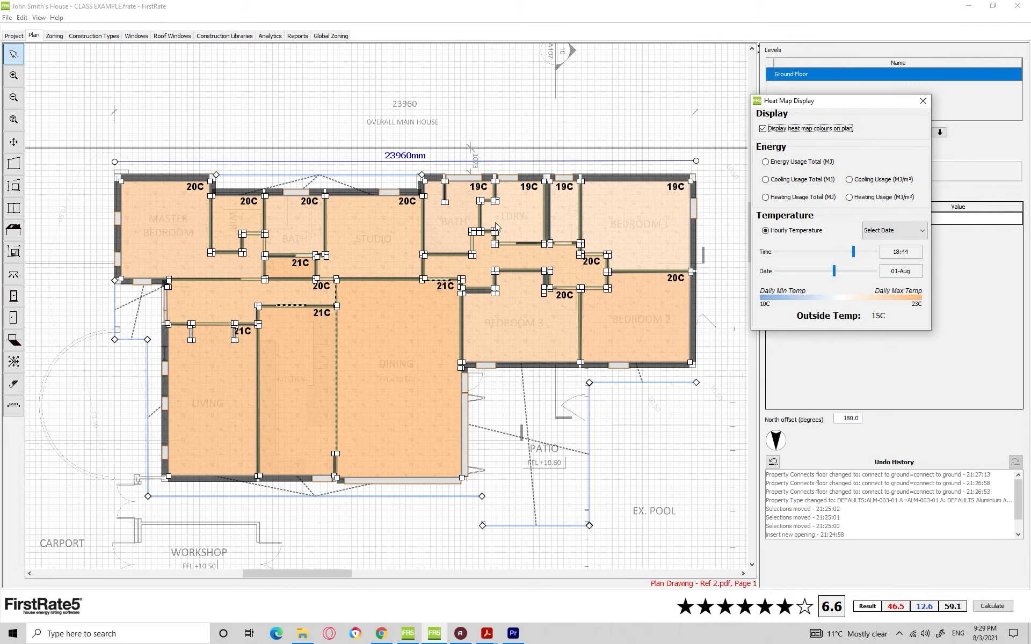
View the hourly temperature heat map for a Cold day in Winter at 19:00.
click(884, 232)
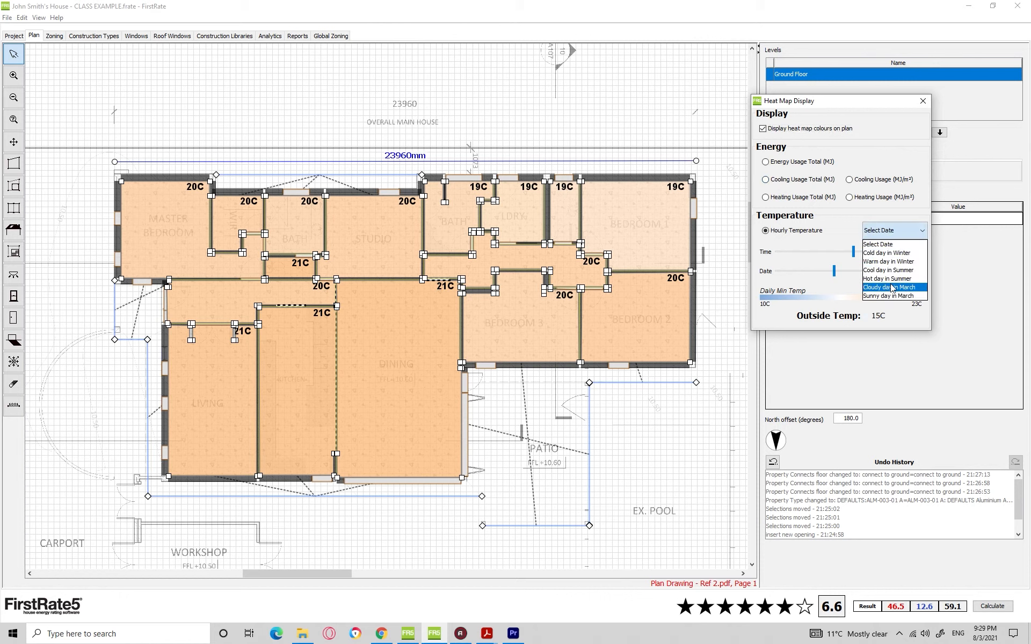
click(894, 253)
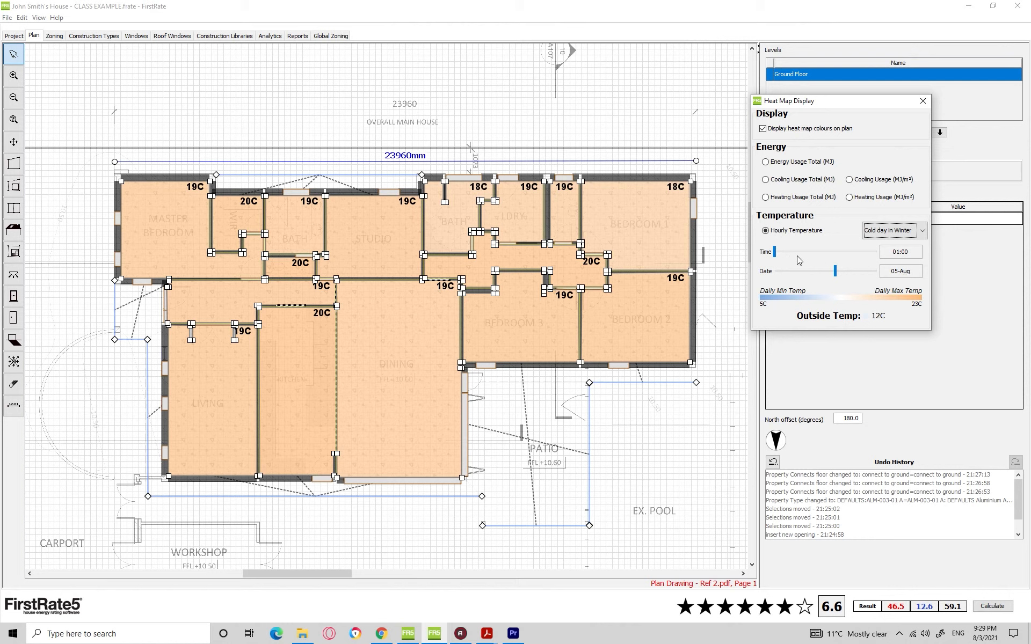
click(776, 256)
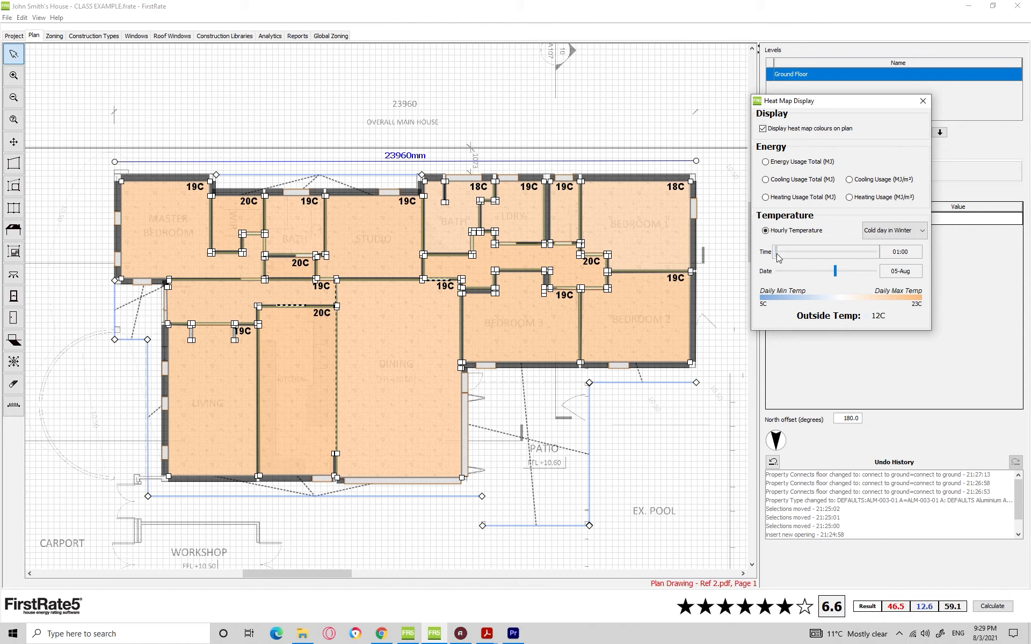
drag(777, 254, 857, 257)
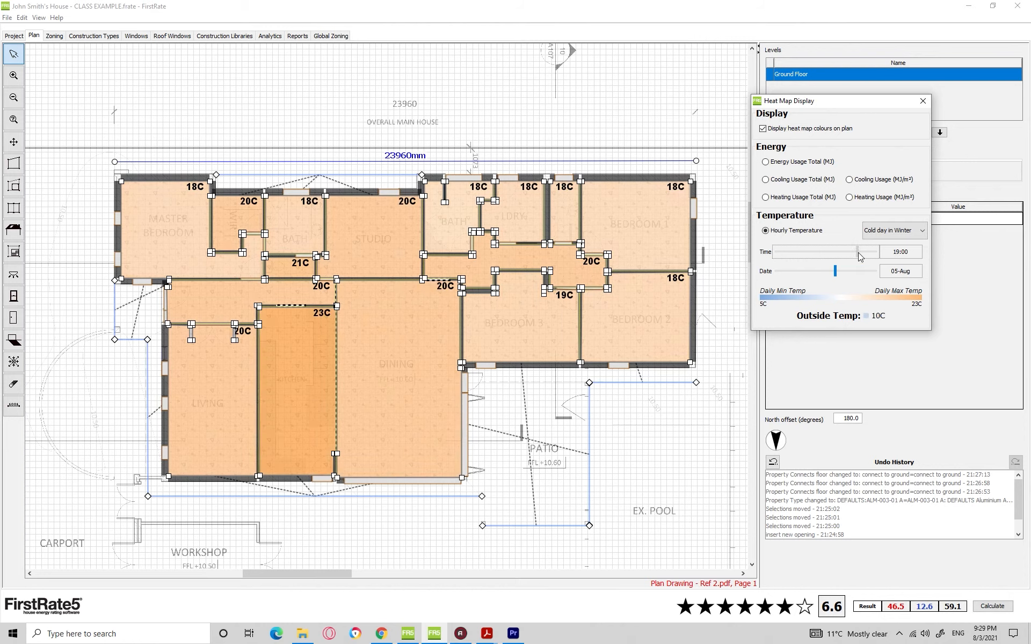
drag(859, 252, 858, 253)
View the temperature heat map for a Hot day in Summer at 02:00, moving the date to 31-Dec.
click(875, 231)
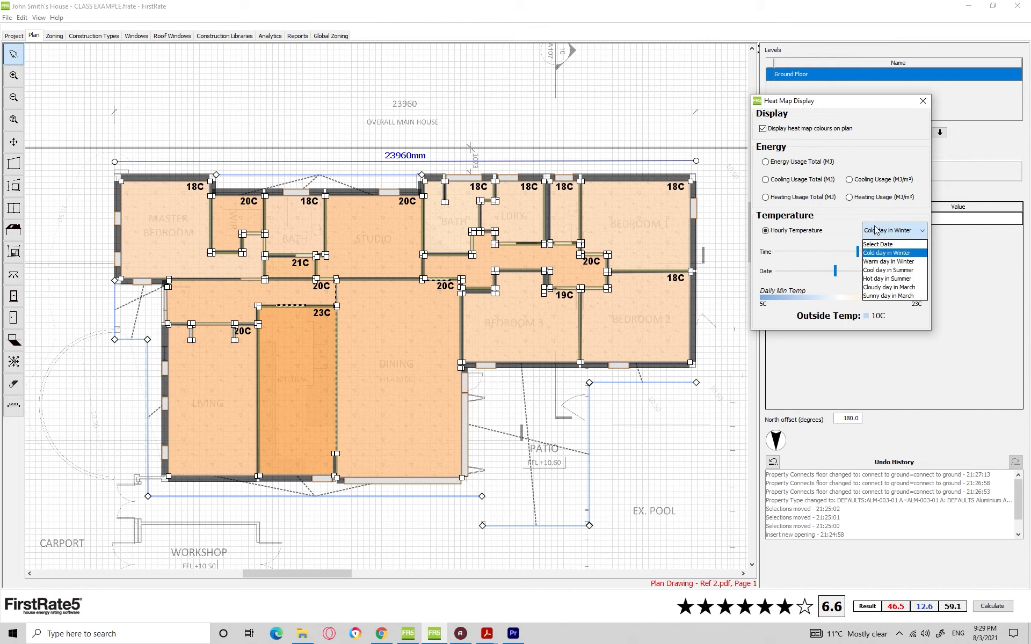
click(892, 278)
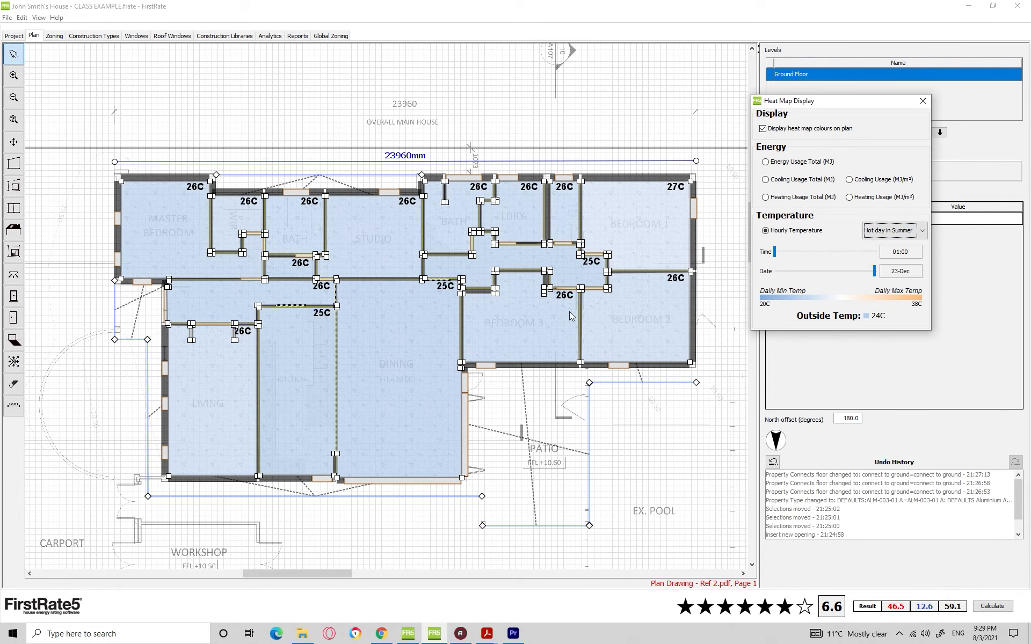
drag(776, 255, 779, 256)
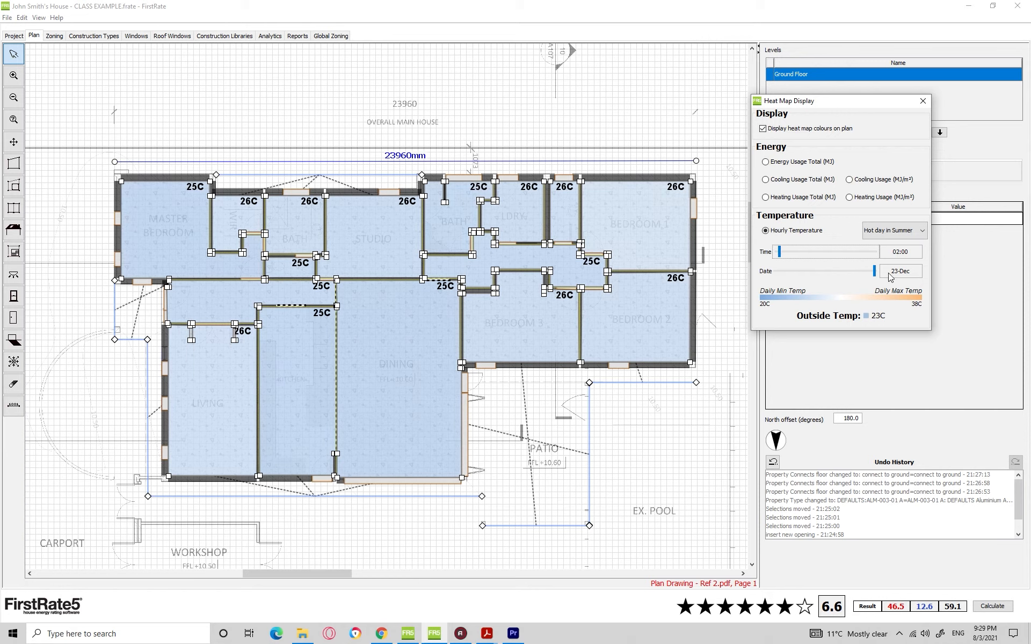
drag(874, 271, 899, 266)
click(889, 231)
click(880, 279)
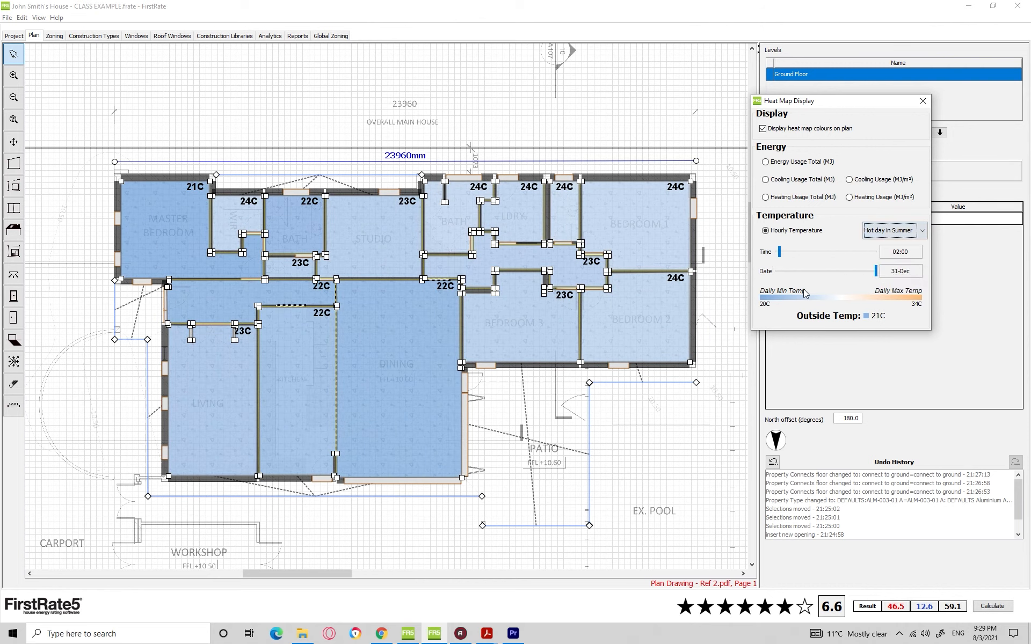
Compare the heat map for a Warm day in Winter with a Hot day in Summer, advancing the summer time towards evening.
click(883, 234)
click(891, 261)
click(890, 232)
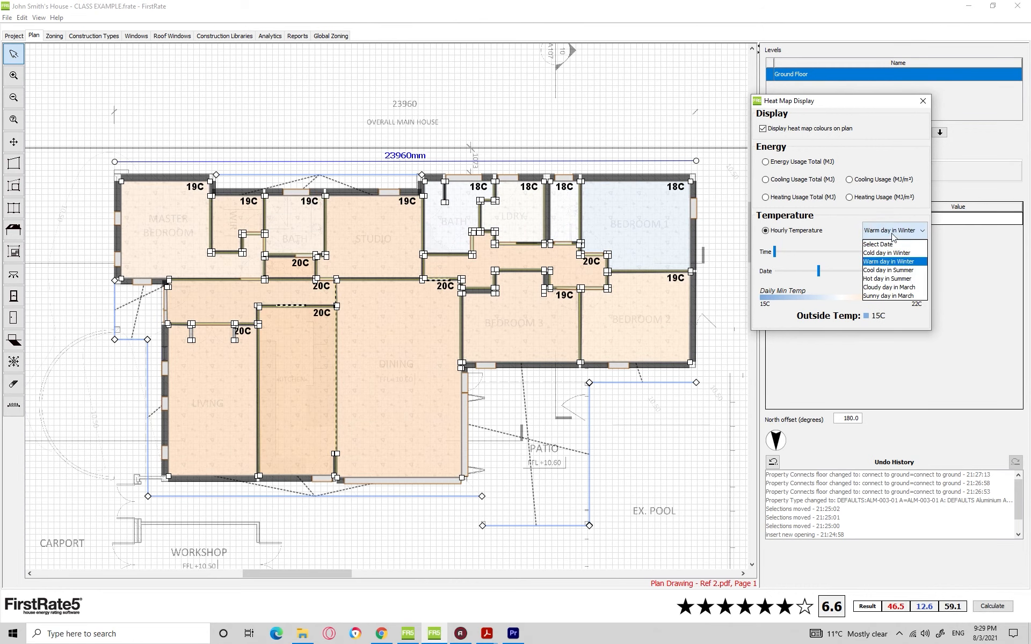
click(886, 278)
drag(775, 251, 865, 245)
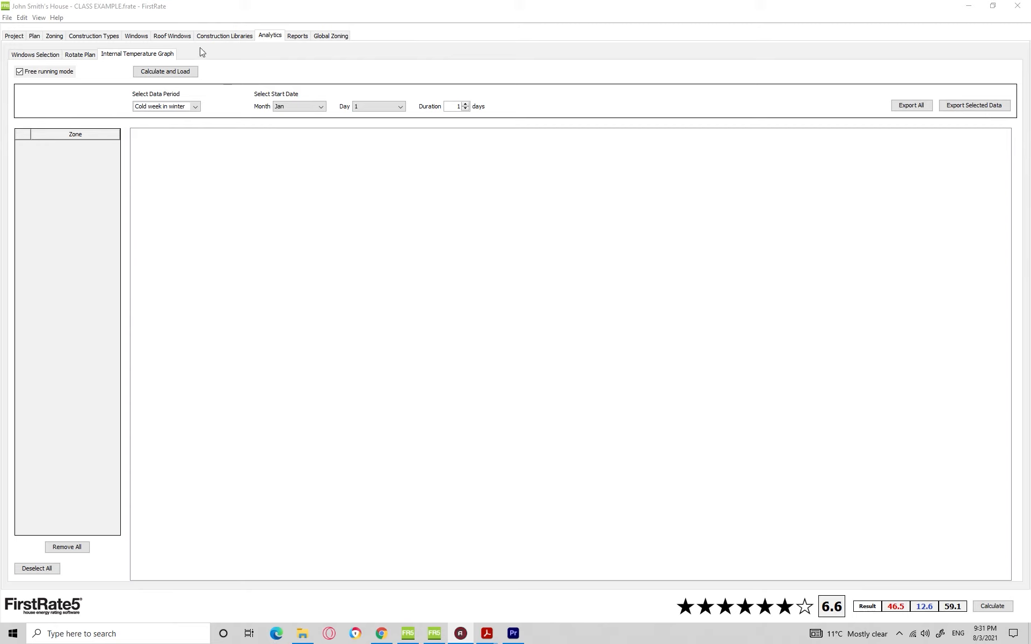
Calculate and load the zone data for the internal temperature graph in free running mode.
click(170, 74)
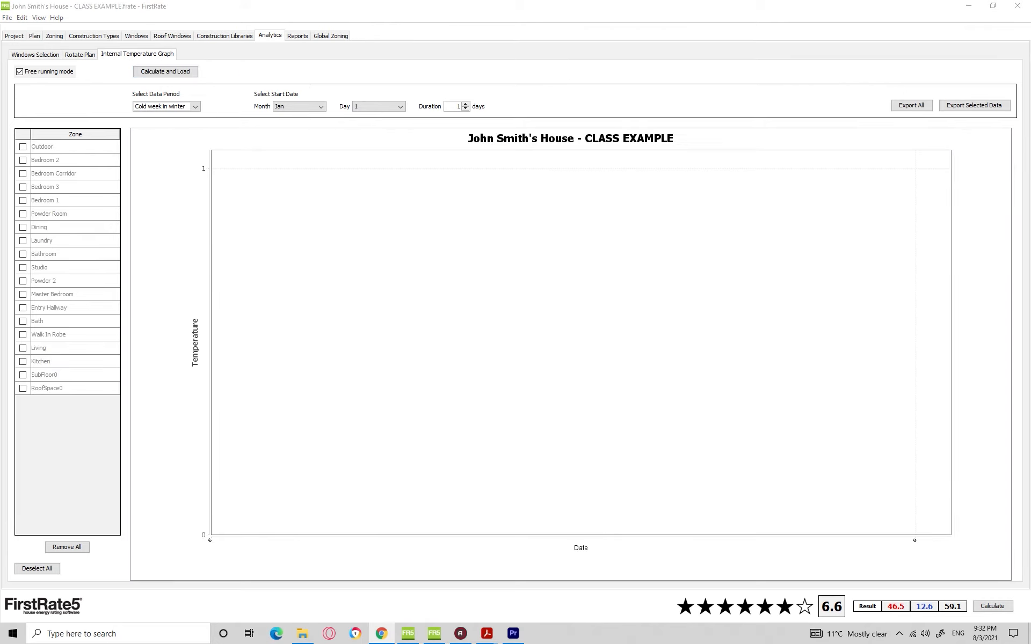
click(630, 251)
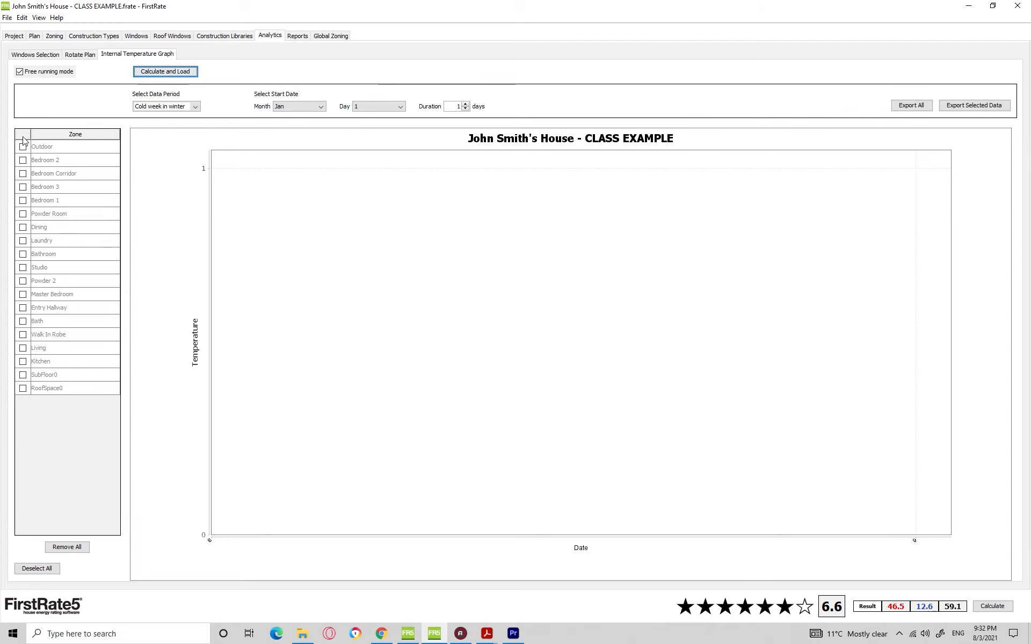
Move the living room window nearest the entry hallway along its outer wall to a horizontal offset of about 920 mm.
click(34, 35)
scroll(209, 387, up, 5)
click(310, 208)
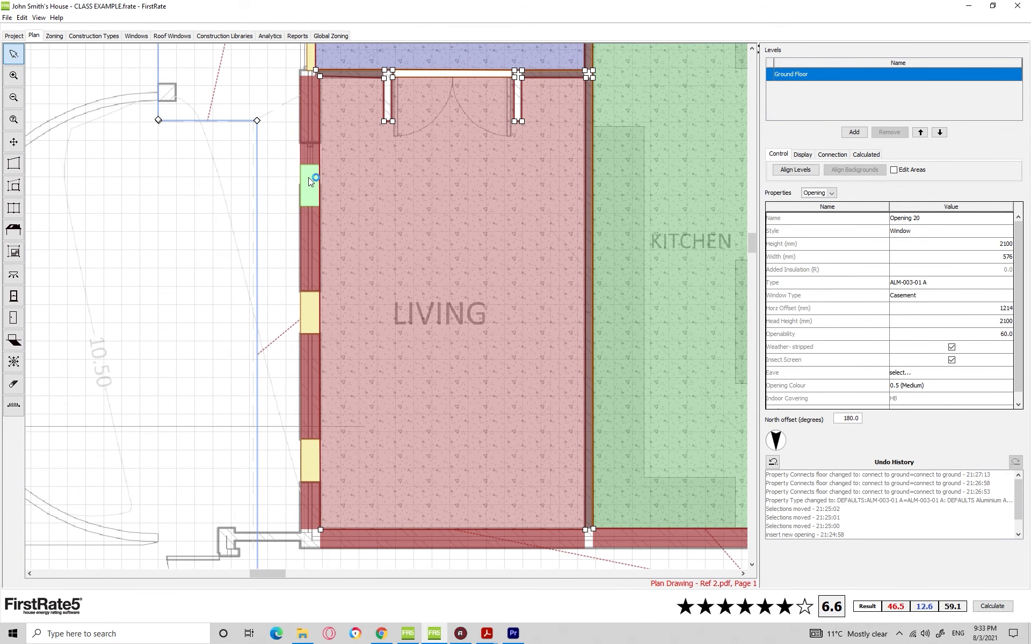
drag(310, 160, 317, 216)
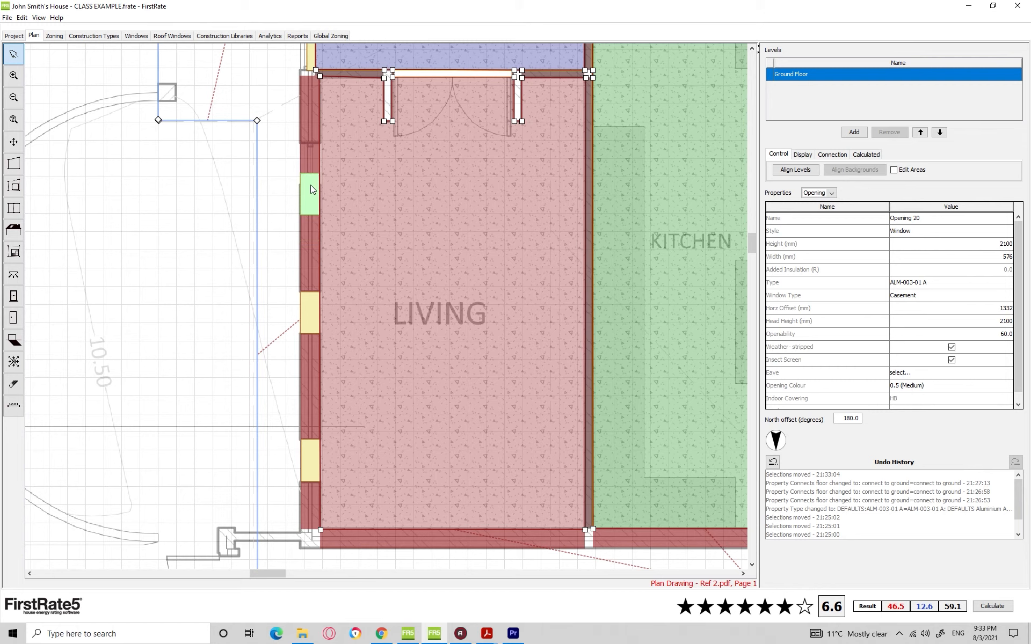
drag(311, 186, 312, 159)
scroll(379, 246, down, 4)
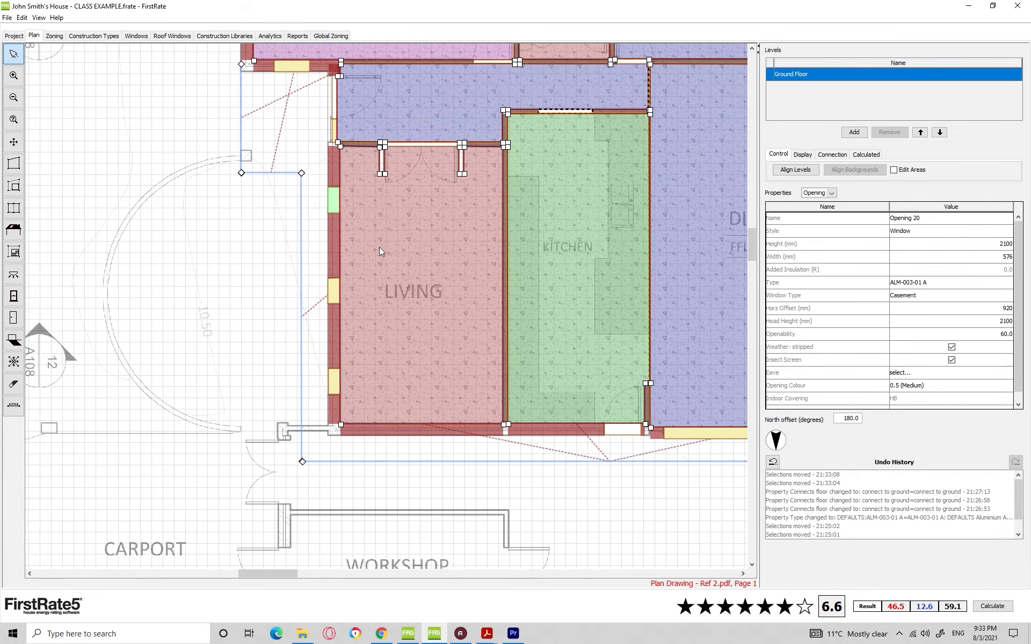
Examine the three windows in the living room's outer wall and the Living zone on the floor plan.
scroll(336, 308, up, 2)
scroll(336, 309, up, 1)
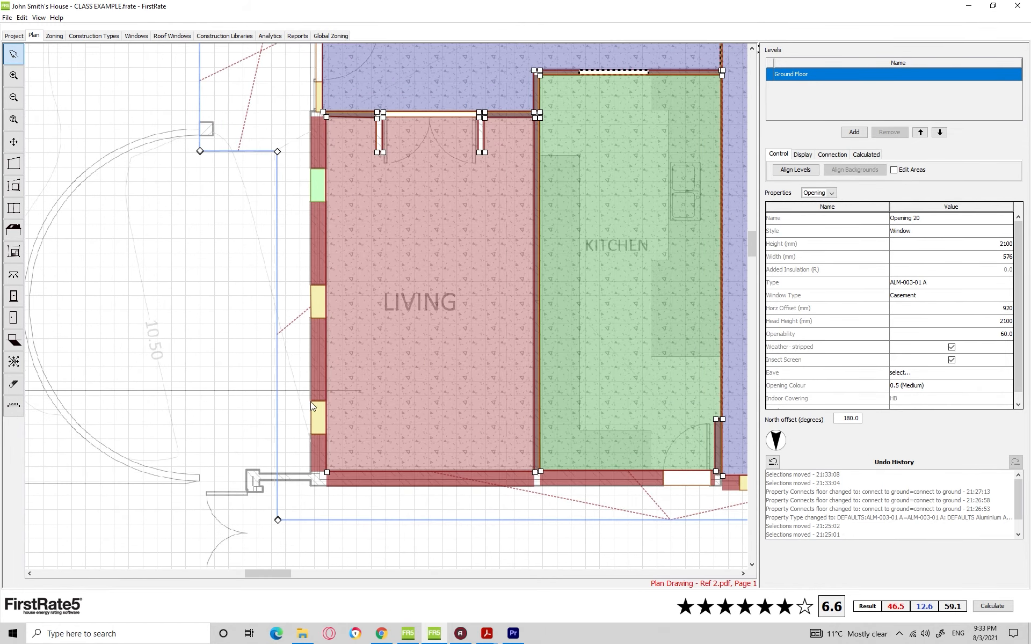
scroll(360, 358, down, 3)
scroll(365, 275, up, 2)
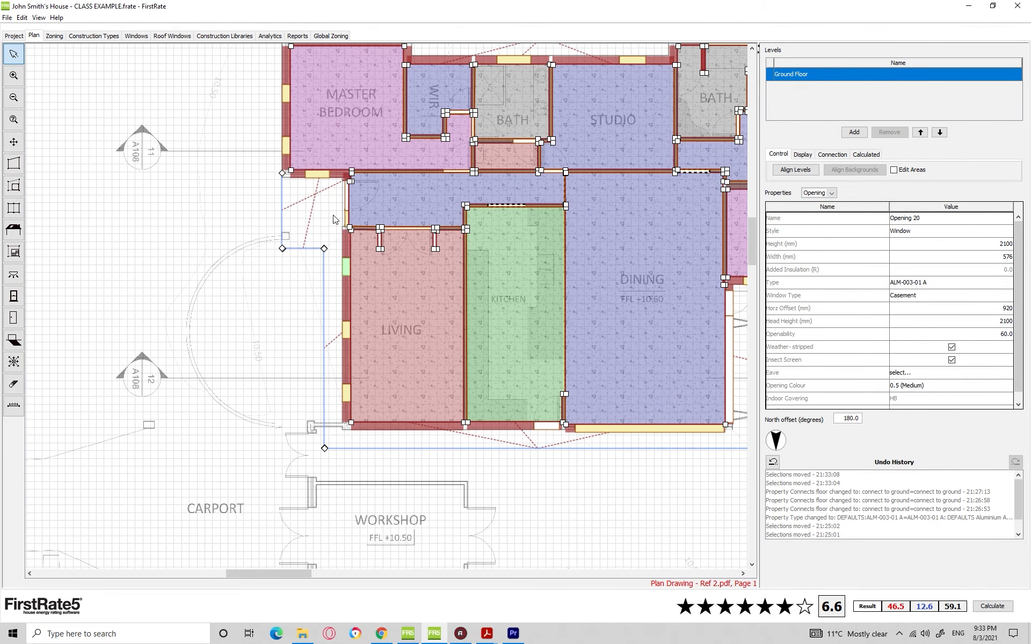
click(398, 348)
scroll(386, 343, down, 2)
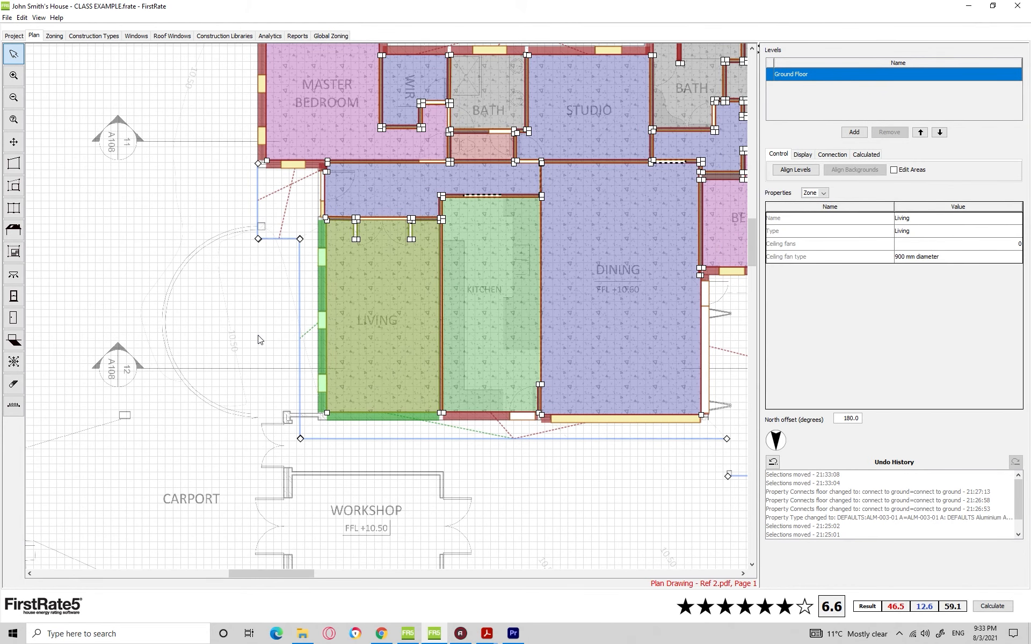
scroll(302, 375, down, 2)
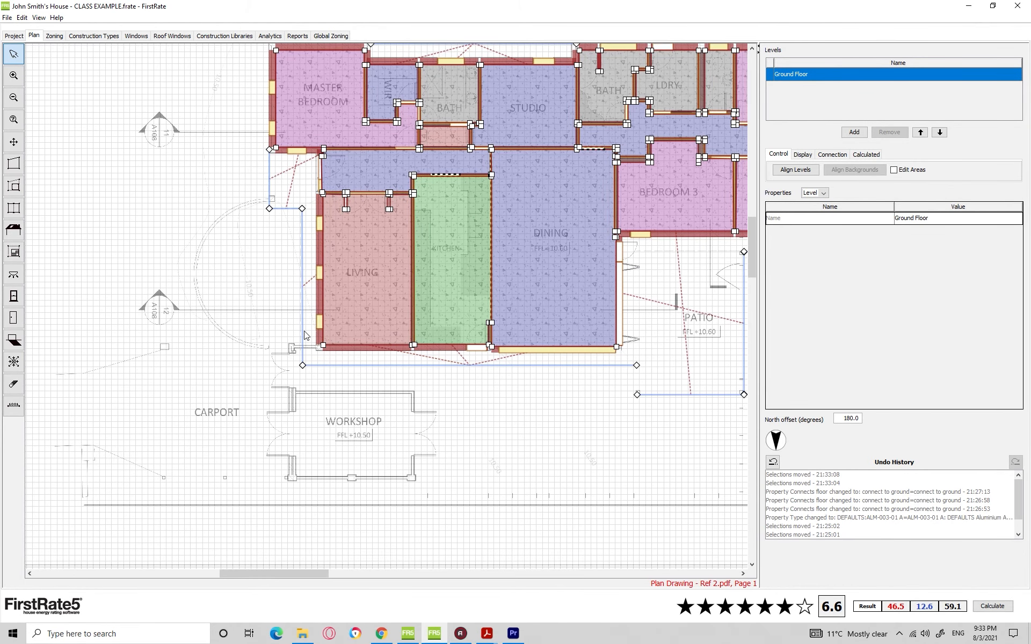
scroll(271, 280, down, 2)
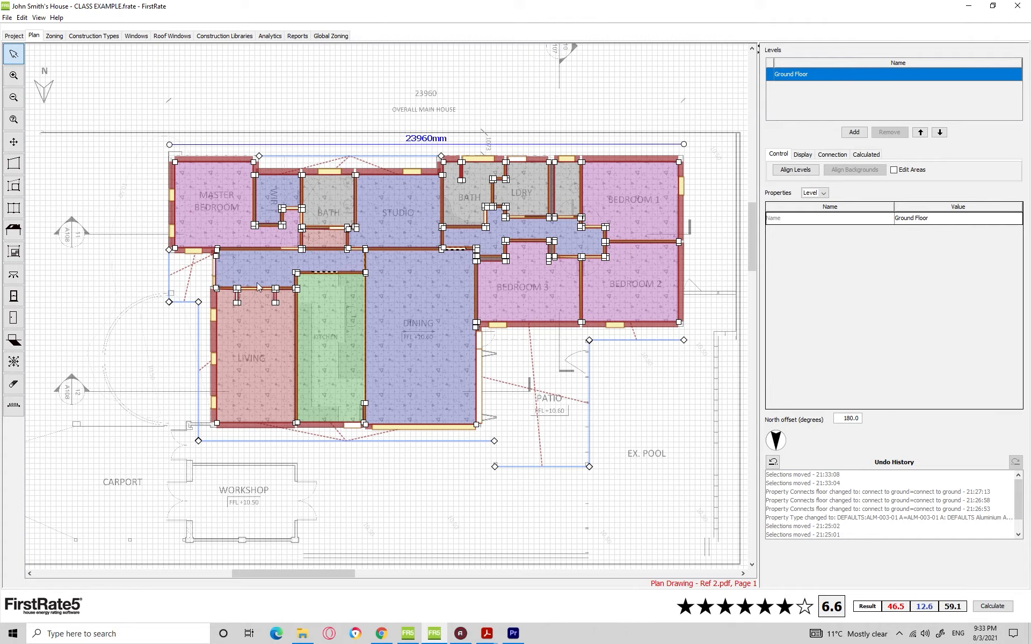
Examine how the living room is oriented relative to the north arrow and the rest of the house.
scroll(349, 274, up, 5)
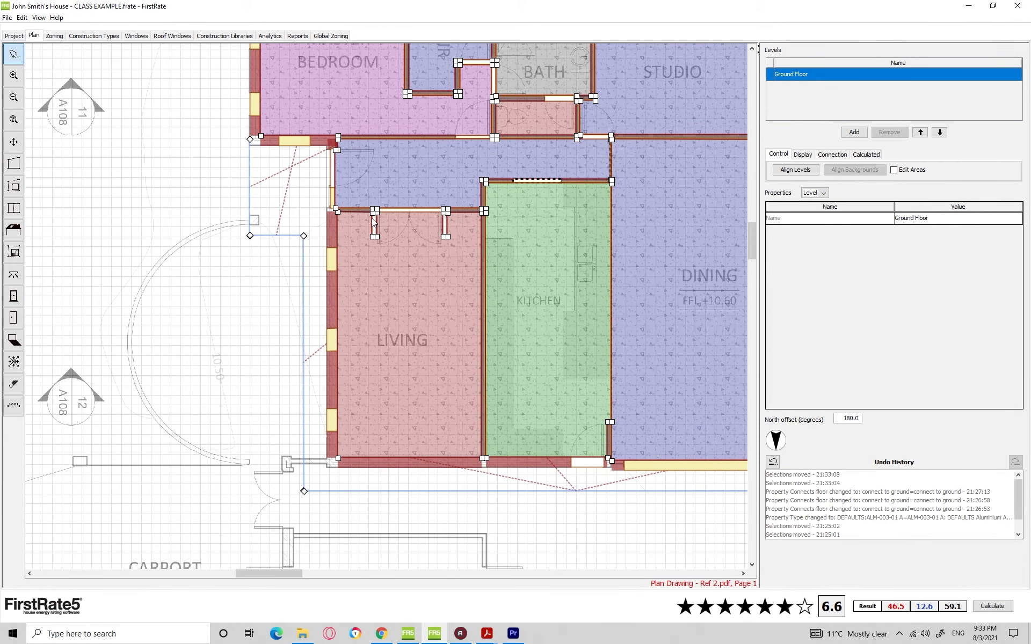
scroll(338, 252, down, 1)
scroll(437, 321, down, 2)
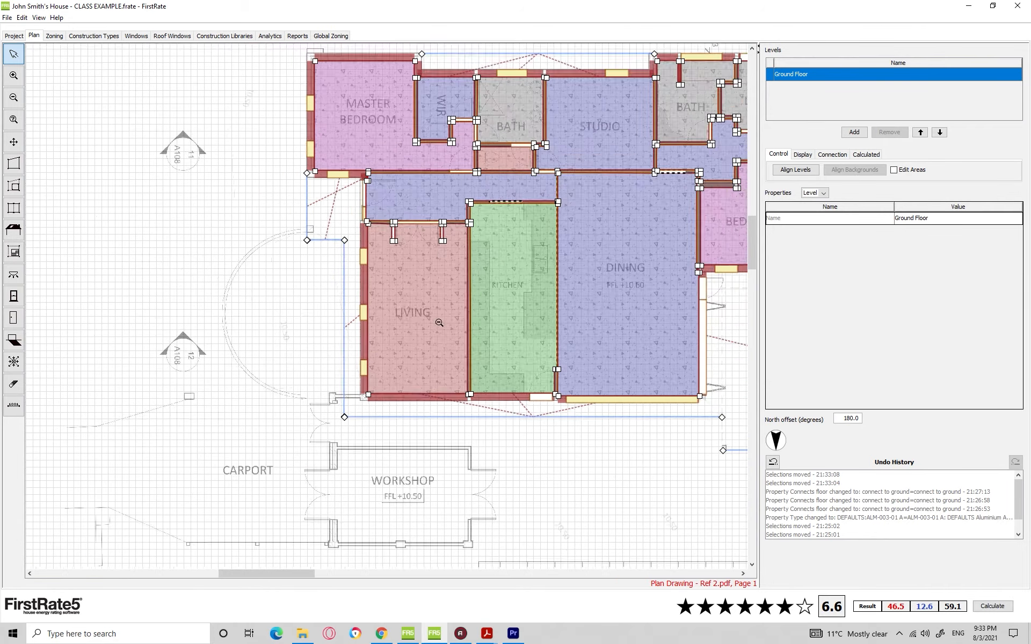
drag(365, 319, 312, 298)
scroll(301, 258, down, 2)
scroll(293, 255, up, 1)
scroll(303, 263, up, 1)
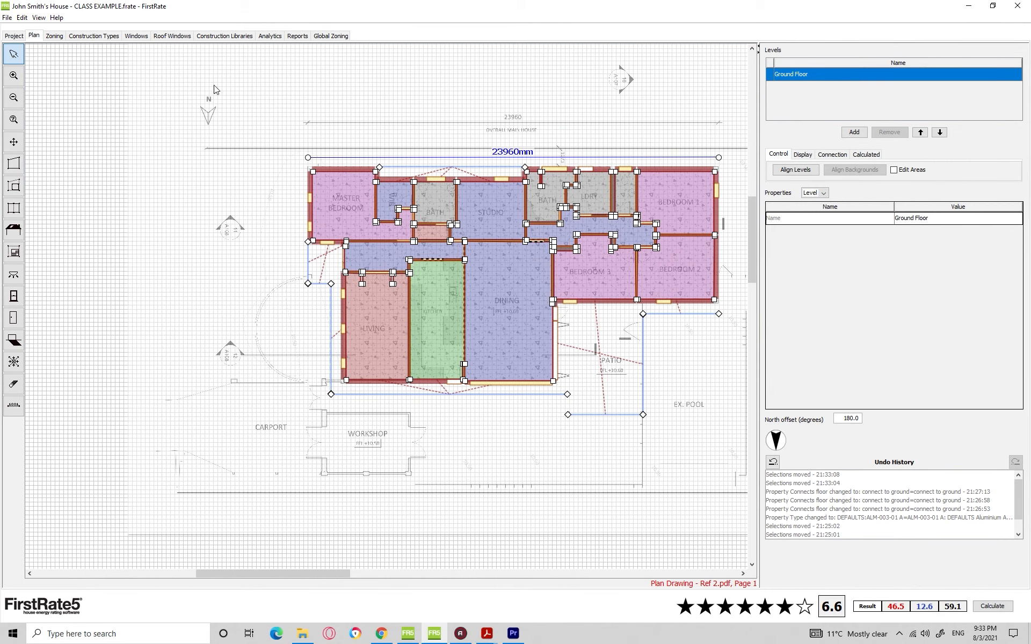
scroll(275, 357, up, 2)
scroll(331, 326, up, 2)
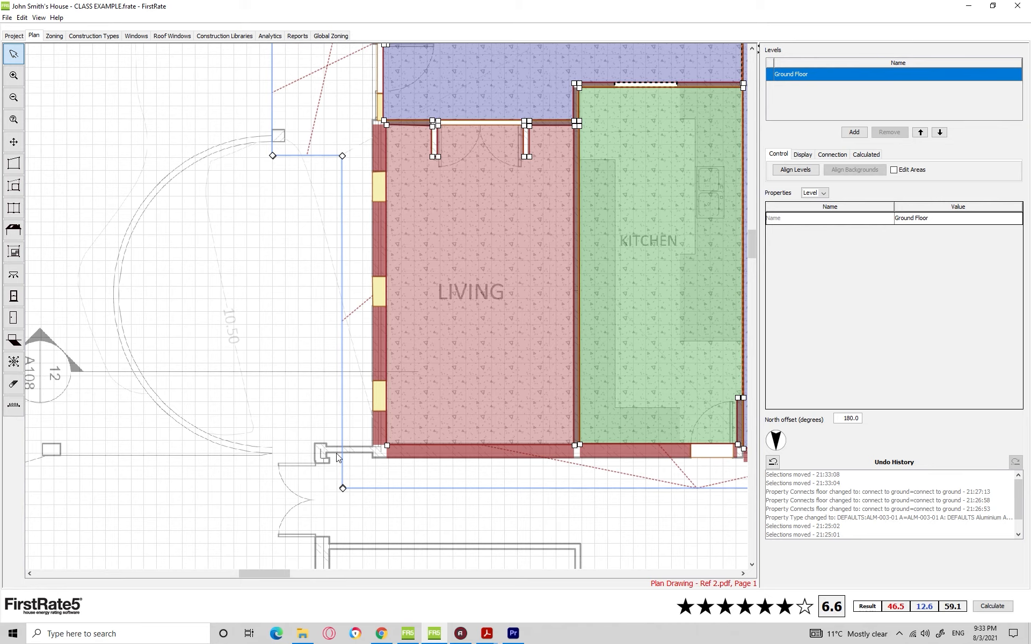
scroll(326, 397, down, 1)
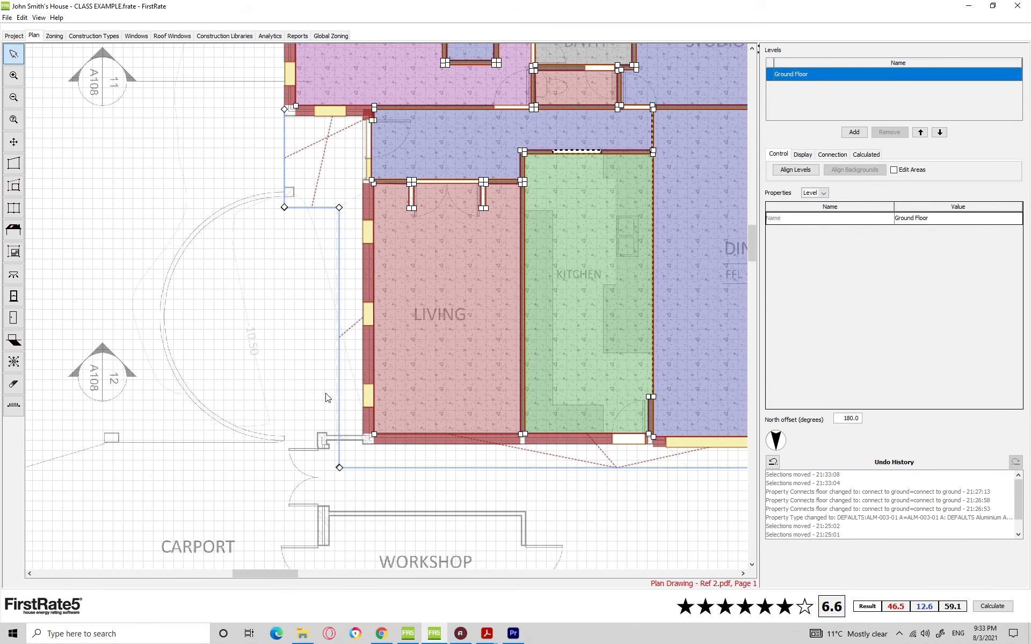
Inspect the Entry Hallway, Kitchen and Living zones and how they adjoin each other on the plan.
drag(440, 194, 411, 222)
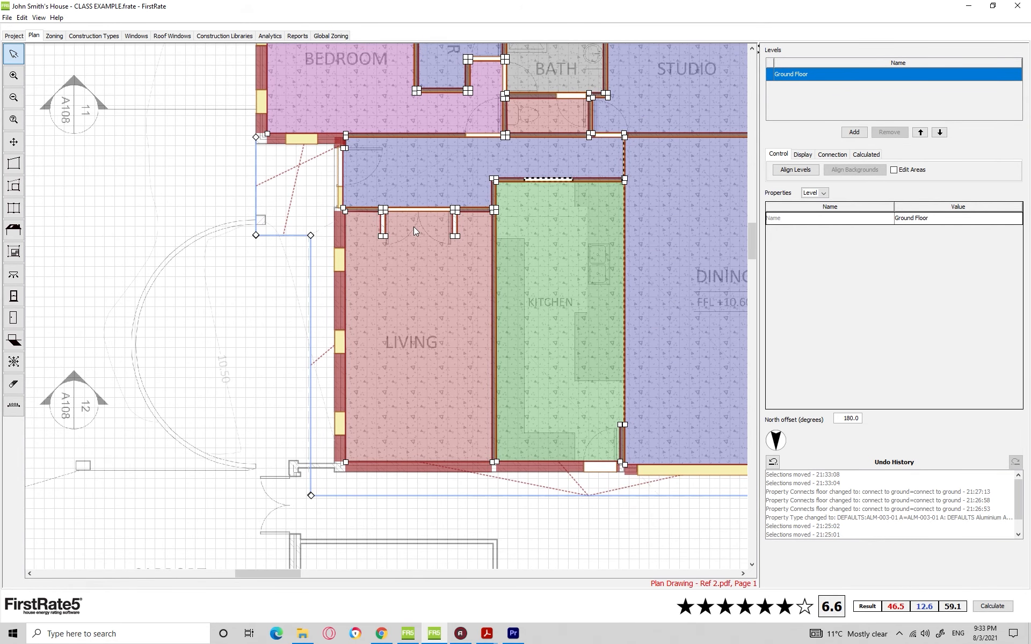
click(434, 184)
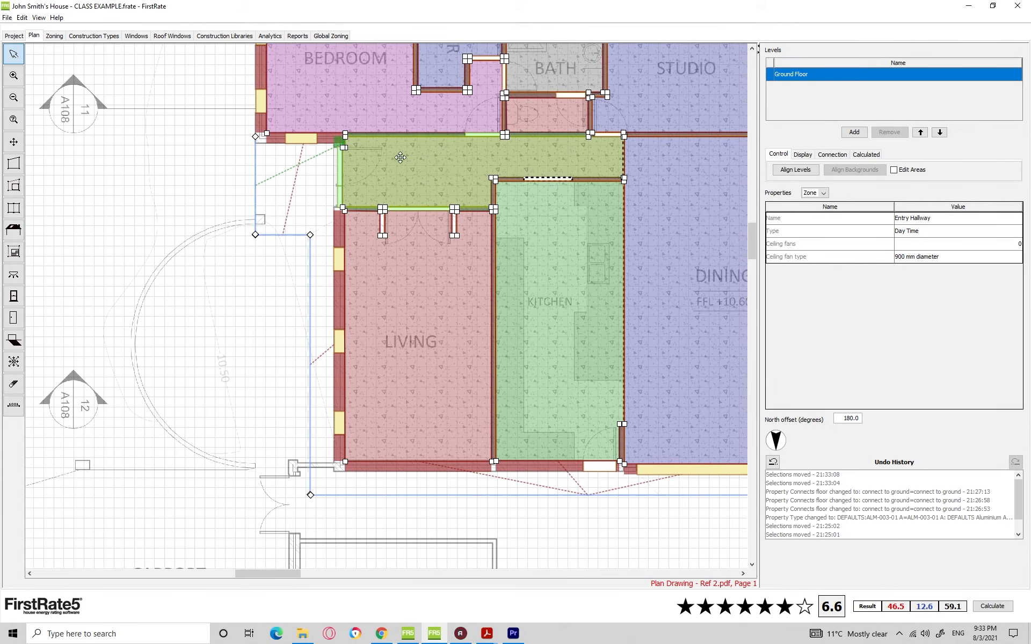
click(489, 242)
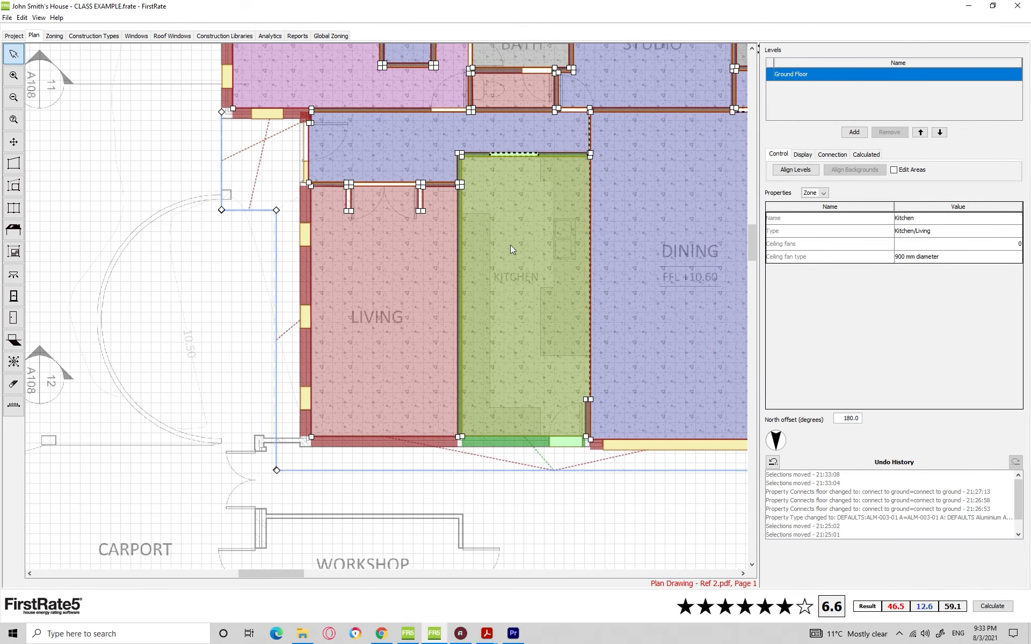
scroll(445, 237, down, 1)
click(445, 237)
scroll(445, 237, down, 3)
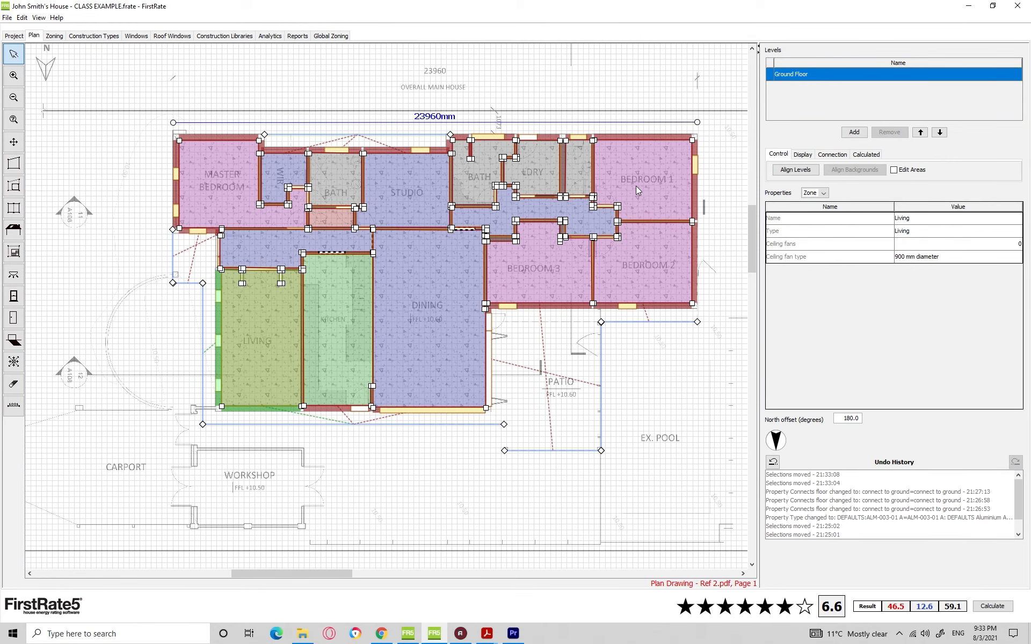
scroll(136, 337, up, 4)
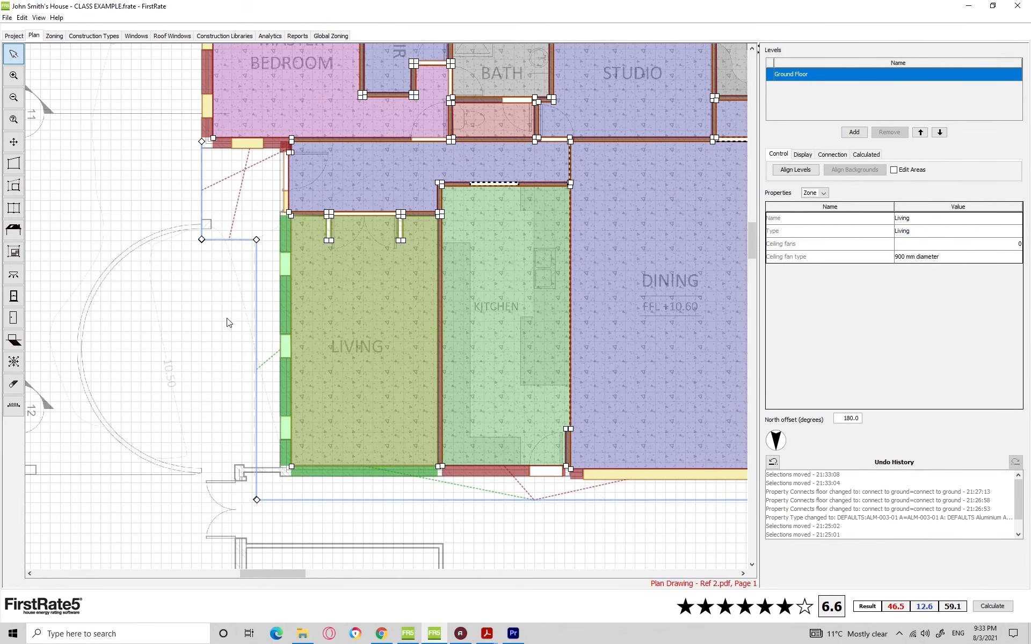
click(178, 315)
drag(303, 314, 284, 267)
click(324, 240)
Plot the Living zone on the internal temperature graph for the Cold week in winter, clearing the start month.
click(269, 36)
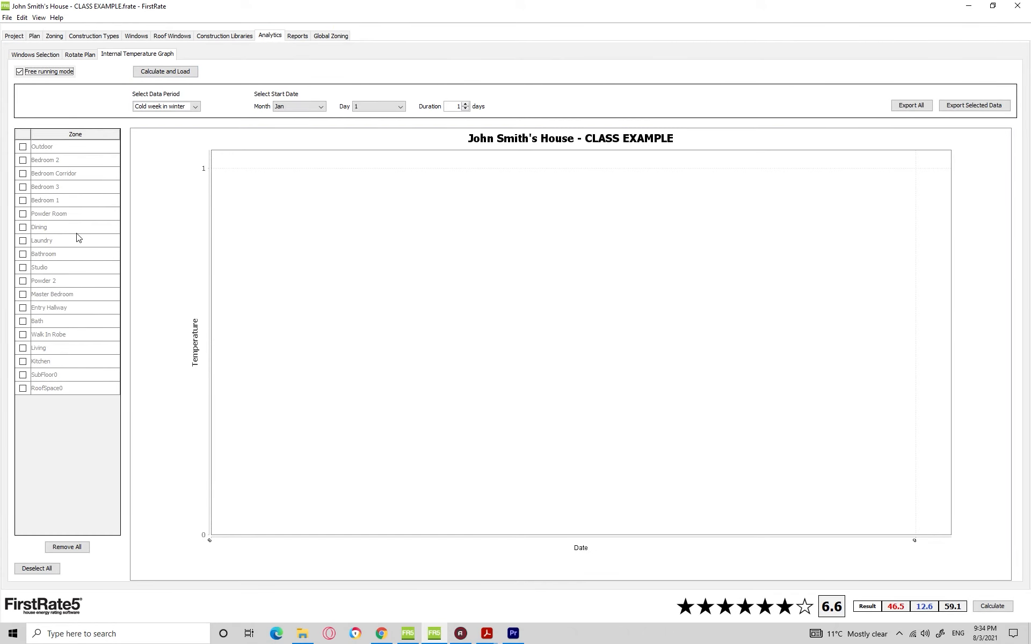
click(23, 349)
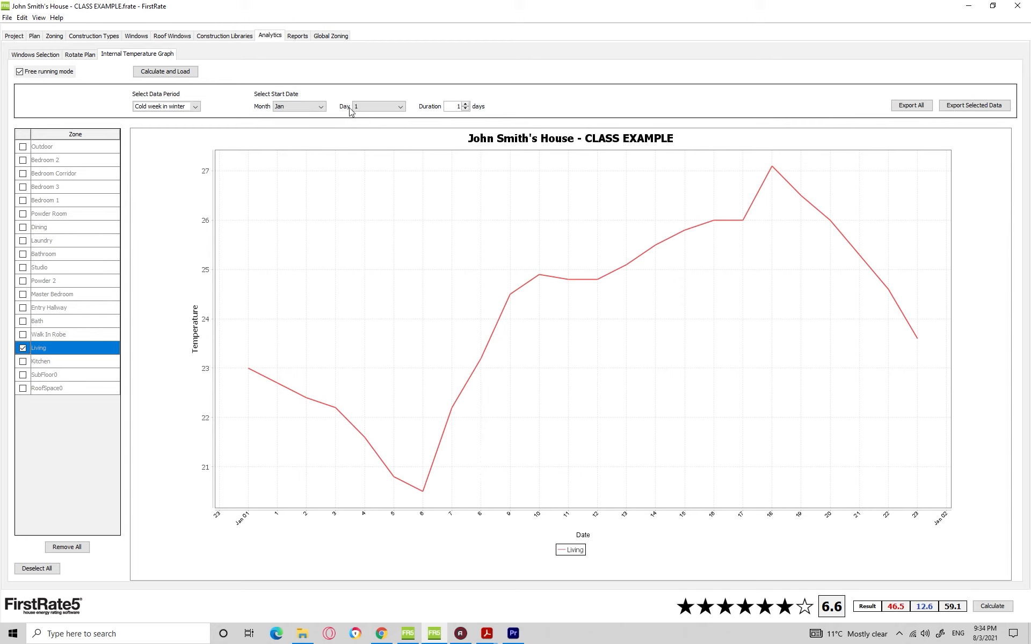
click(294, 107)
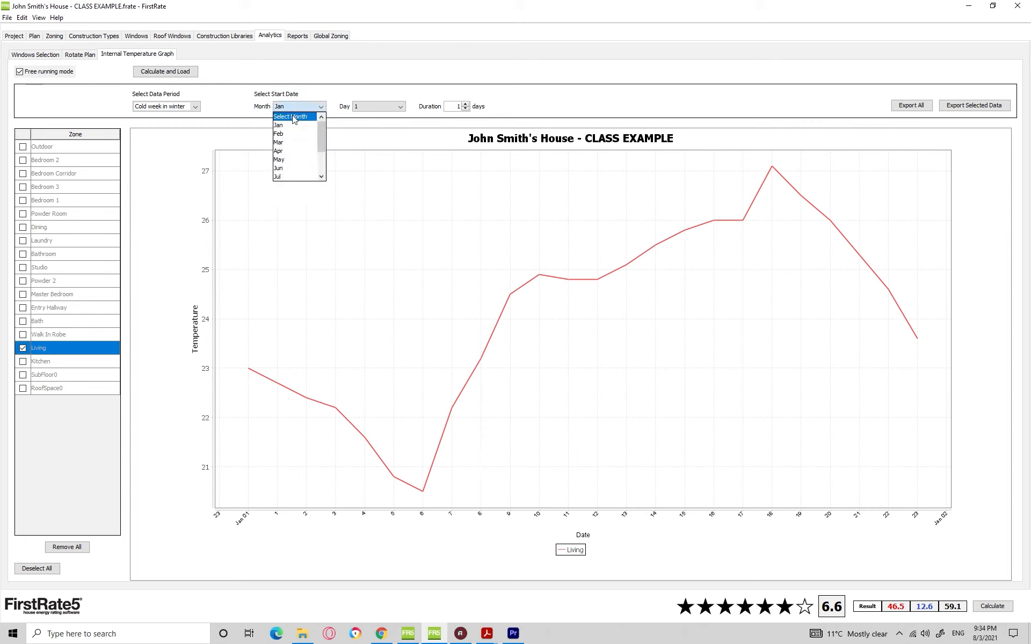
click(292, 117)
click(194, 108)
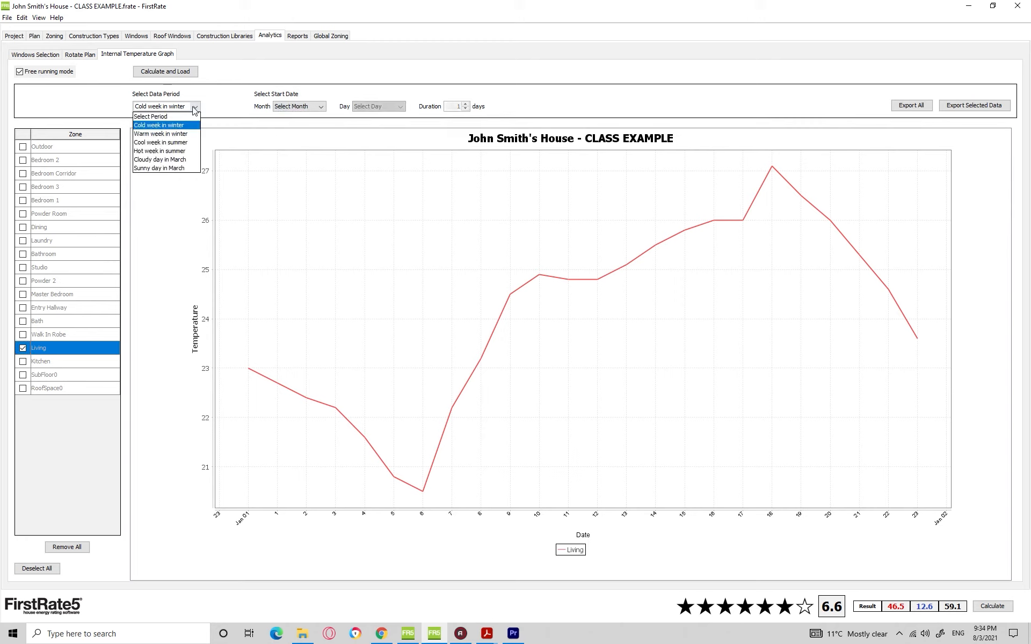
click(170, 116)
click(172, 106)
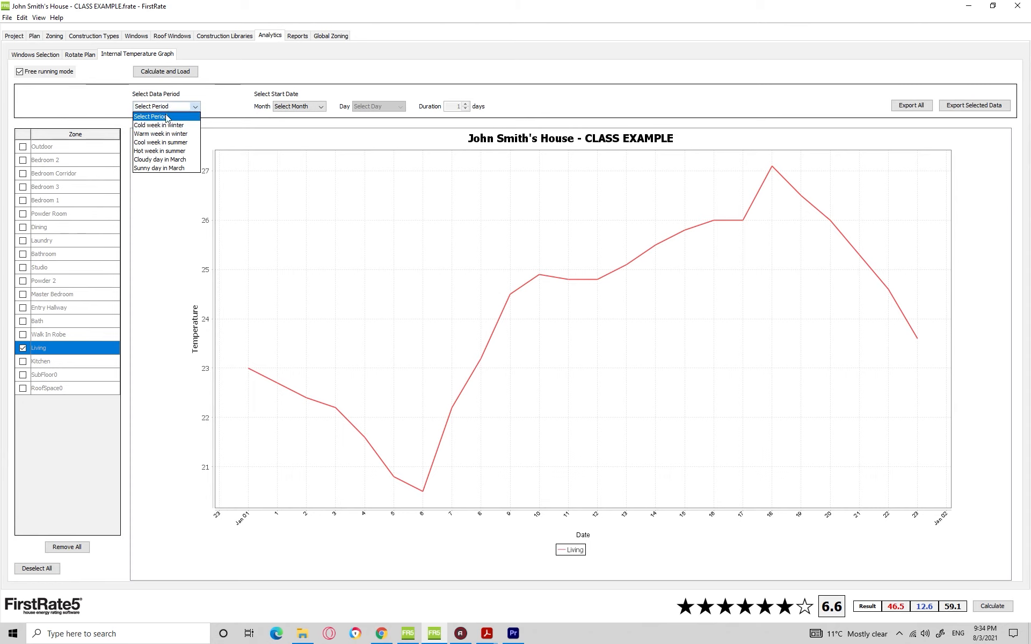
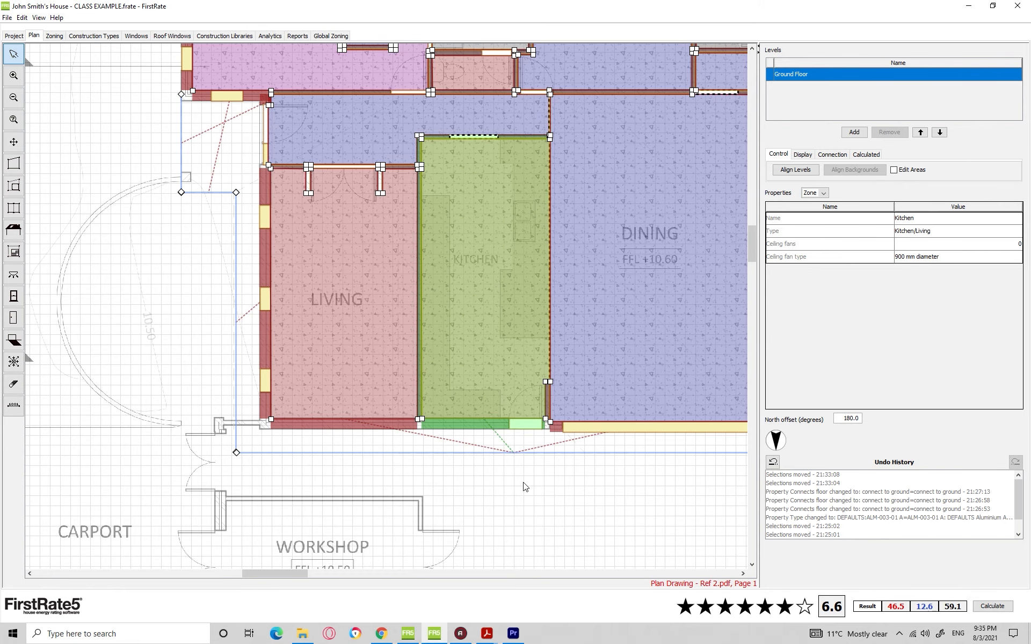
Add the Kitchen zone to the internal temperature graph alongside Living.
scroll(445, 346, up, 2)
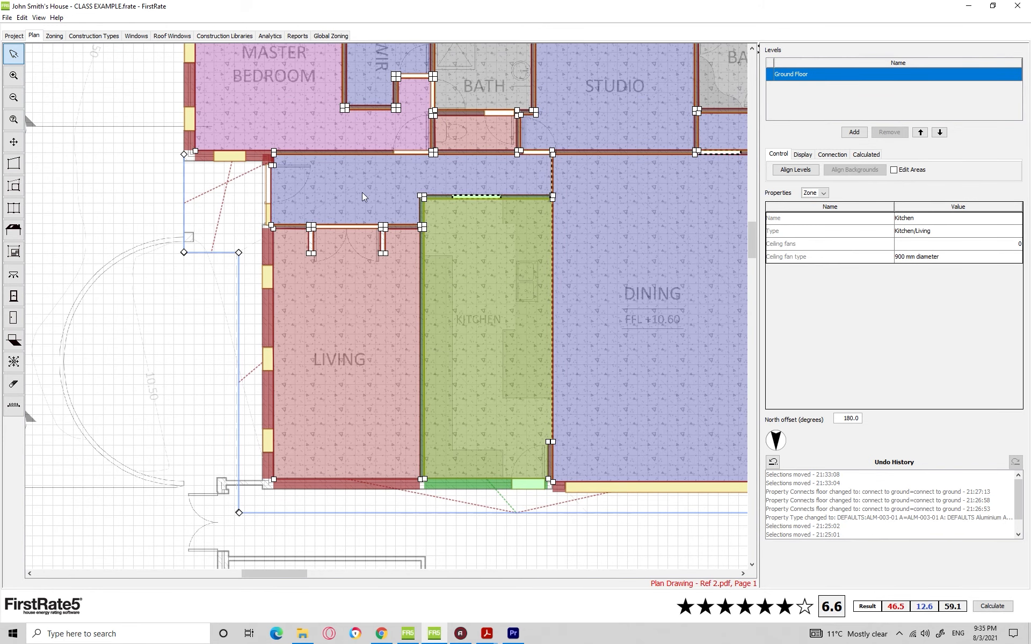
click(269, 36)
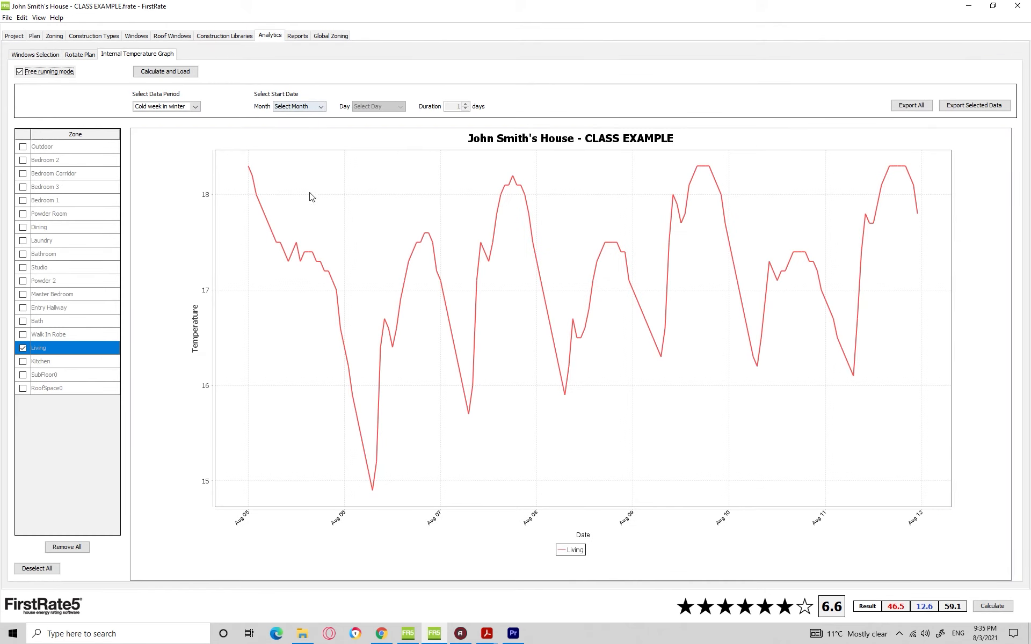
click(22, 362)
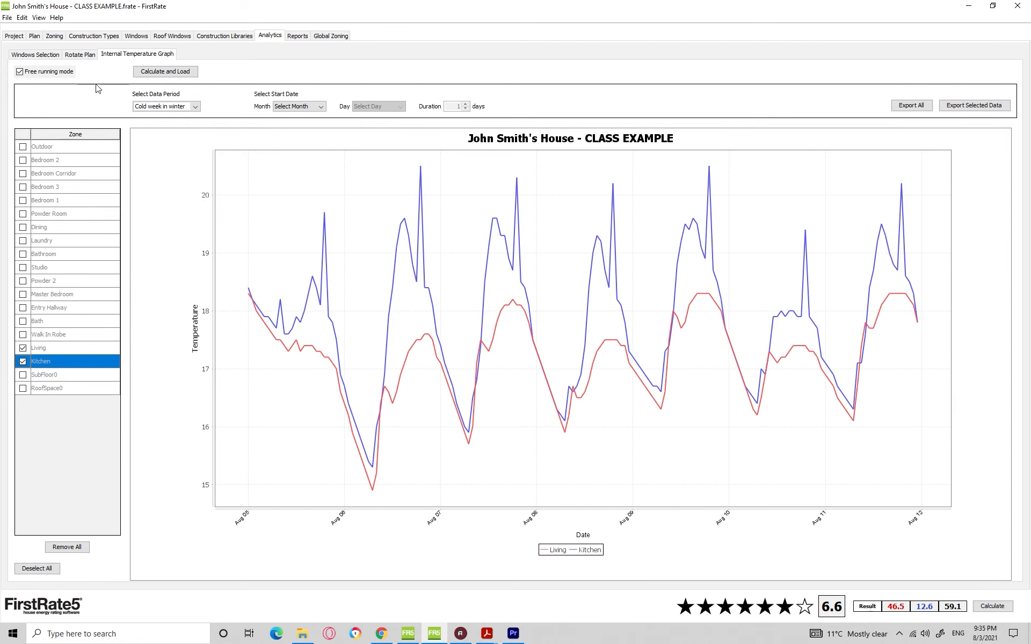
Examine the Kitchen and Living zones on the floor plan together with the neighbouring workshop and overall layout.
click(34, 35)
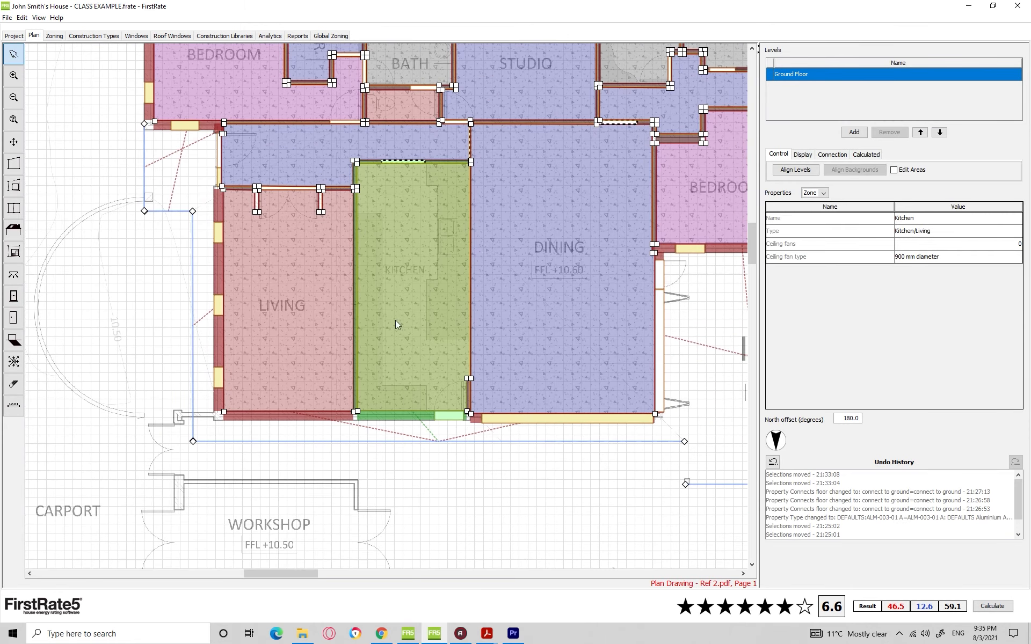
click(411, 334)
drag(294, 291, 325, 235)
scroll(298, 365, up, 1)
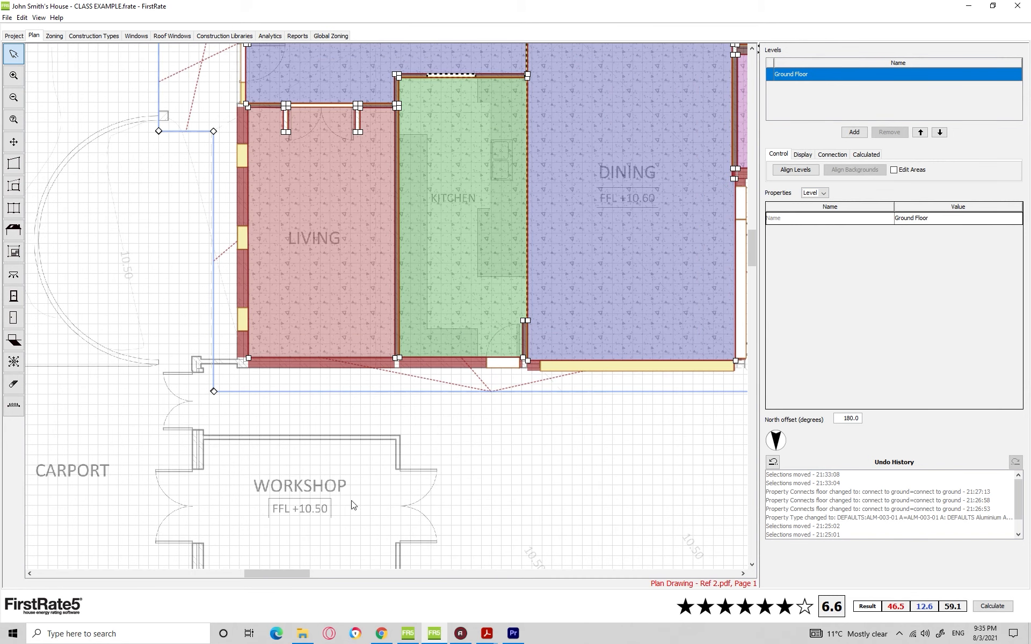
scroll(345, 478, down, 3)
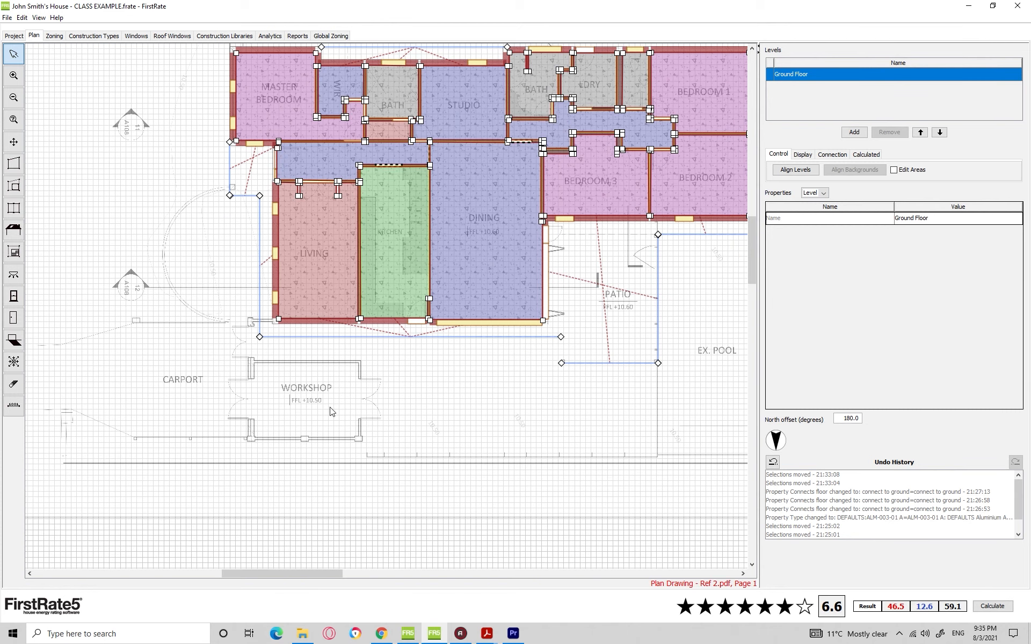
scroll(327, 334, up, 4)
drag(326, 334, 334, 270)
scroll(348, 318, down, 4)
scroll(348, 320, down, 1)
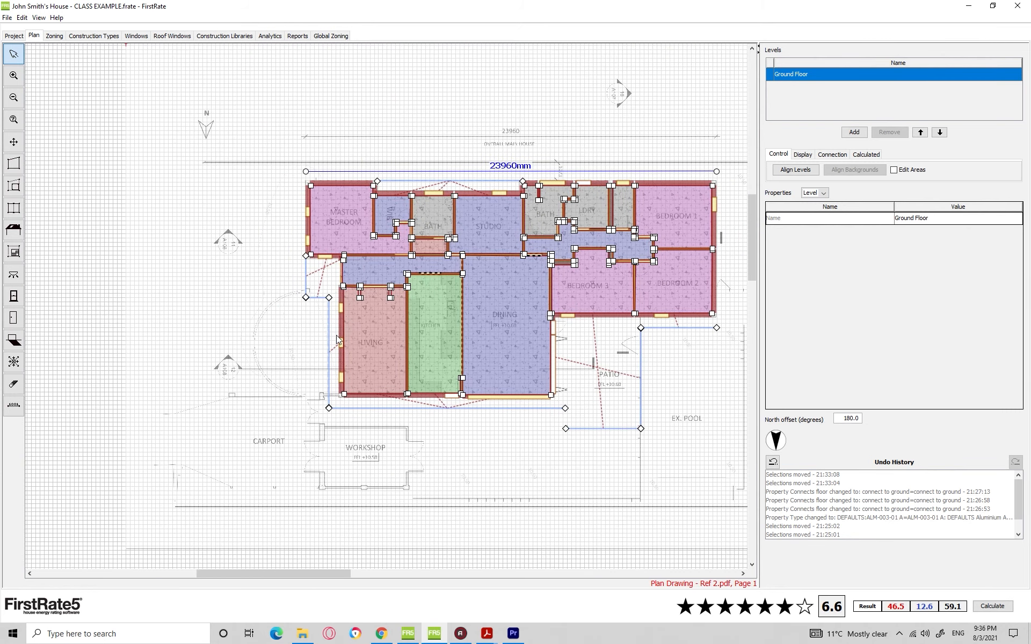
Examine the living room's outer walls and windows in relation to the carport, workshop and north direction.
scroll(337, 337, up, 2)
scroll(340, 365, up, 3)
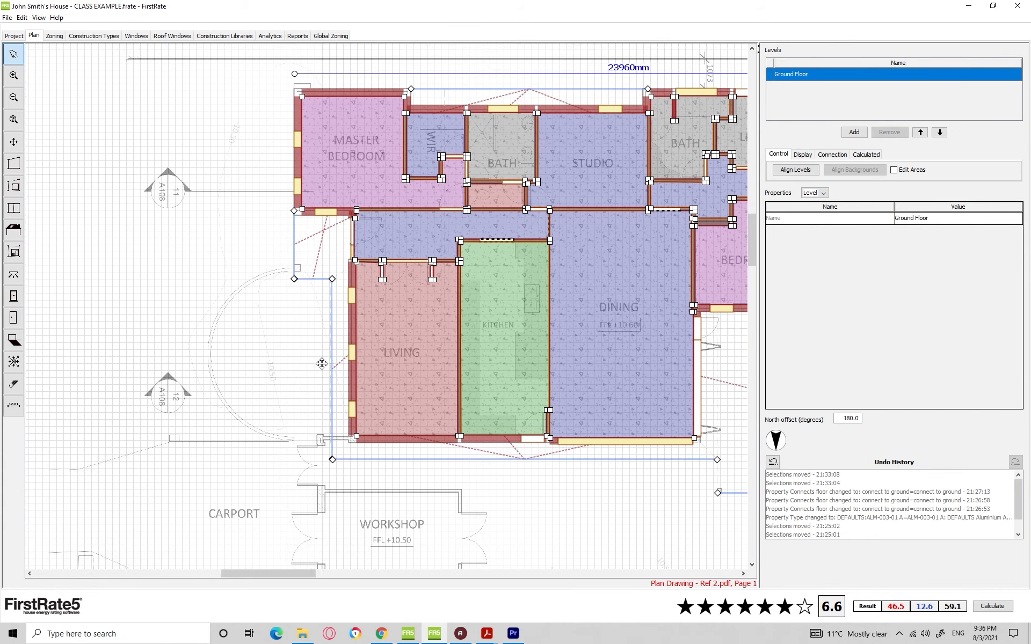
scroll(259, 325, down, 4)
drag(259, 325, 268, 322)
scroll(328, 344, up, 3)
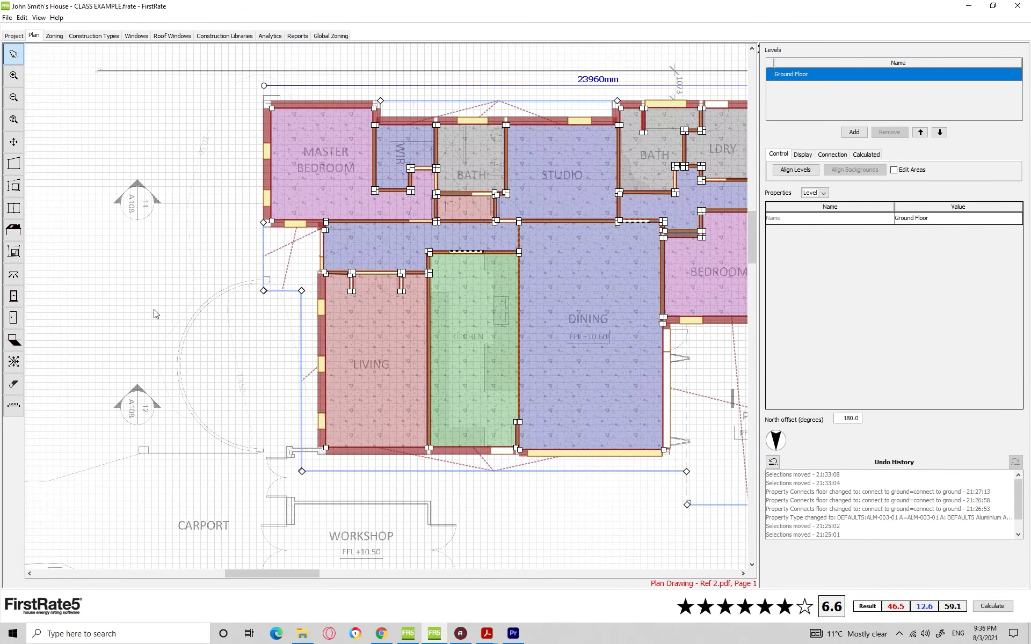
scroll(277, 322, down, 2)
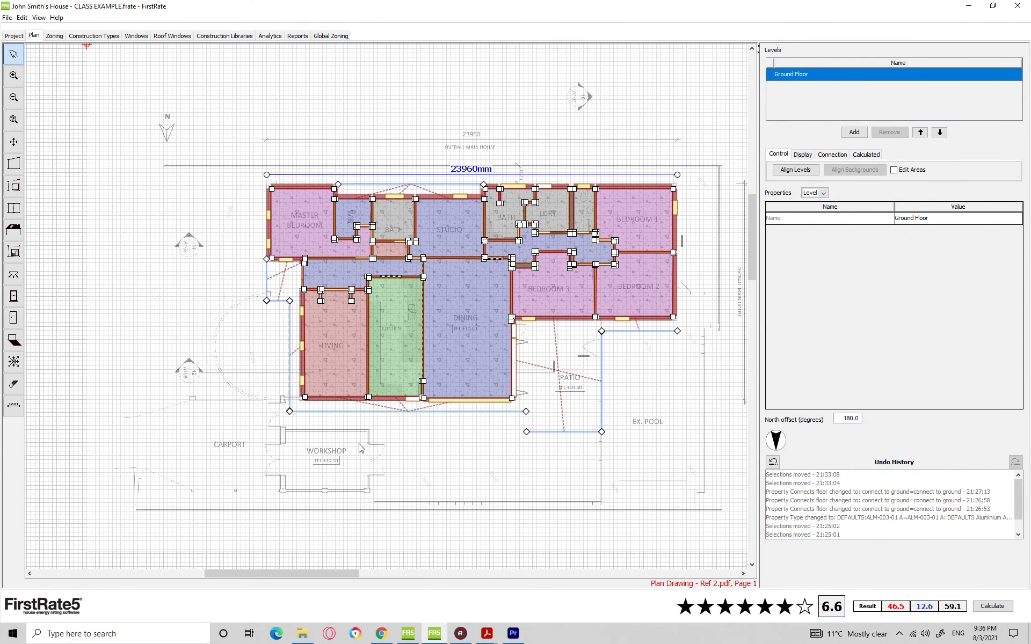
scroll(362, 382, up, 5)
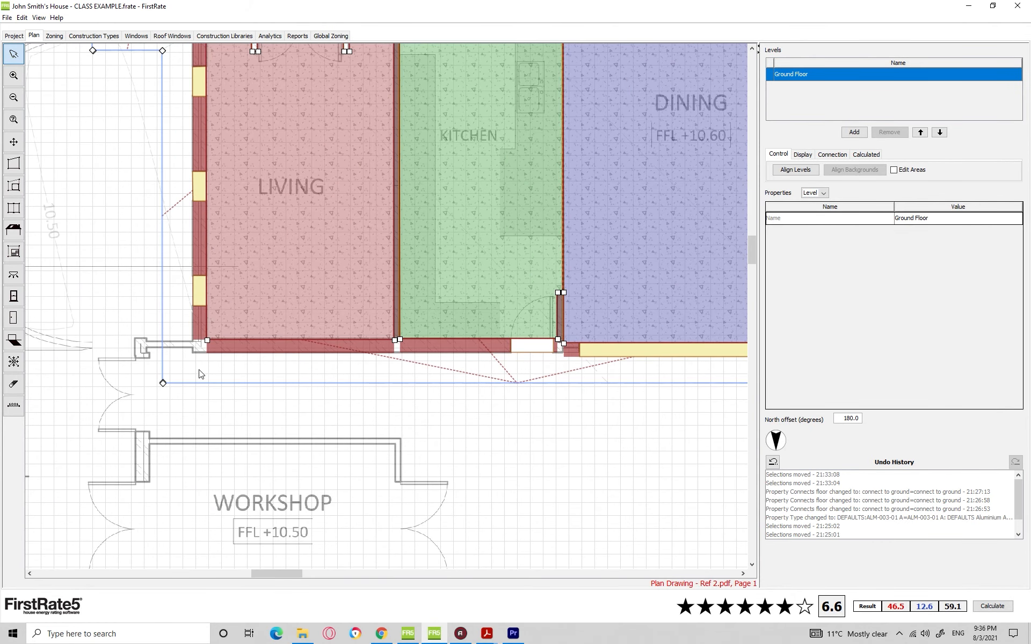
Inspect the properties of the opening along the boundary between the Kitchen and Dining zones on the floor plan.
drag(305, 391, 254, 344)
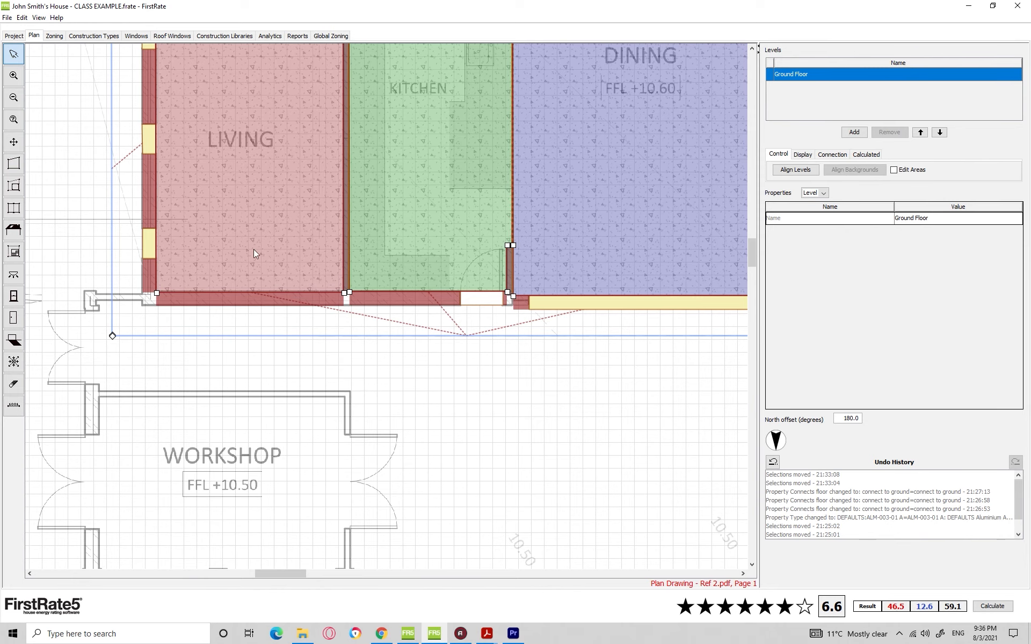
scroll(317, 345, down, 2)
drag(387, 262, 354, 260)
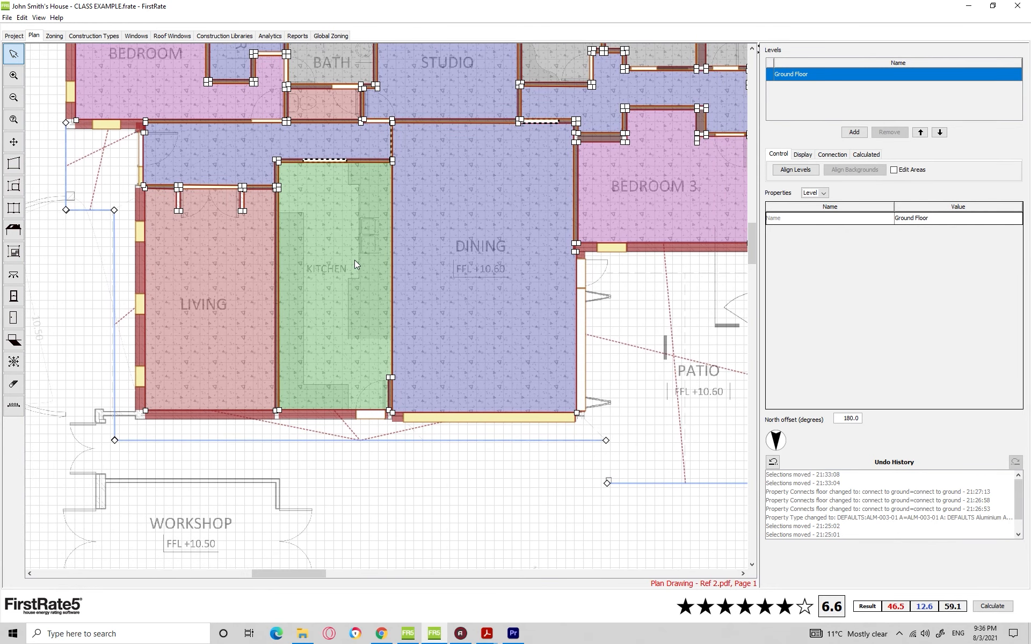
scroll(458, 209, up, 8)
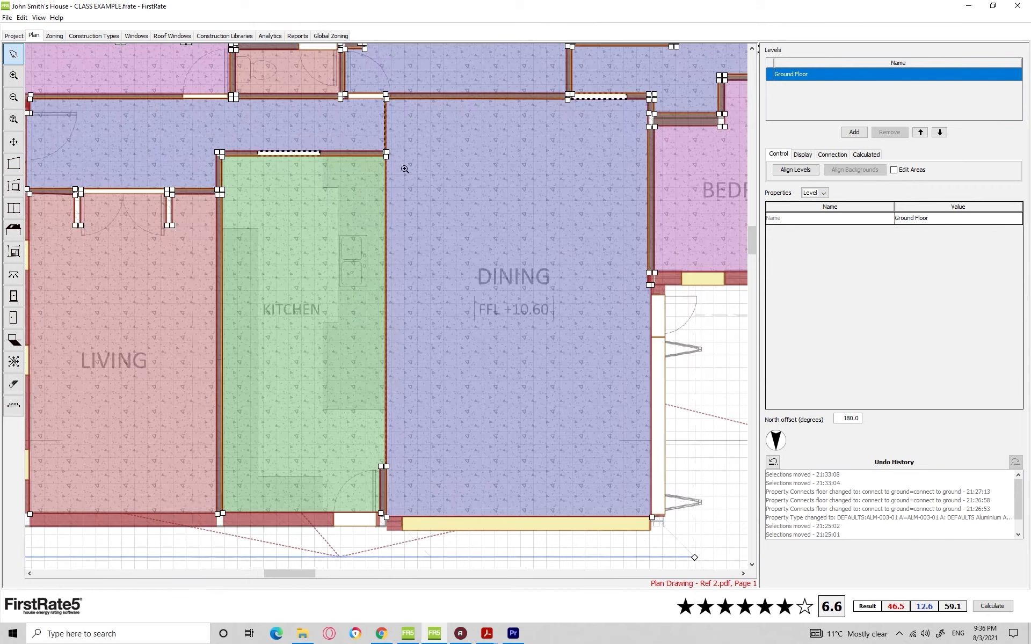
click(413, 156)
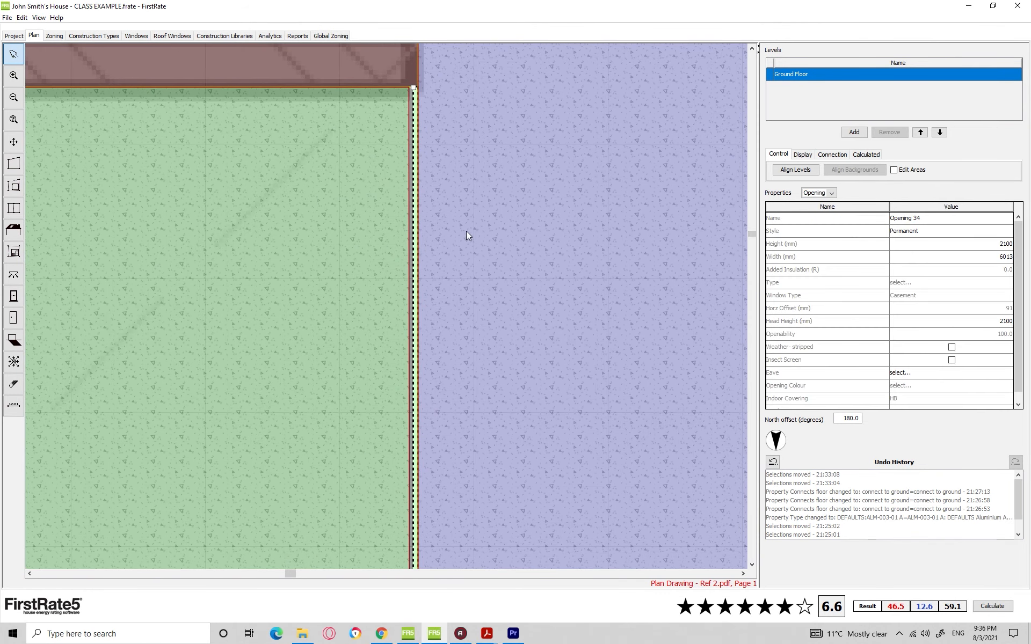
scroll(465, 231, down, 6)
scroll(437, 231, down, 5)
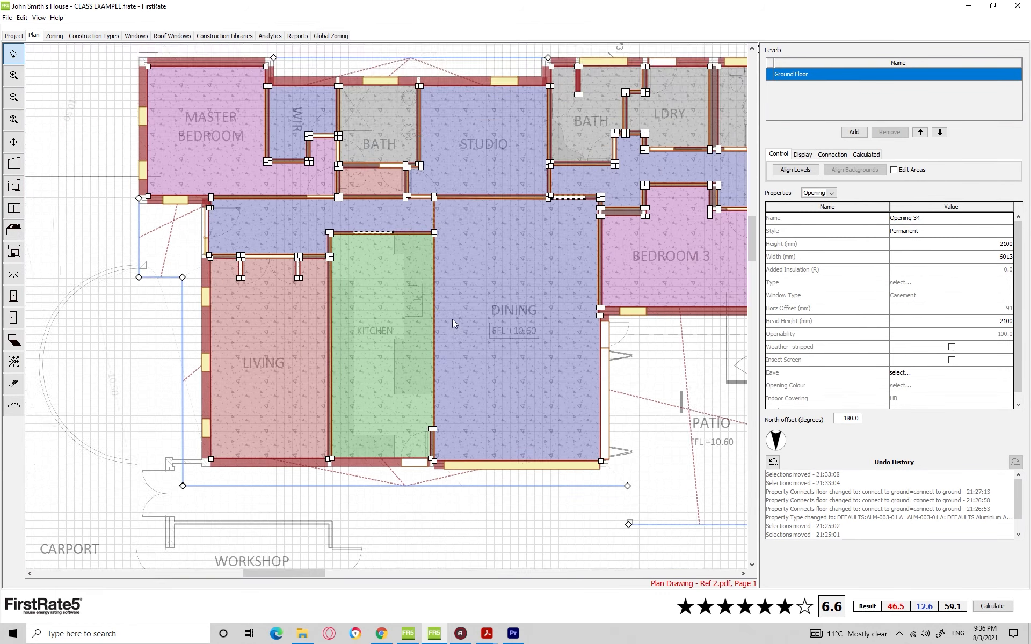
click(333, 484)
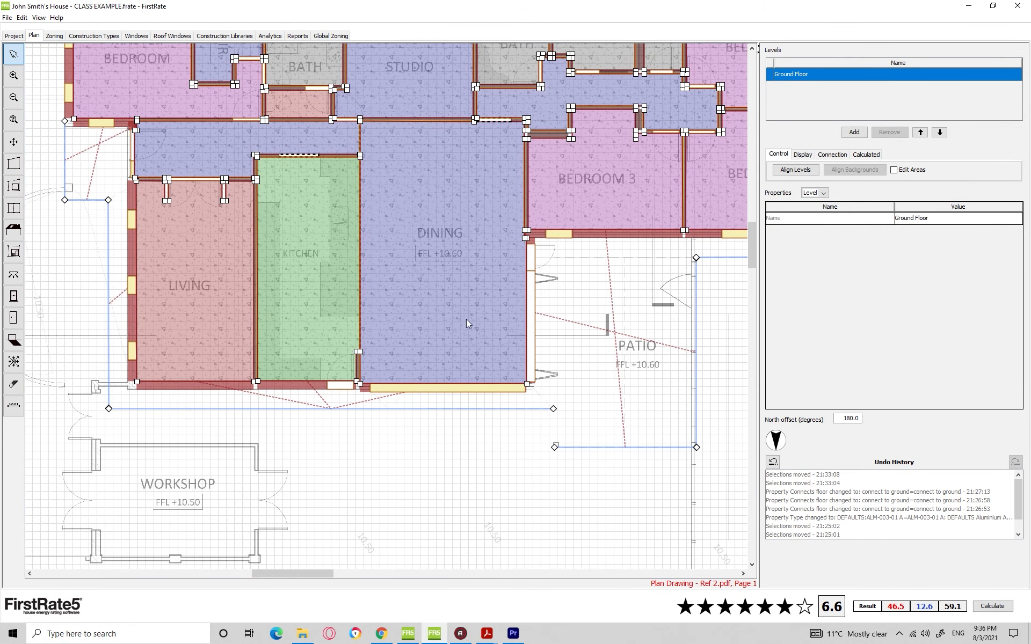
Examine how the Living, Kitchen and Dining zones adjoin each other and where their outer walls and windows sit.
drag(456, 309, 437, 272)
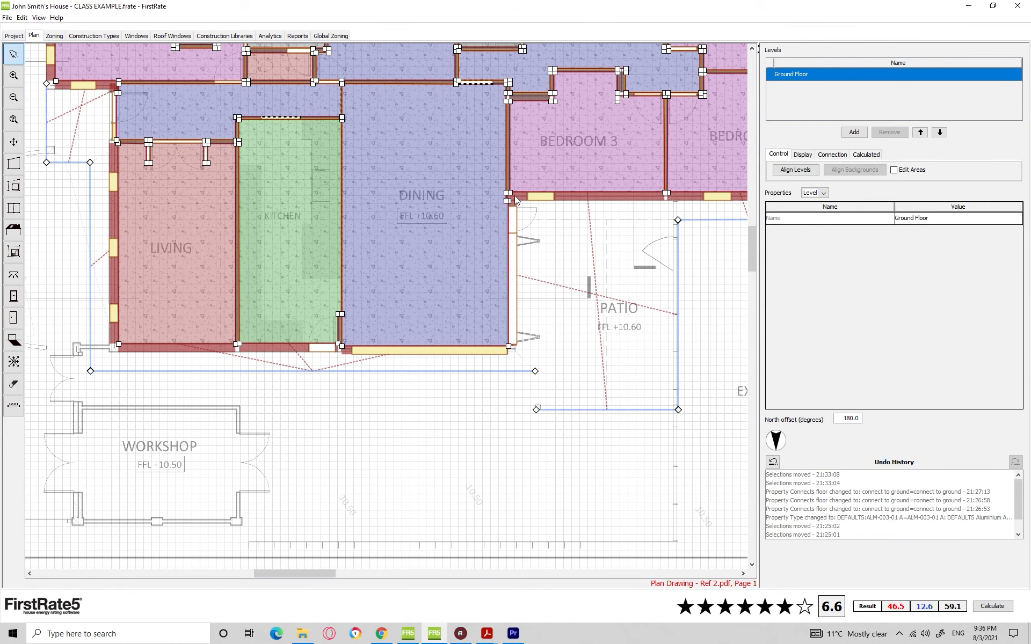
scroll(497, 334, down, 4)
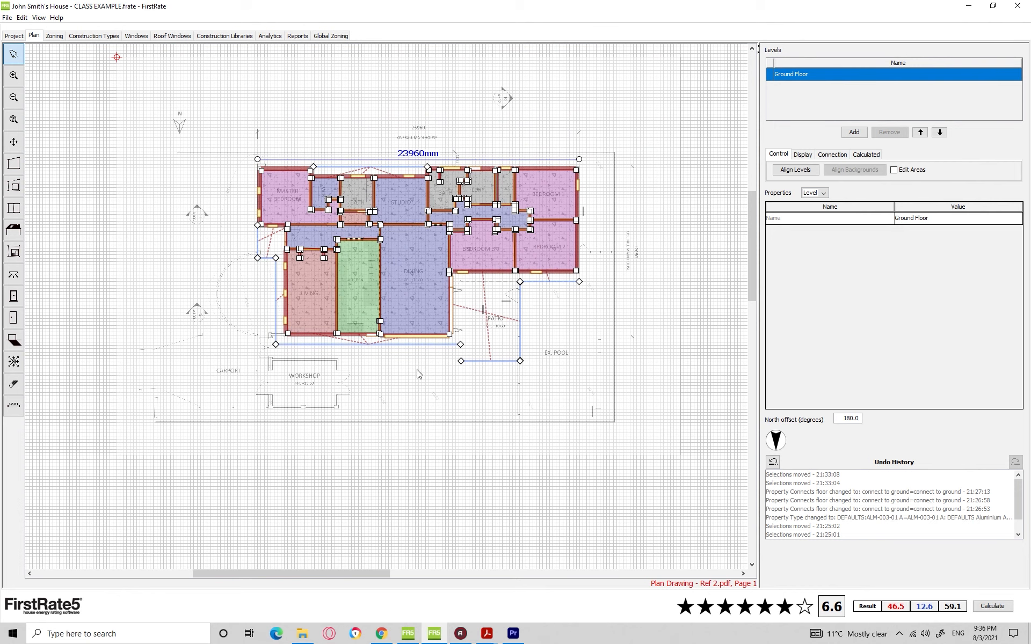
scroll(413, 299, up, 5)
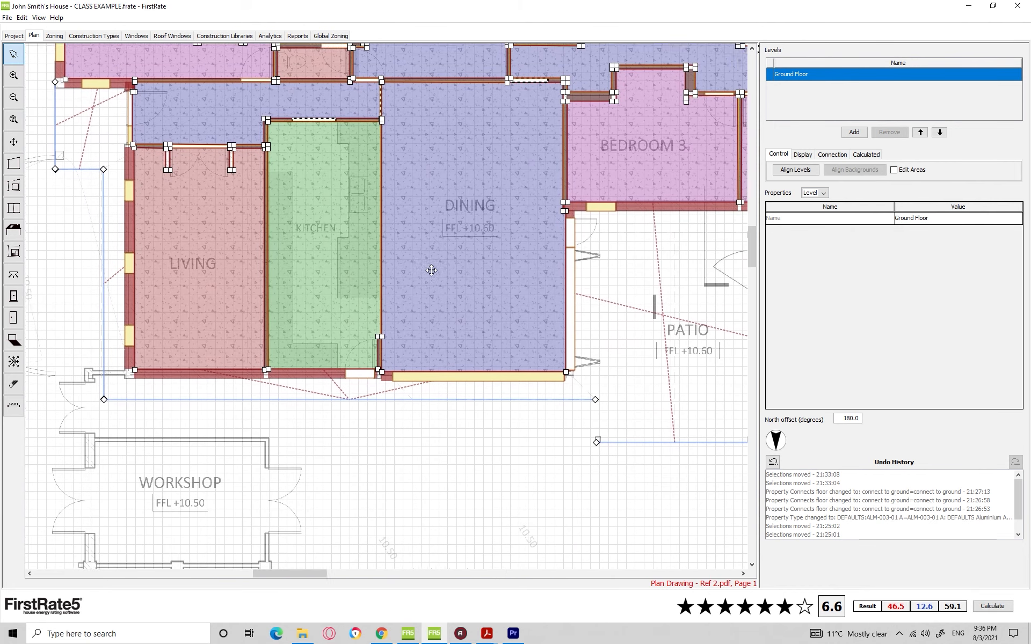
drag(454, 304, 459, 312)
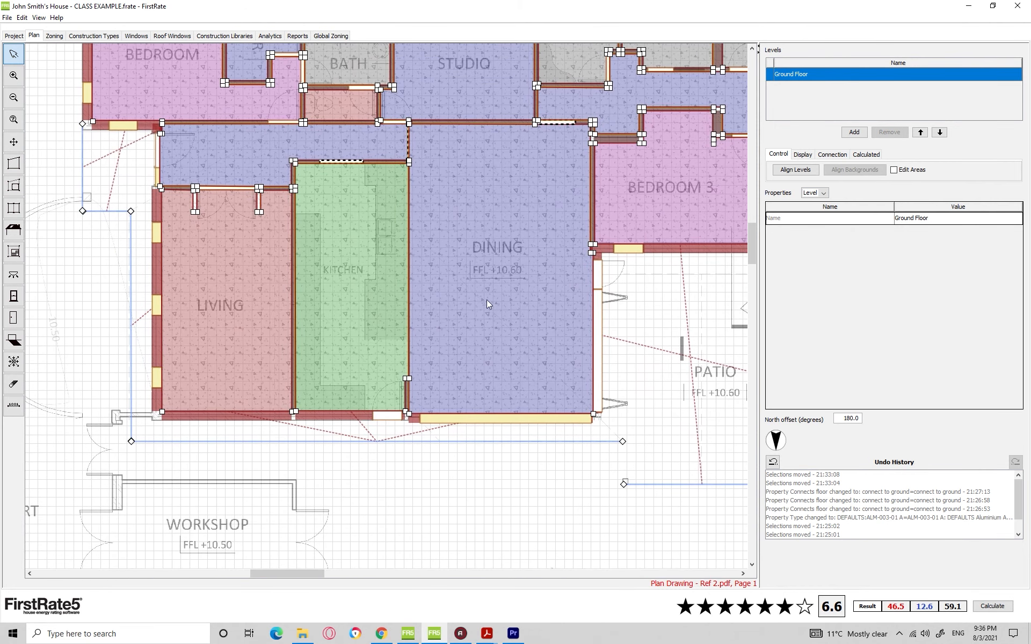
drag(339, 228, 353, 252)
drag(521, 443, 518, 432)
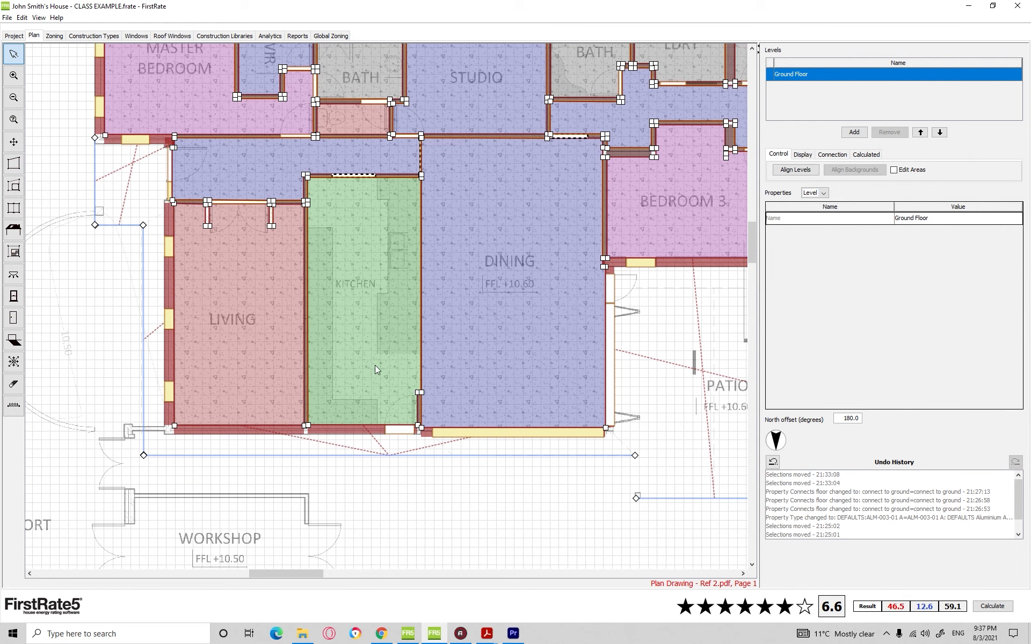
drag(366, 340, 371, 358)
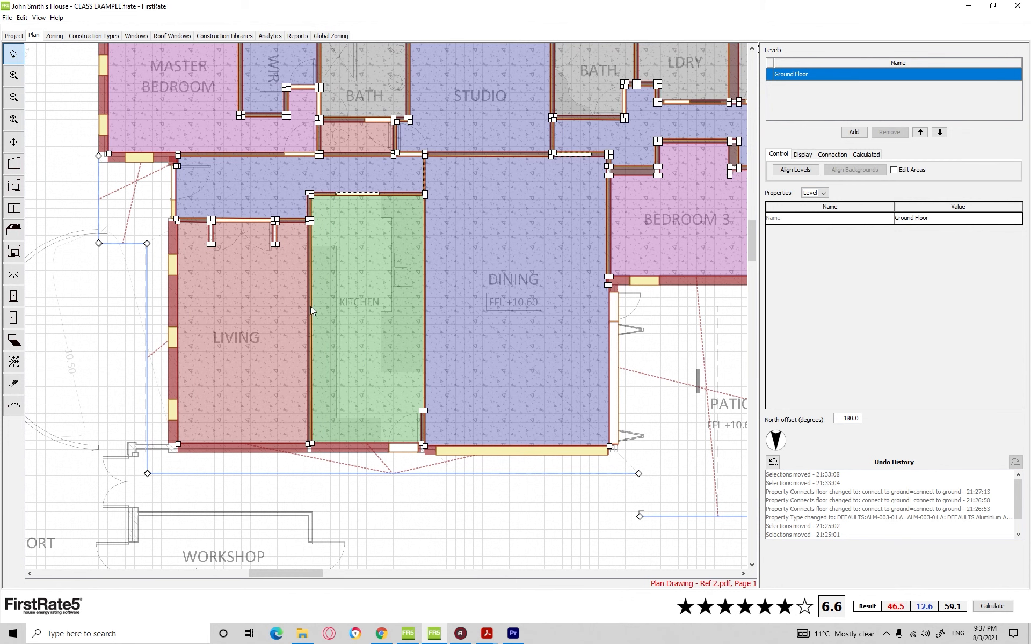
scroll(386, 323, down, 3)
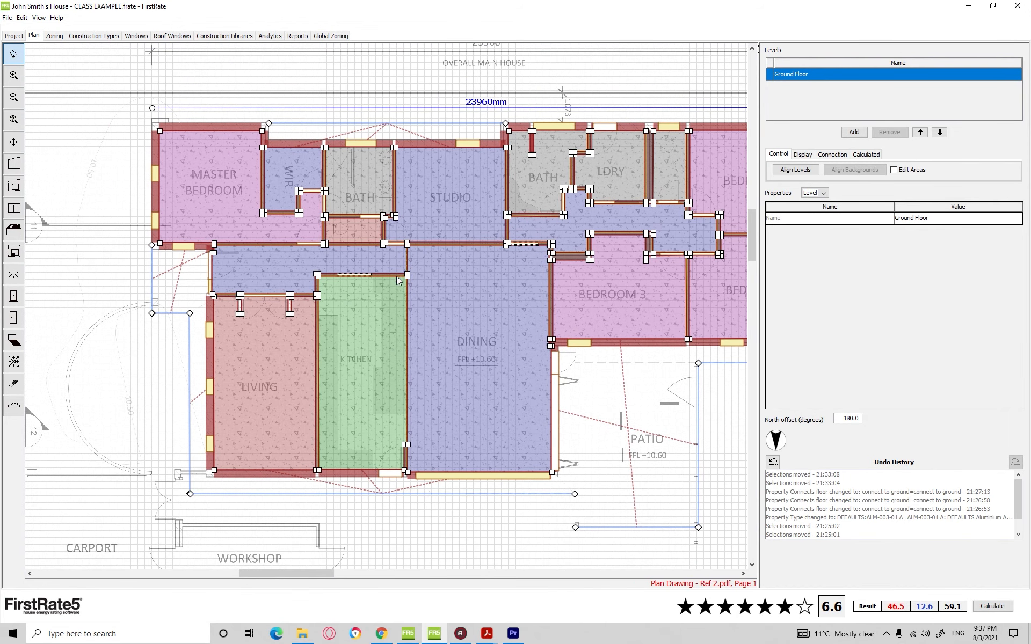
Check the Kitchen zone's type in its properties and view the zone within the whole house layout.
click(364, 340)
scroll(374, 345, up, 3)
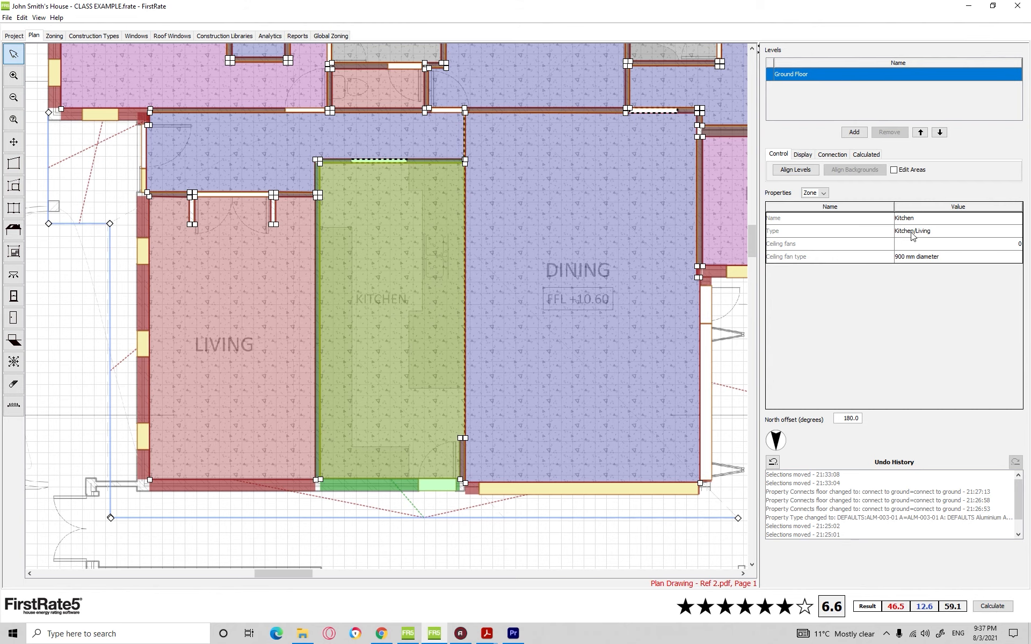
scroll(510, 304, down, 4)
click(439, 431)
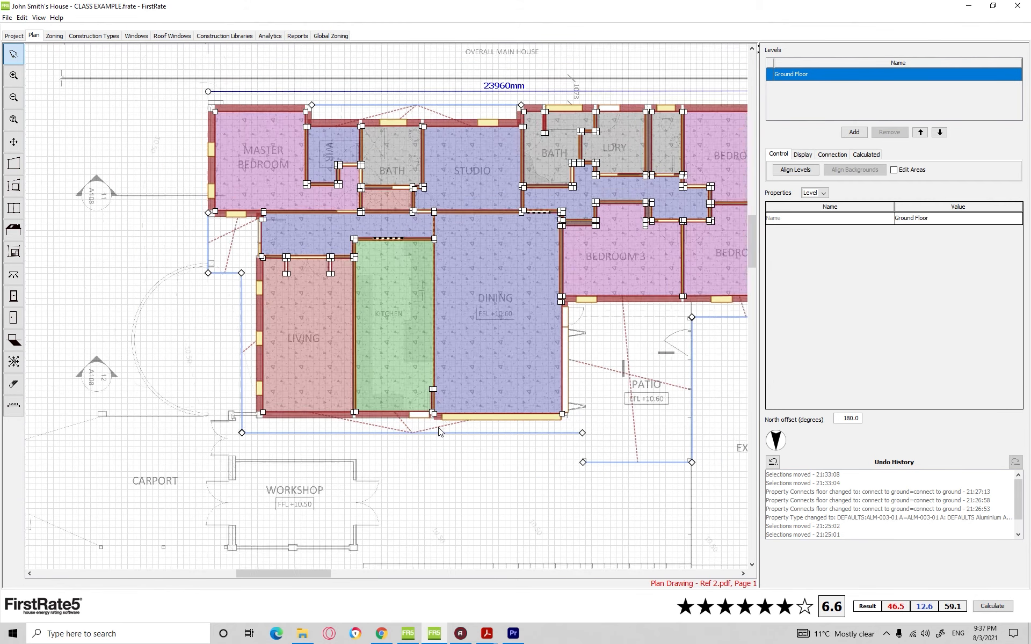
scroll(361, 424, down, 1)
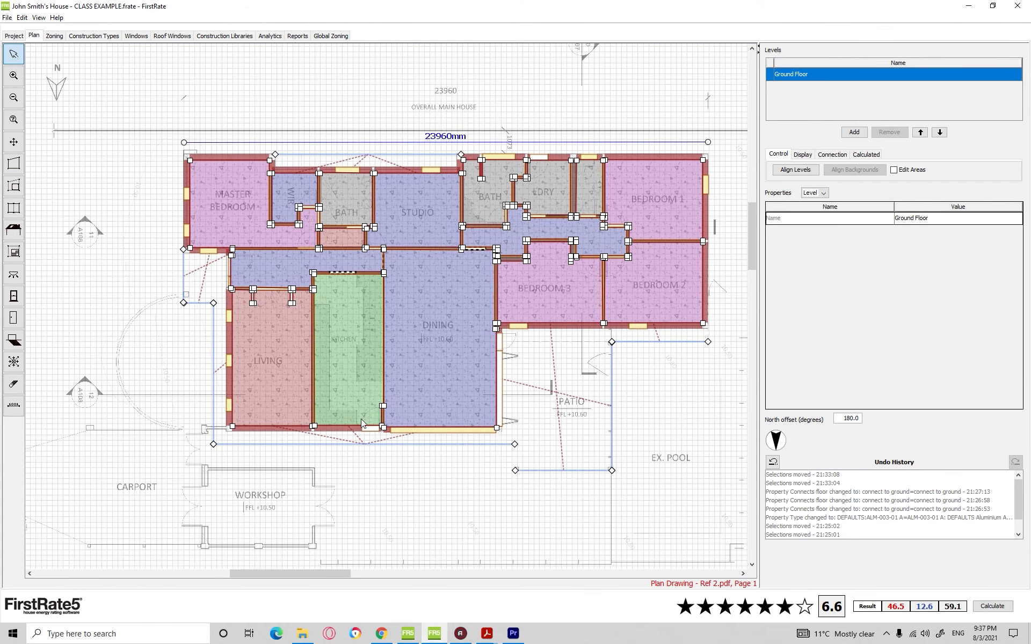
Clear the Living and Kitchen zones from the internal temperature graph and locate Bedrooms 1, 2 and 3 on the floor plan.
click(271, 36)
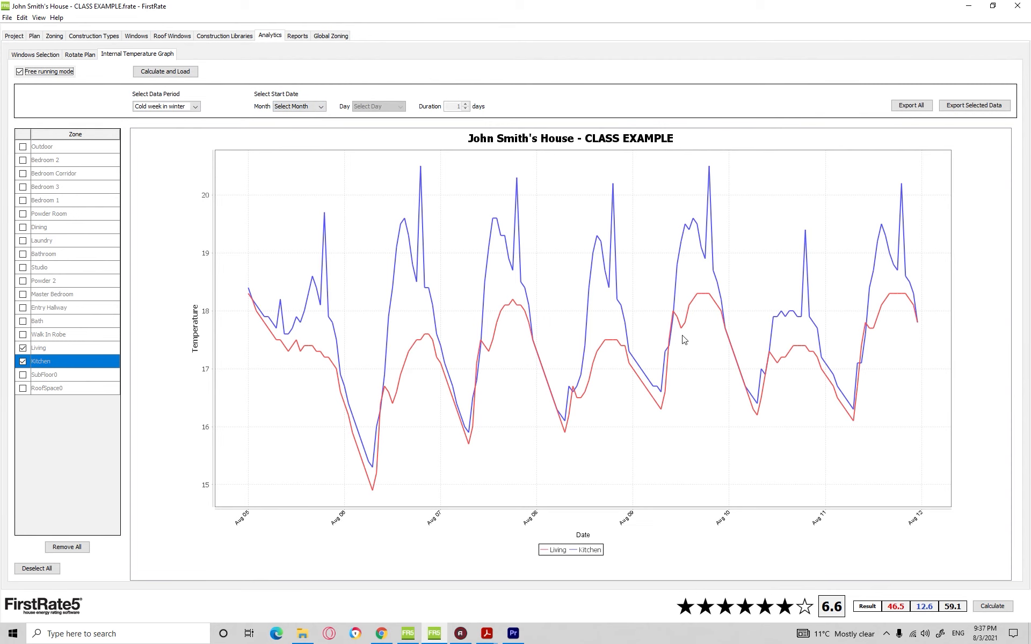
click(34, 36)
scroll(548, 256, up, 2)
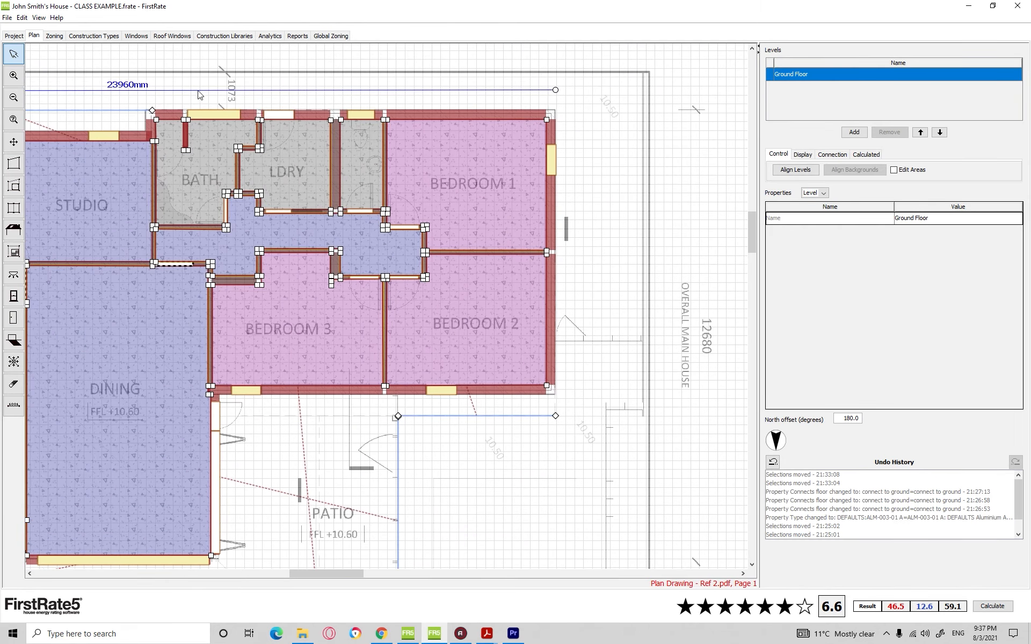
click(270, 36)
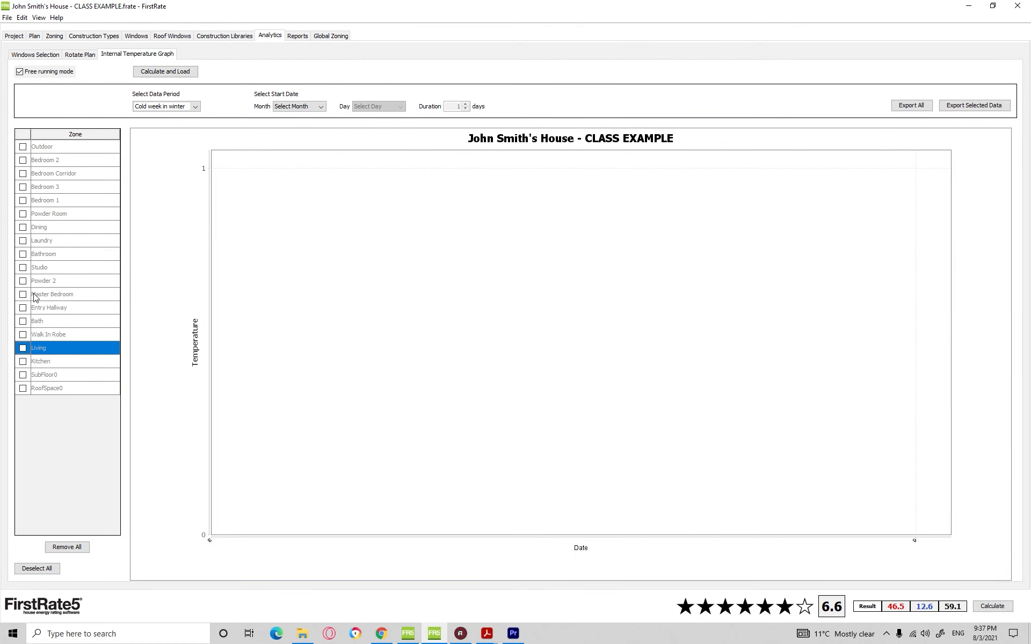
click(33, 36)
scroll(392, 236, up, 1)
scroll(352, 314, up, 1)
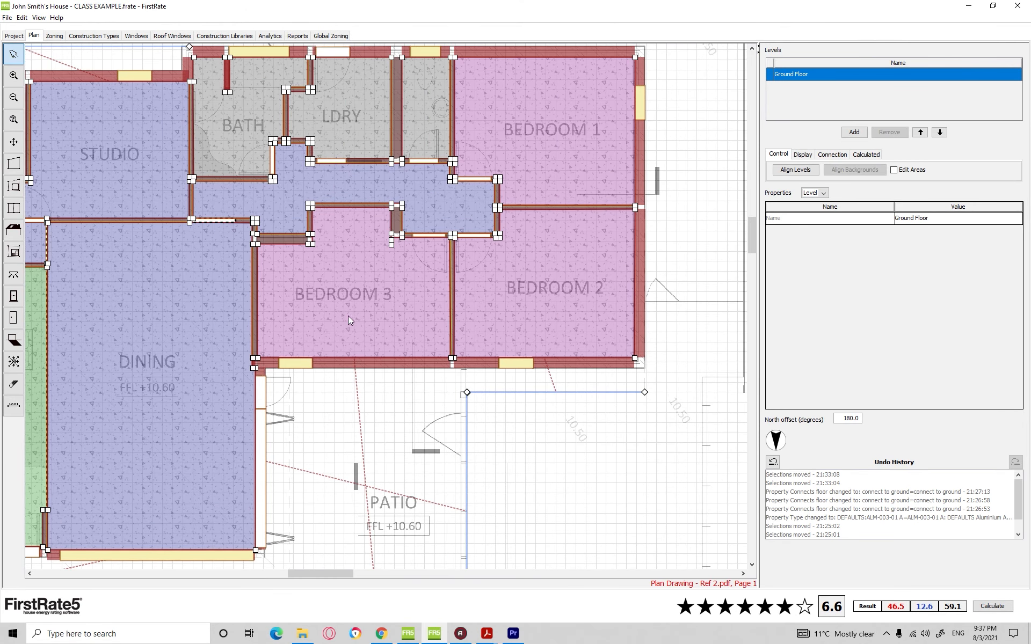
drag(385, 279, 395, 299)
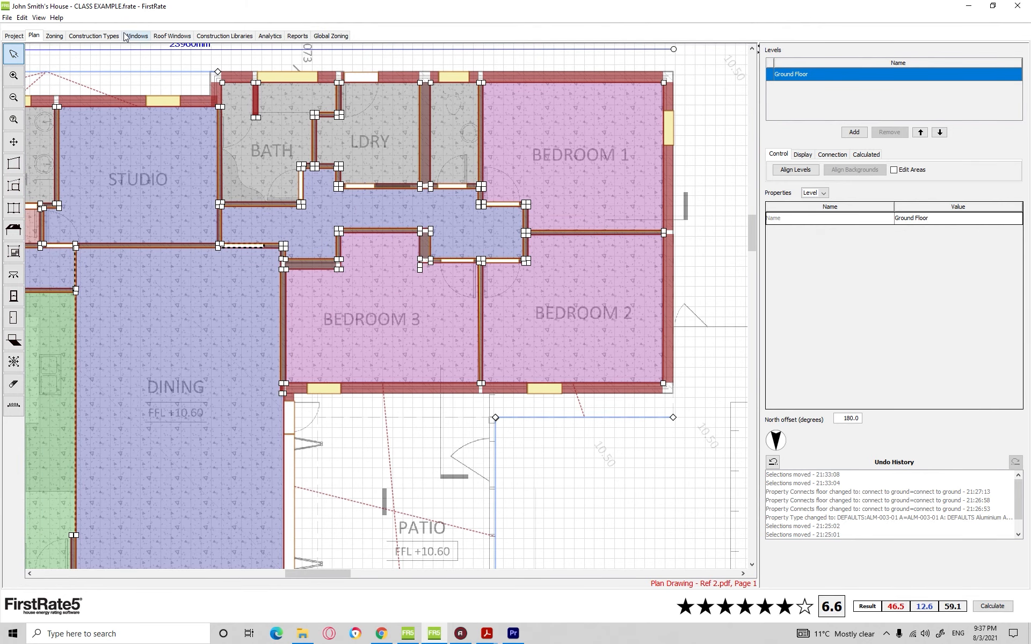
Plot the Bedroom 1, Bedroom 2 and Bedroom 3 zones on the internal temperature graph for the Cold week in winter.
click(263, 38)
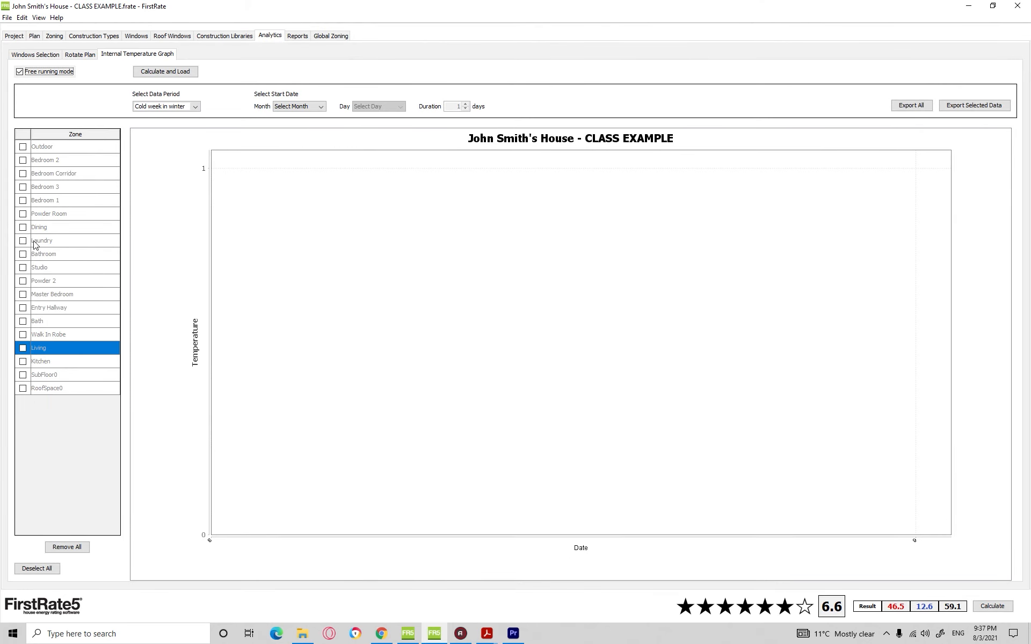
click(23, 200)
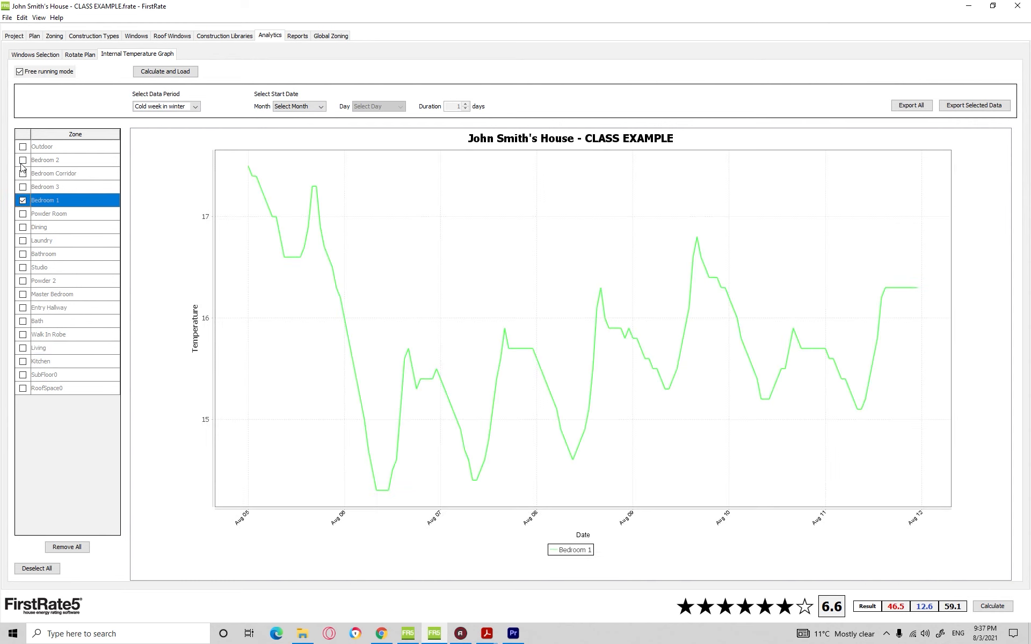
click(23, 161)
click(22, 188)
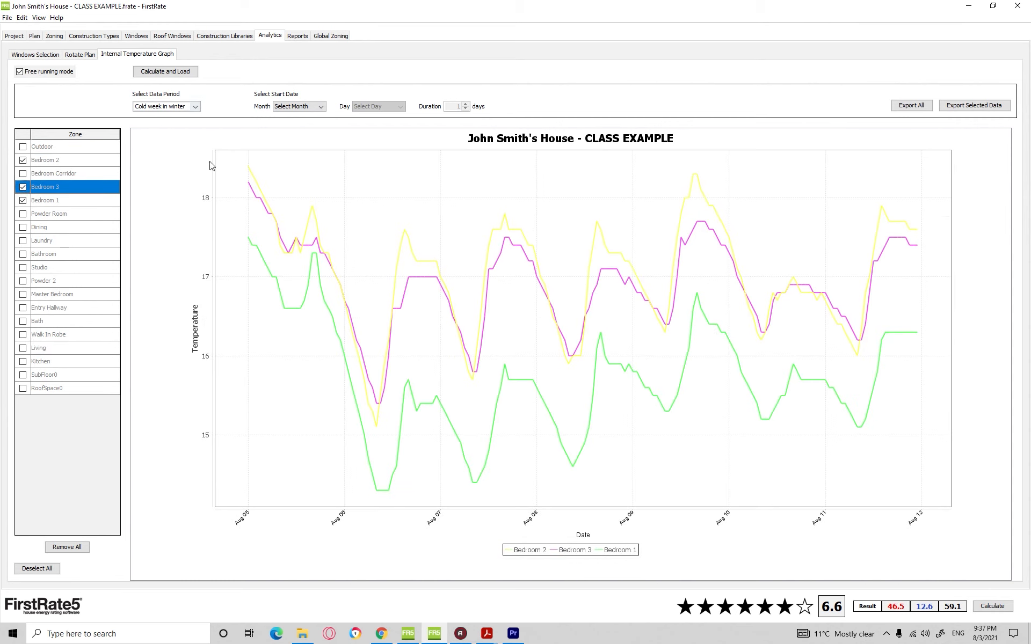
click(162, 107)
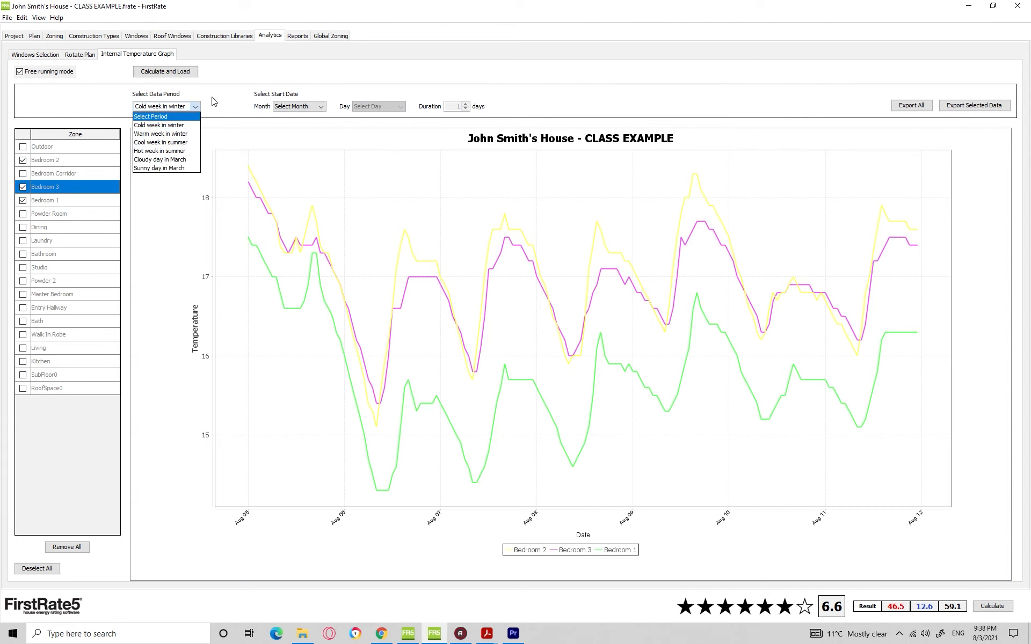
click(231, 105)
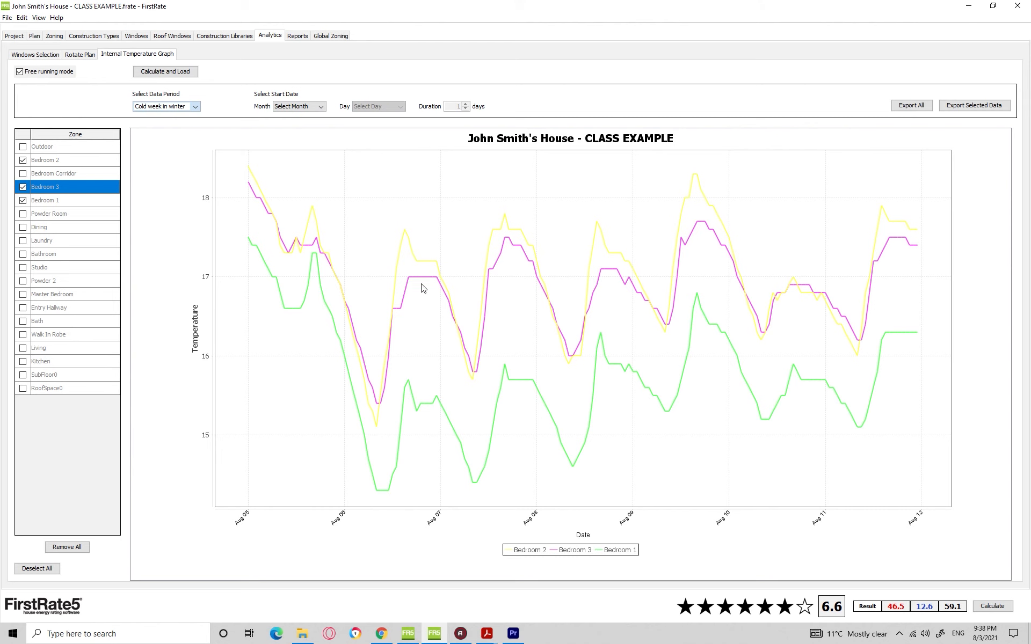
Examine the window positions and orientation of Bedrooms 1, 2 and 3 on the floor plan relative to the patio and overall layout.
click(34, 36)
scroll(570, 297, down, 1)
scroll(397, 278, down, 3)
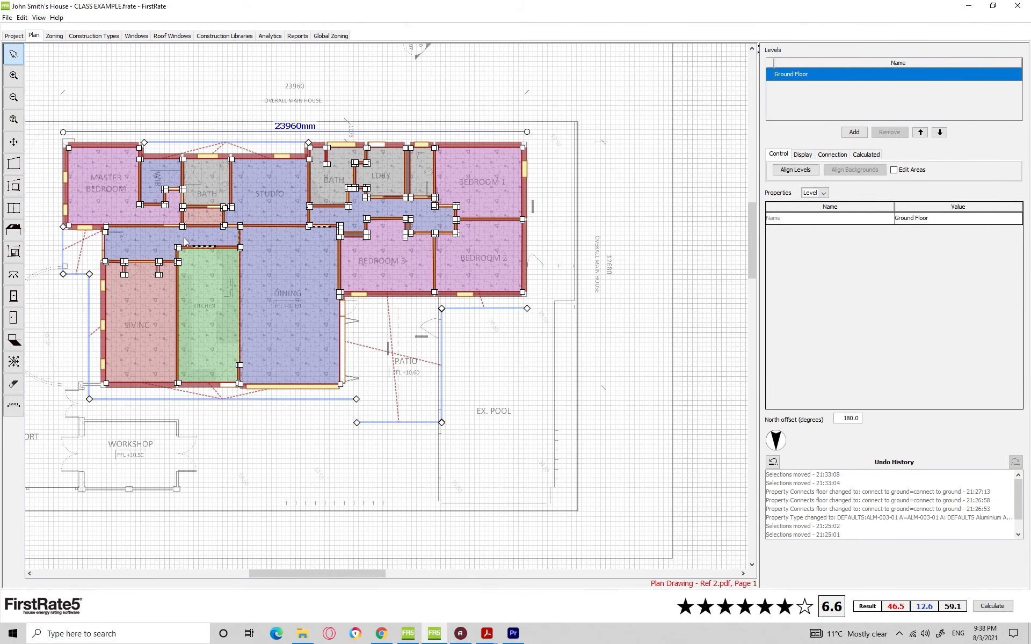
scroll(401, 217, up, 2)
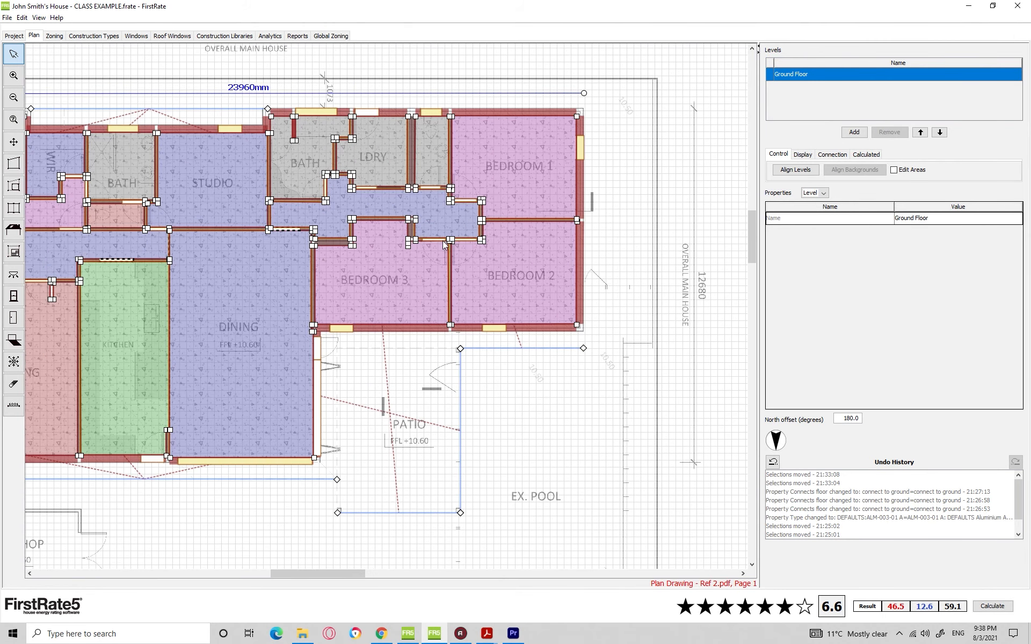
drag(540, 164, 518, 218)
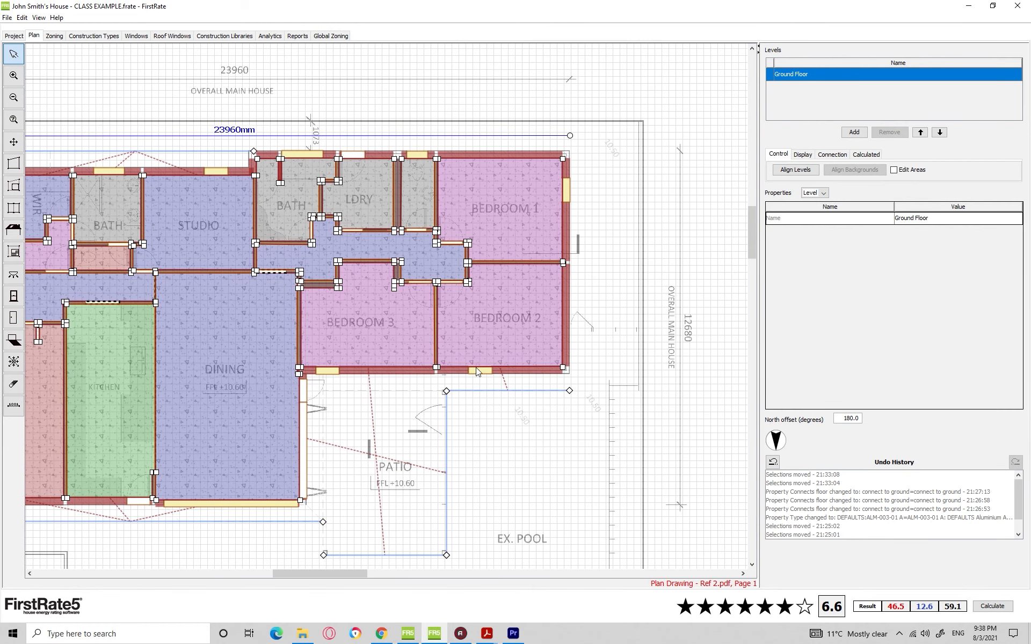
drag(557, 188, 530, 202)
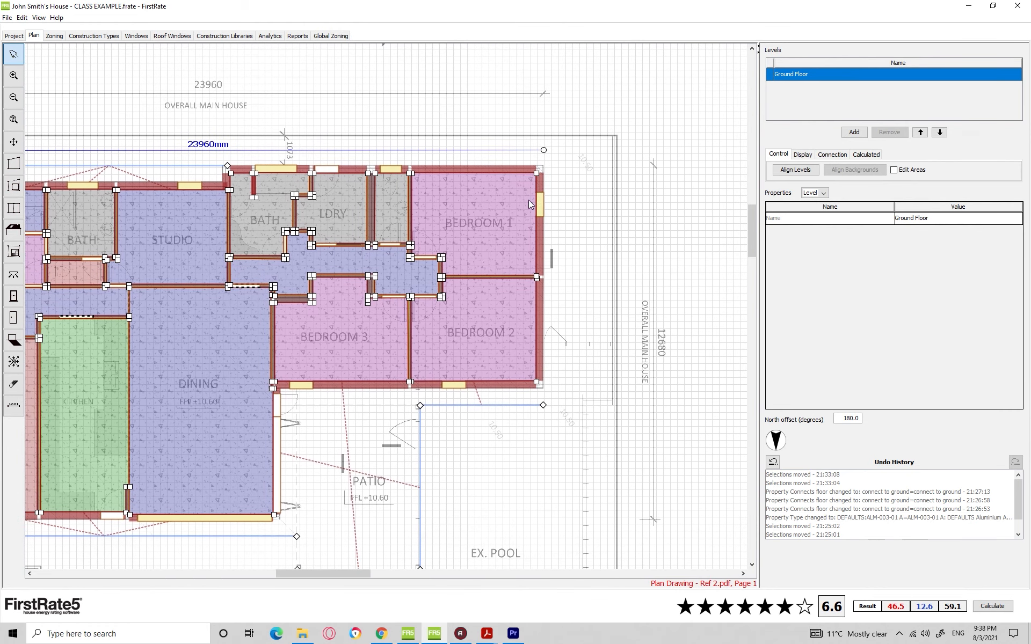
drag(585, 286, 570, 257)
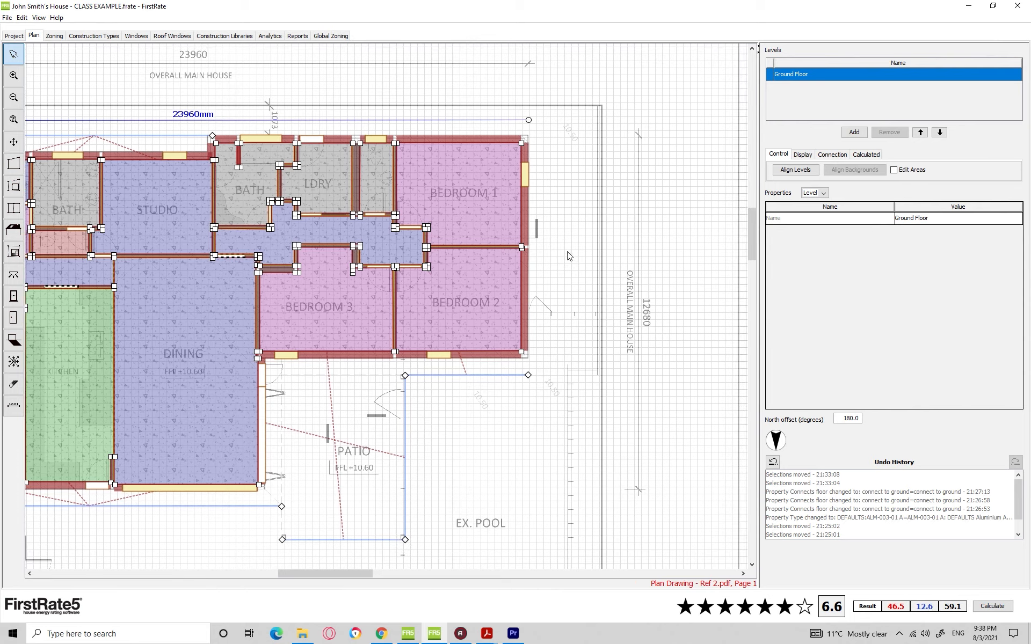
scroll(447, 248, up, 3)
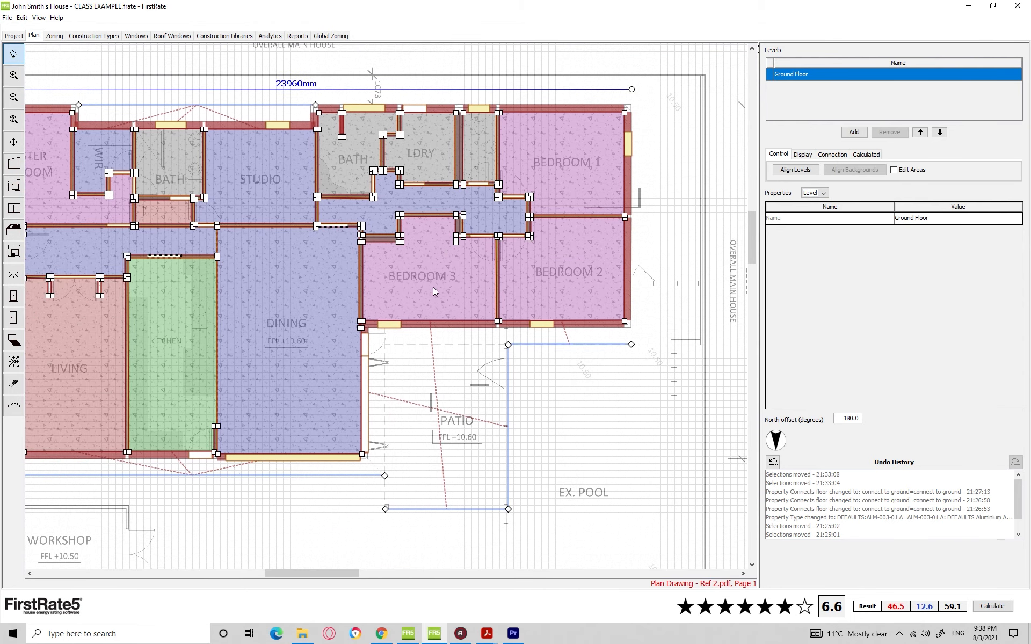
scroll(384, 242, down, 1)
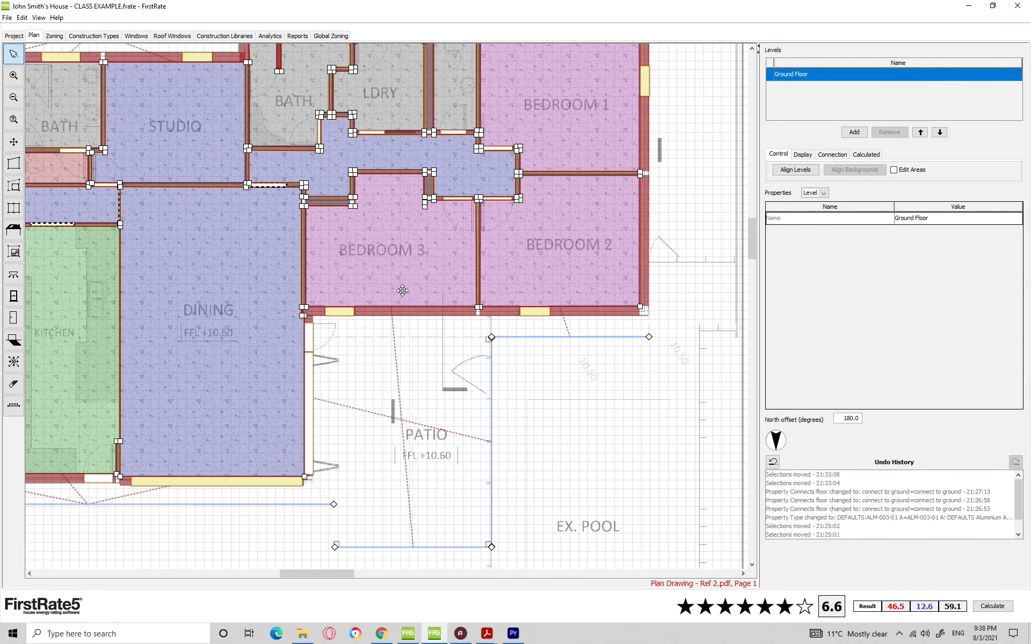
scroll(347, 317, down, 5)
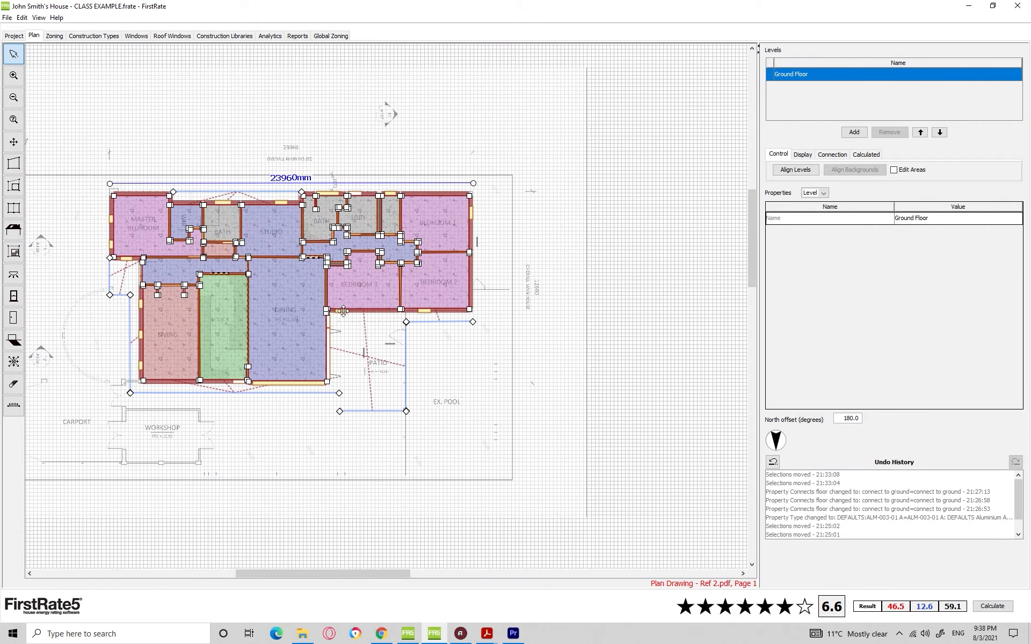
scroll(398, 330, up, 4)
scroll(399, 330, down, 4)
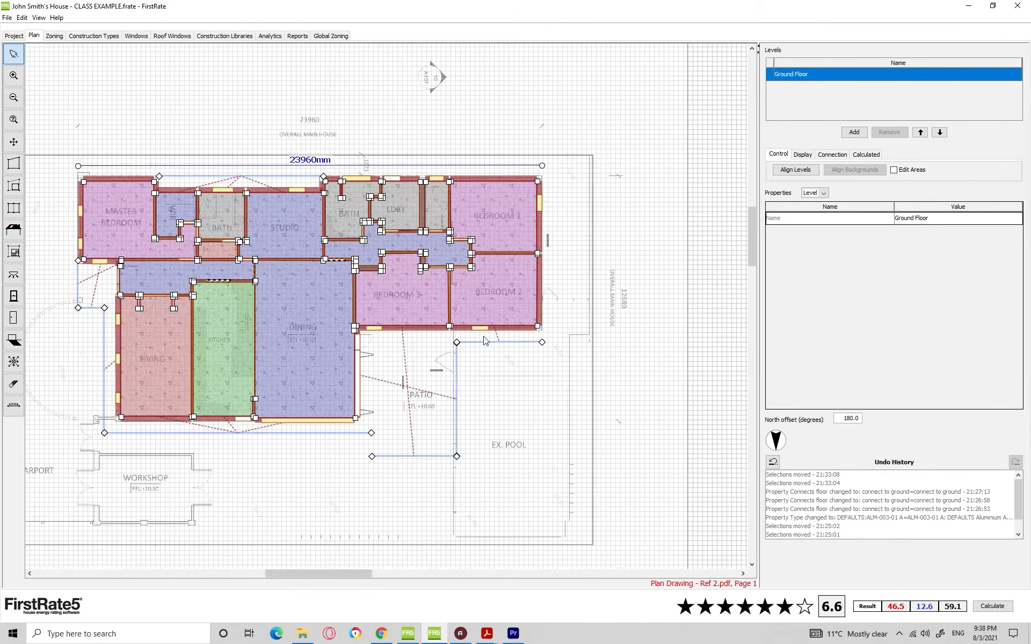
Inspect the windows of Bedrooms 1, 2 and 3 on the floor plan and compare them with the internal temperature graph.
scroll(554, 181, up, 5)
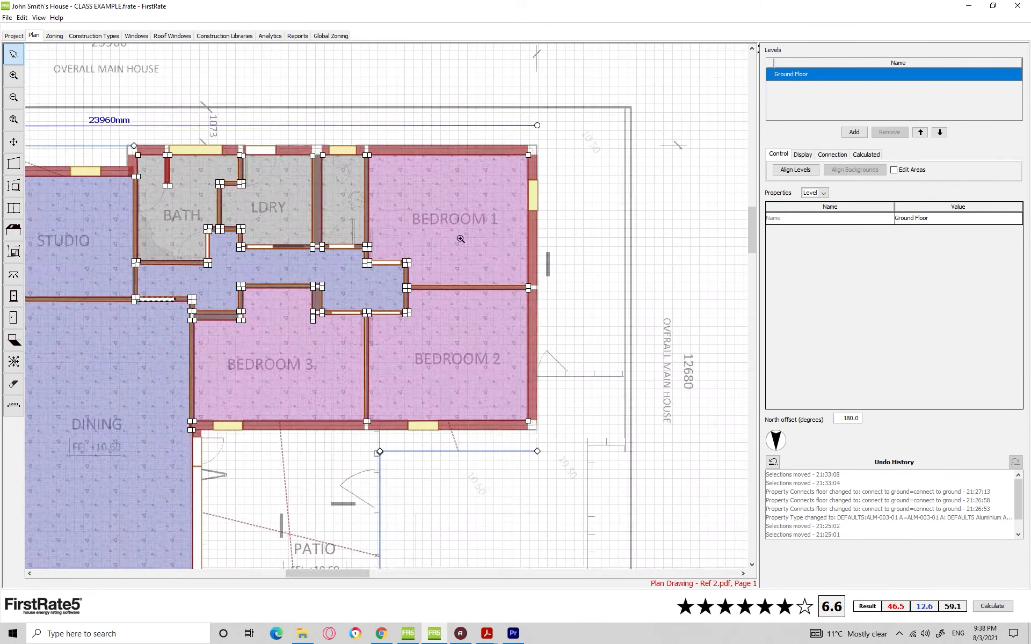
scroll(554, 180, down, 3)
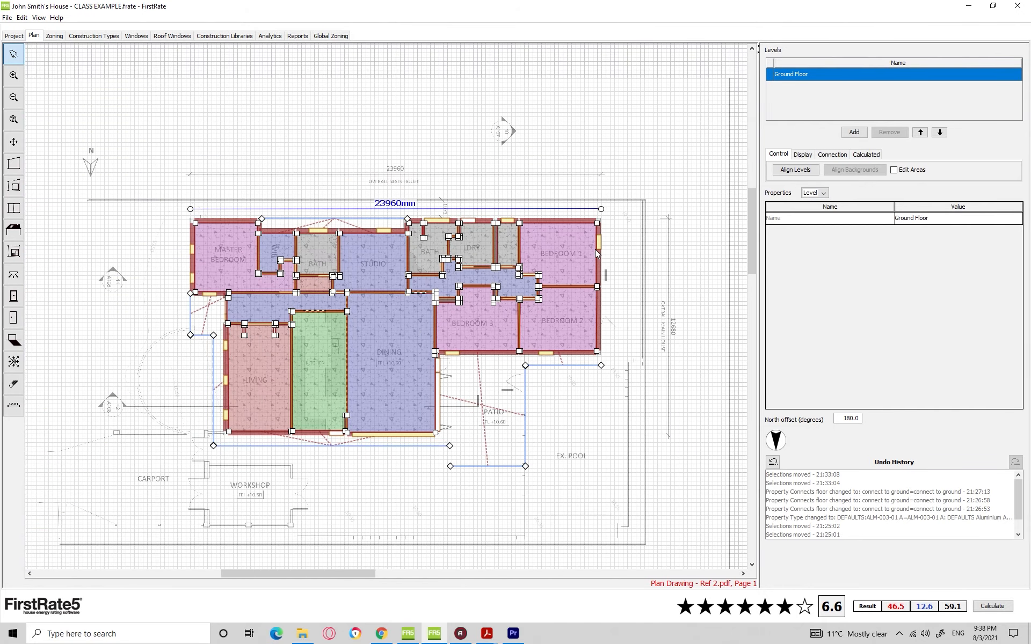
scroll(576, 241, up, 5)
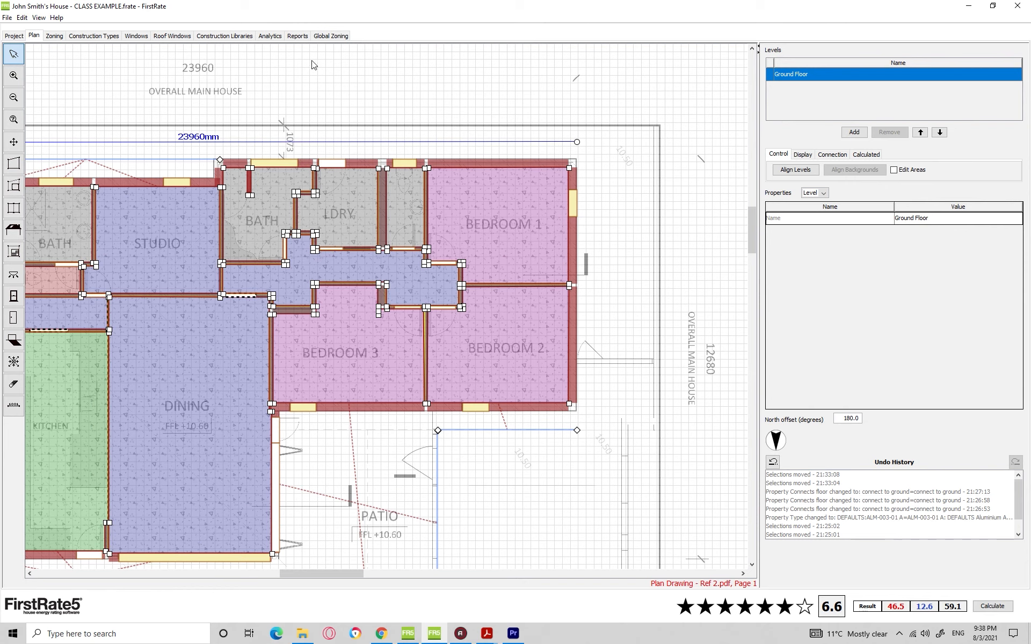
click(278, 39)
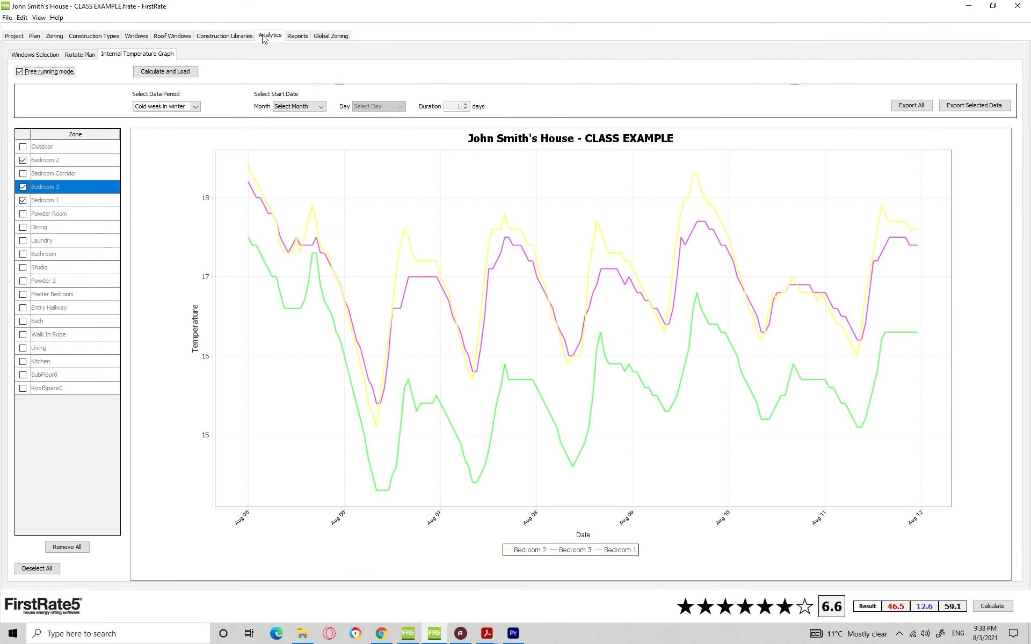
Examine Bedroom 1's window and external walls on the floor plan in relation to the rest of the house.
click(34, 37)
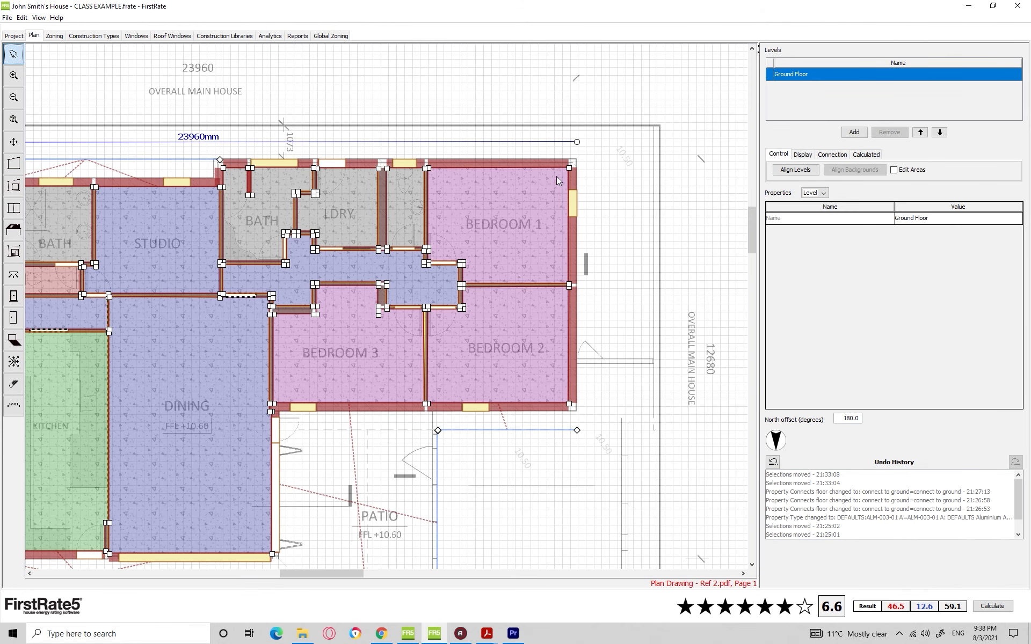
scroll(521, 242, down, 5)
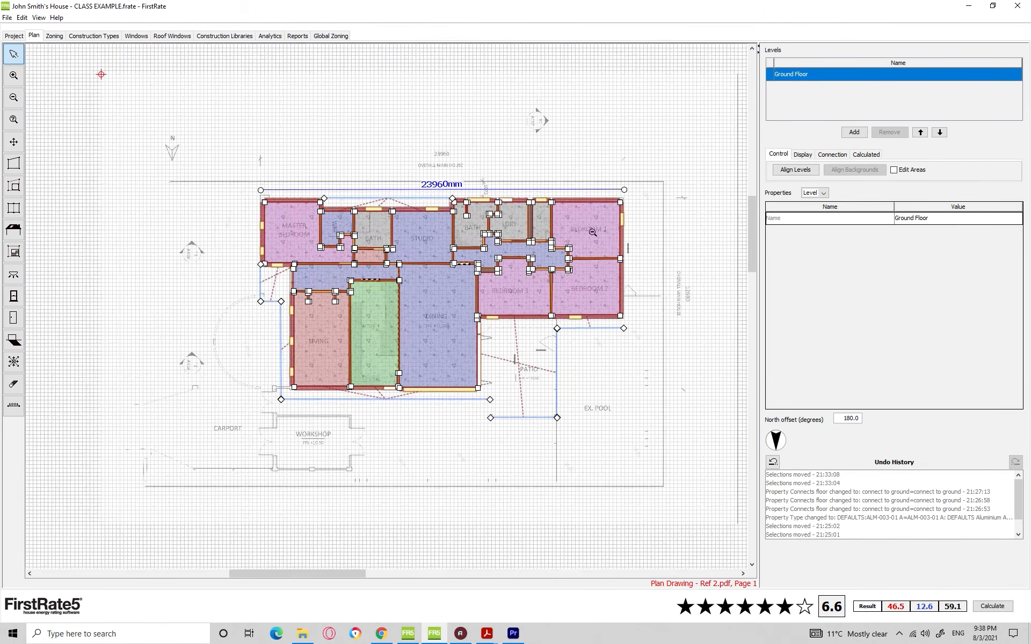
scroll(605, 221, up, 3)
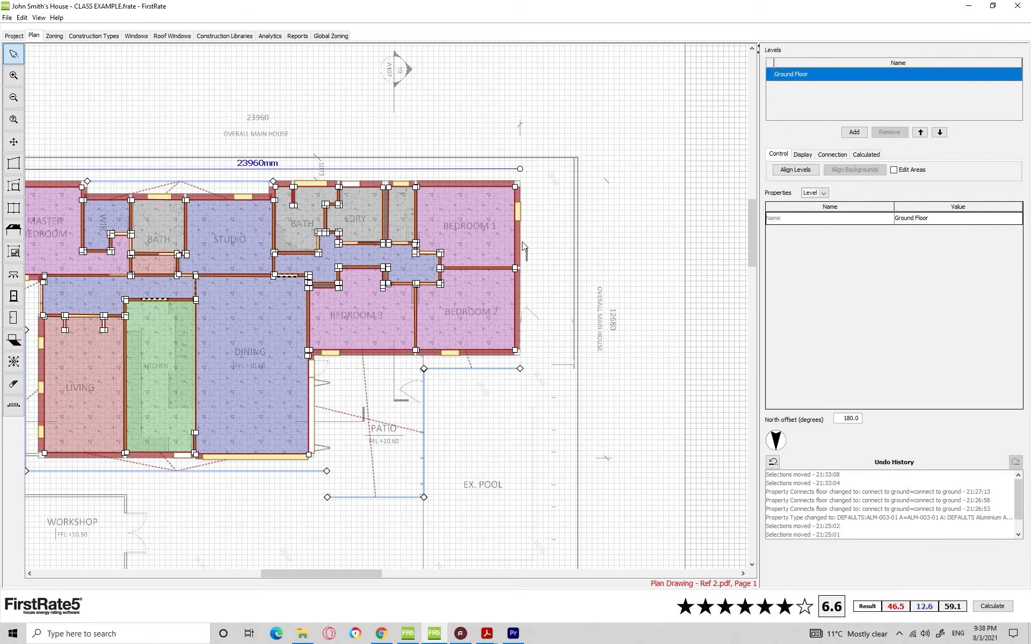
drag(451, 233, 469, 229)
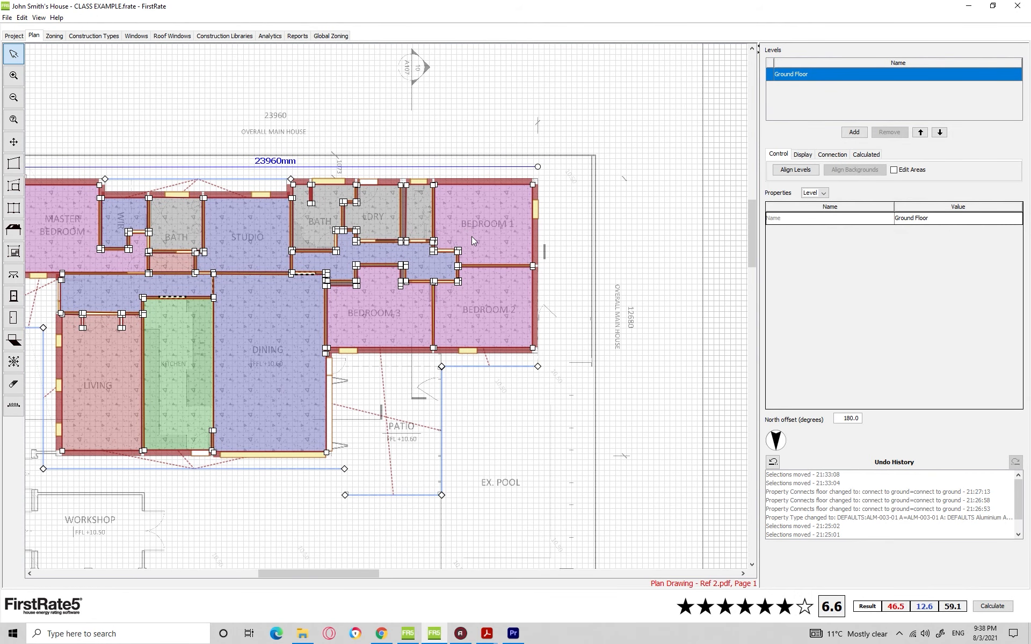
scroll(473, 240, up, 2)
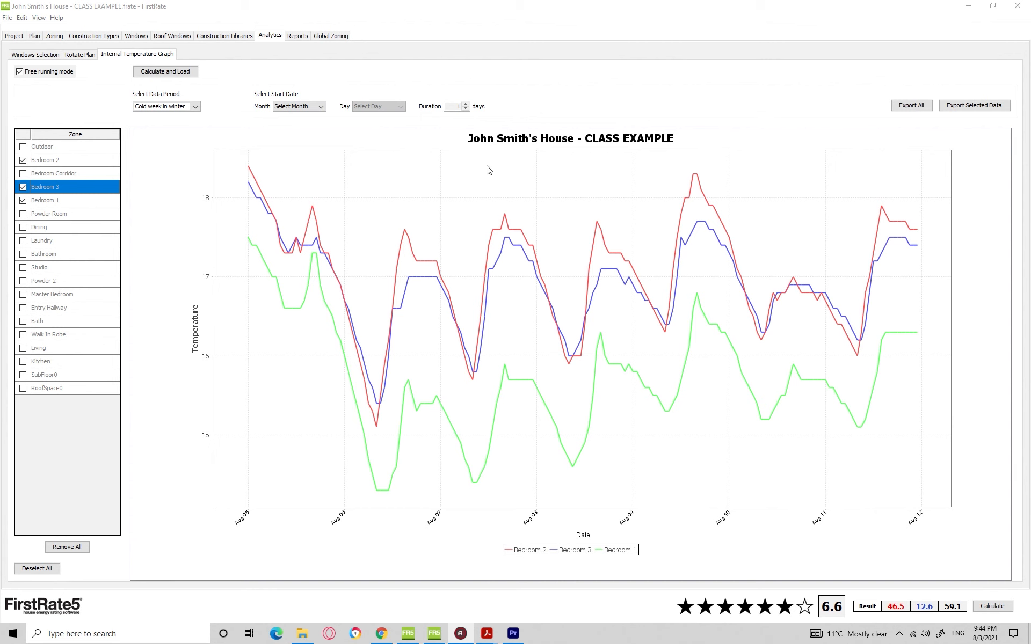
Go from the bedroom temperature graph back to the floor plan and view the whole house layout.
click(250, 3)
scroll(378, 187, down, 2)
drag(478, 161, 491, 171)
drag(298, 132, 218, 123)
scroll(235, 166, up, 1)
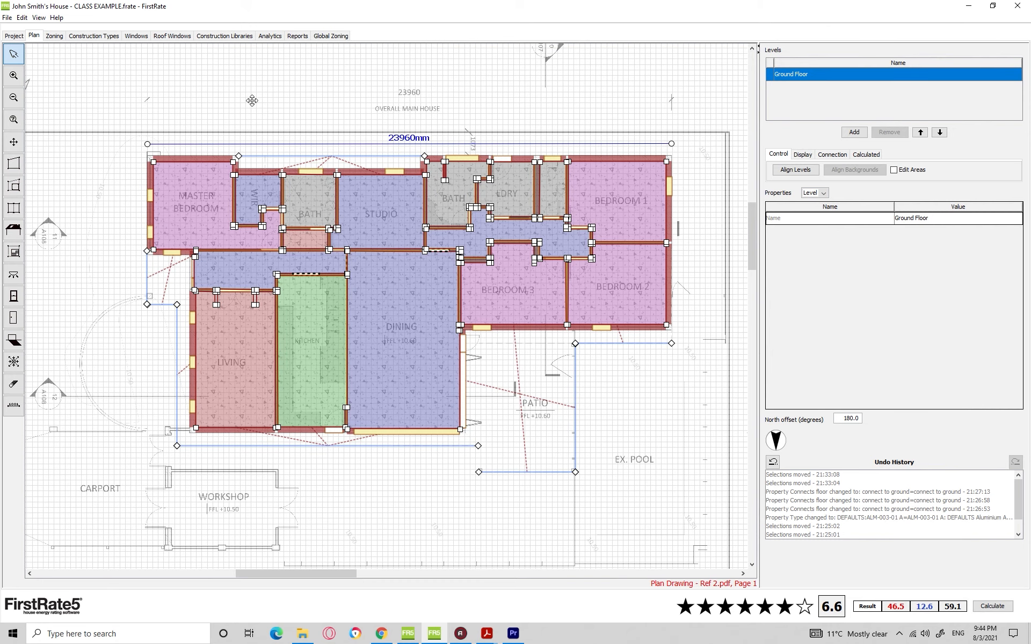
Look through the project's zoning, construction types, windows, roof windows, construction libraries, analytics and diagnostic report.
click(56, 36)
click(73, 37)
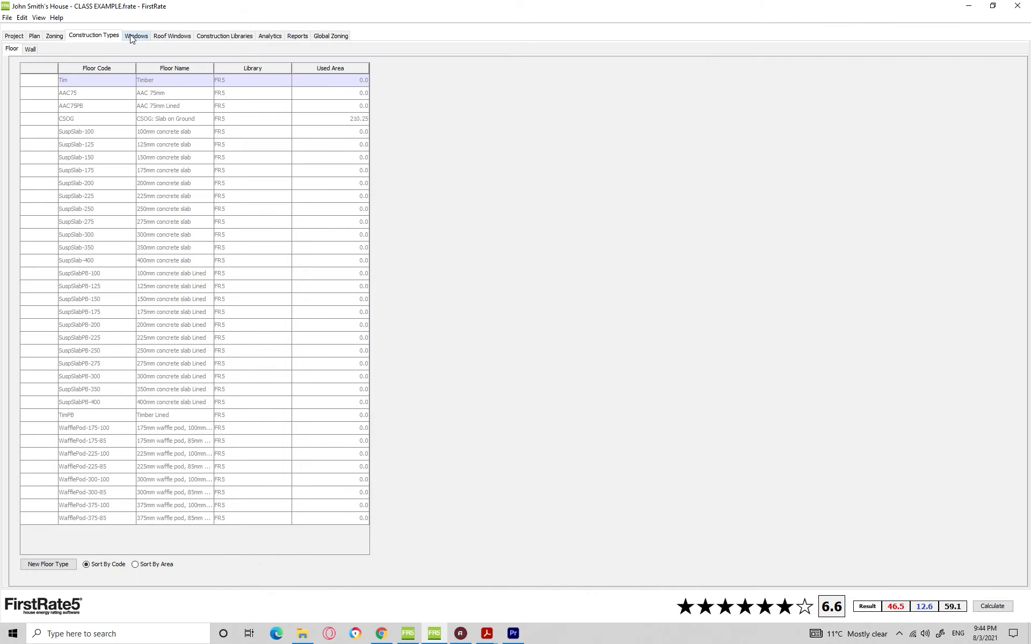
click(135, 37)
click(171, 37)
click(219, 36)
click(266, 37)
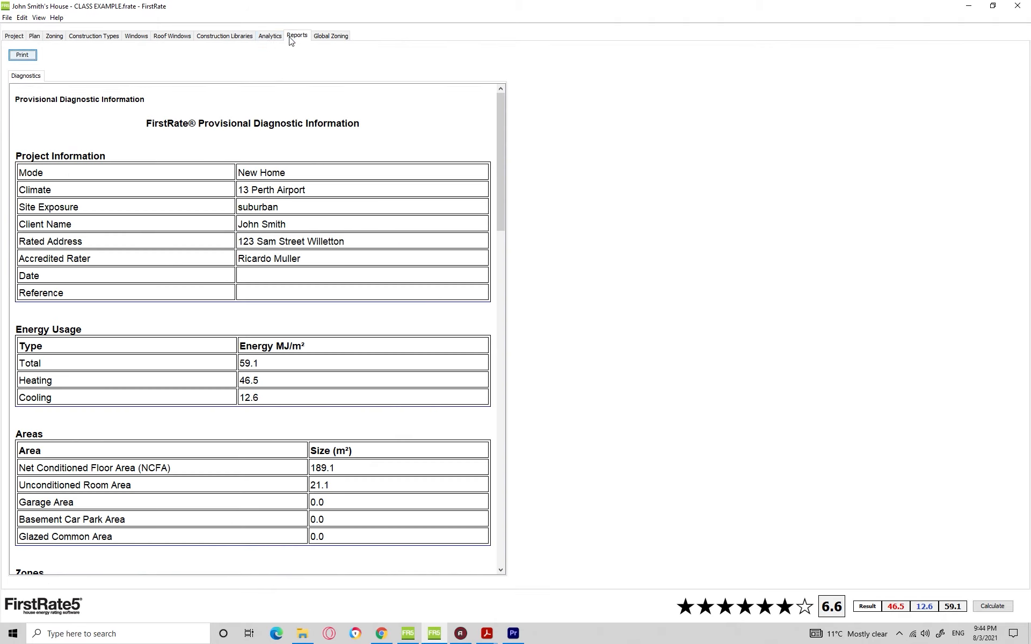
click(224, 35)
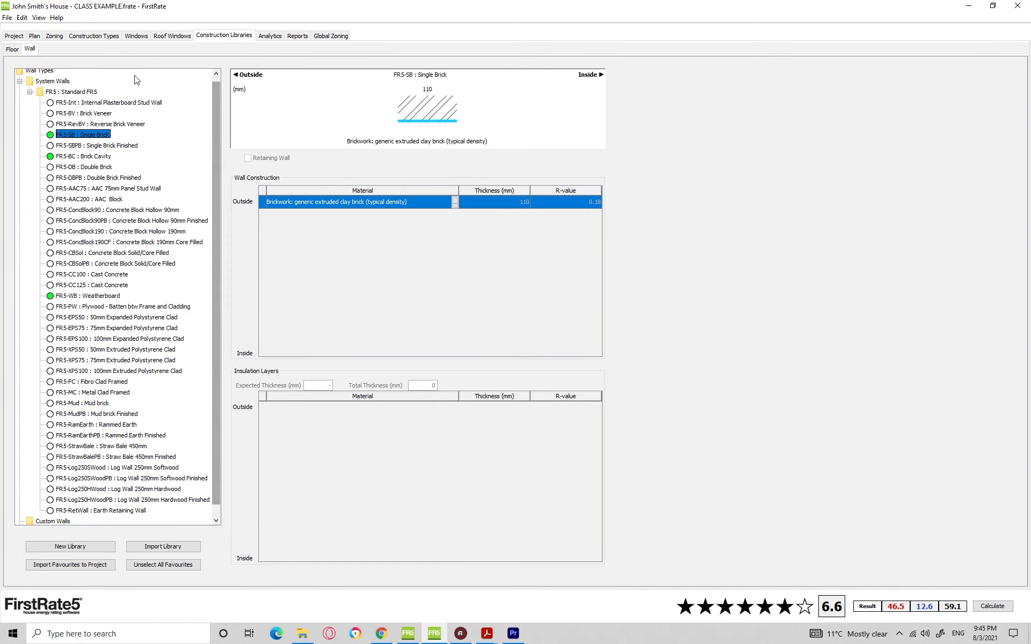
Return to the floor plan and review the Dining and bedroom zones and their position around the patio.
click(34, 36)
scroll(322, 123, up, 1)
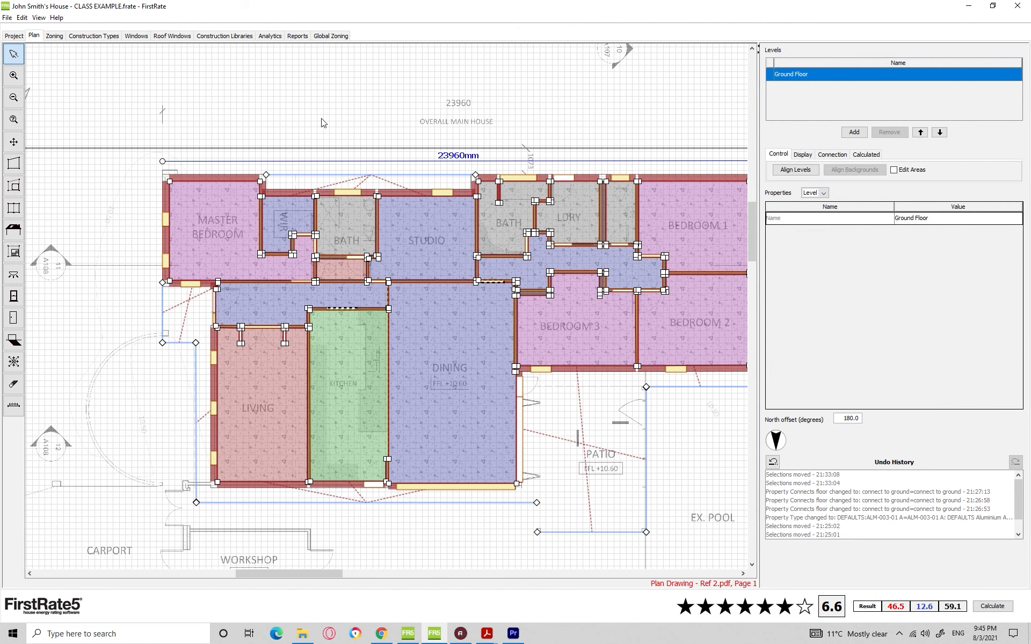
scroll(322, 123, down, 3)
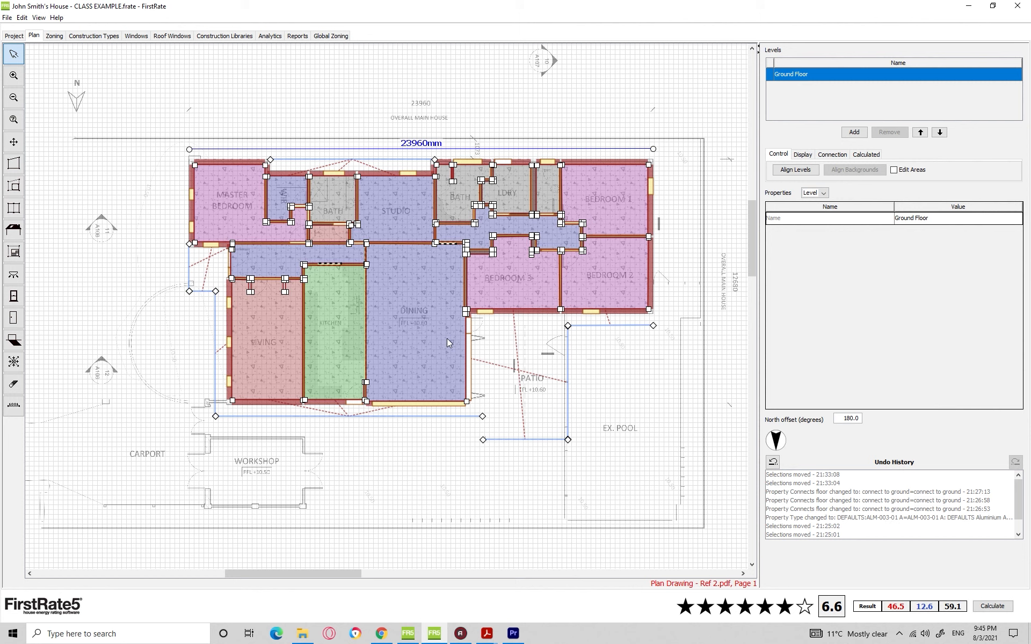
scroll(588, 282, up, 2)
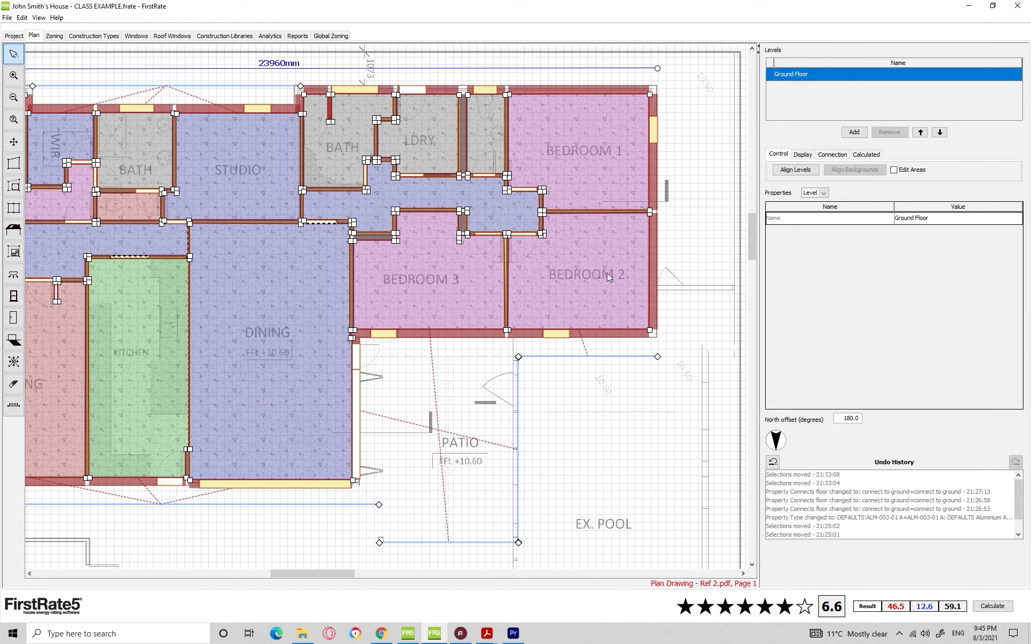
click(613, 273)
scroll(572, 293, down, 2)
click(587, 384)
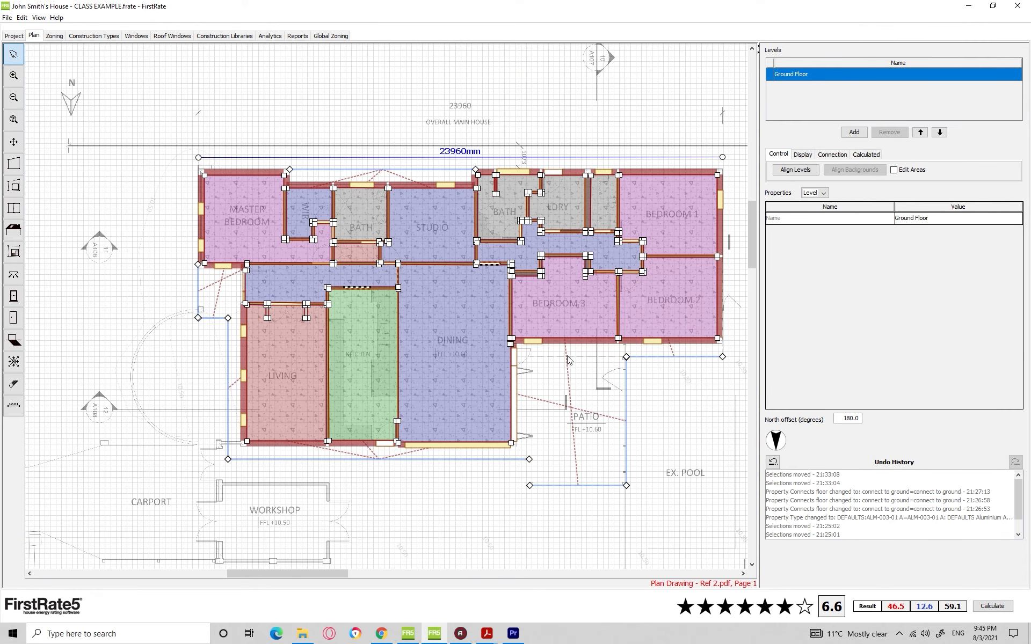
drag(573, 359, 531, 364)
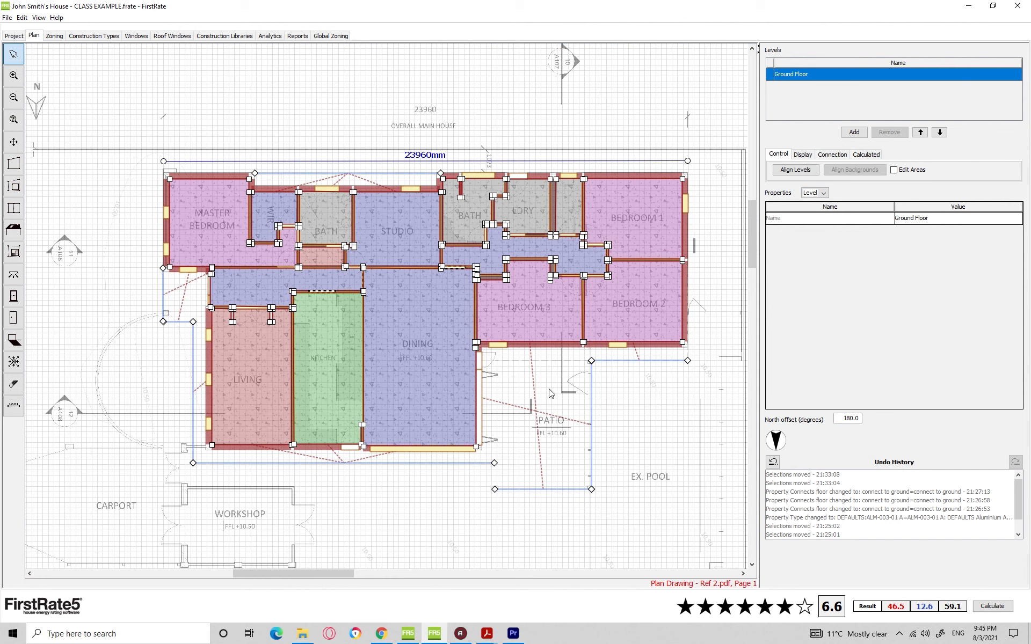